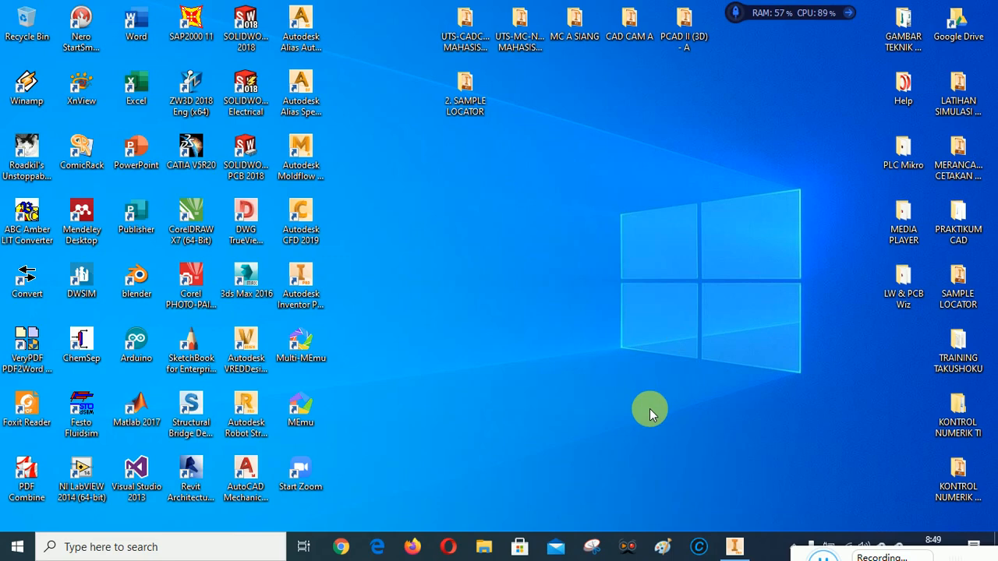
# Switch to Autodesk Inventor and check that CAD CAM A is the active project
pyautogui.click(735, 546)
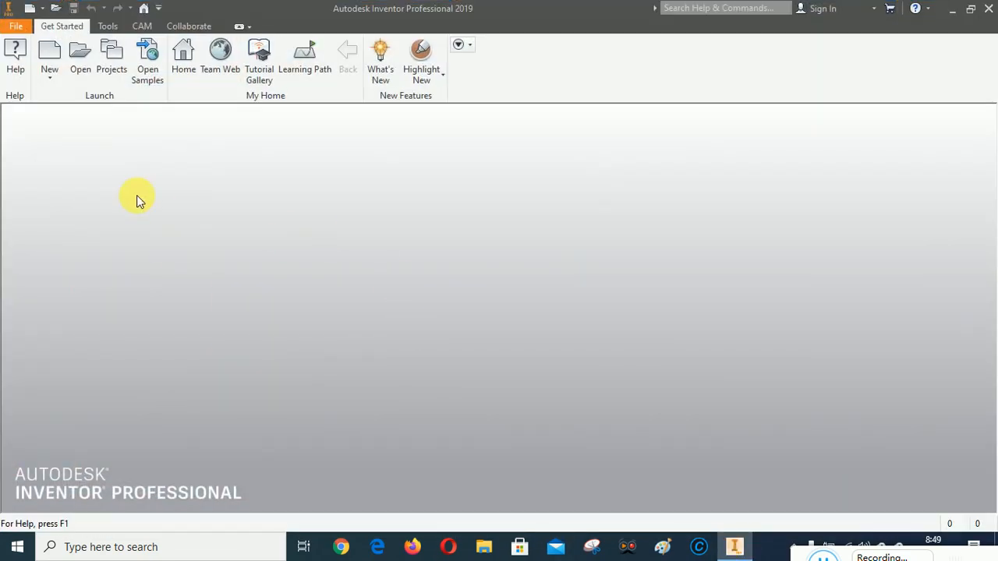
pyautogui.click(114, 51)
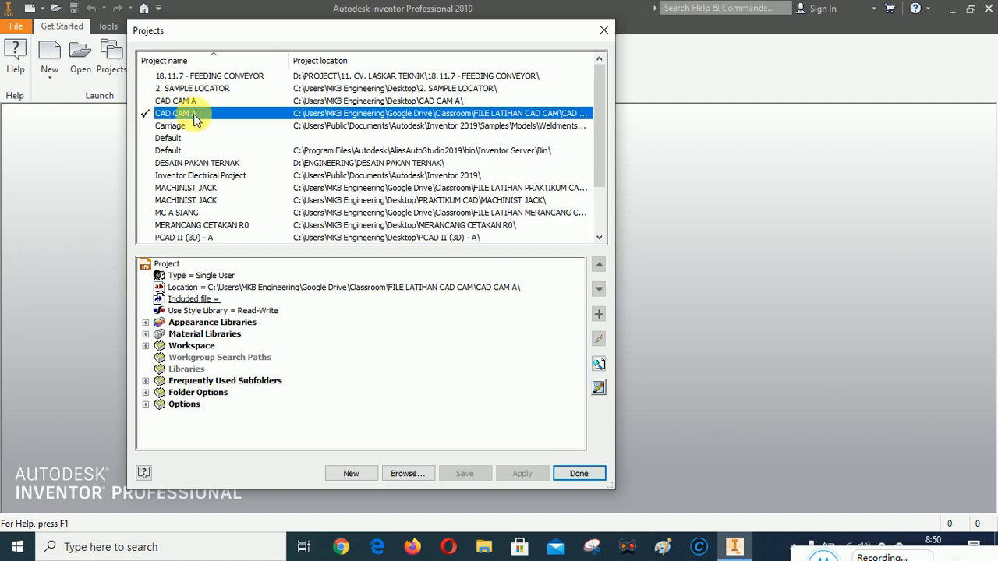
pyautogui.click(575, 474)
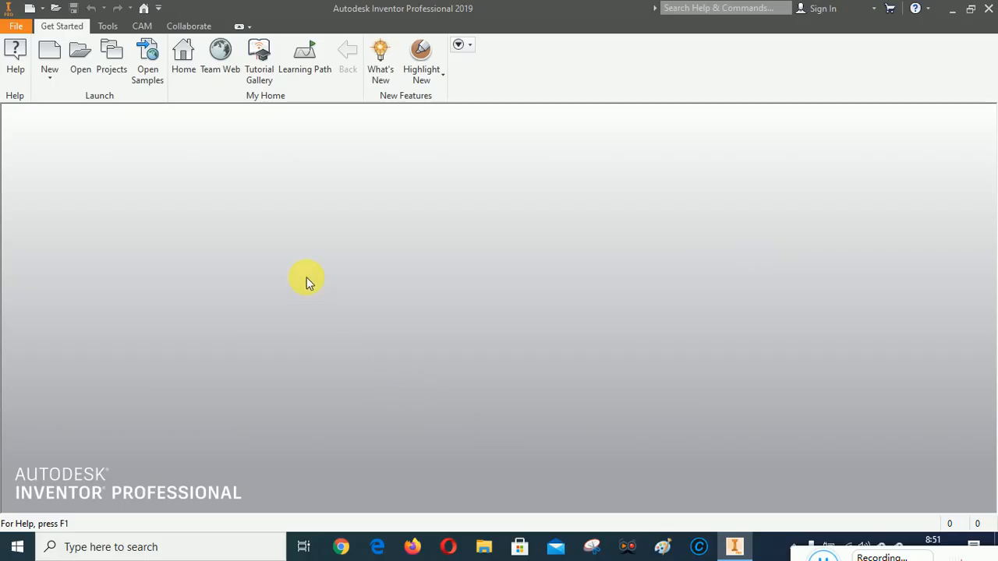
# Start opening a file and browse to the STEP folder inside 2. KOMPONEN
pyautogui.click(78, 53)
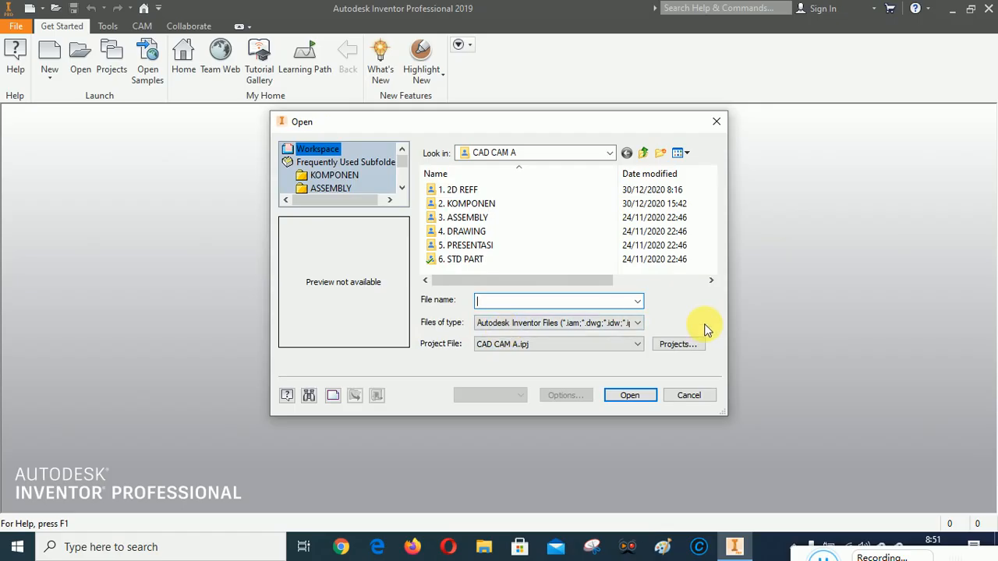
pyautogui.click(638, 323)
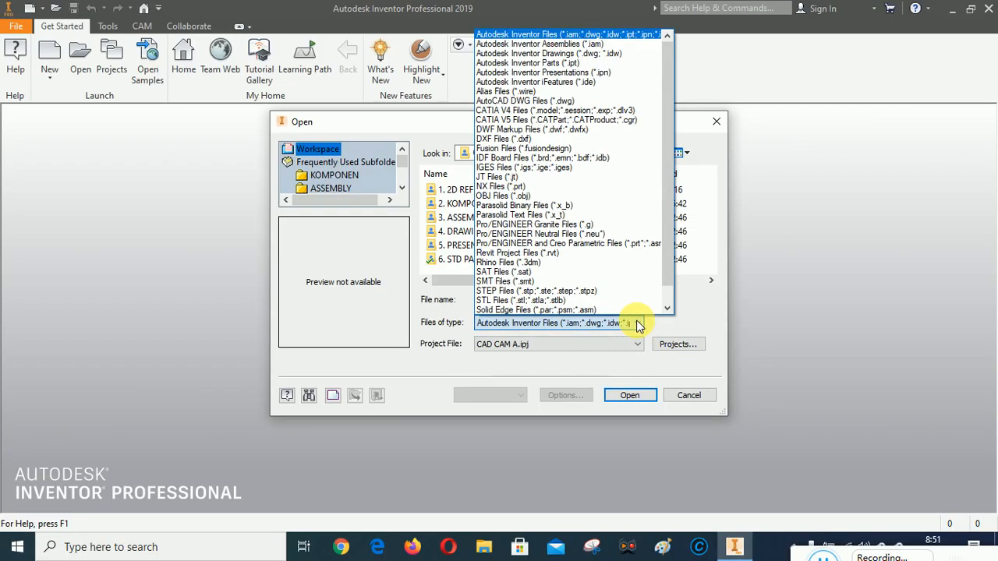
pyautogui.click(721, 331)
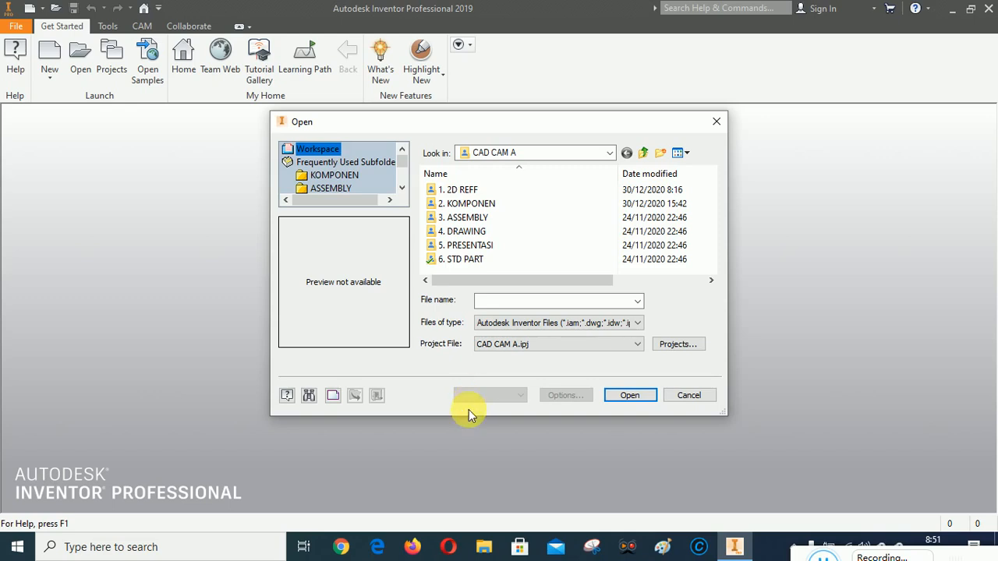
pyautogui.doubleClick(465, 206)
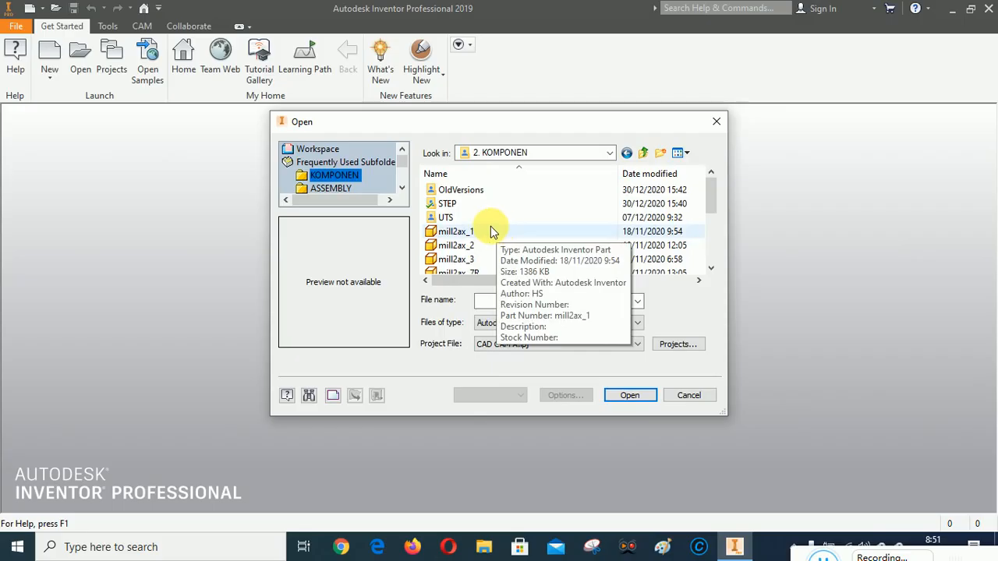
pyautogui.scroll(-3, 491, 231)
pyautogui.scroll(3, 491, 226)
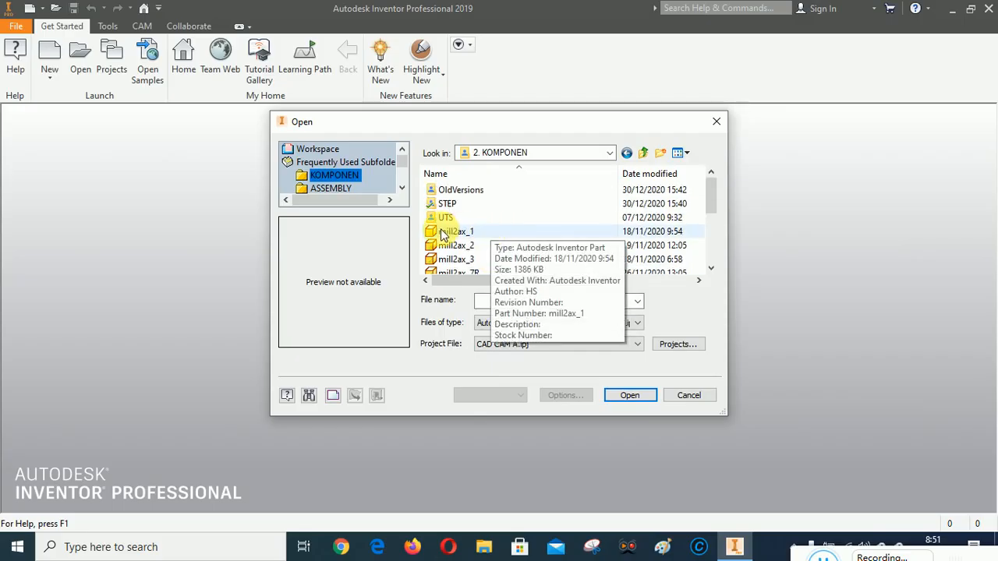
pyautogui.scroll(-3, 477, 232)
pyautogui.scroll(3, 477, 232)
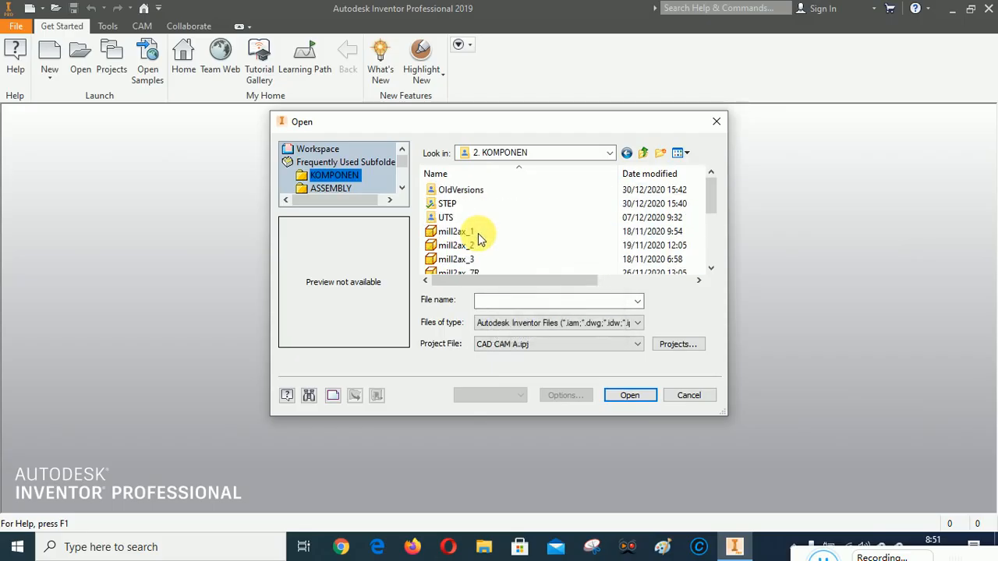
pyautogui.doubleClick(452, 204)
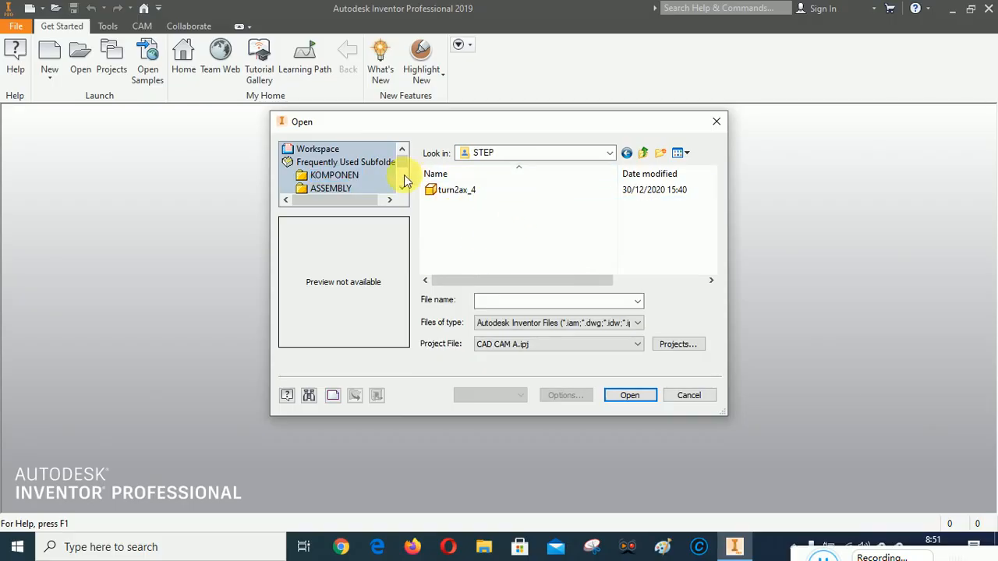
pyautogui.moveTo(457, 196)
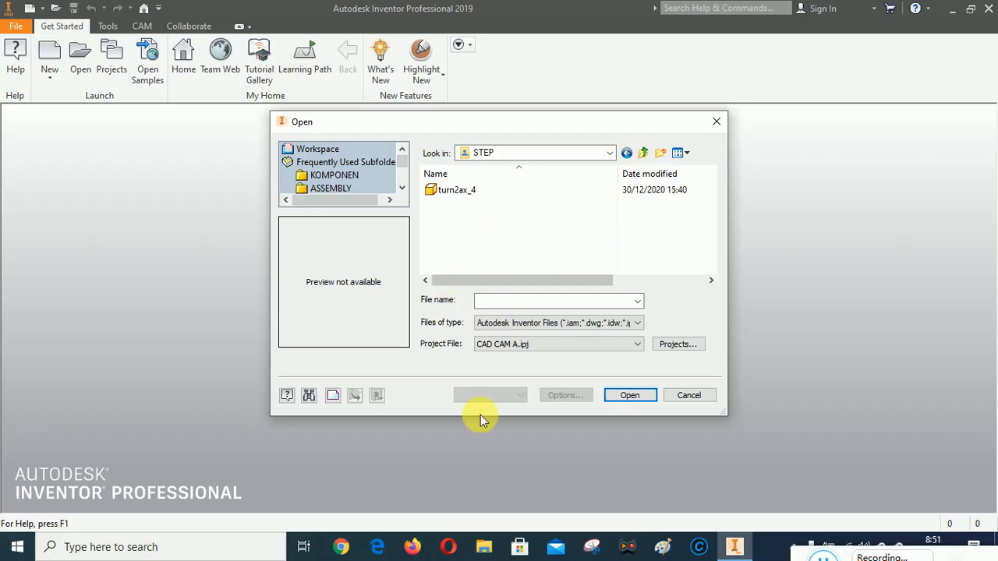
# Show only STEP files and open turn2ax_4.STEP for import
pyautogui.click(532, 330)
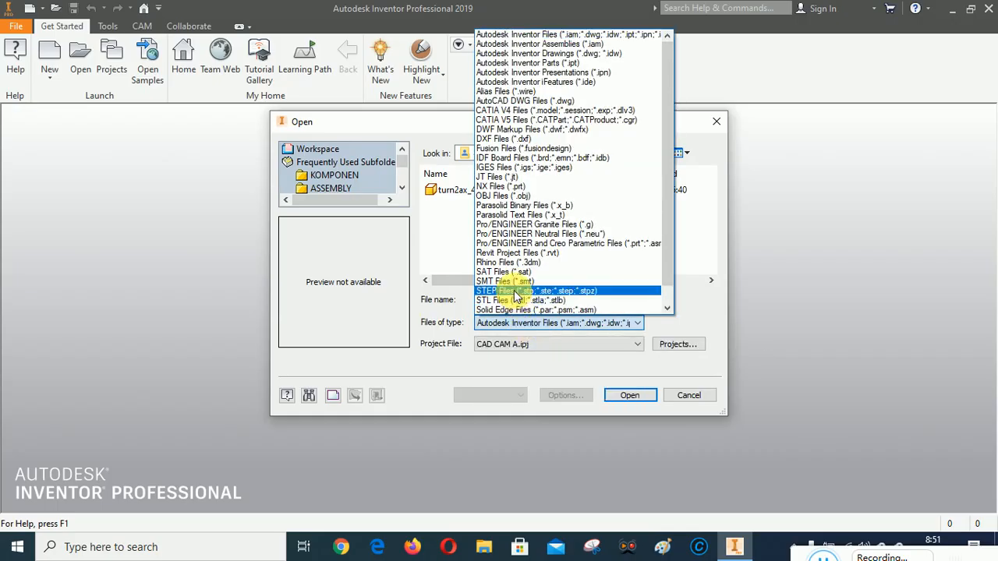
pyautogui.click(514, 290)
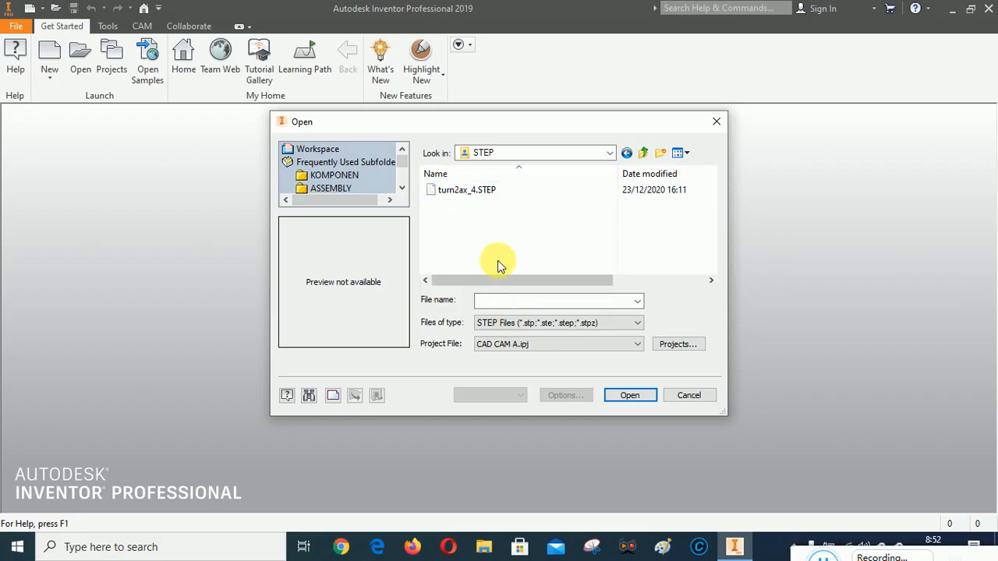
pyautogui.click(467, 193)
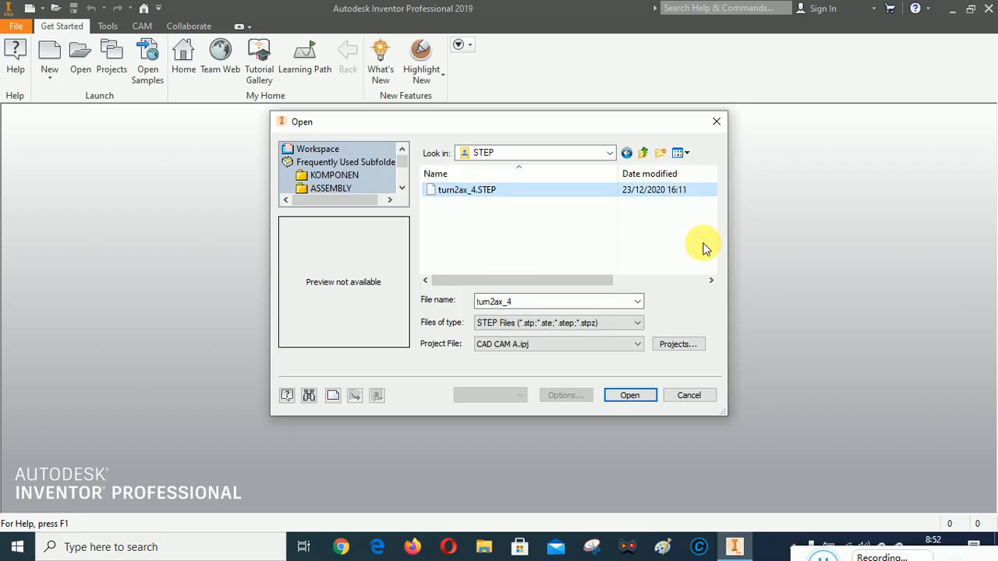
pyautogui.click(636, 395)
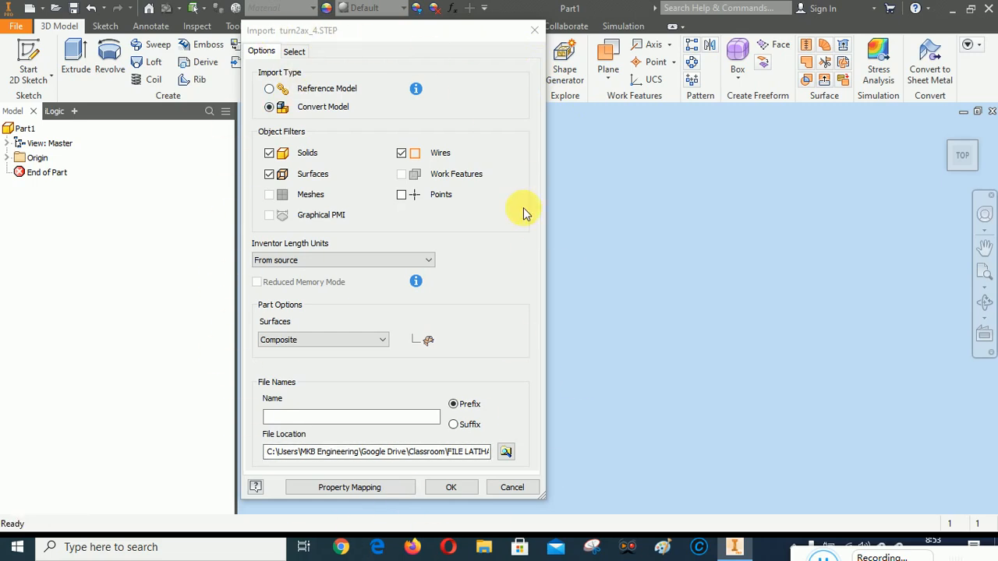
# Load the turn2ax_4 model for selection and import it with the Base-Revolve body included
pyautogui.click(294, 51)
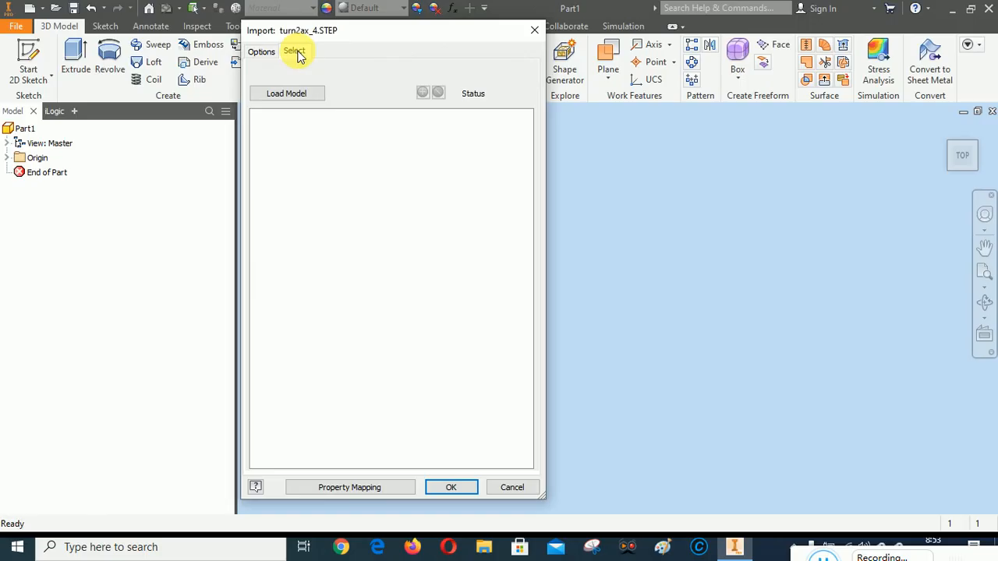
pyautogui.click(287, 92)
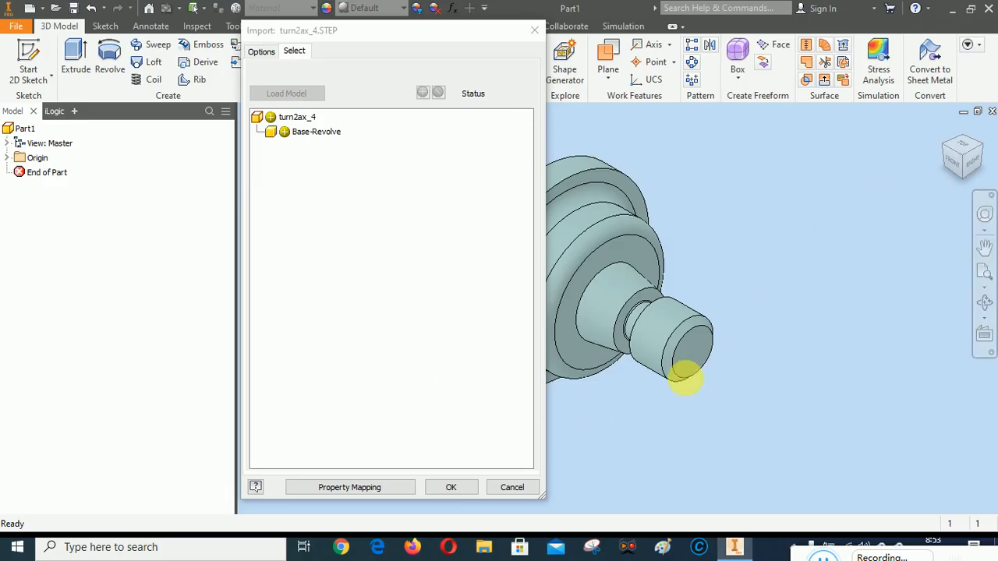
pyautogui.click(452, 487)
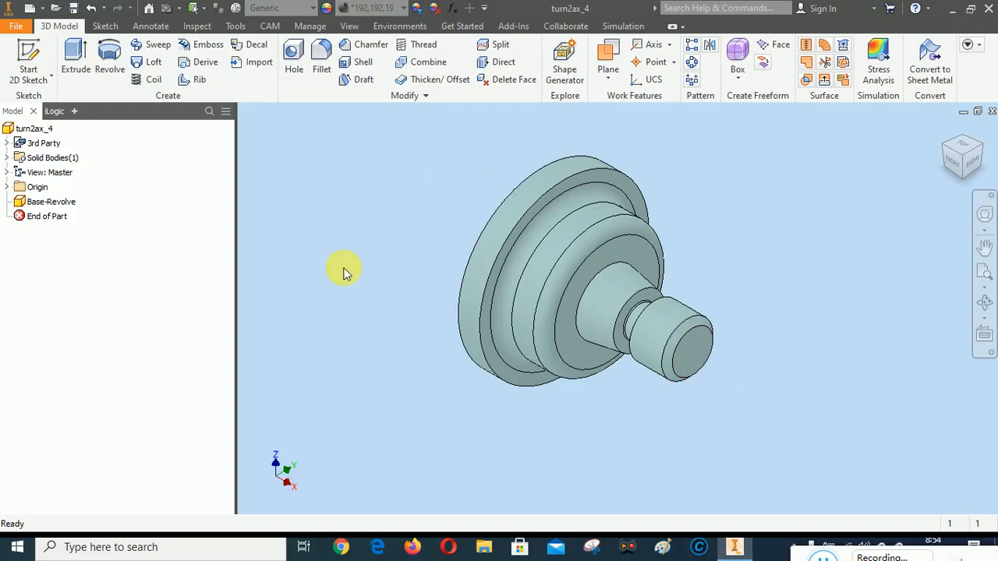
# Save the imported part as turn2ax_4 Pertemuan 11 in the KOMPONEN folder, replacing the existing file
pyautogui.click(15, 28)
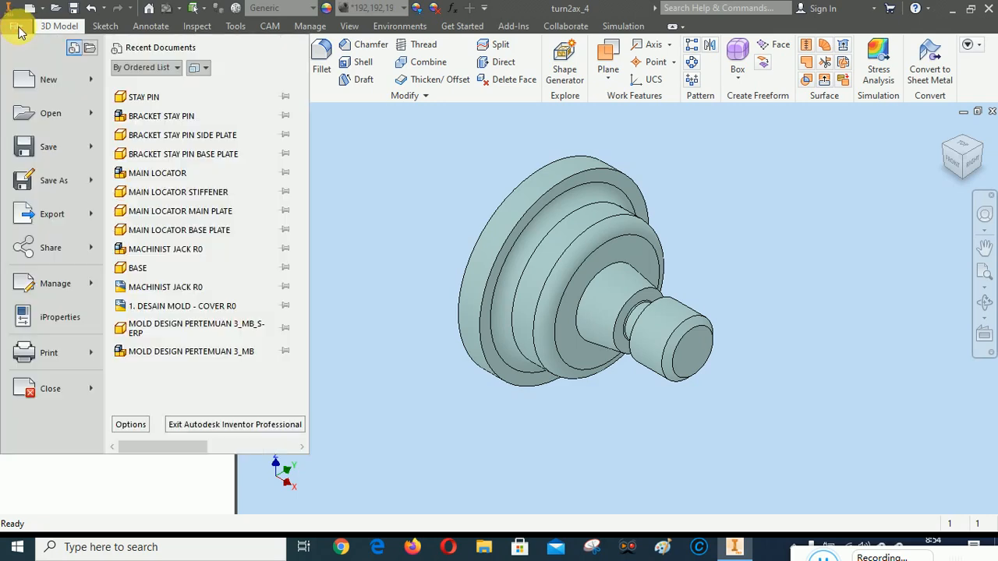
pyautogui.click(49, 181)
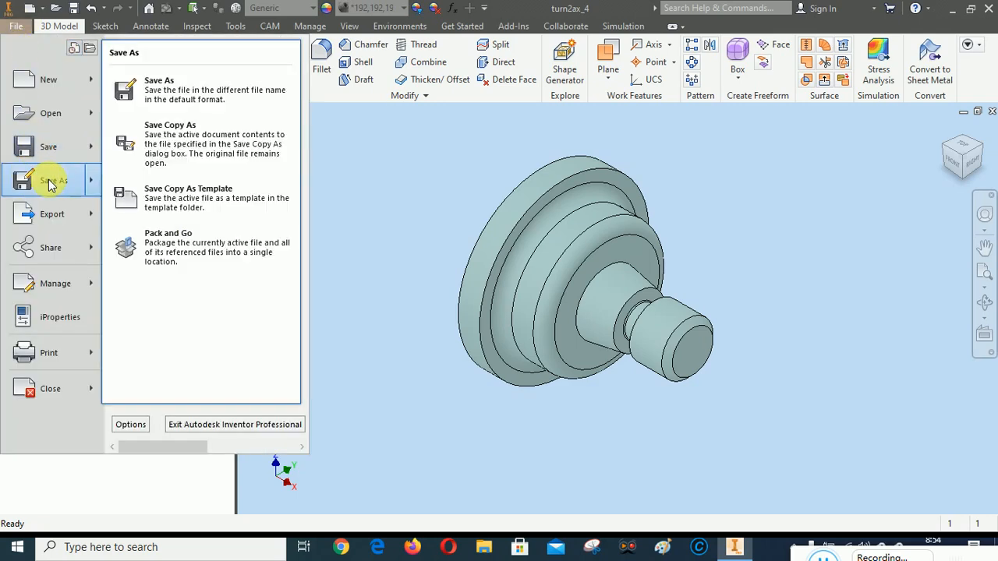
pyautogui.click(179, 87)
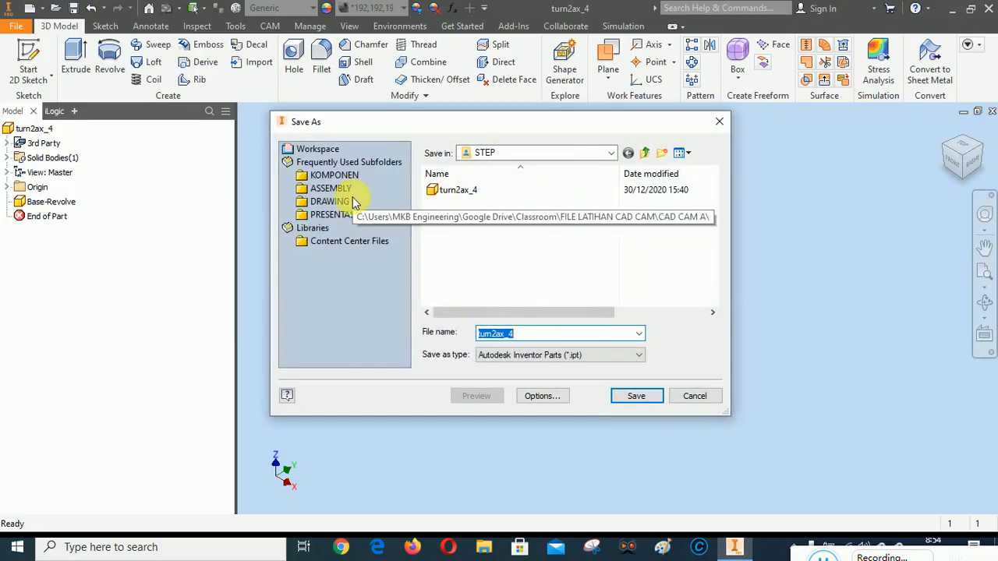
pyautogui.click(343, 175)
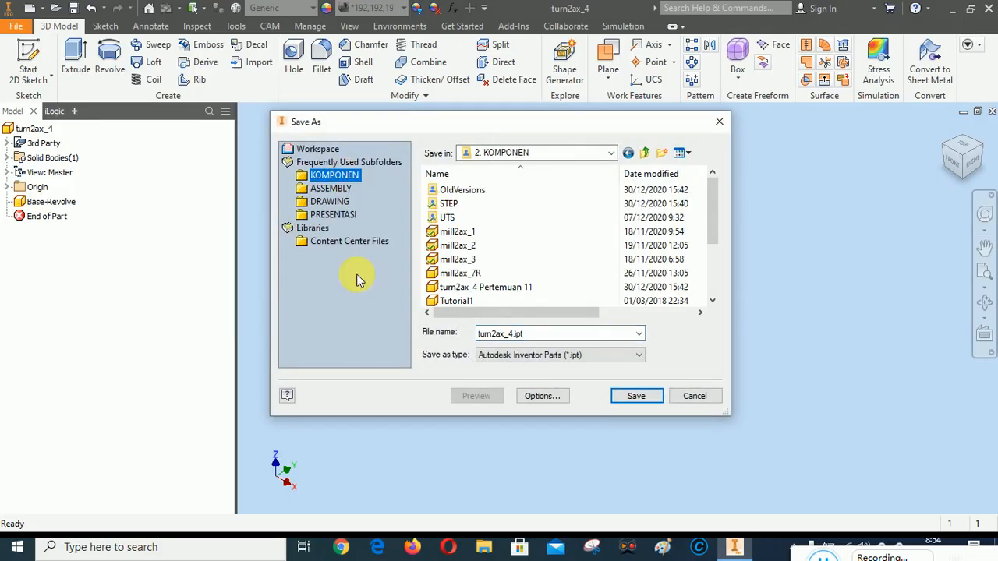
pyautogui.click(470, 287)
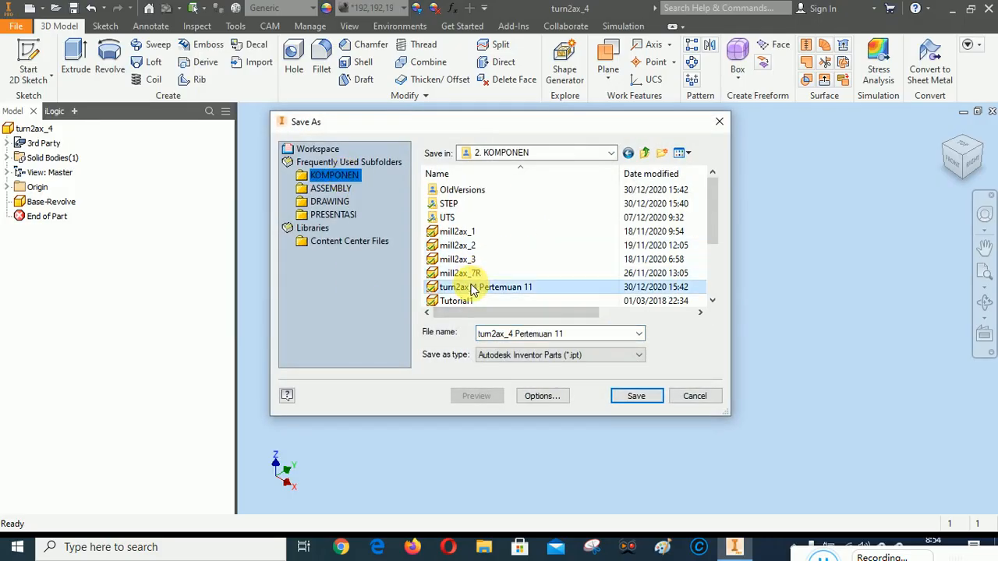
pyautogui.click(637, 398)
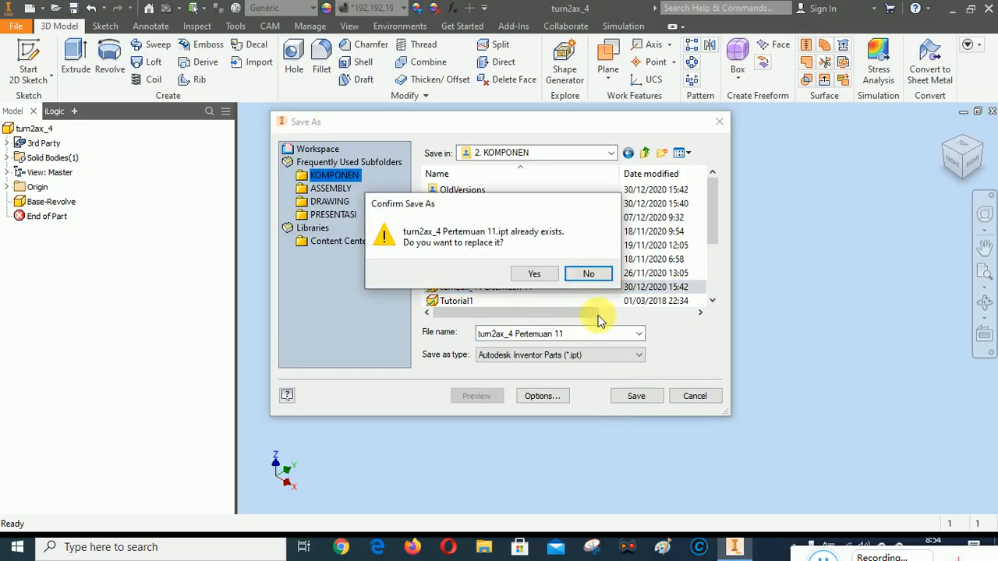
pyautogui.click(536, 274)
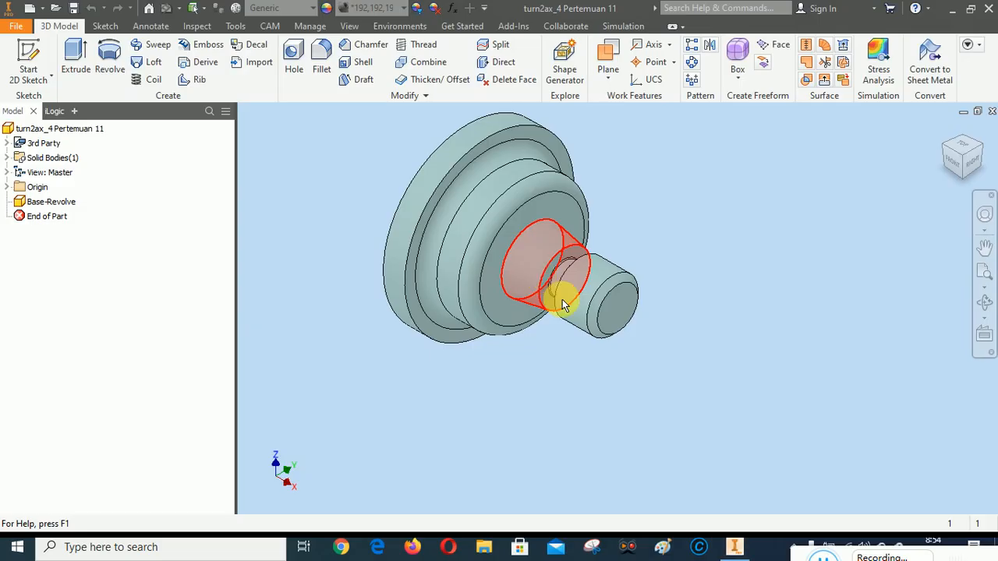
# Measure the outer cylindrical face of the part's largest flange
pyautogui.moveTo(562, 299)
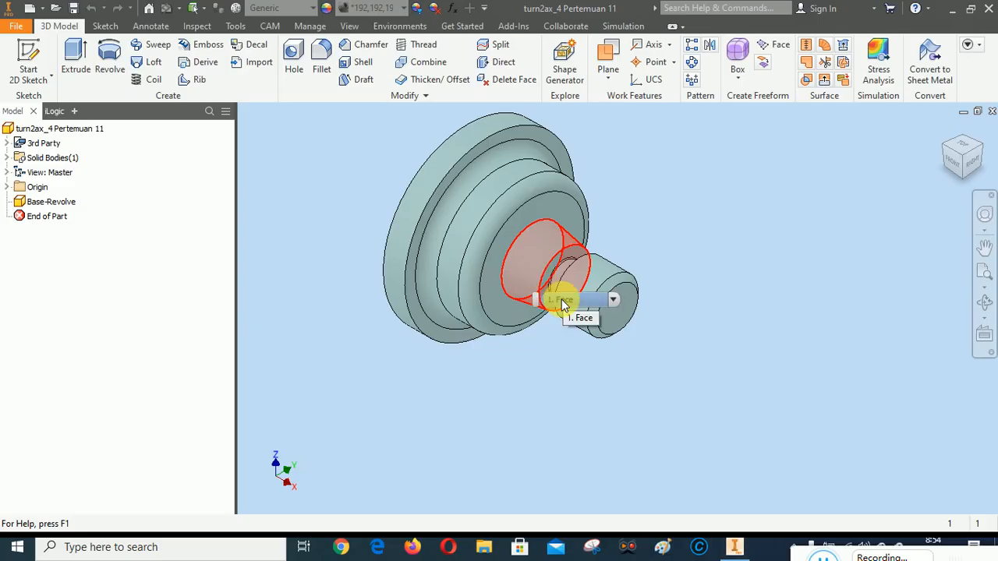
pyautogui.click(982, 272)
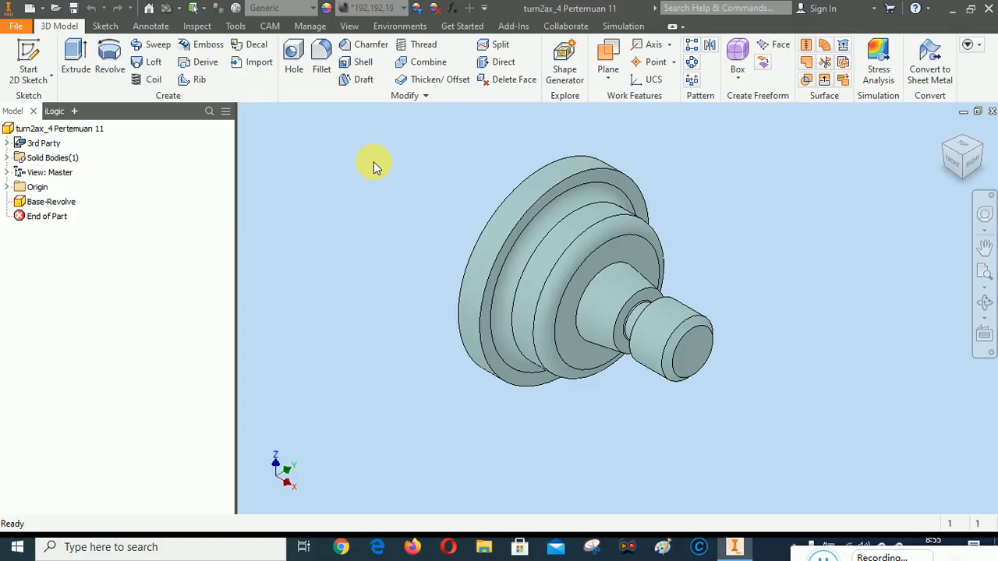
pyautogui.click(151, 25)
pyautogui.click(198, 26)
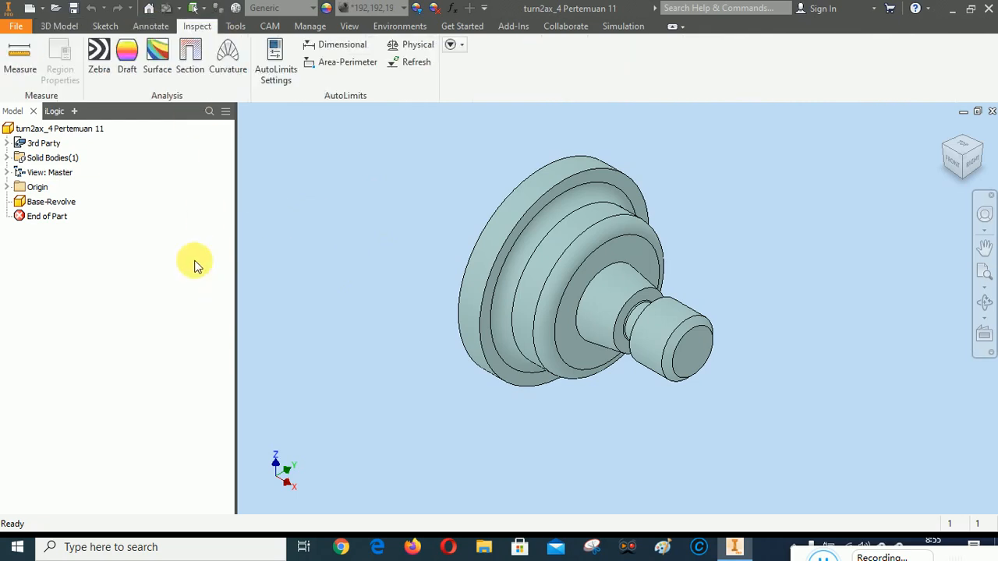
pyautogui.click(21, 57)
pyautogui.click(20, 56)
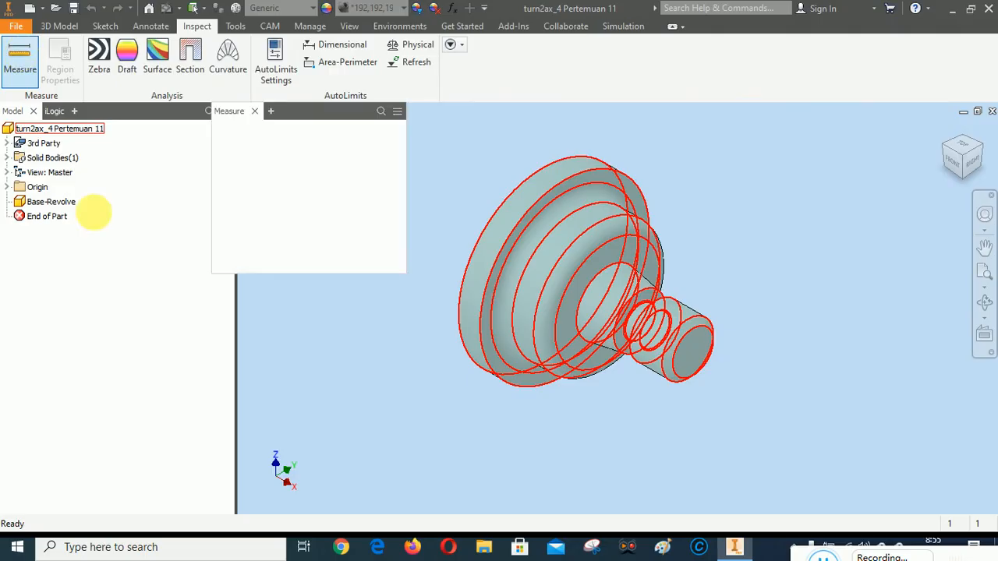
pyautogui.click(570, 170)
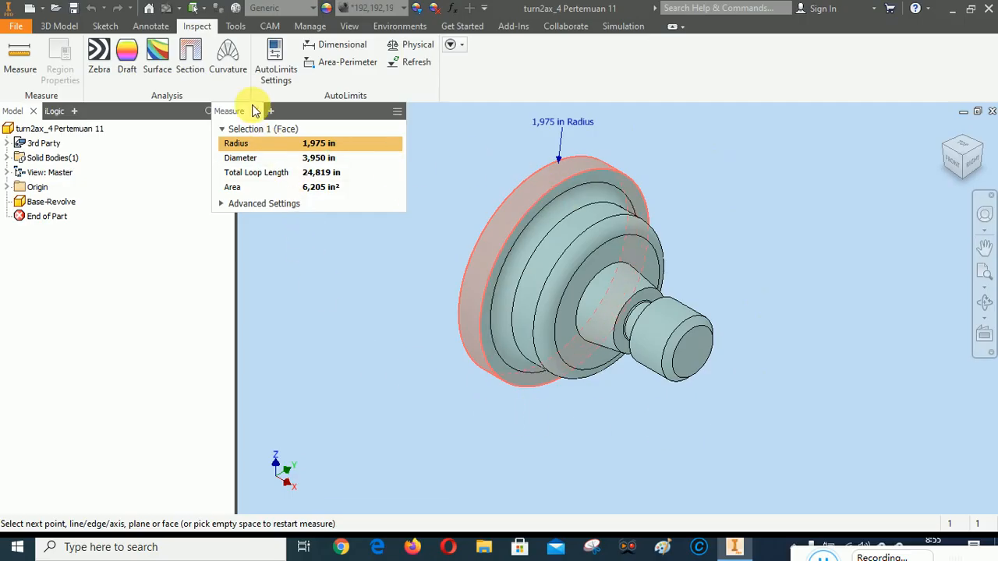
pyautogui.press('Escape')
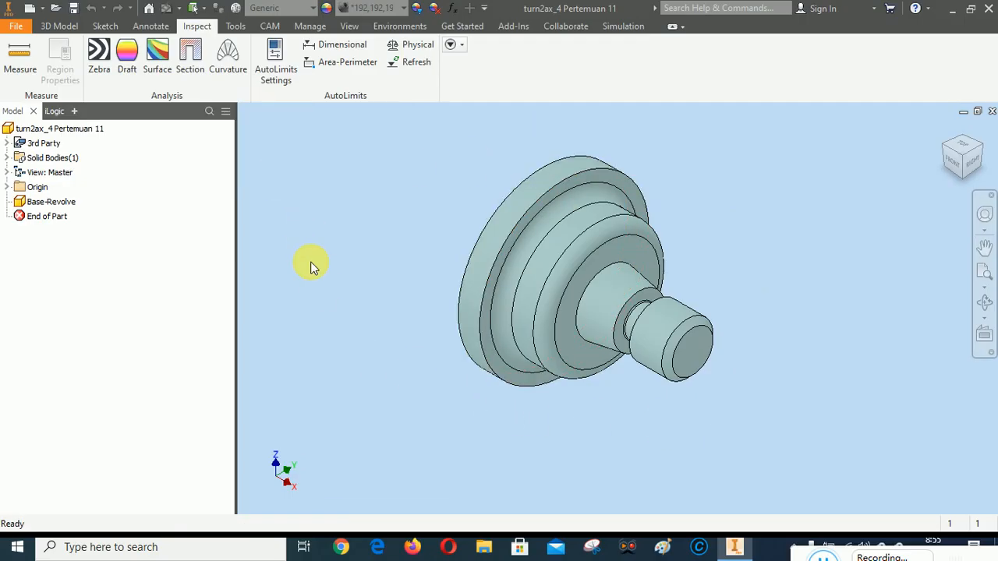
# Set the document's length unit to millimeter and angle unit to degree, then apply the settings
pyautogui.click(235, 25)
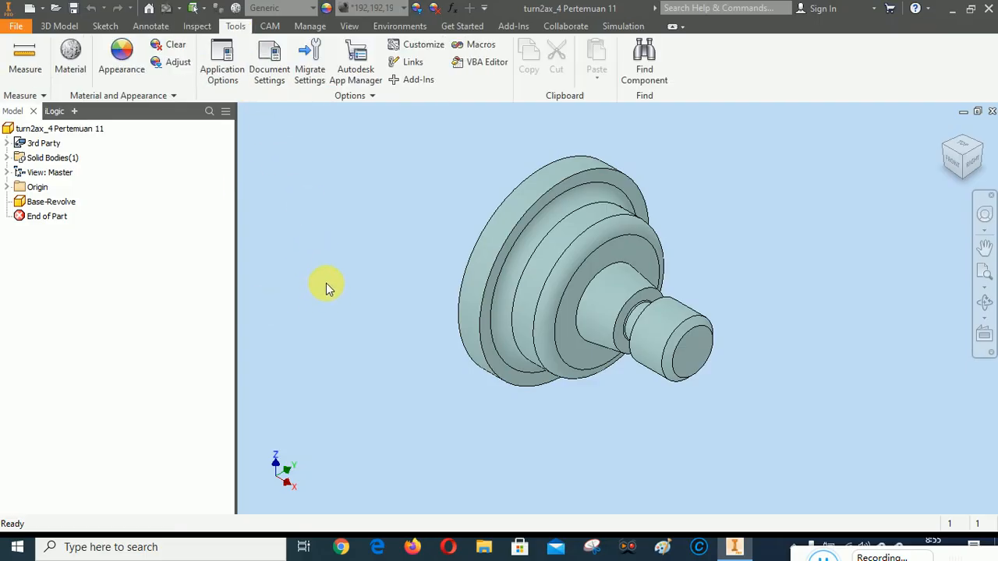
pyautogui.click(269, 55)
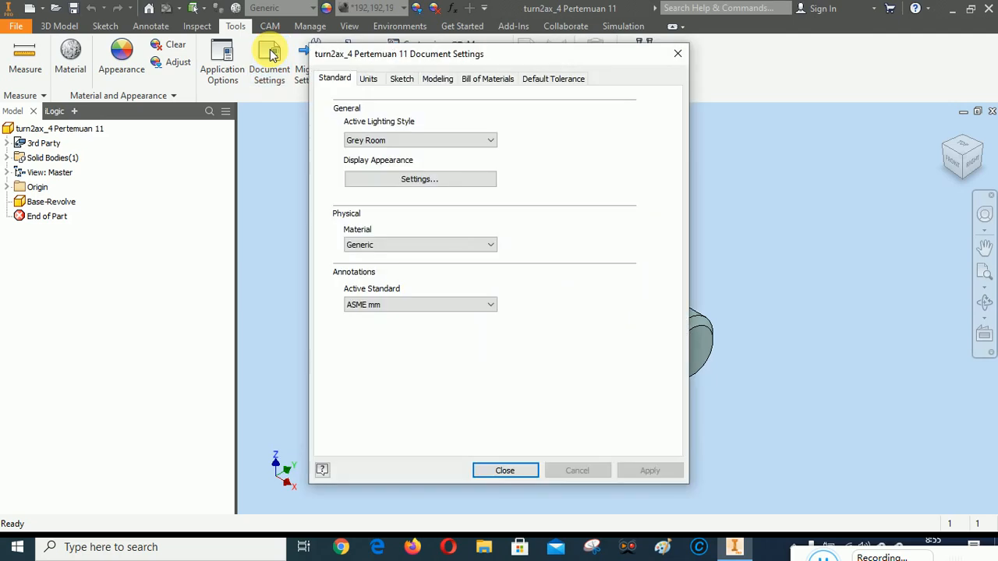
pyautogui.click(368, 78)
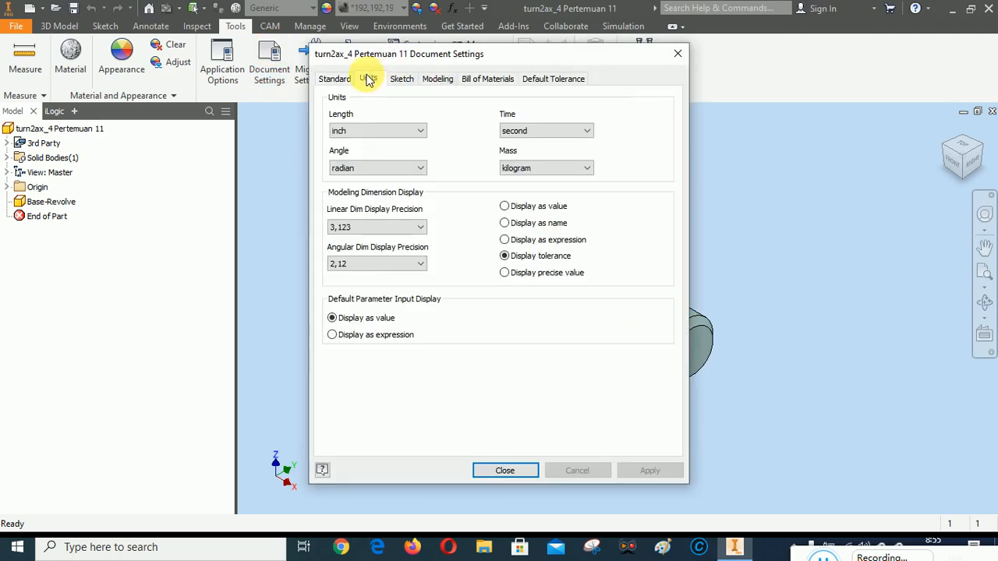
pyautogui.click(364, 130)
pyautogui.click(360, 171)
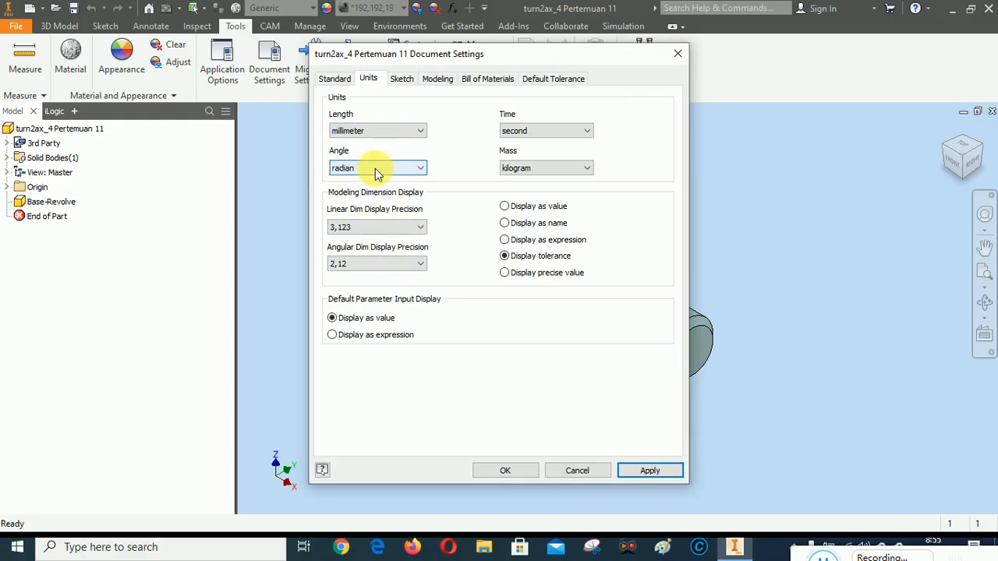
pyautogui.click(375, 168)
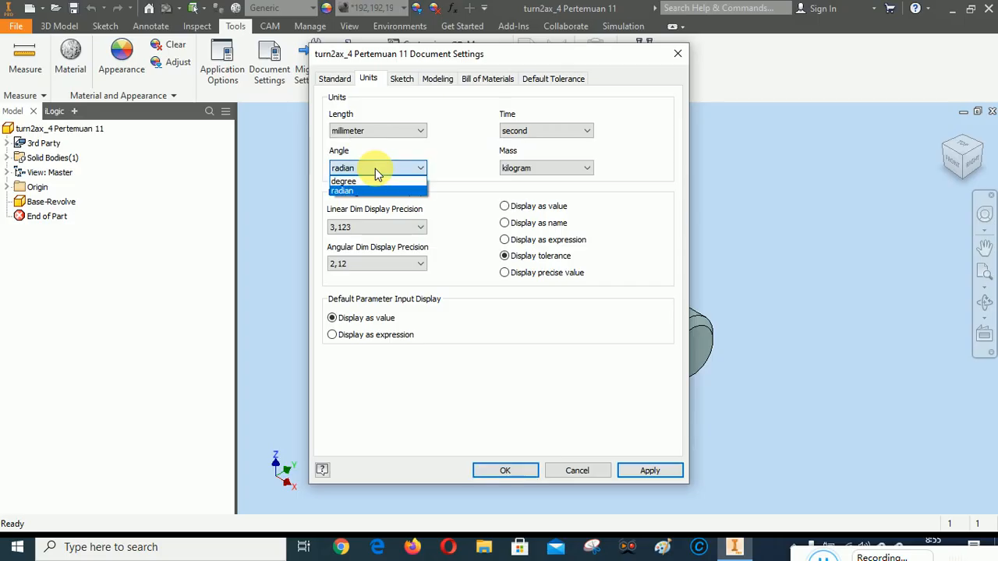
pyautogui.click(365, 180)
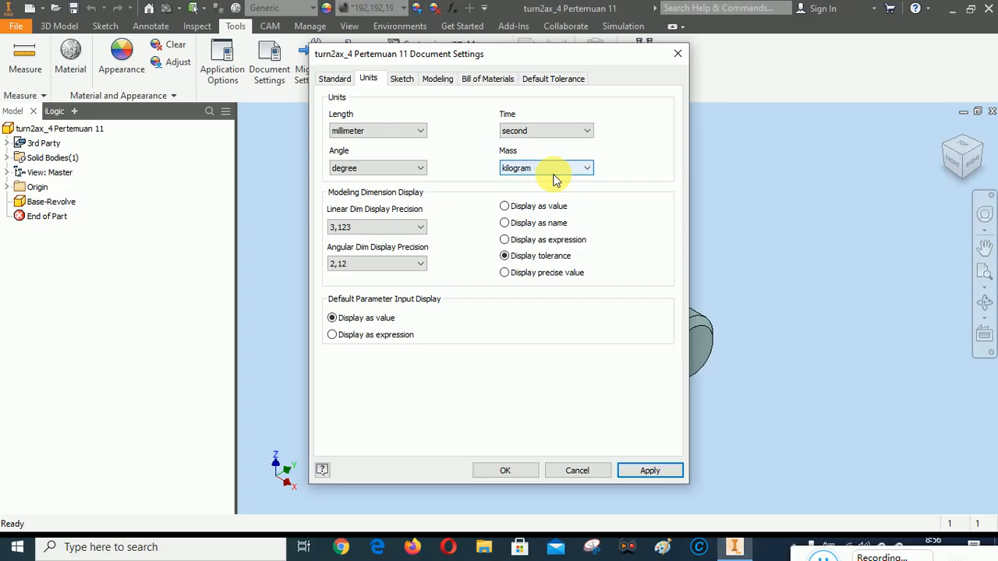
pyautogui.click(650, 471)
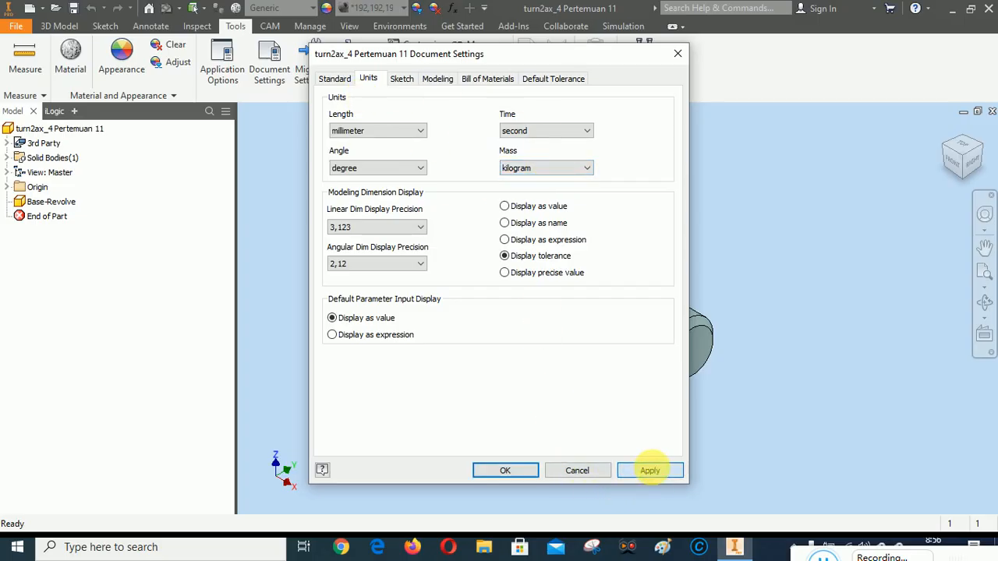
pyautogui.click(505, 471)
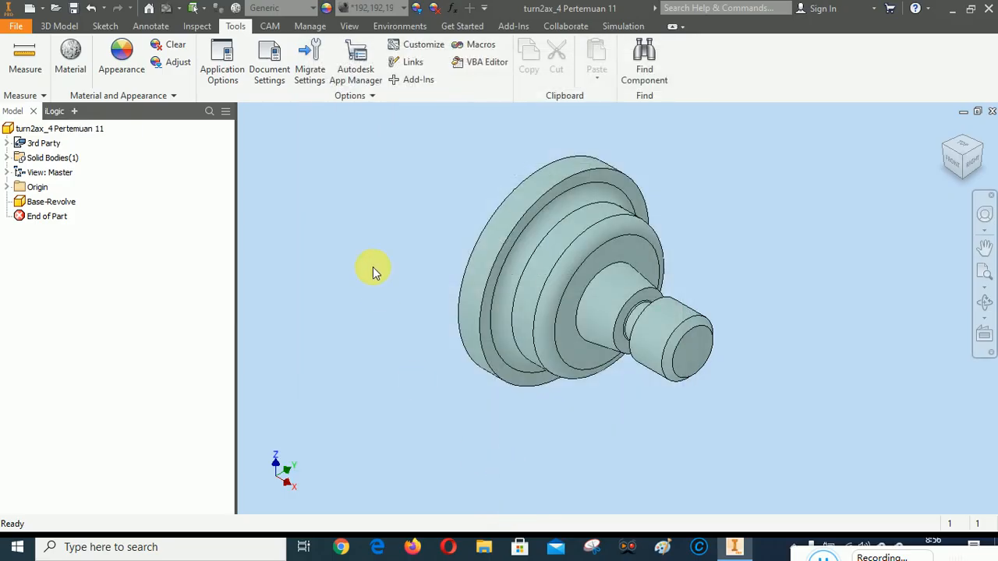
# Measure the largest flange's outer cylindrical face again in the new units and clear the measurement
pyautogui.click(25, 54)
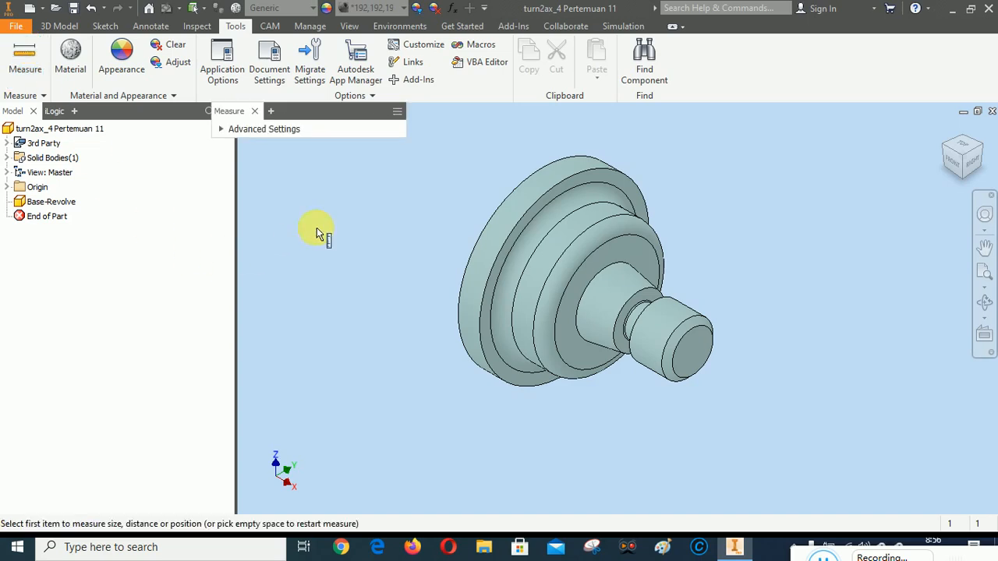
pyautogui.click(562, 166)
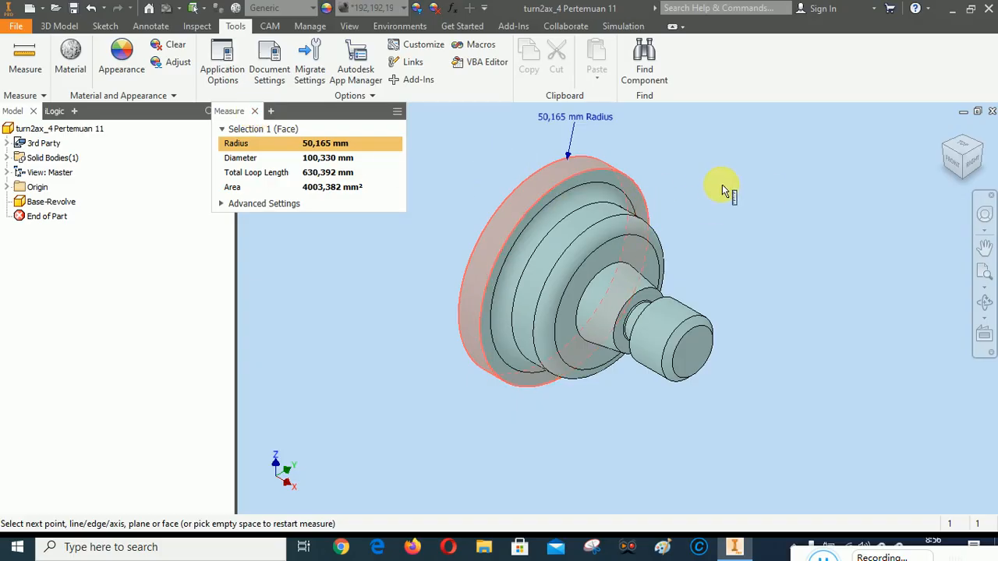
pyautogui.rightClick(438, 158)
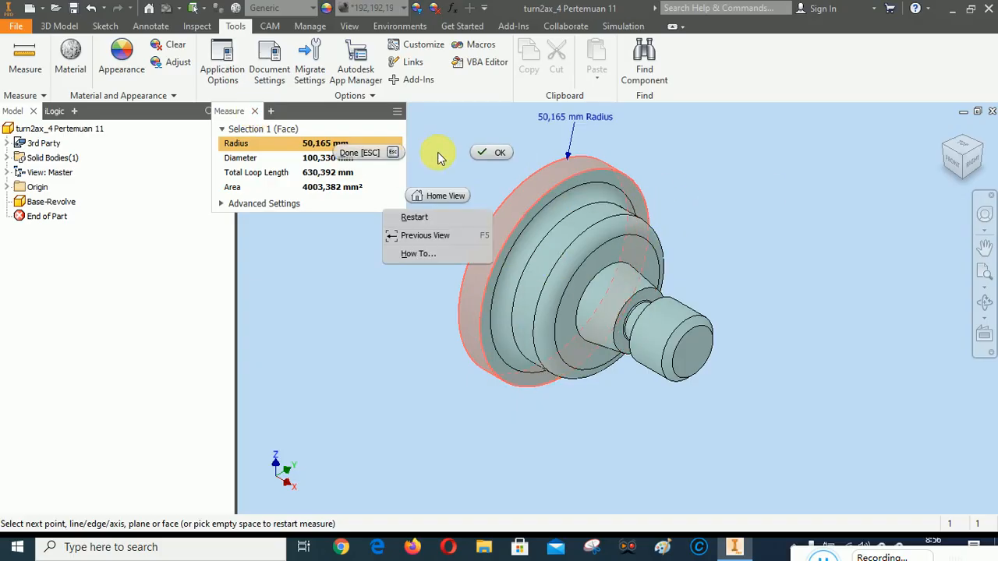
pyautogui.click(425, 216)
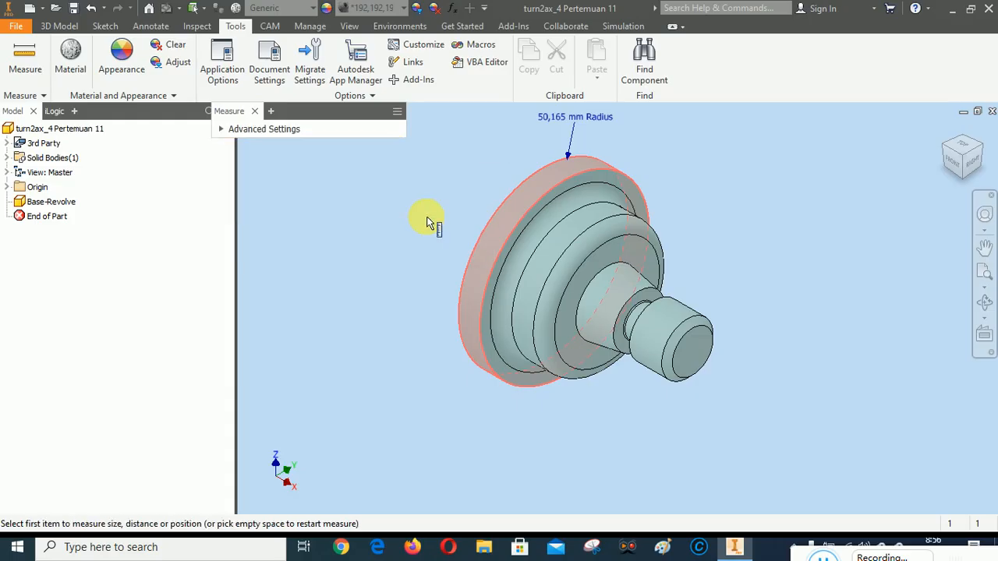
# Measure the width of the narrow neck groove between its two facing annular side faces and check it from the front
pyautogui.scroll(4, 673, 316)
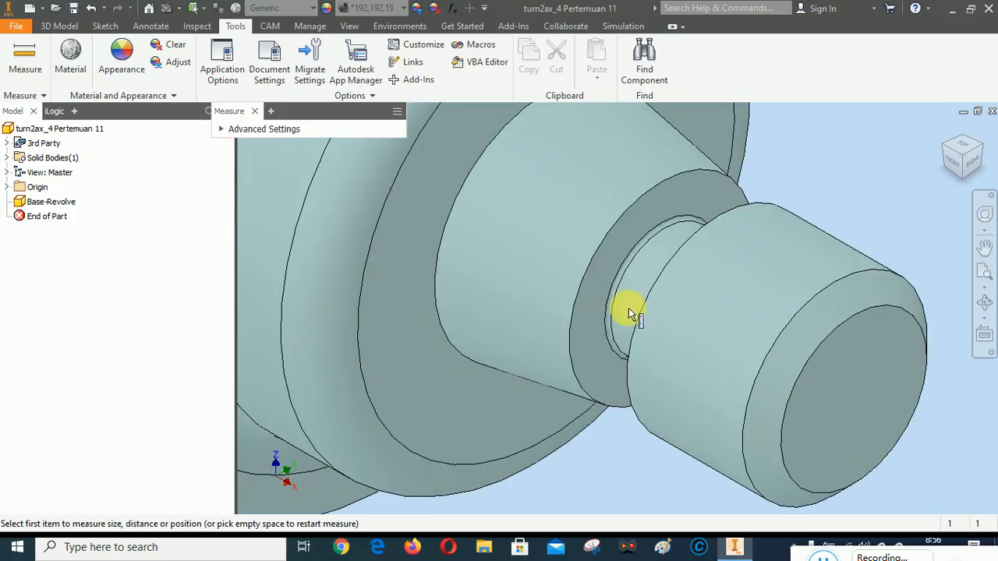
pyautogui.scroll(-2, 628, 311)
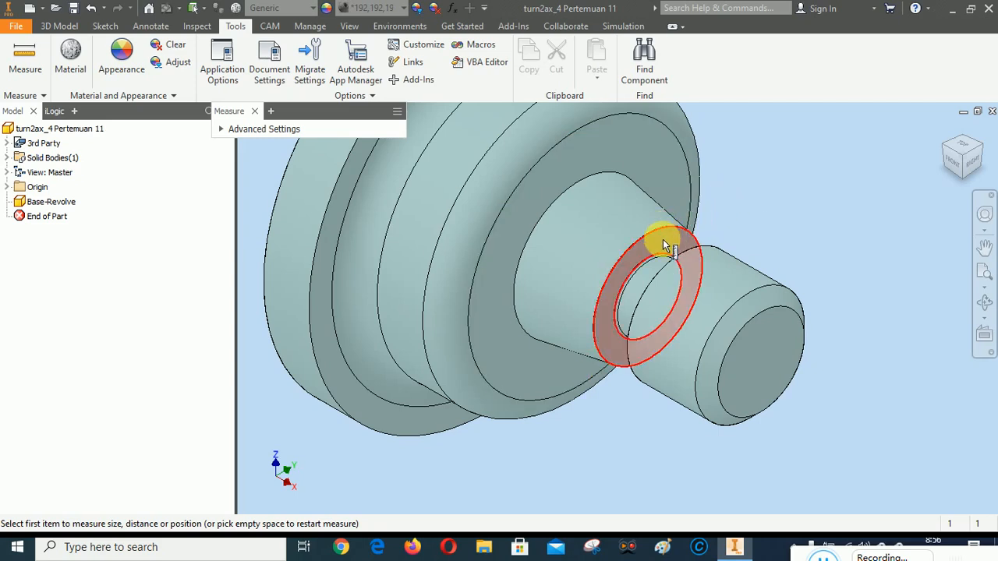
pyautogui.click(661, 241)
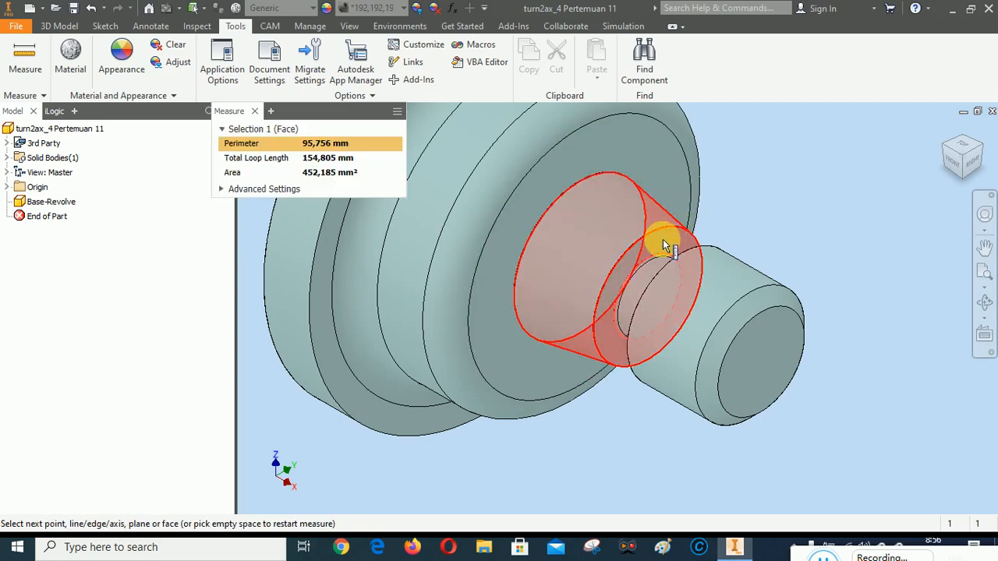
pyautogui.click(952, 150)
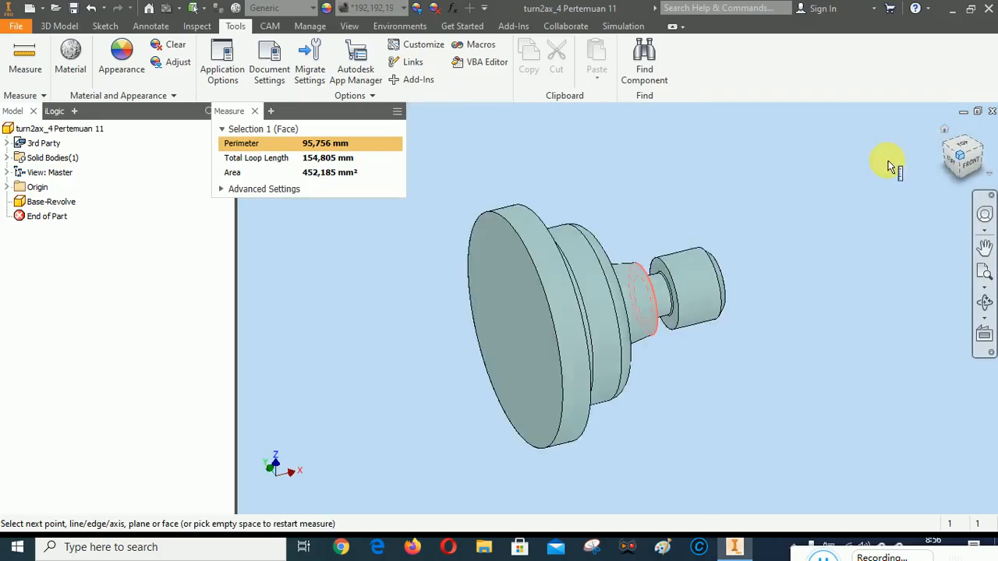
pyautogui.scroll(5, 646, 257)
pyautogui.click(646, 210)
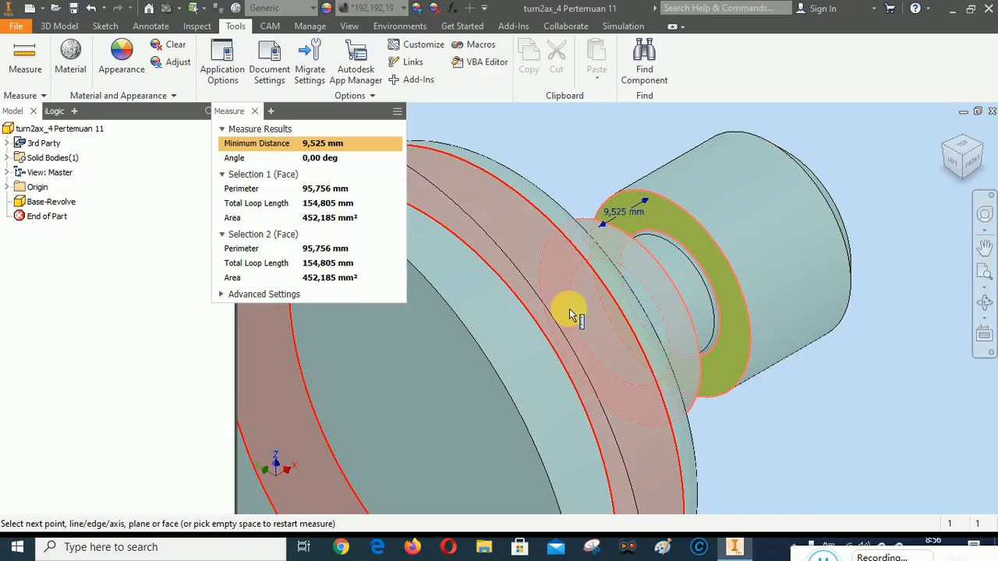
pyautogui.moveTo(592, 335)
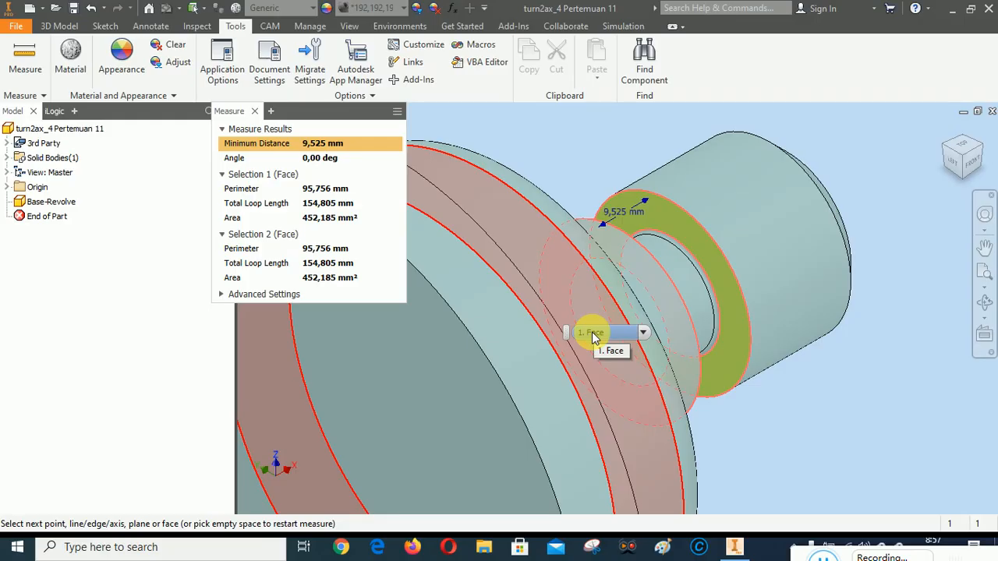
pyautogui.moveTo(982, 162); pyautogui.dragTo(980, 170)
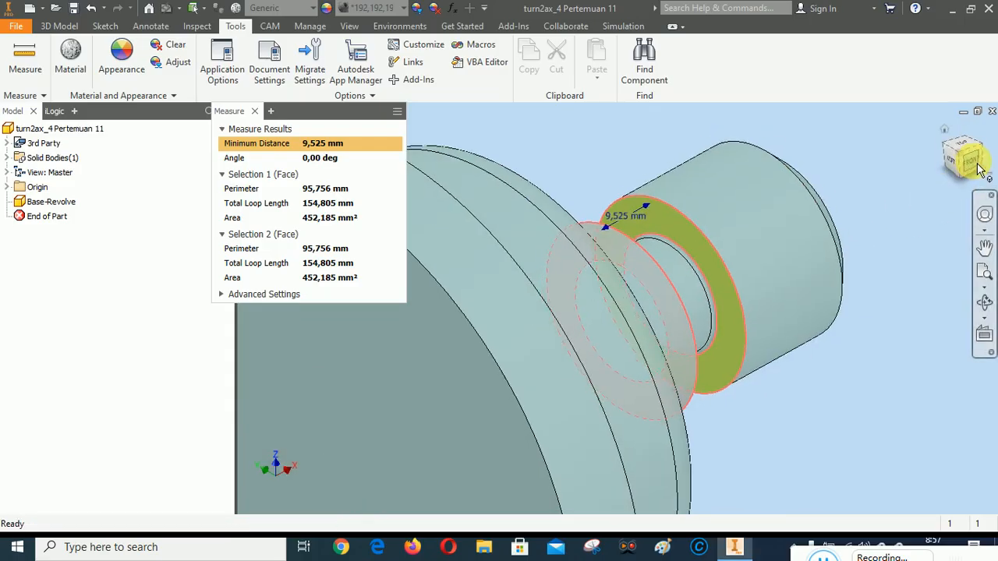
pyautogui.click(967, 160)
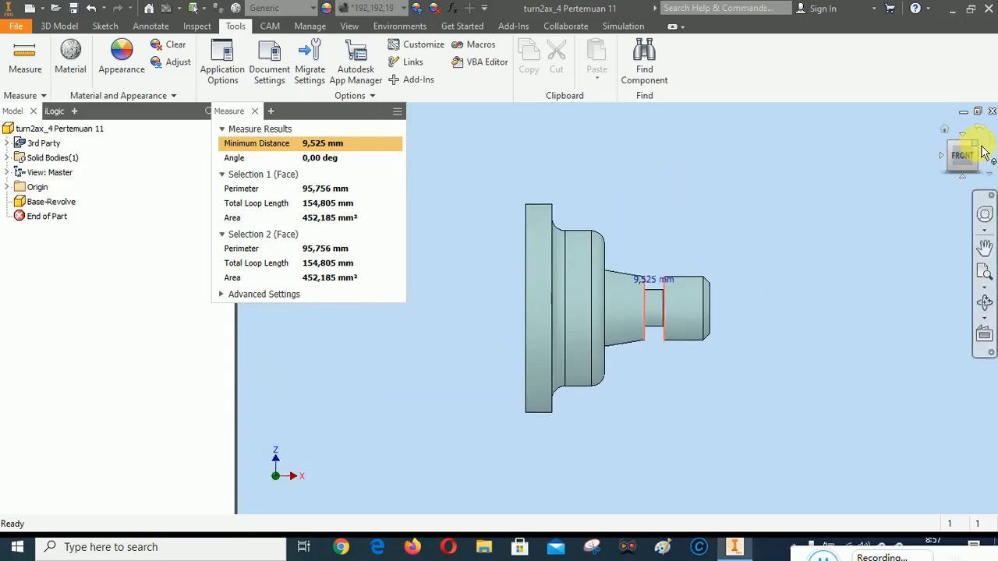
pyautogui.click(984, 152)
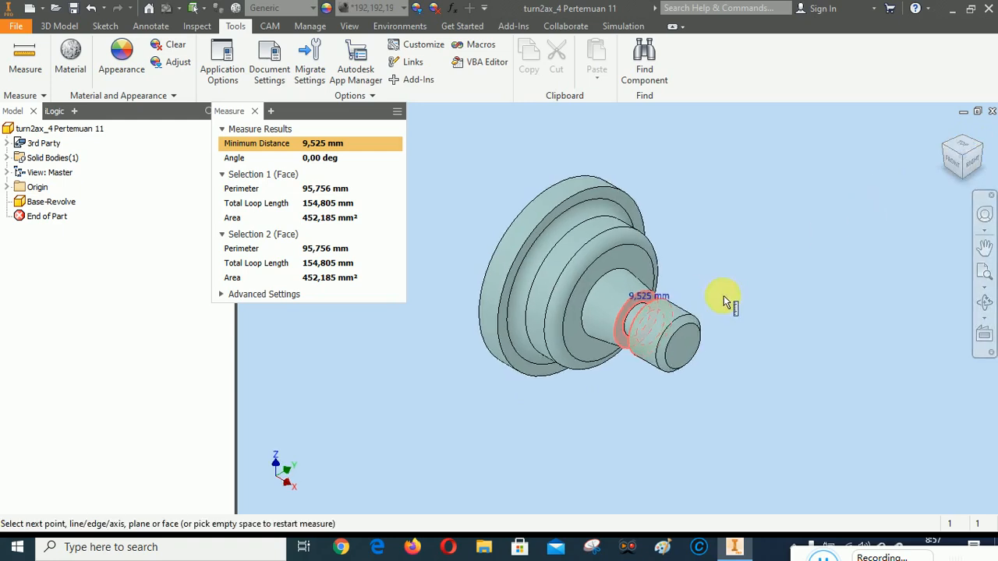
# Restart the measurement and measure the concave fillet face between the large flange and the stepped hub
pyautogui.scroll(3, 572, 212)
pyautogui.scroll(-1, 572, 213)
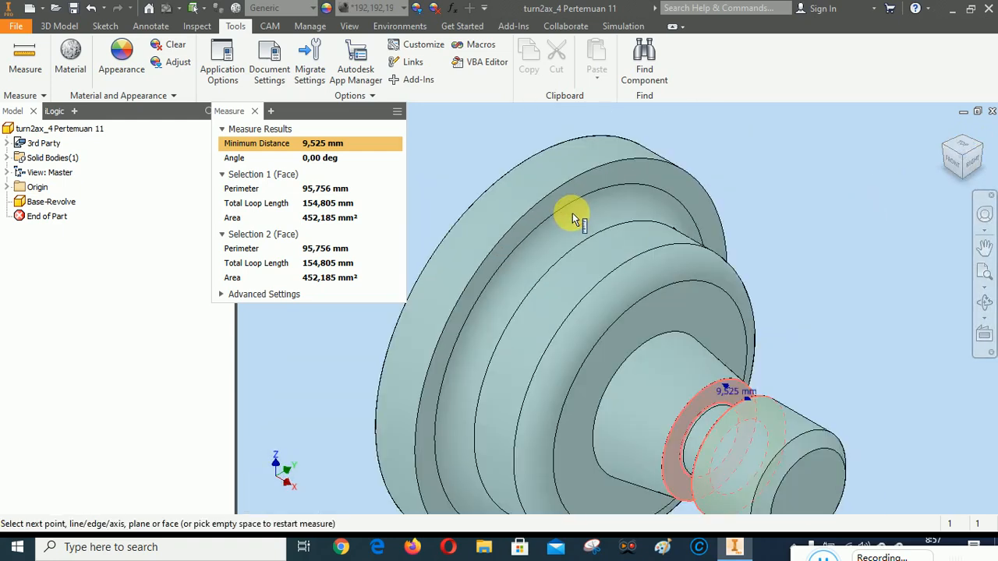
pyautogui.rightClick(735, 137)
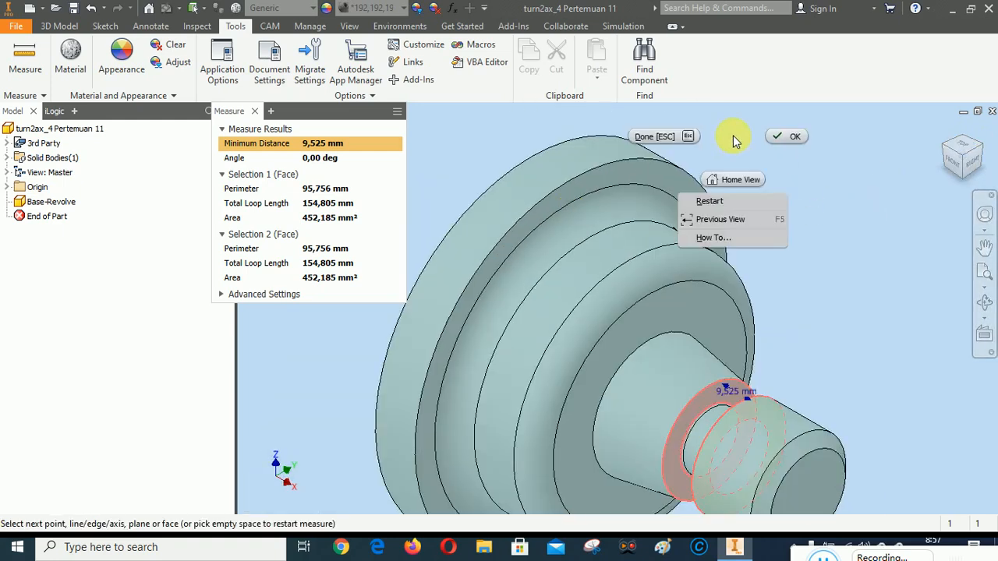
pyautogui.click(711, 203)
pyautogui.click(607, 208)
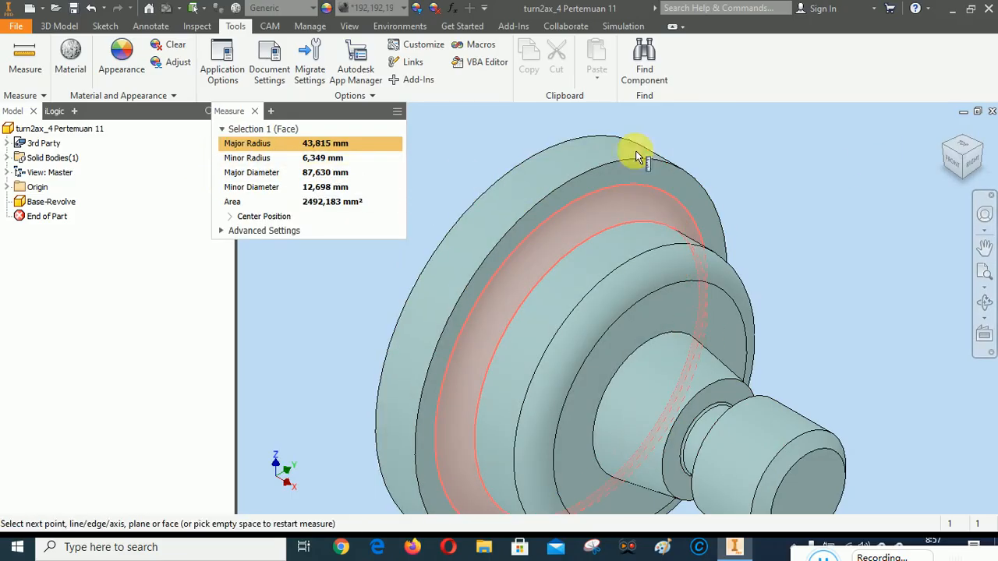
# Measure the distance from the large flange's annular face to the center of the circular edge where the fillet meets the hub
pyautogui.rightClick(792, 134)
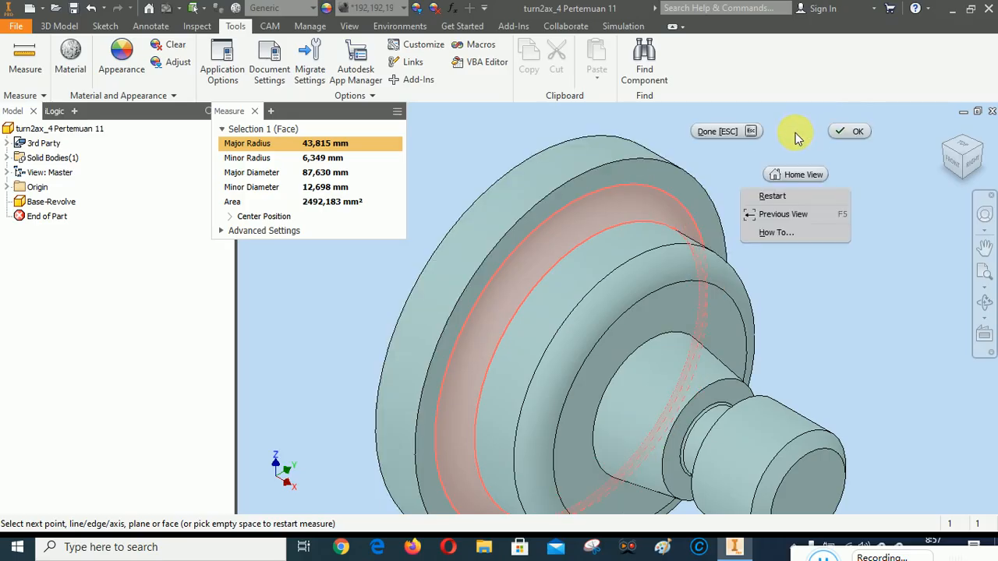
pyautogui.click(779, 197)
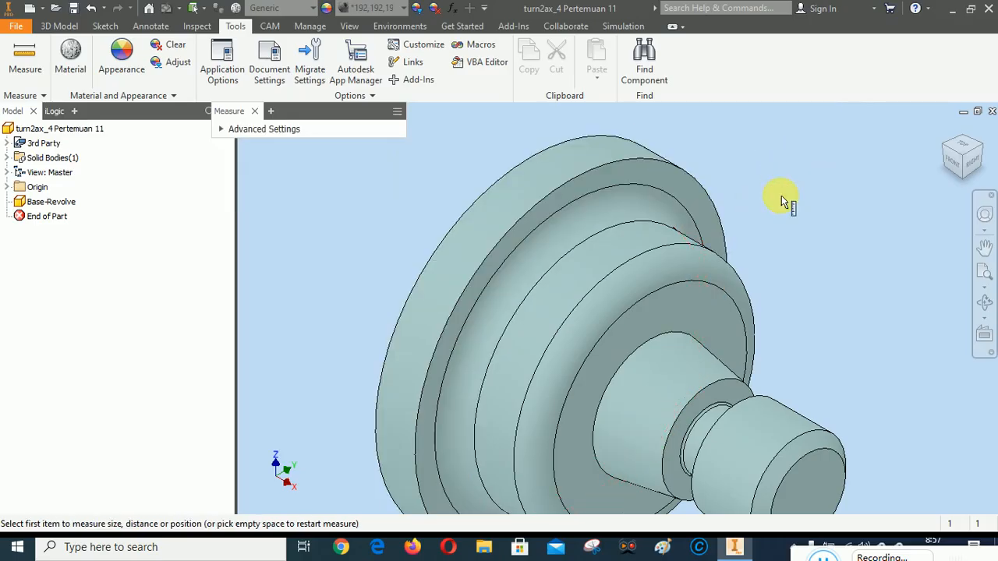
pyautogui.click(660, 178)
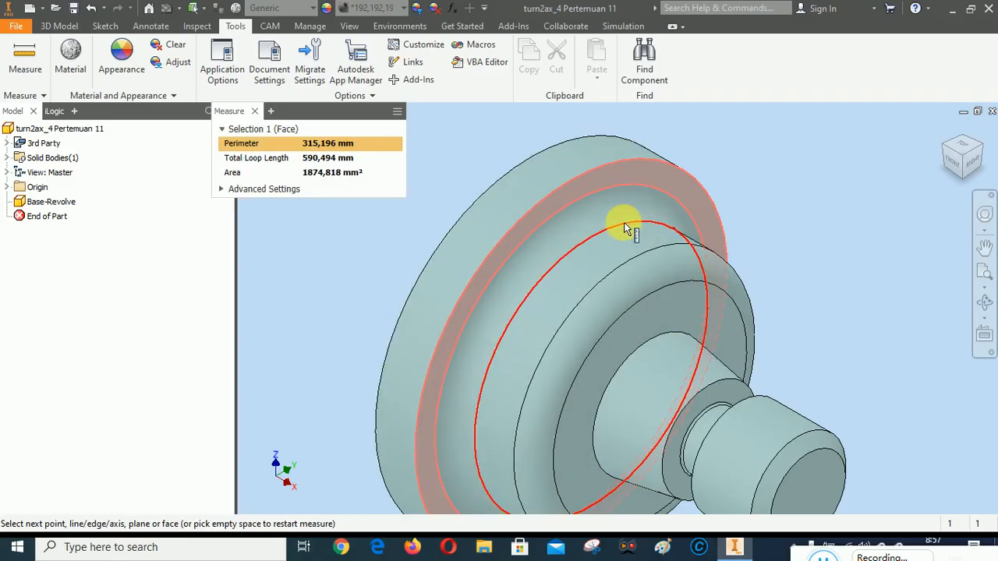
pyautogui.rightClick(624, 227)
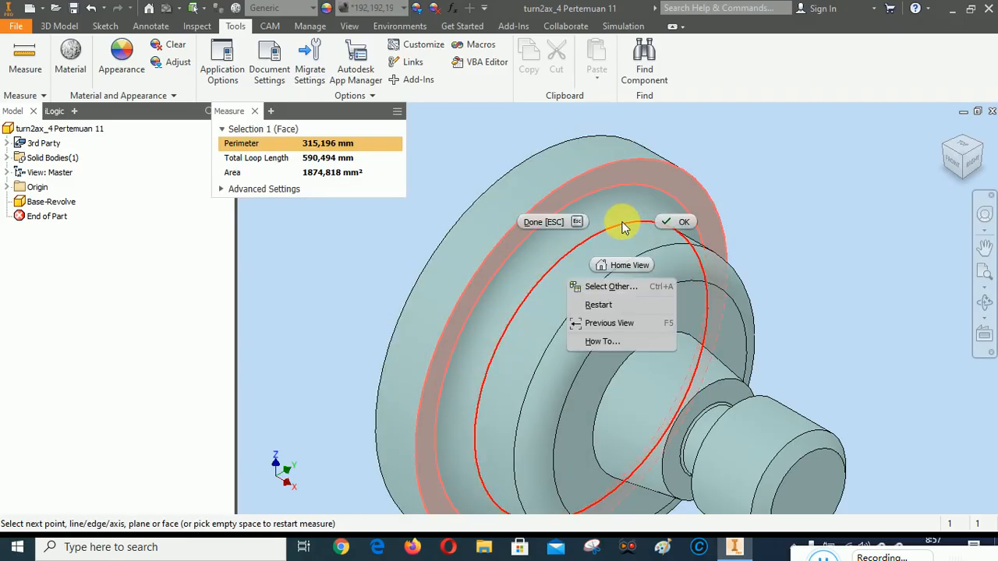
pyautogui.click(612, 285)
pyautogui.click(631, 281)
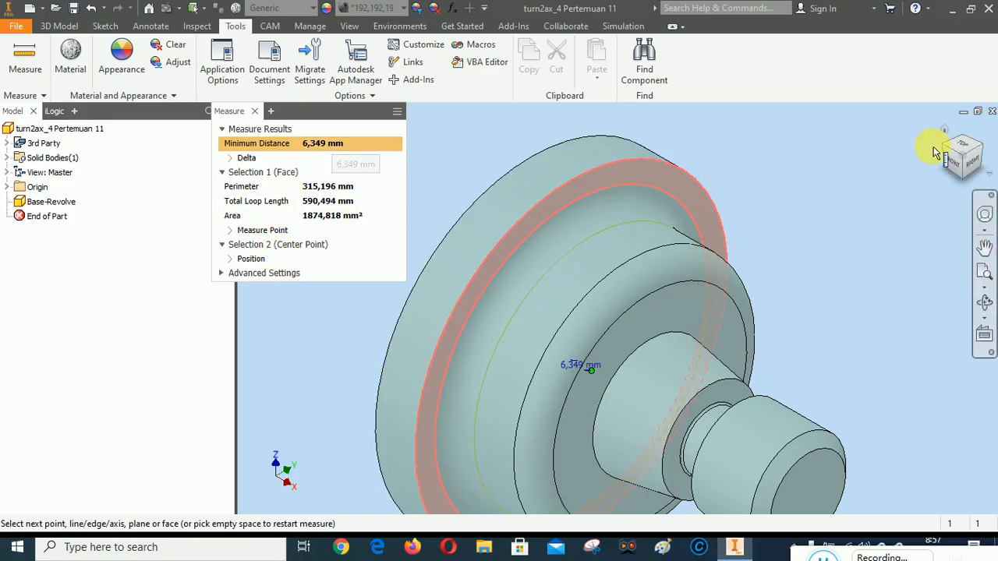
pyautogui.moveTo(953, 161); pyautogui.dragTo(963, 173)
pyautogui.click(963, 173)
pyautogui.scroll(4, 554, 304)
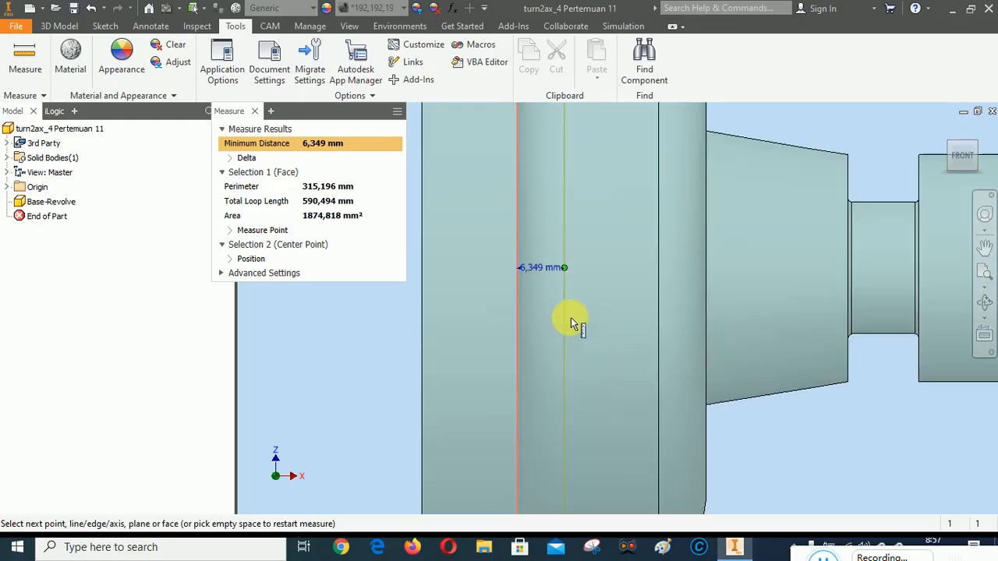
pyautogui.scroll(-4, 548, 276)
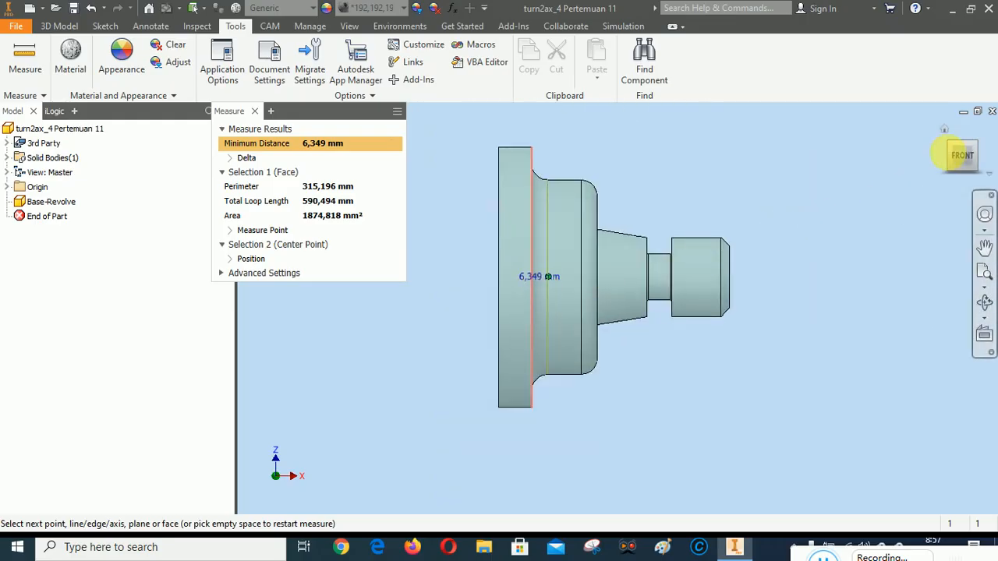
# Restart the measurement and measure the small fillet face where the tapered hub's annular face meets the neck groove
pyautogui.click(974, 148)
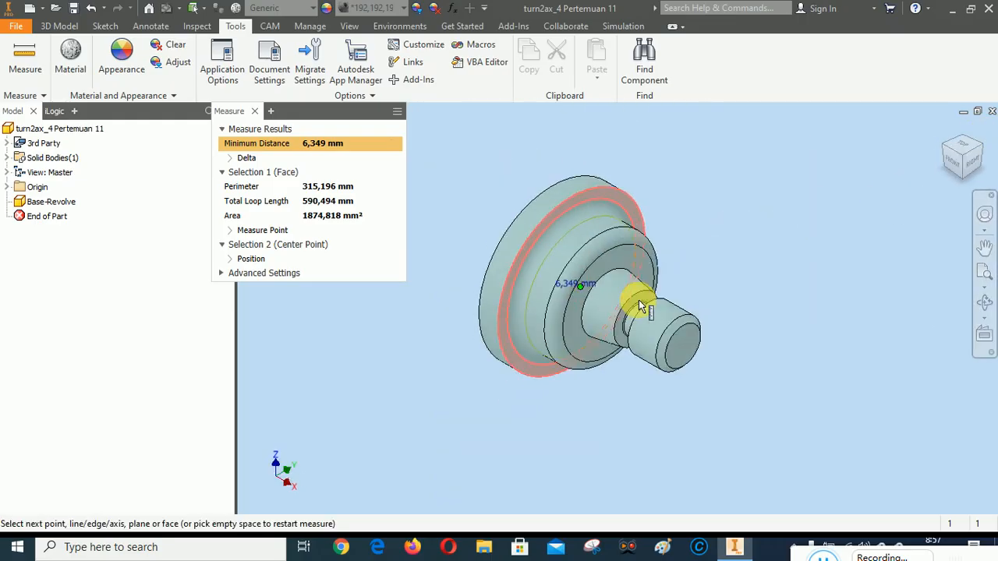
pyautogui.scroll(5, 637, 314)
pyautogui.rightClick(777, 173)
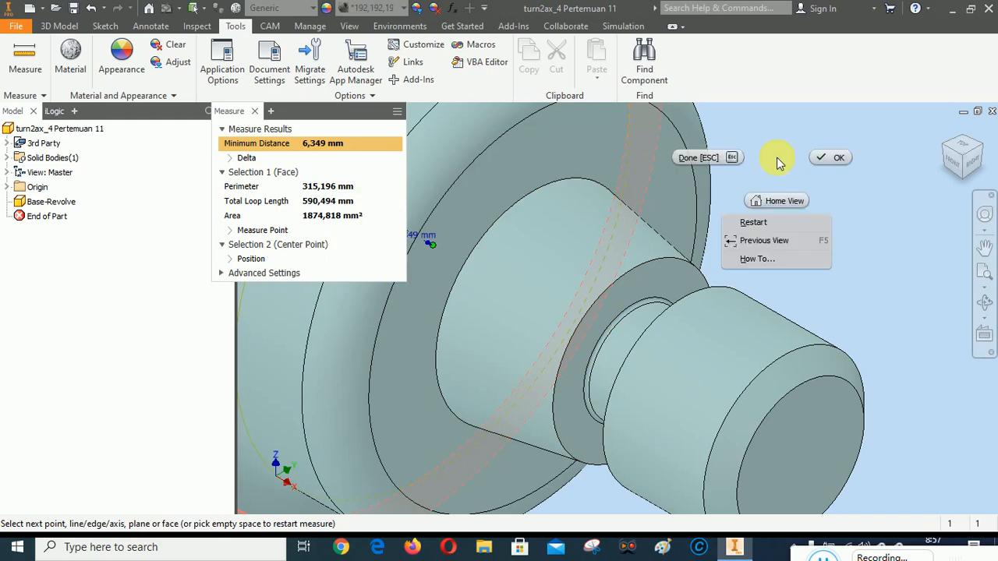
pyautogui.click(753, 222)
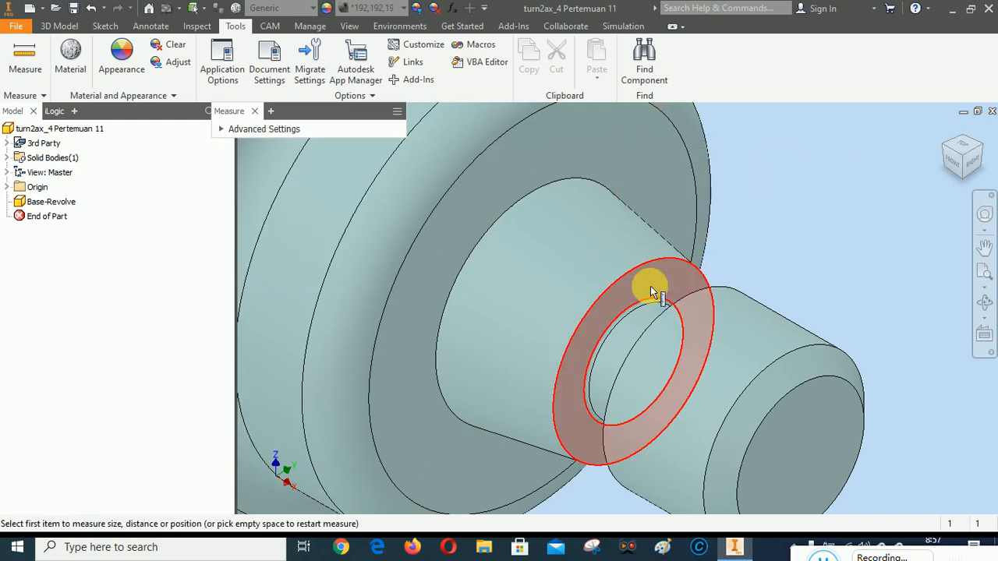
pyautogui.scroll(3, 650, 320)
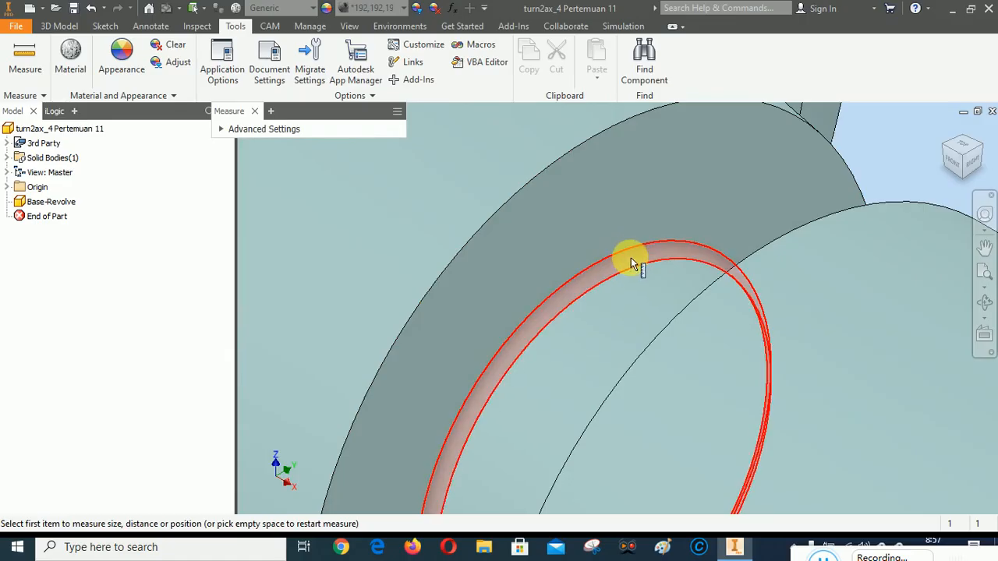
pyautogui.click(630, 265)
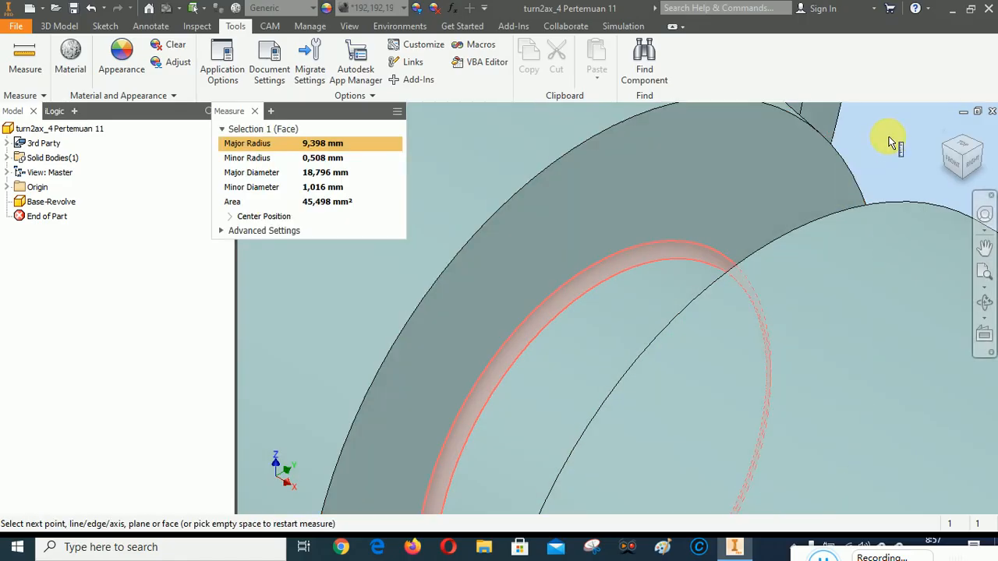
# Measure the distance from the groove's annular side face to the center of the small fillet's inner circular edge, and end measuring
pyautogui.rightClick(891, 143)
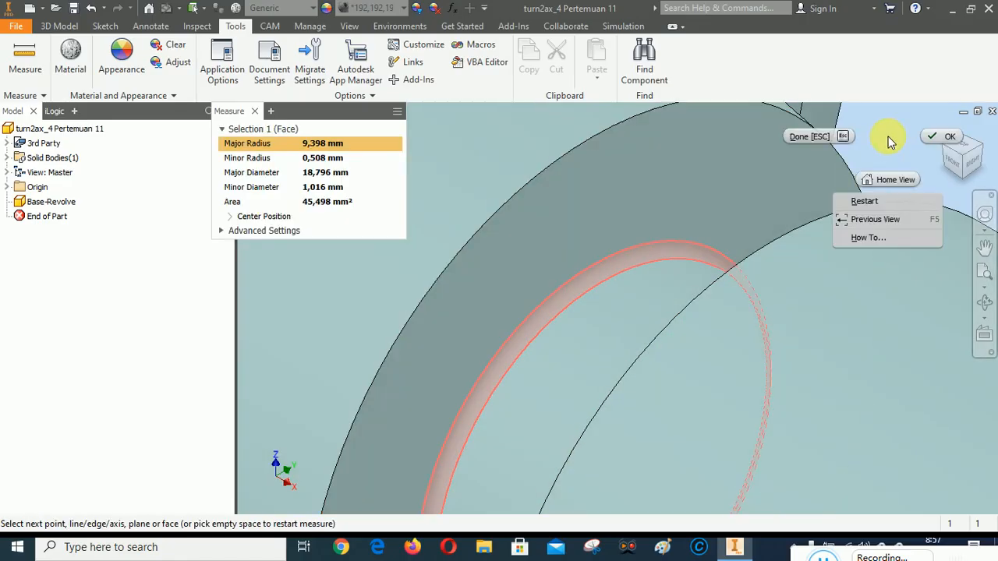
pyautogui.click(862, 200)
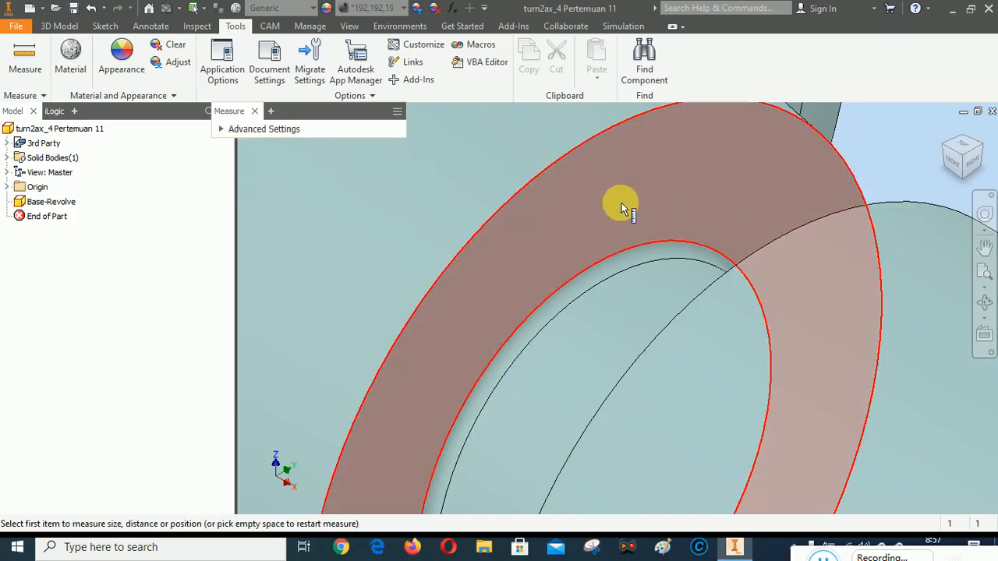
pyautogui.click(621, 204)
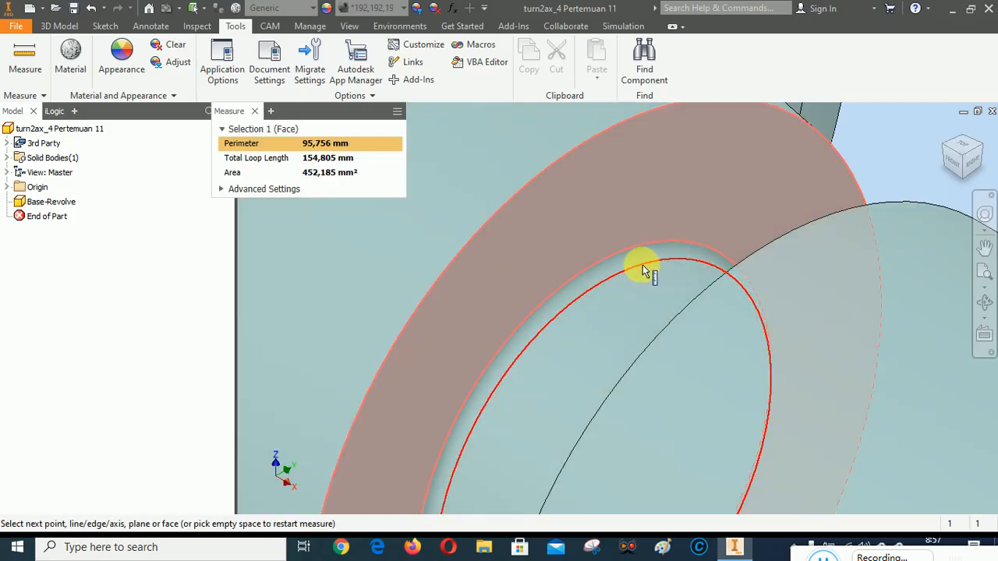
pyautogui.rightClick(641, 269)
pyautogui.click(626, 330)
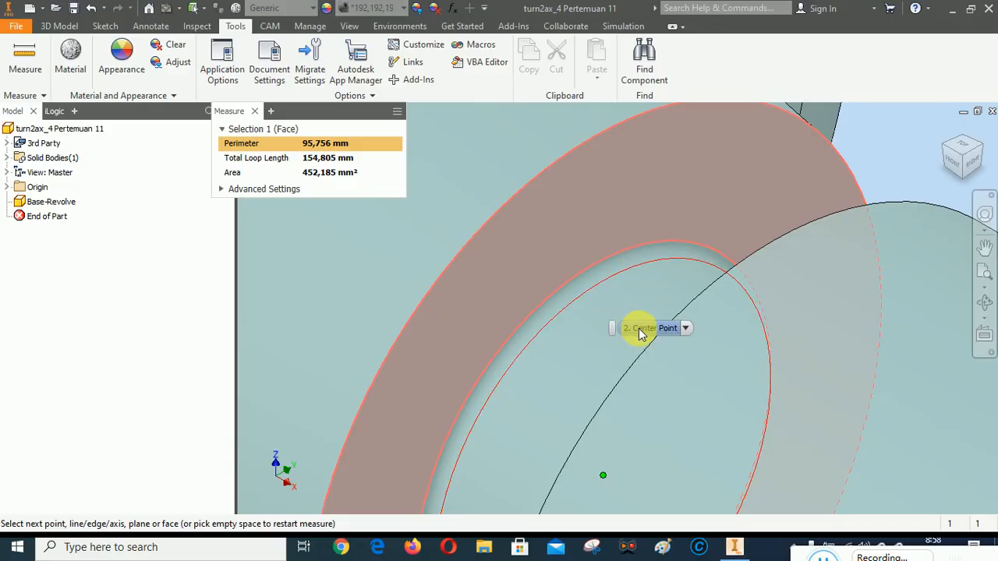
pyautogui.click(639, 332)
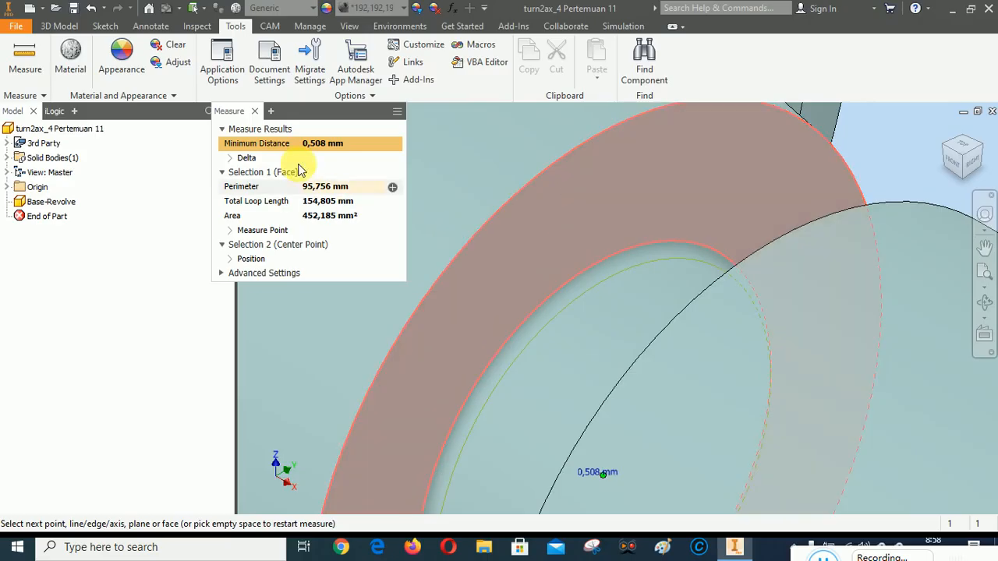
pyautogui.click(254, 112)
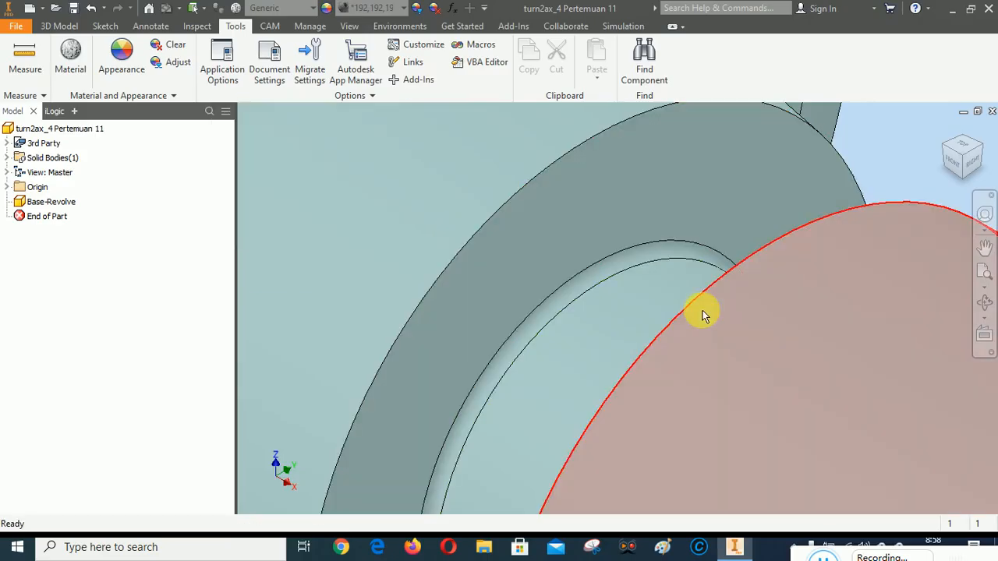
# Measure the part's overall length from the small shaft's end face to the large flange's back face, and end measuring
pyautogui.scroll(5, 702, 310)
pyautogui.scroll(2, 574, 301)
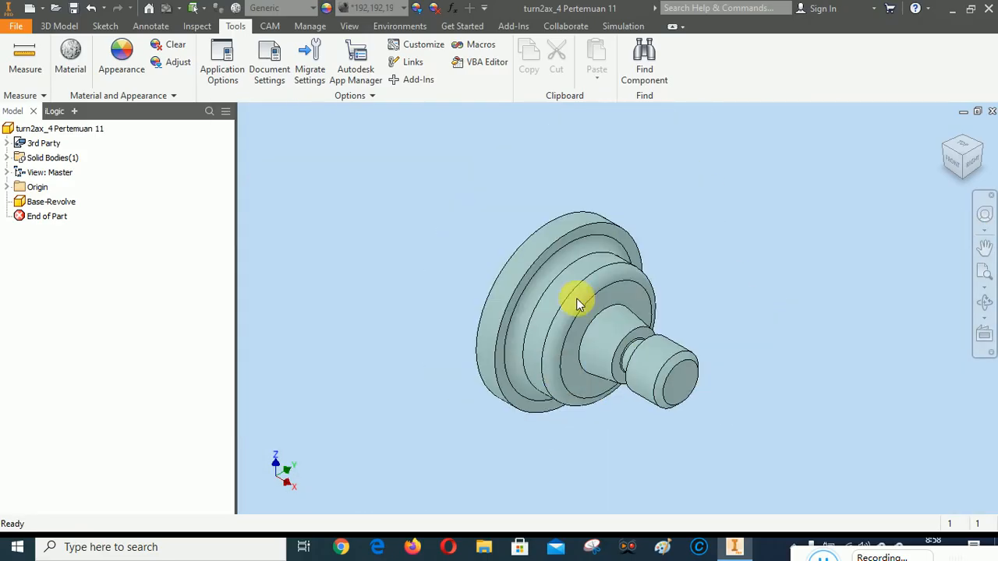
pyautogui.scroll(-4, 580, 262)
pyautogui.scroll(3, 646, 195)
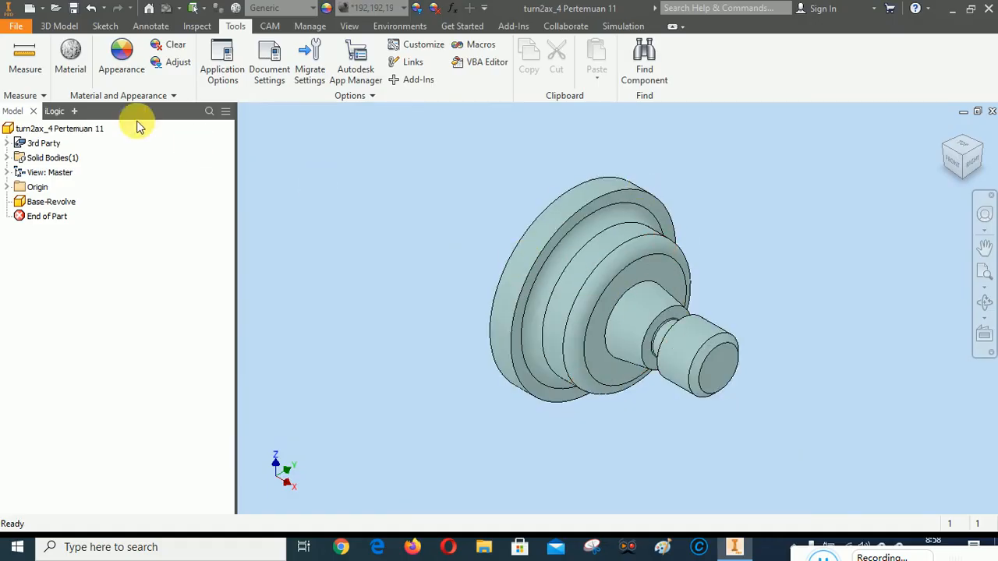
pyautogui.click(29, 53)
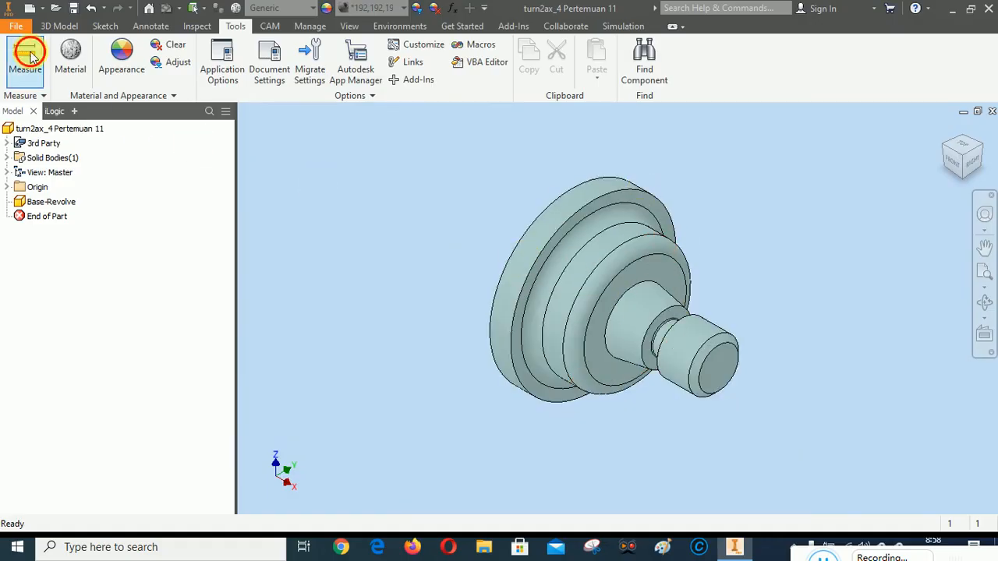
pyautogui.click(724, 374)
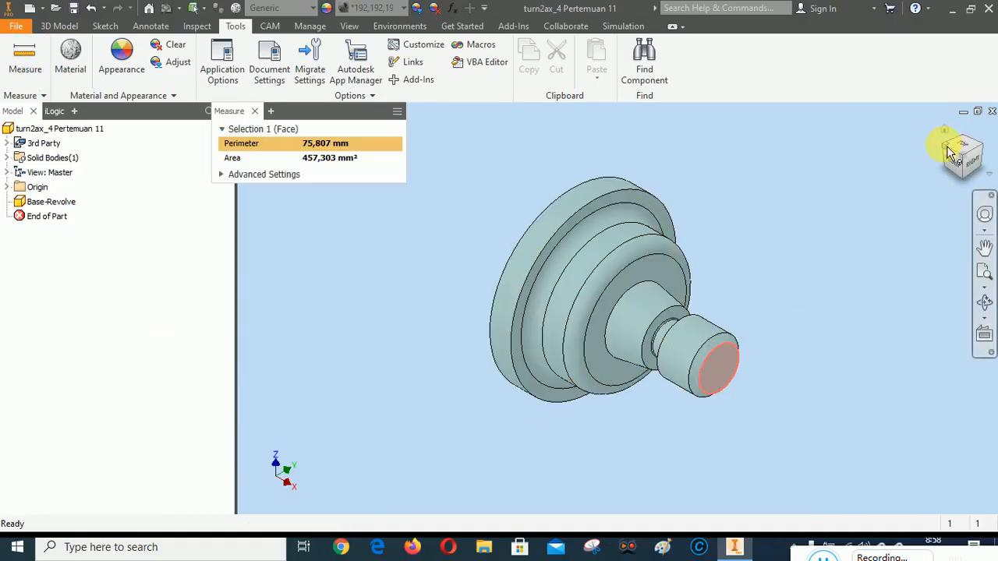
pyautogui.click(946, 146)
pyautogui.click(566, 352)
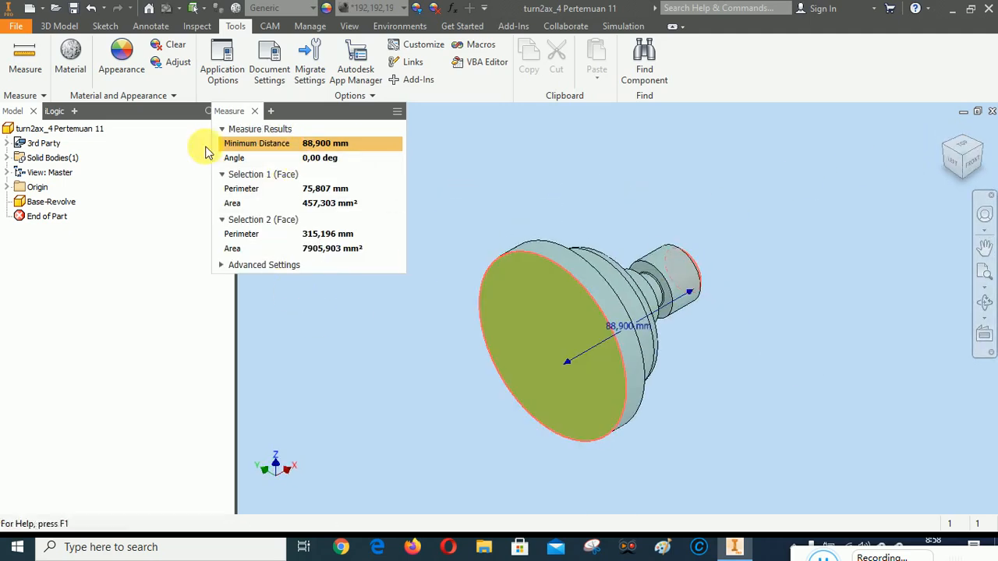
pyautogui.click(254, 110)
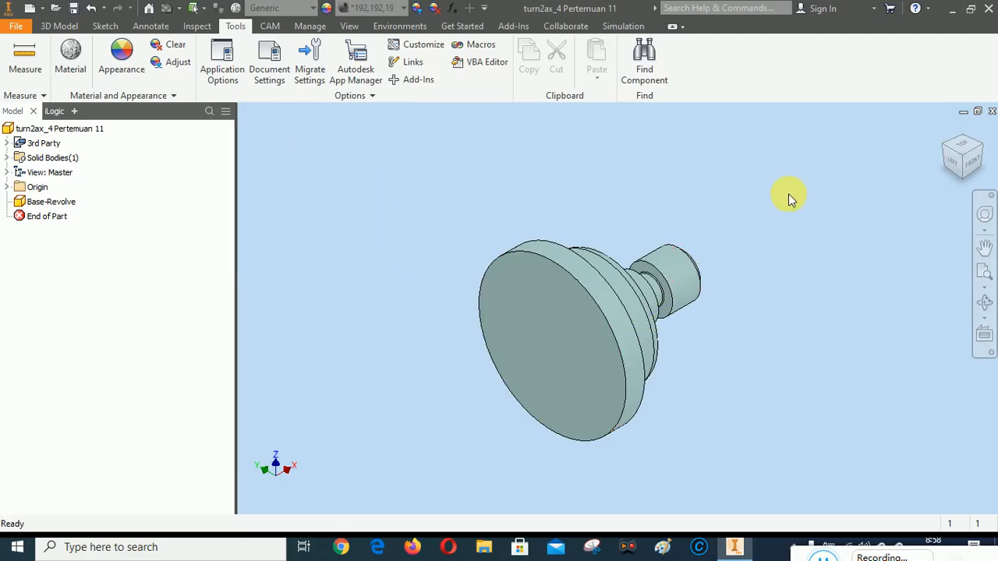
# Create a new CAM setup for the part with the operation type set to Turning or mill/turn
pyautogui.rightClick(788, 191)
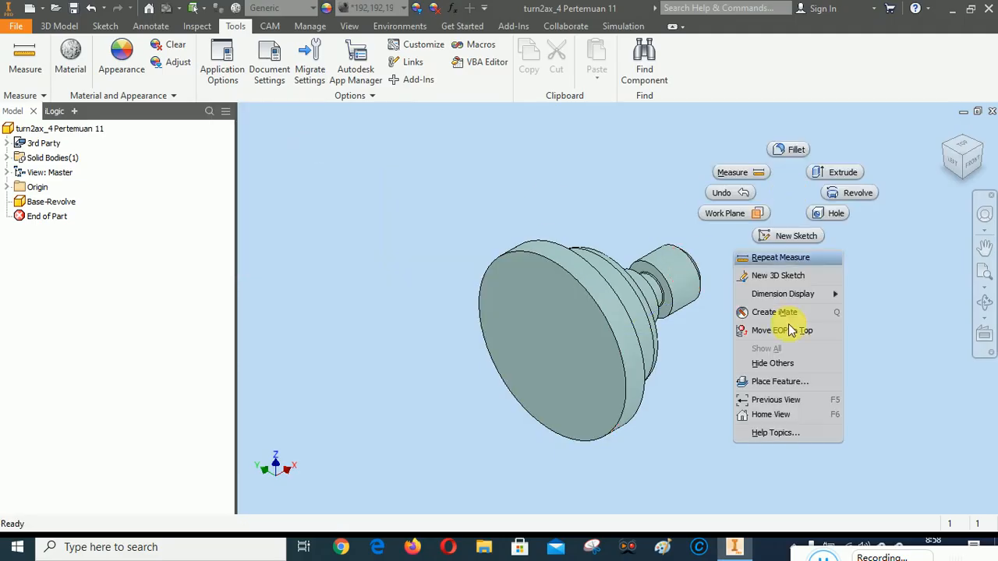
pyautogui.click(783, 418)
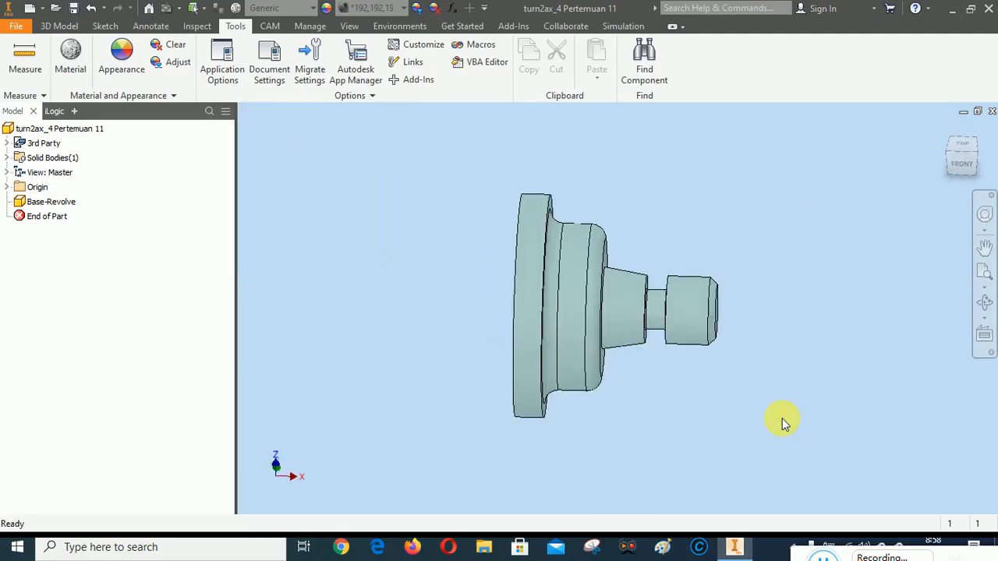
pyautogui.click(985, 273)
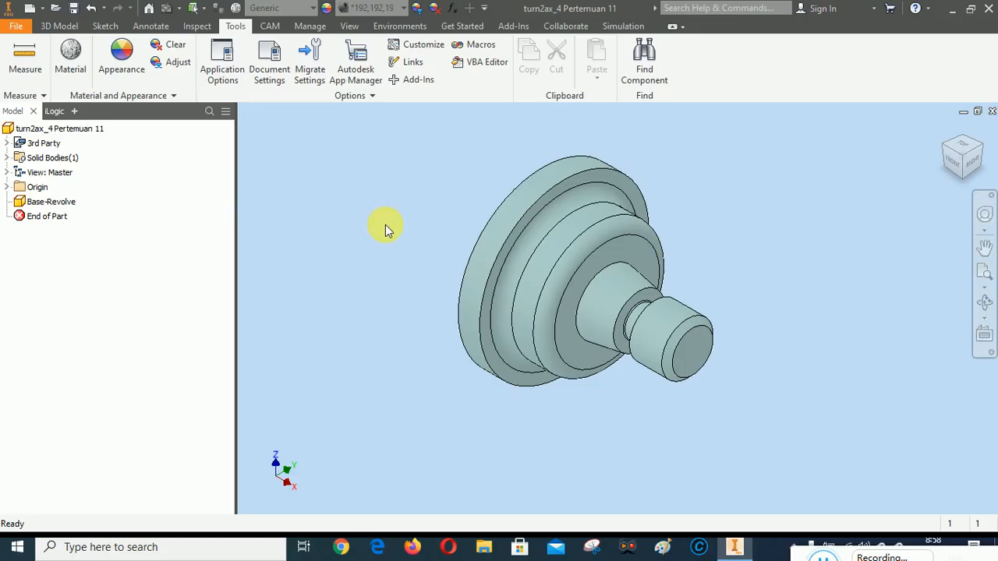
pyautogui.click(269, 25)
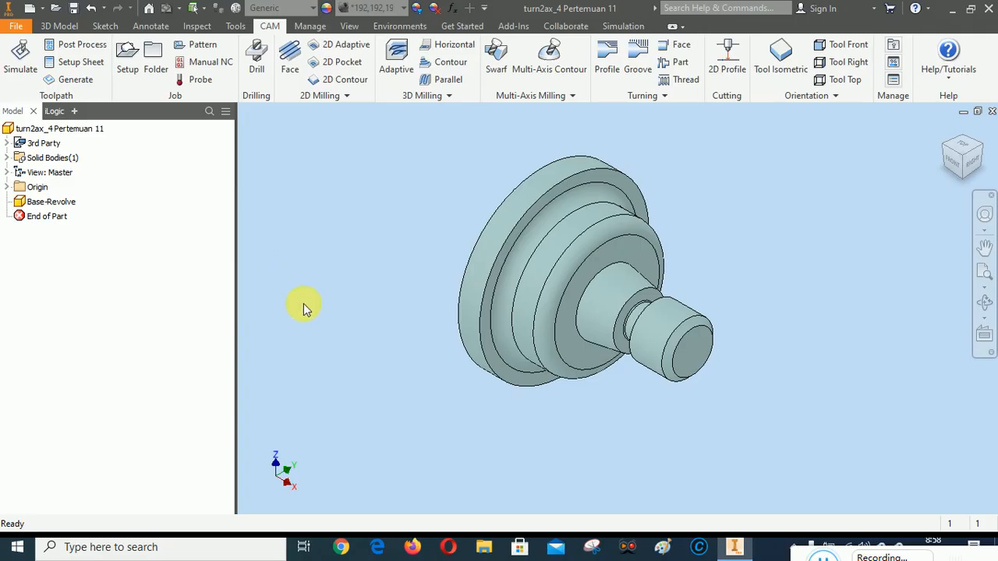
pyautogui.click(127, 58)
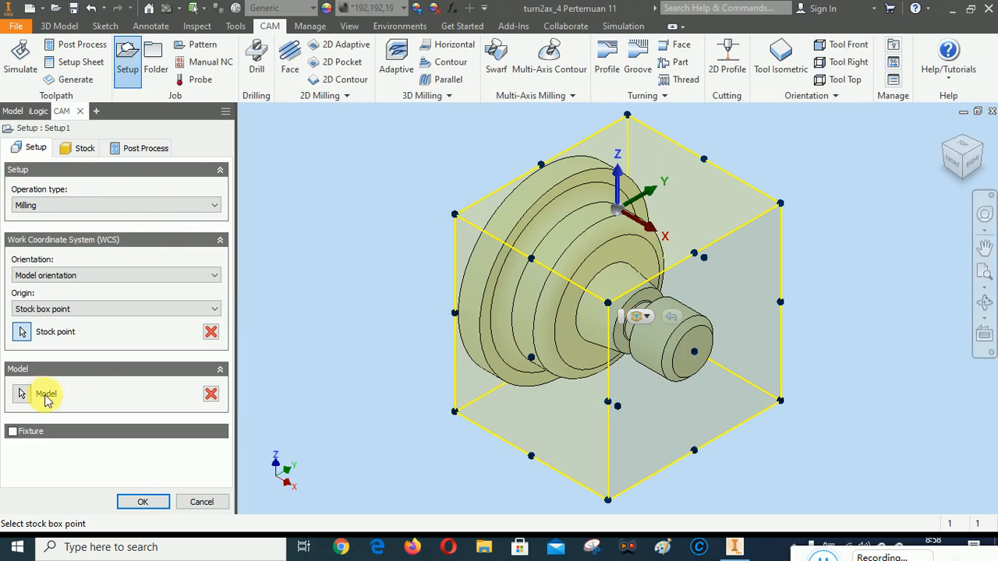
pyautogui.click(97, 207)
pyautogui.click(80, 225)
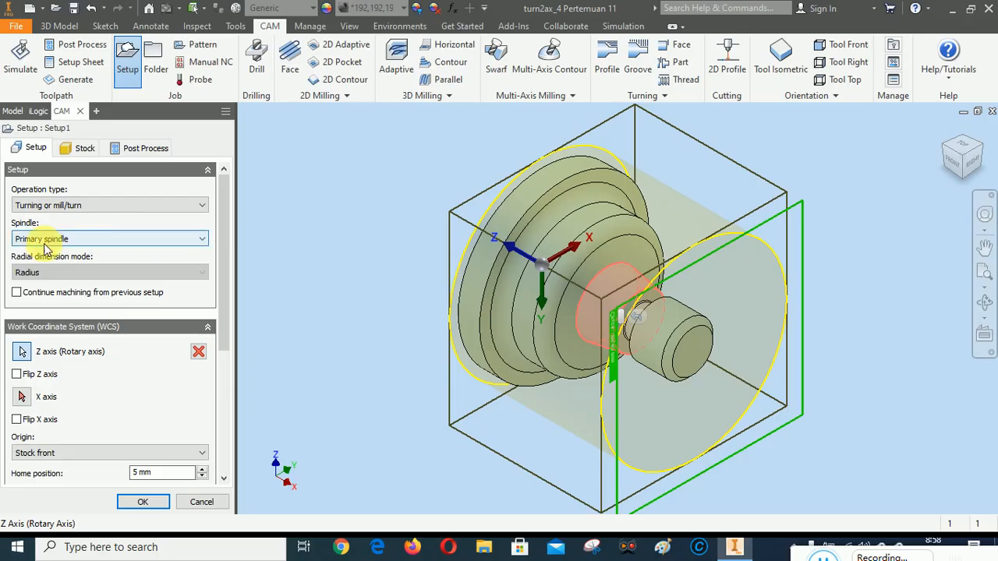
# Define the setup's Z rotary axis from the circular edge of the small shaft's end face and flip the Z axis
pyautogui.moveTo(224, 214); pyautogui.dragTo(229, 272)
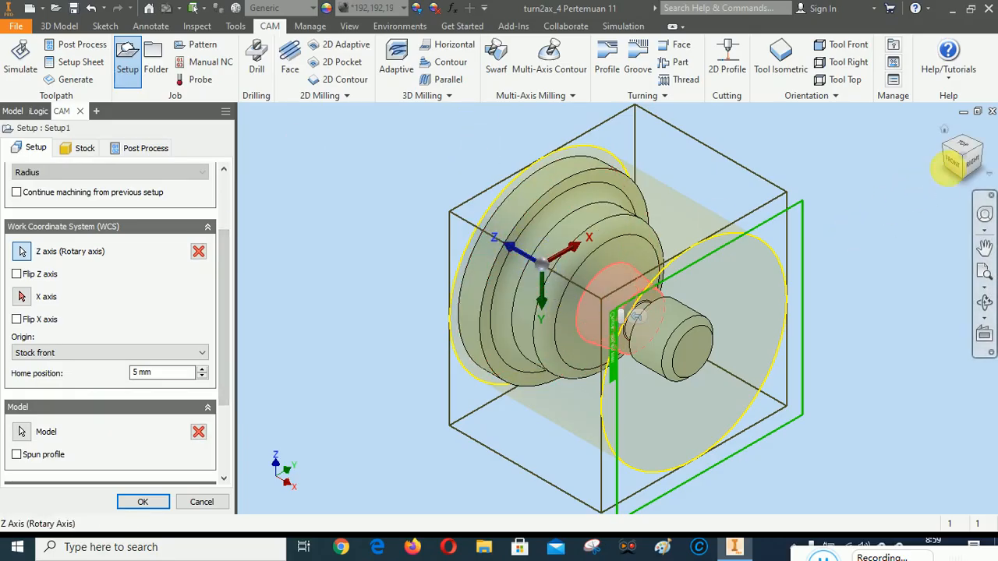
pyautogui.click(955, 165)
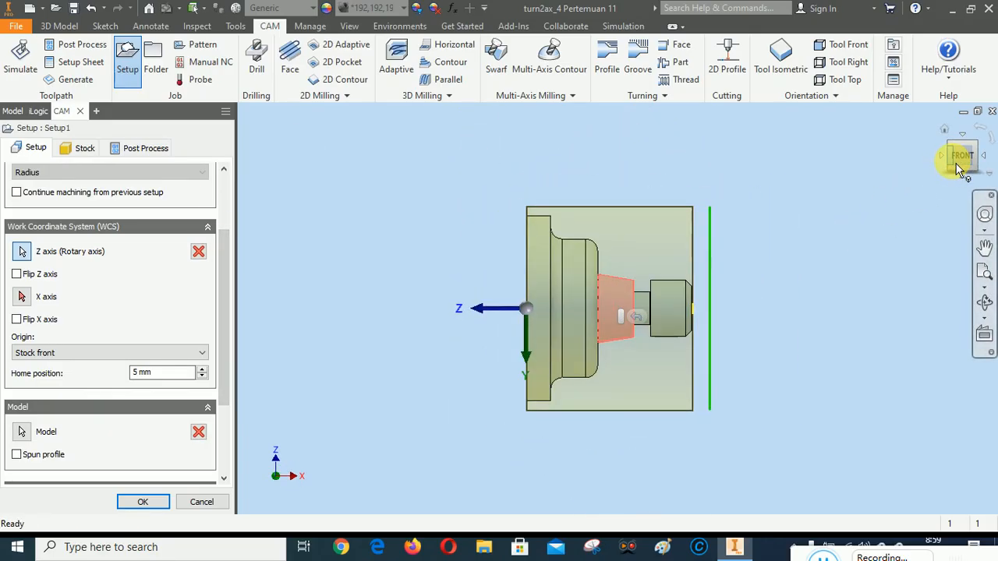
pyautogui.click(973, 144)
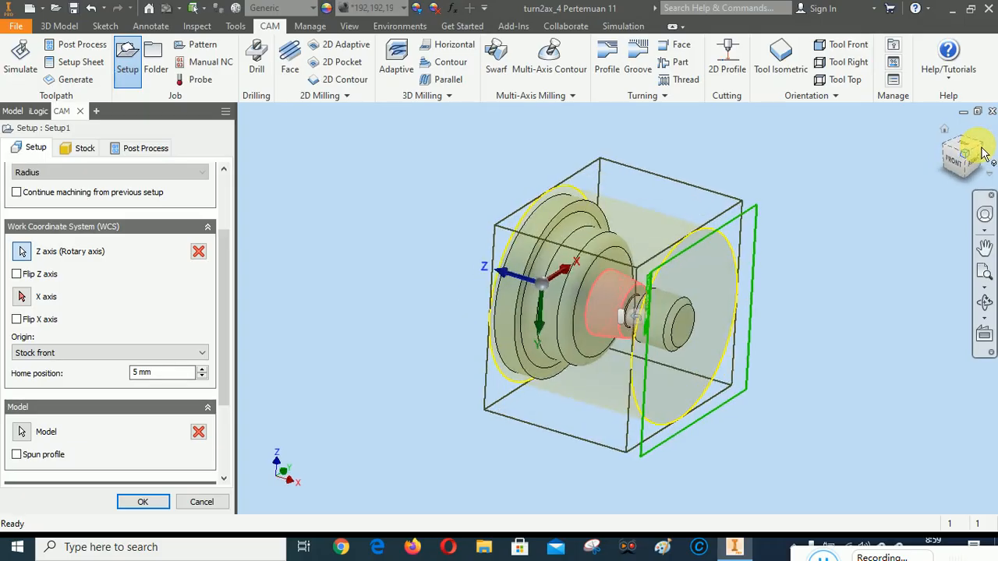
pyautogui.click(952, 154)
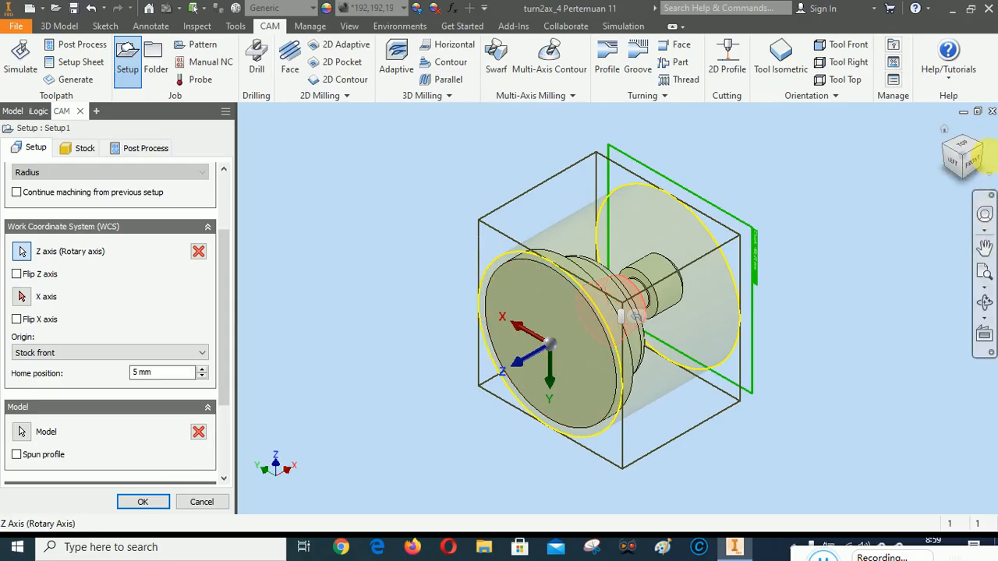
pyautogui.click(990, 154)
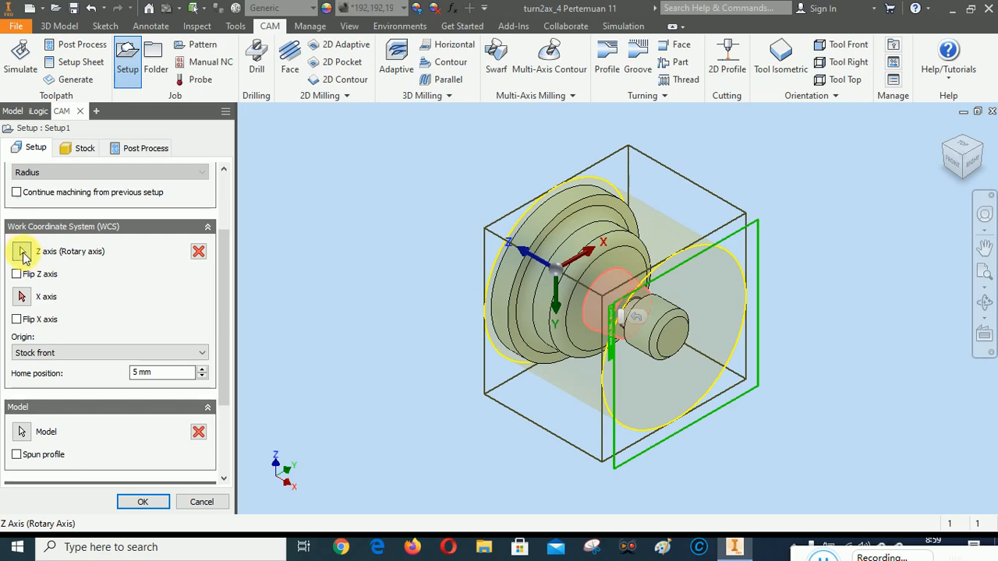
pyautogui.click(22, 252)
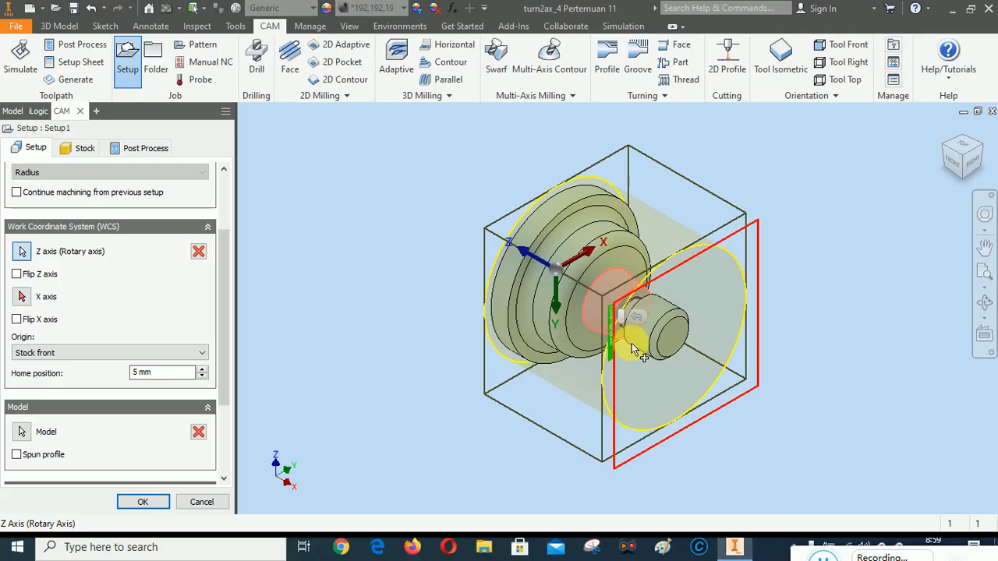
pyautogui.click(679, 335)
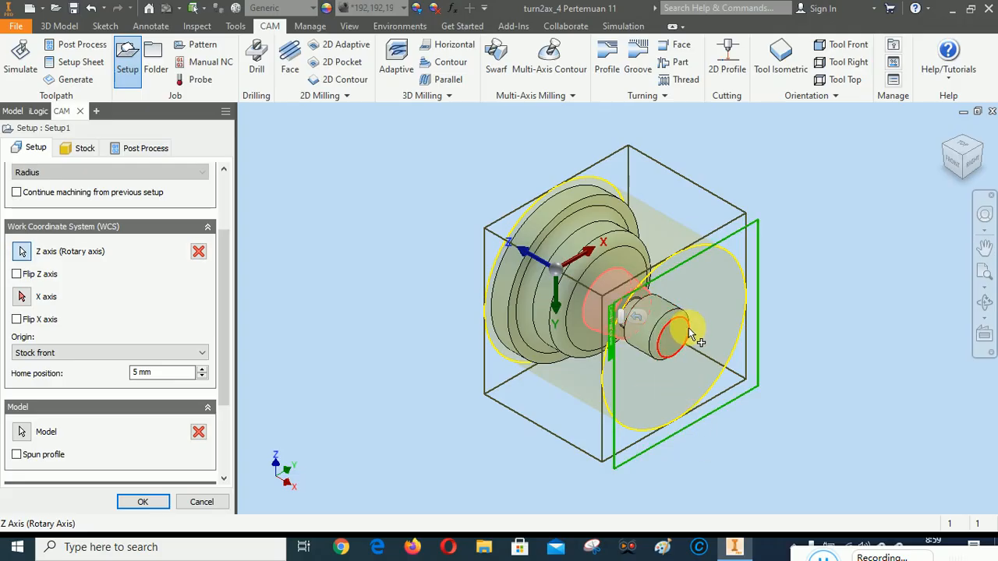
pyautogui.scroll(-4, 689, 333)
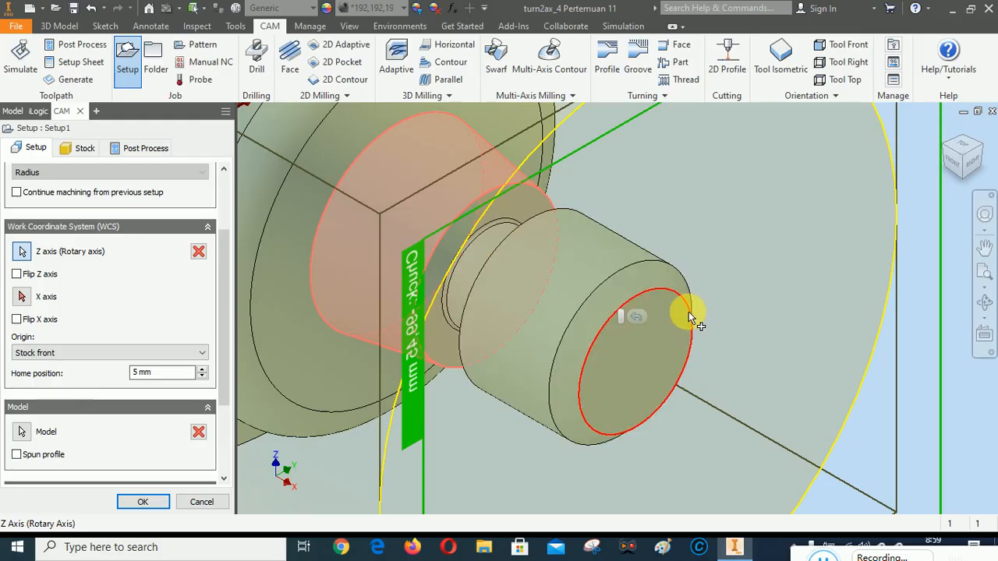
pyautogui.click(688, 311)
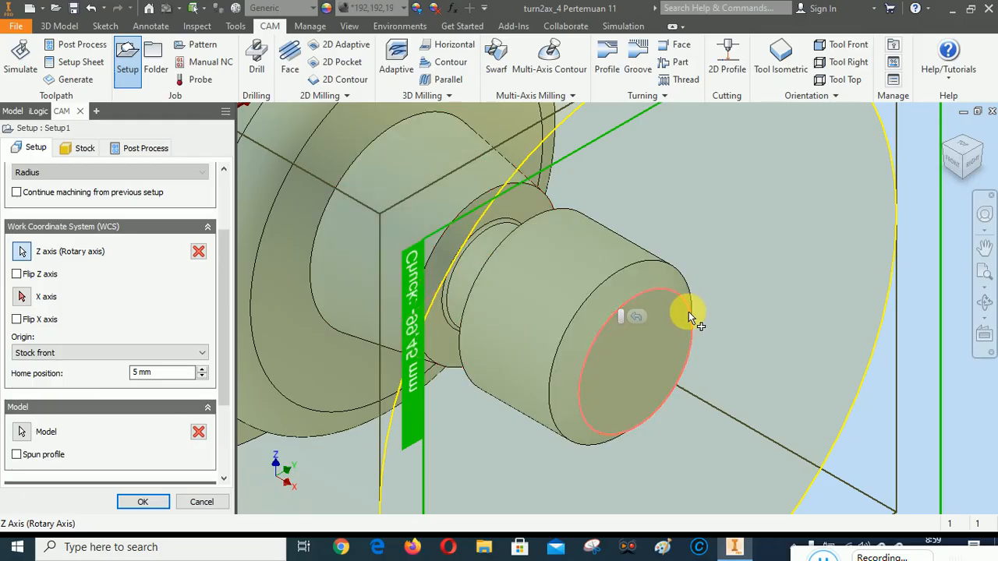
pyautogui.scroll(3, 774, 290)
pyautogui.scroll(2, 774, 290)
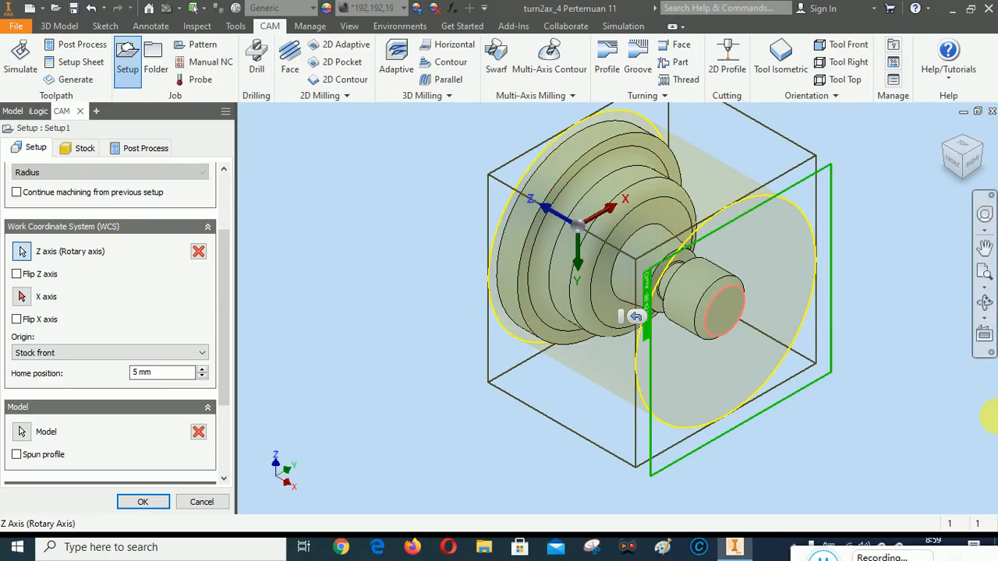
pyautogui.click(16, 274)
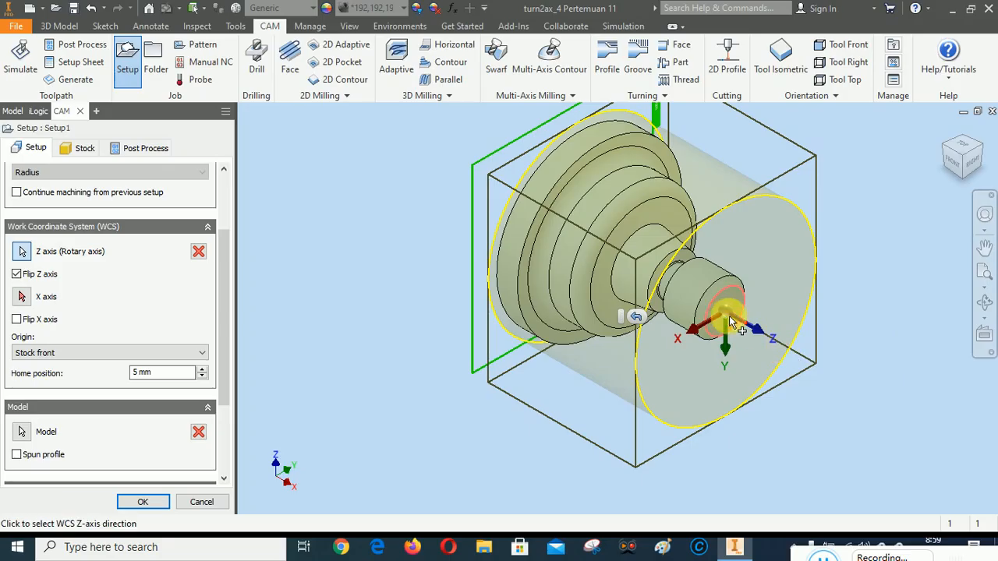
pyautogui.scroll(2, 763, 409)
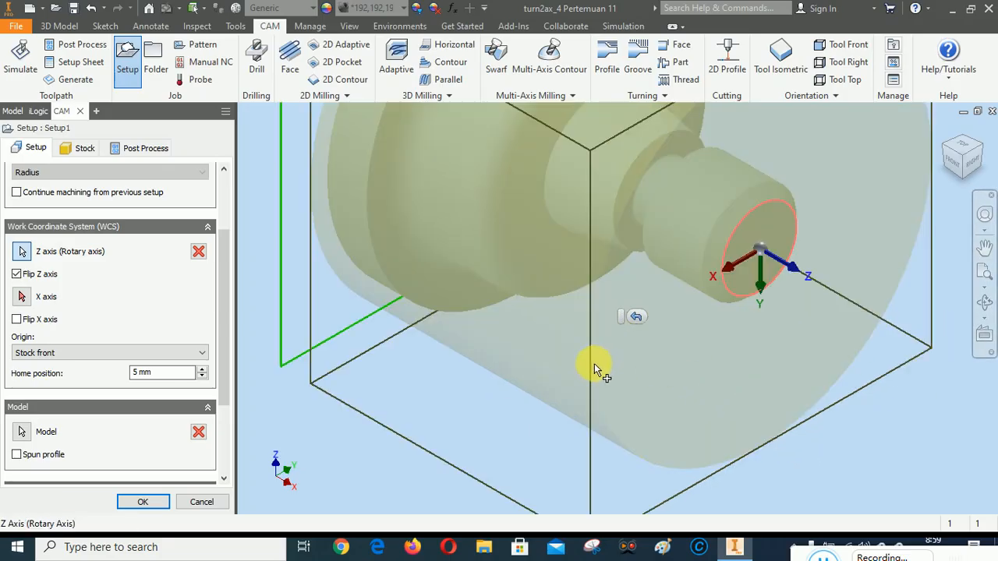
# Flip the X axis of the turning setup's work coordinate system by 180 degrees
pyautogui.scroll(-2, 597, 367)
pyautogui.scroll(4, 762, 312)
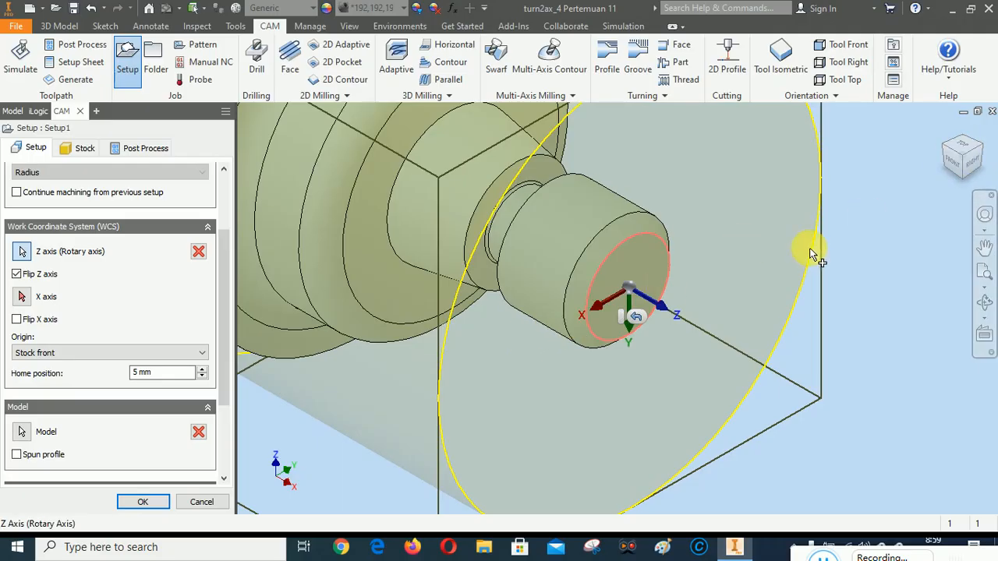
pyautogui.click(17, 320)
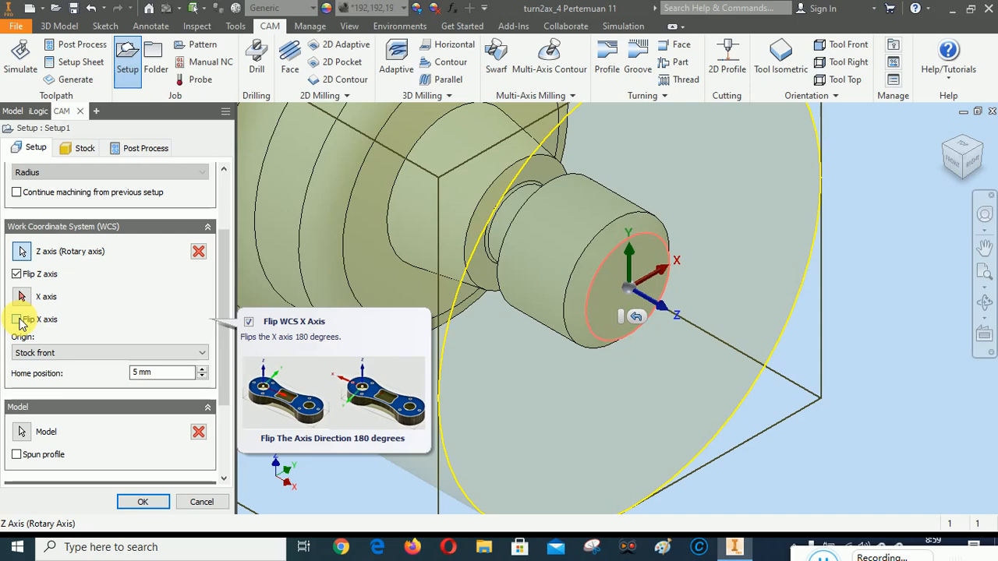
pyautogui.scroll(-3, 750, 261)
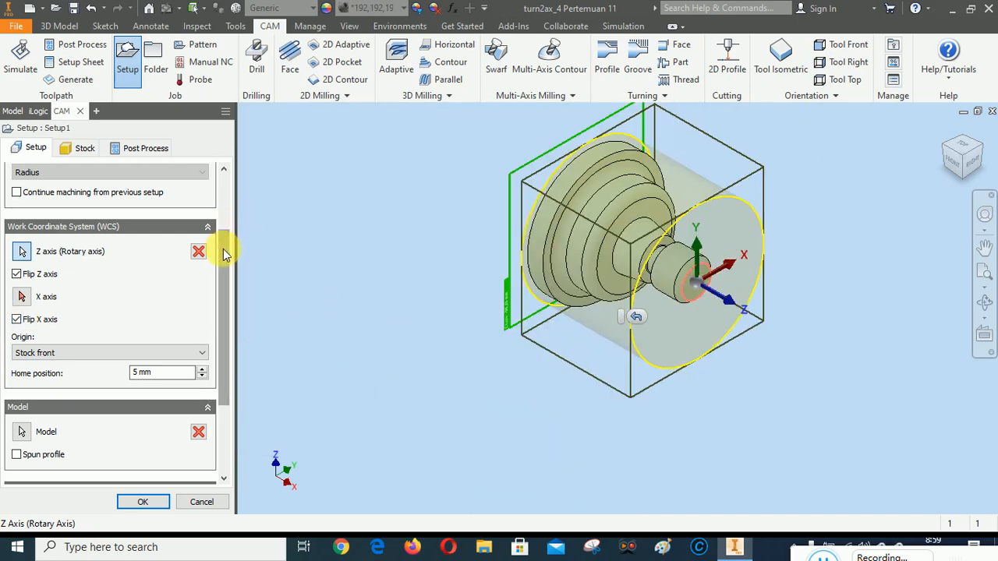
# Review the setup's origin and chuck settings and highlight the body used as its model
pyautogui.moveTo(226, 253); pyautogui.dragTo(230, 308)
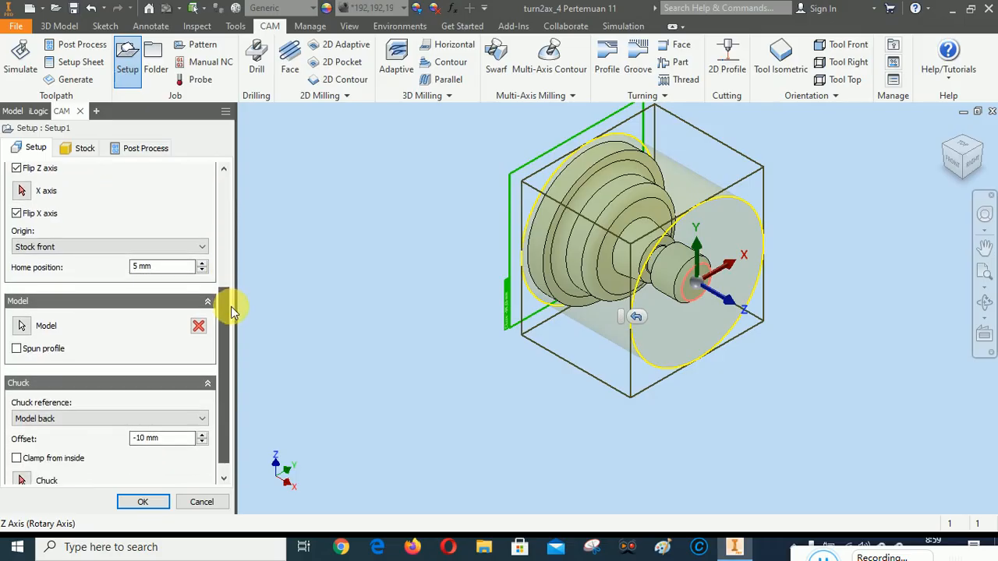
pyautogui.moveTo(35, 251)
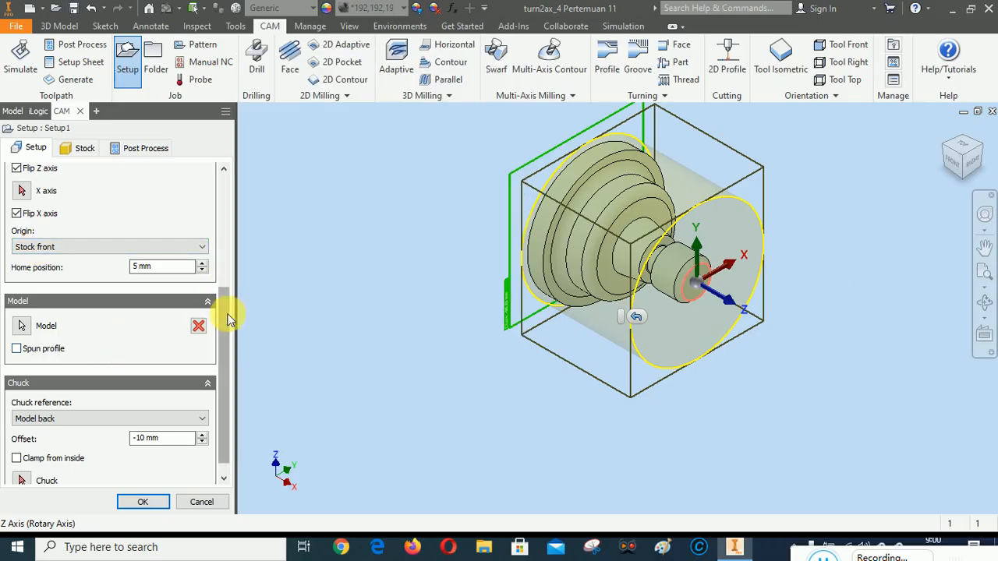
pyautogui.scroll(-1, 222, 315)
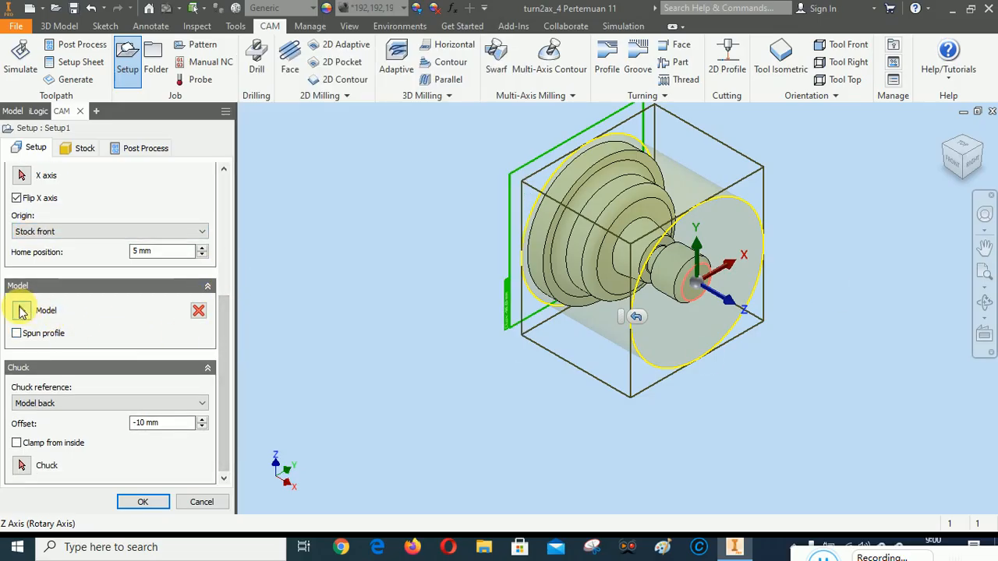
pyautogui.click(21, 312)
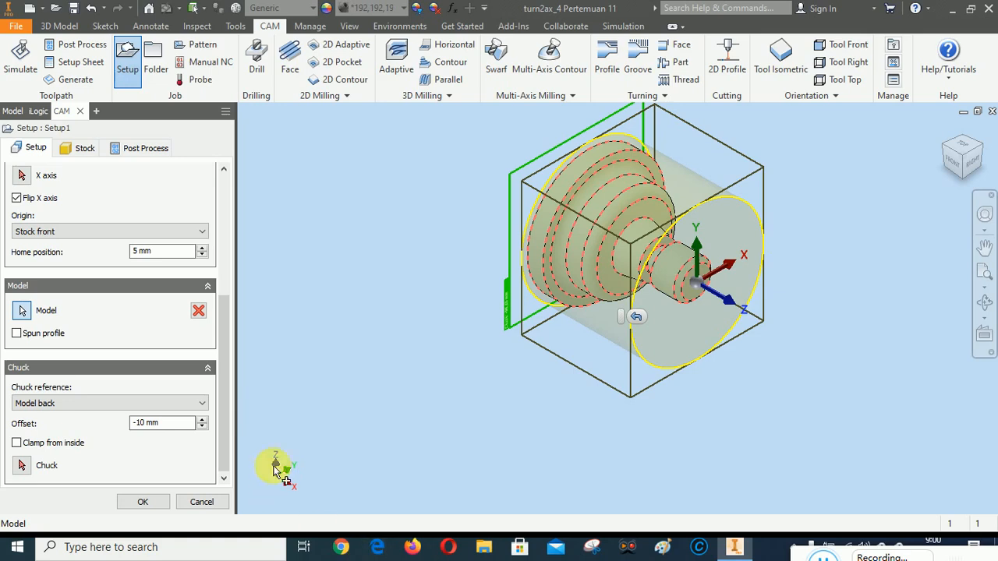
pyautogui.moveTo(224, 408); pyautogui.dragTo(258, 209)
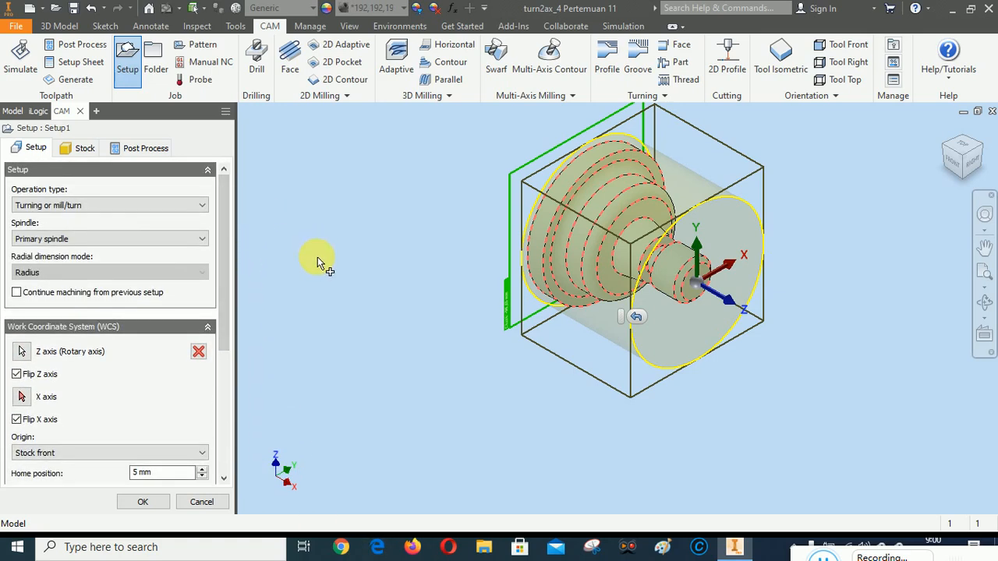
# Change the setup's stock to a relative size cylinder with a 2 mm radial offset
pyautogui.click(81, 149)
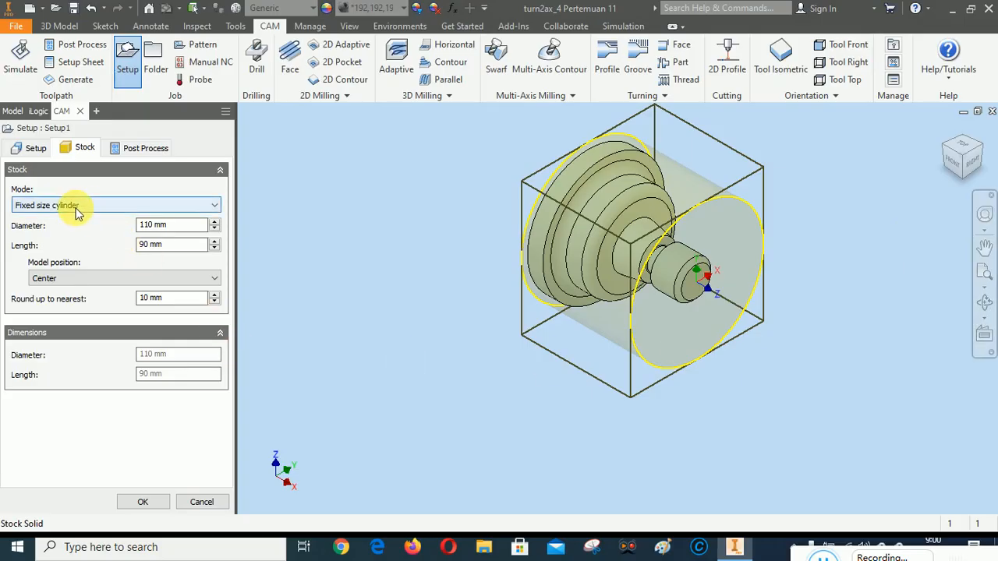
pyautogui.moveTo(77, 212)
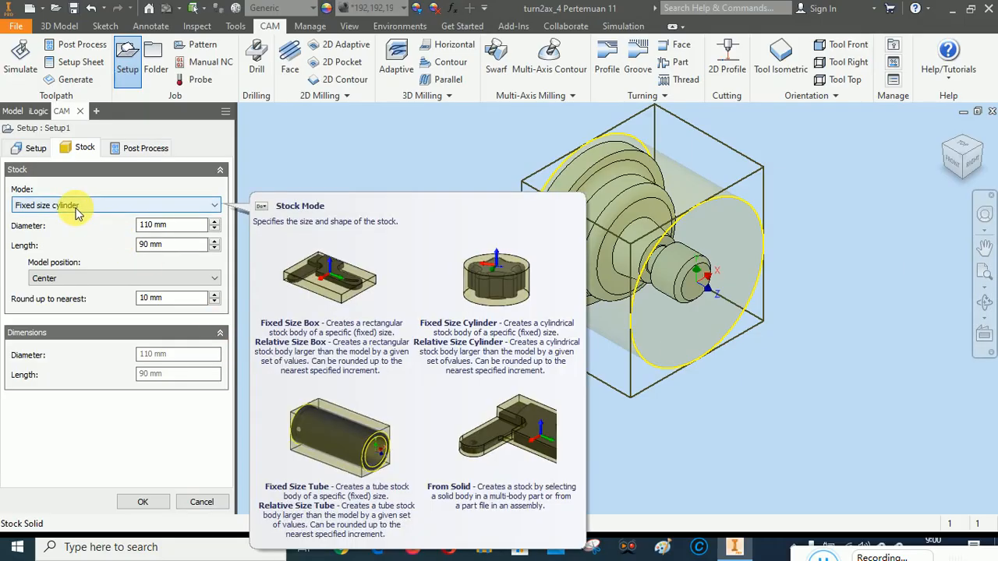
pyautogui.click(78, 206)
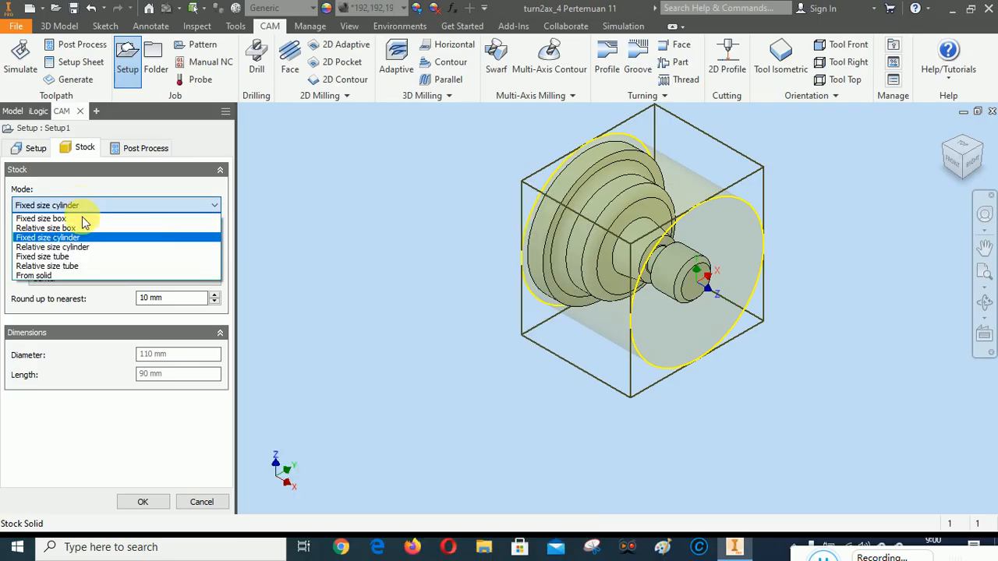
pyautogui.click(83, 247)
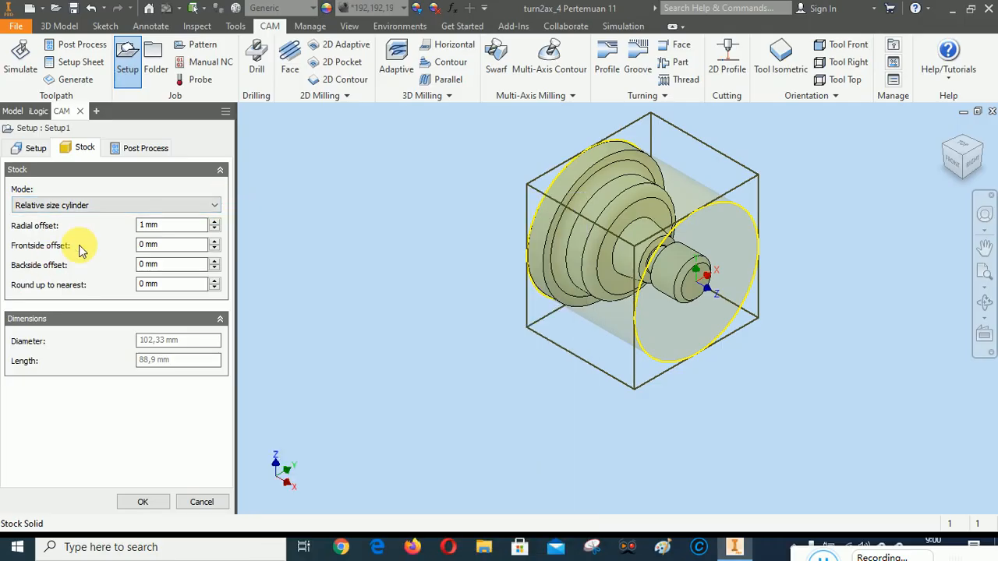
pyautogui.click(215, 222)
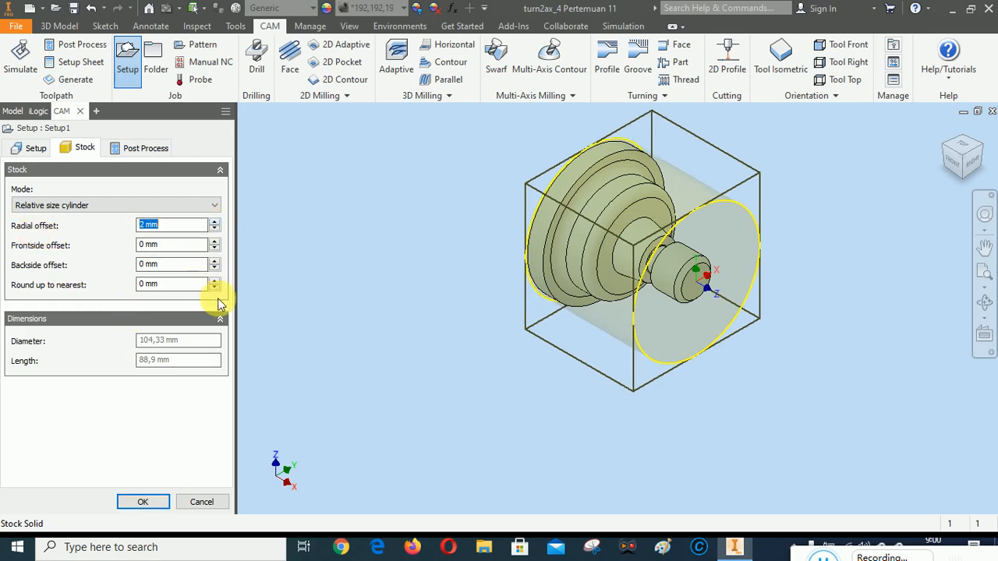
# Set the stock's frontside offset to 5 mm and backside offset to 20 mm, and check it from the front
pyautogui.doubleClick(147, 246)
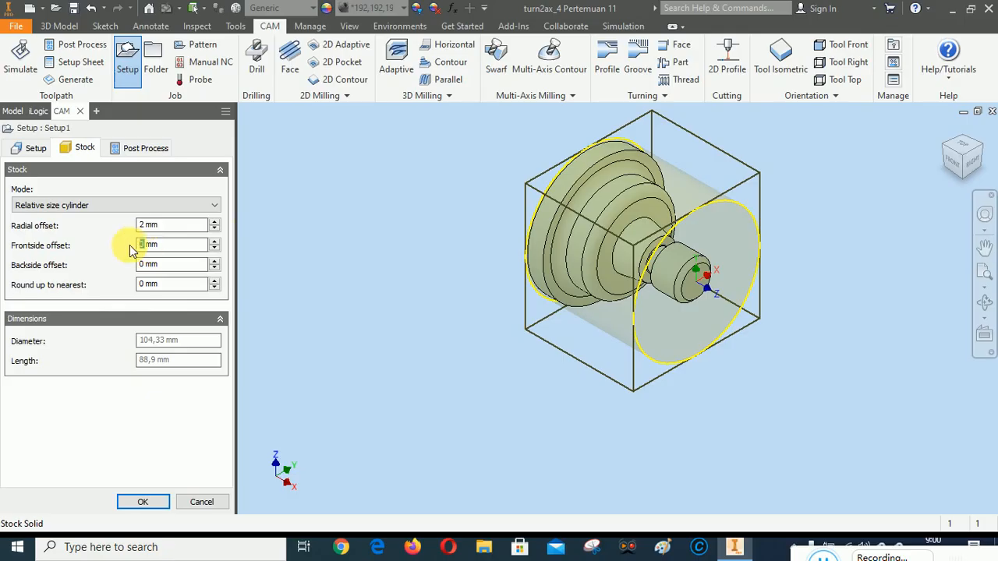
pyautogui.write('5')
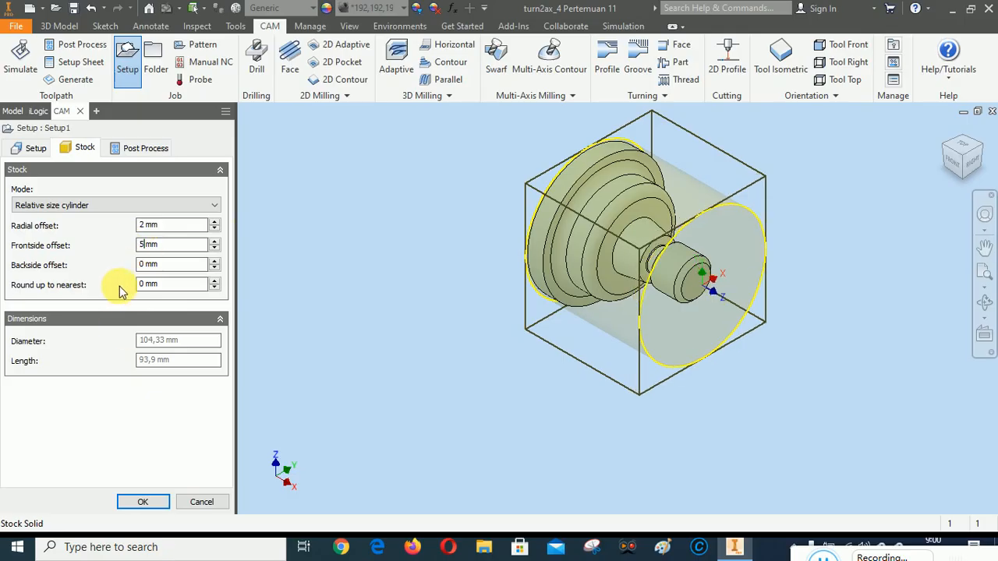
pyautogui.click(140, 265)
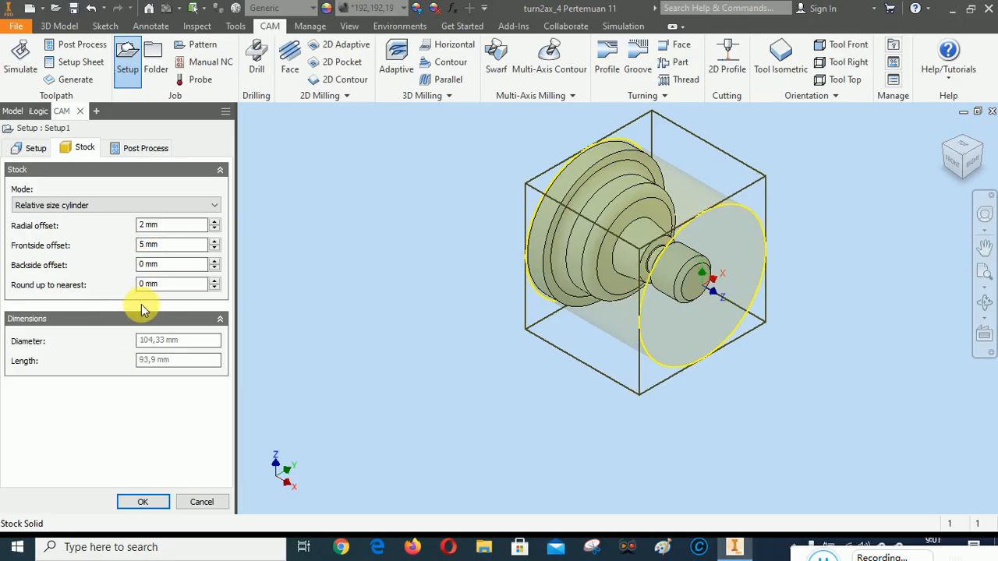
pyautogui.write('2')
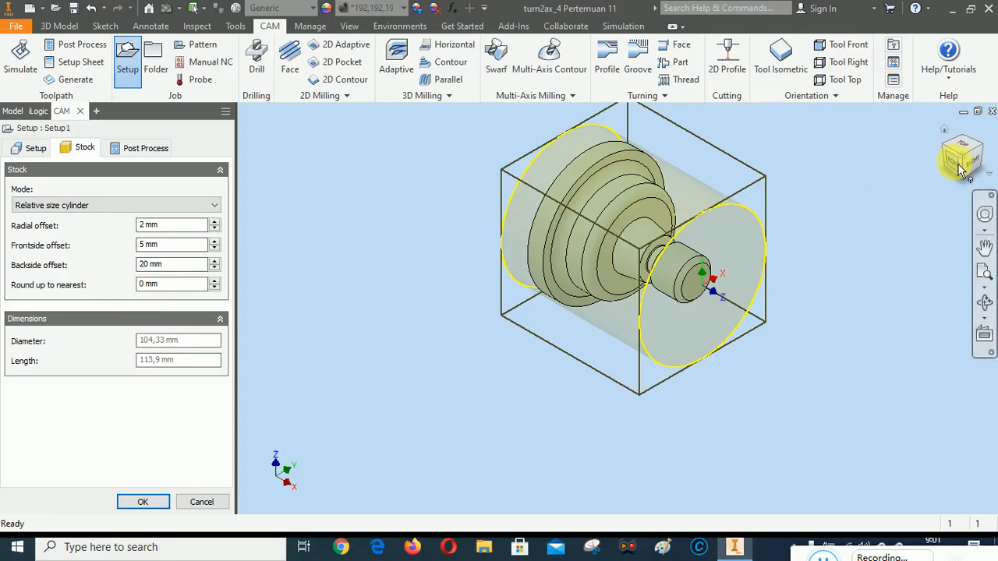
pyautogui.click(959, 168)
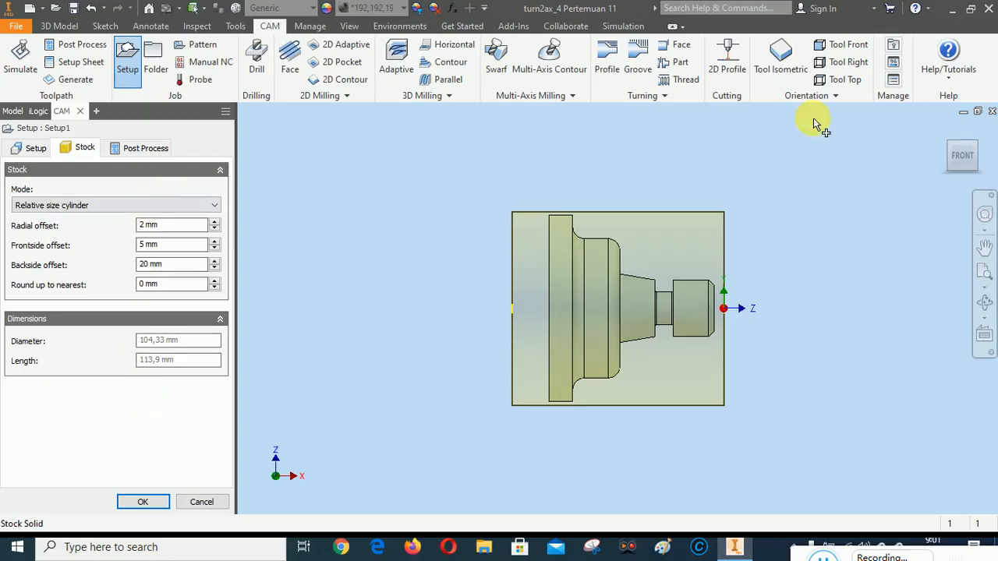
pyautogui.click(941, 128)
# Set the setup's post-processing program number to 1011
pyautogui.click(140, 148)
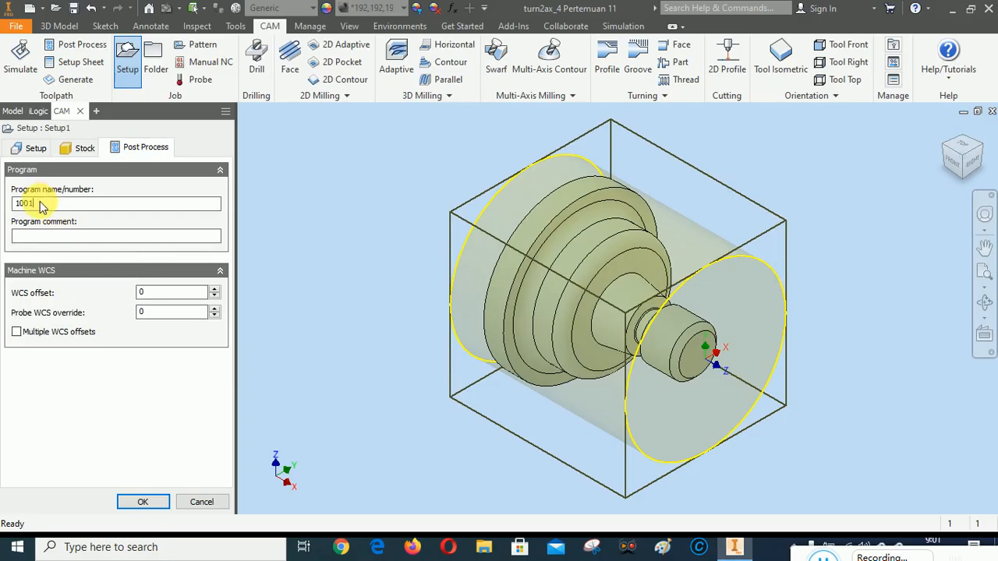
pyautogui.press('BackSpace')
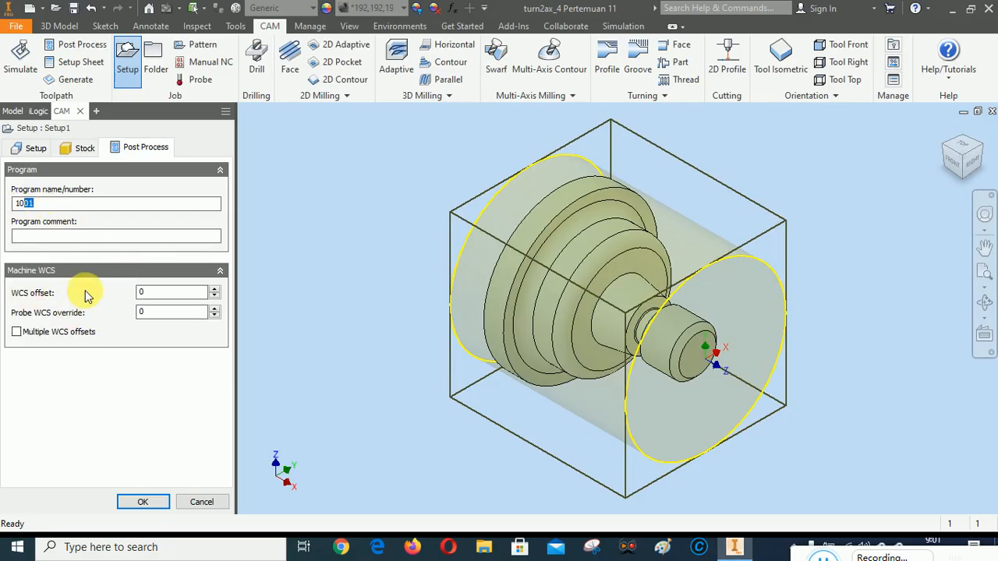
pyautogui.write('1')
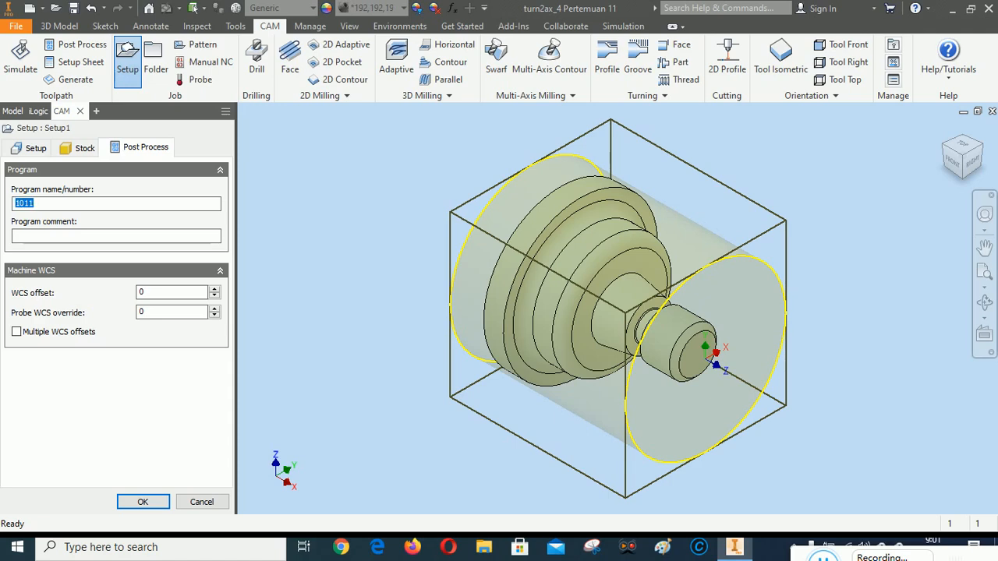
# Review the setup's stock, program and work coordinate settings, and finish the setup
pyautogui.click(79, 149)
pyautogui.click(141, 147)
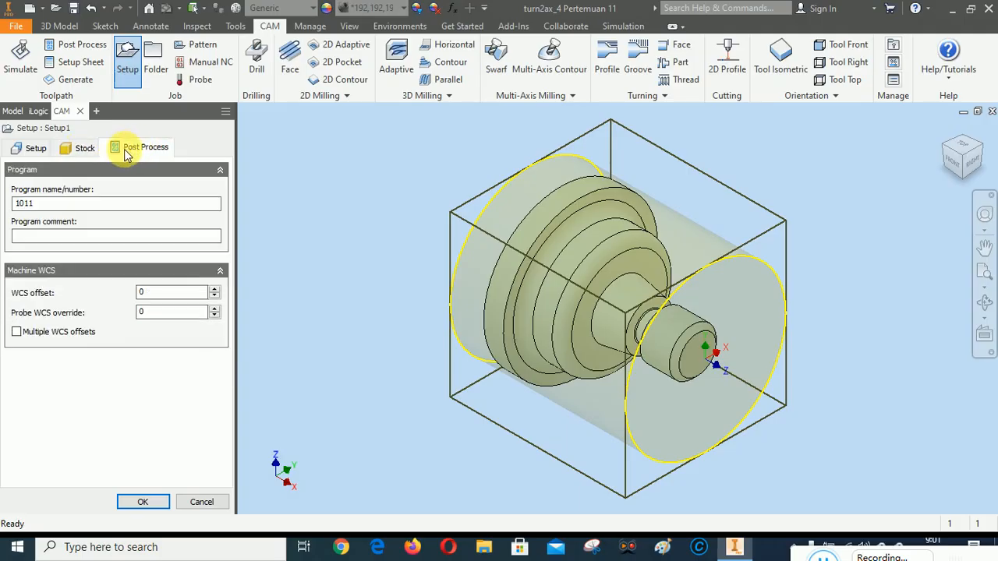
pyautogui.click(78, 149)
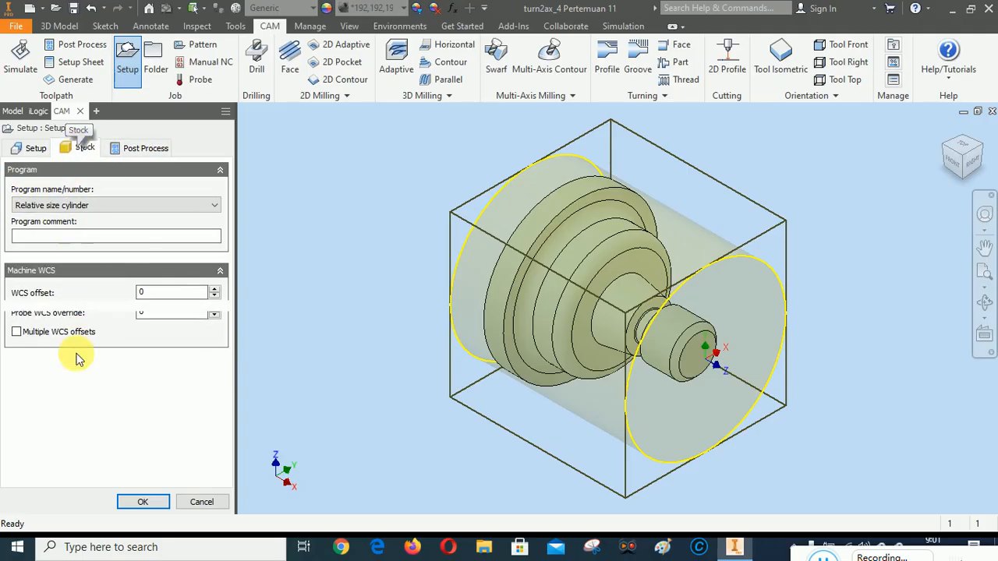
pyautogui.click(33, 149)
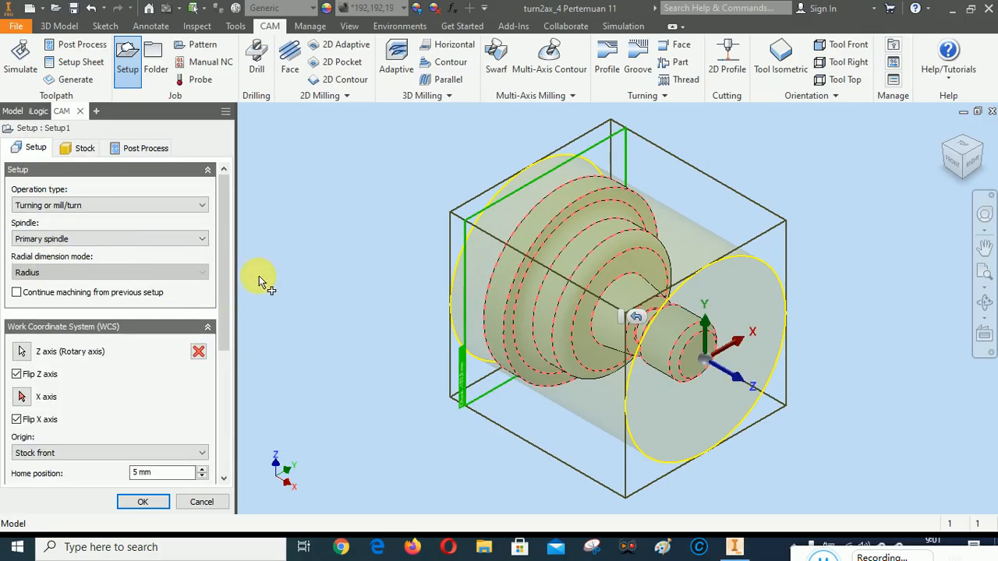
pyautogui.moveTo(221, 217); pyautogui.dragTo(229, 196)
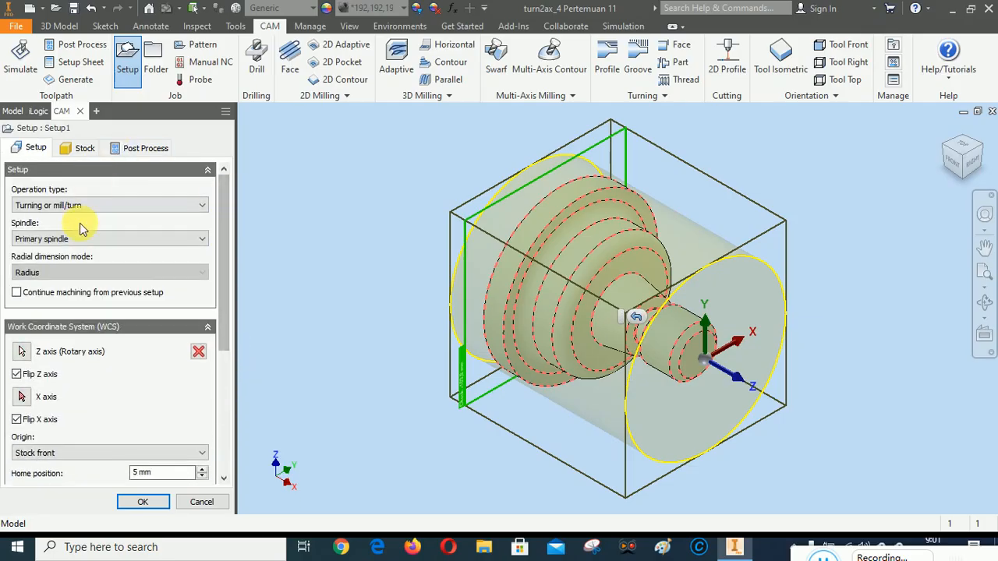
pyautogui.click(155, 506)
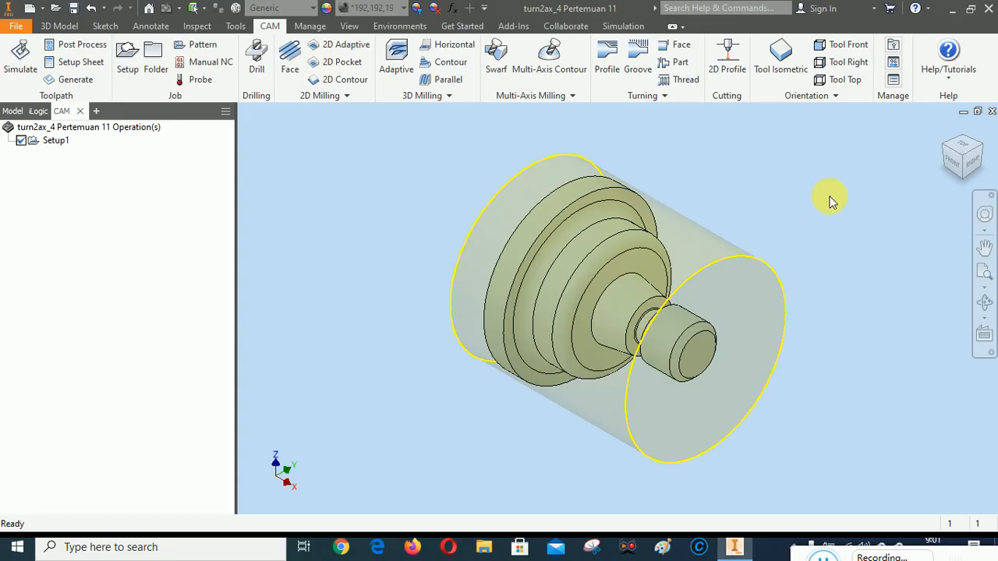
# Inspect Setup1's stock and coordinate origin from the front, and return to the isometric view
pyautogui.click(952, 160)
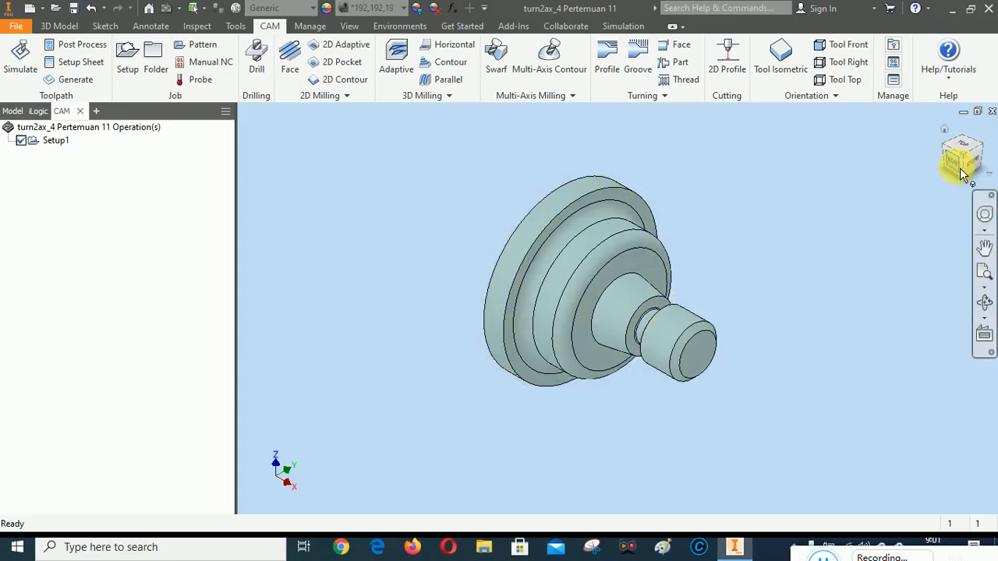
pyautogui.click(57, 140)
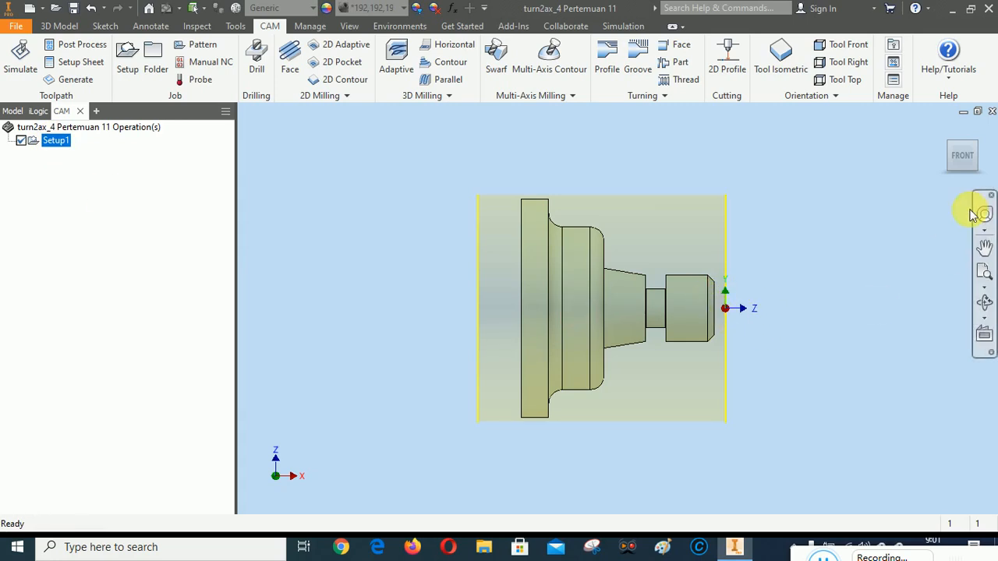
pyautogui.click(944, 132)
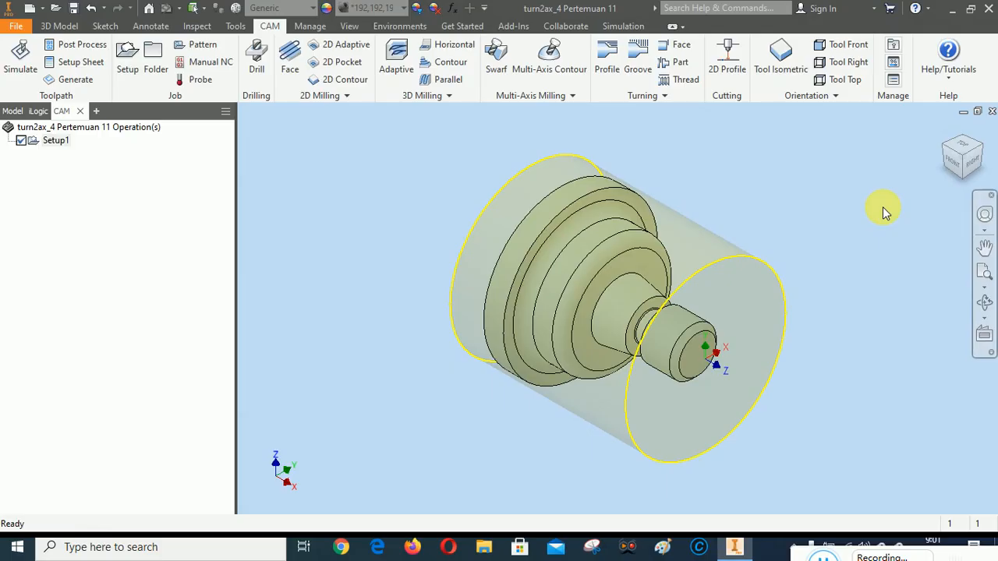
# Start a turning Face operation and begin creating a new turning tool for it
pyautogui.click(681, 46)
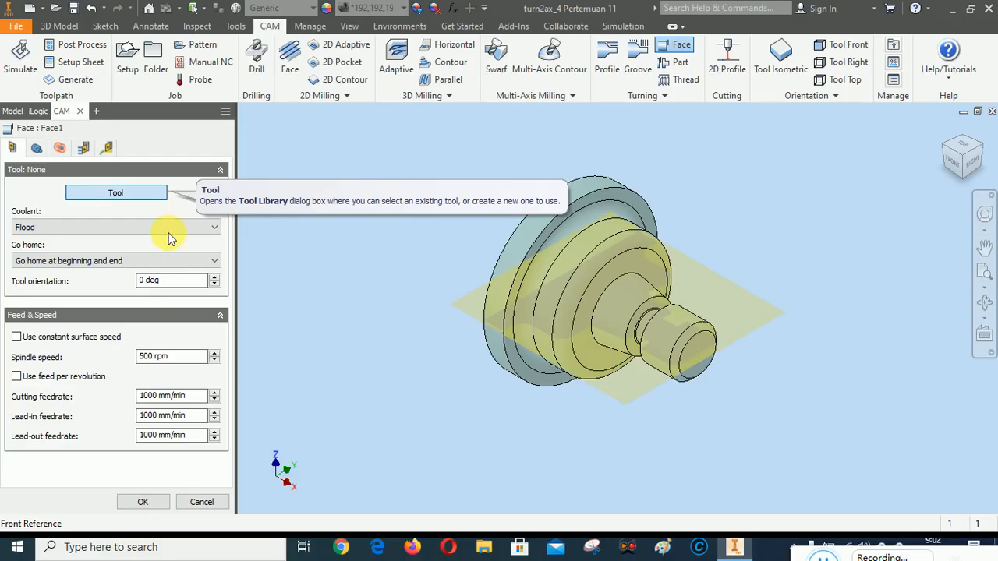
pyautogui.click(132, 193)
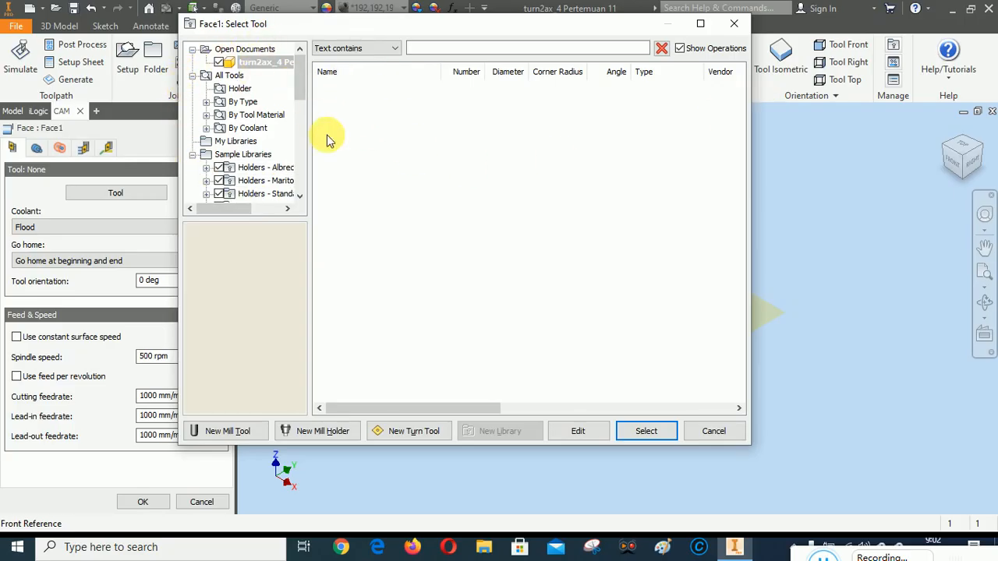
pyautogui.click(415, 434)
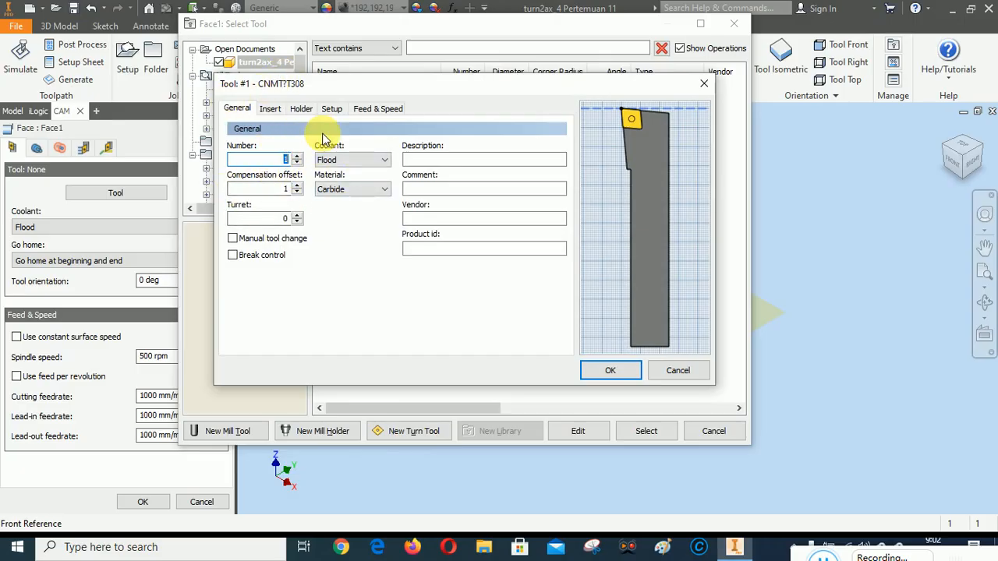
# Define the tool's insert as a D = 55deg Diamond shape with a 04 = 0,40mm corner radius
pyautogui.click(270, 109)
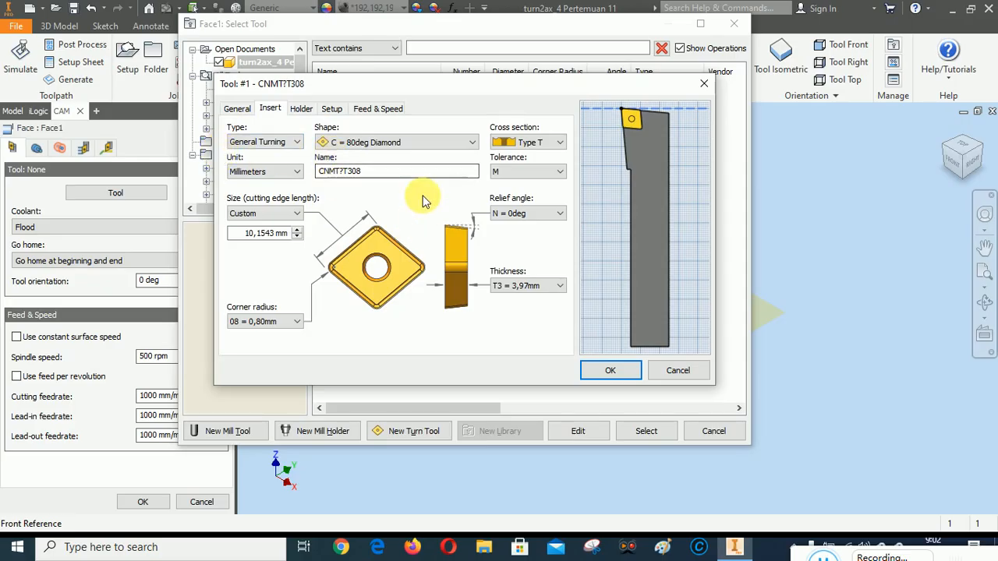
pyautogui.click(398, 141)
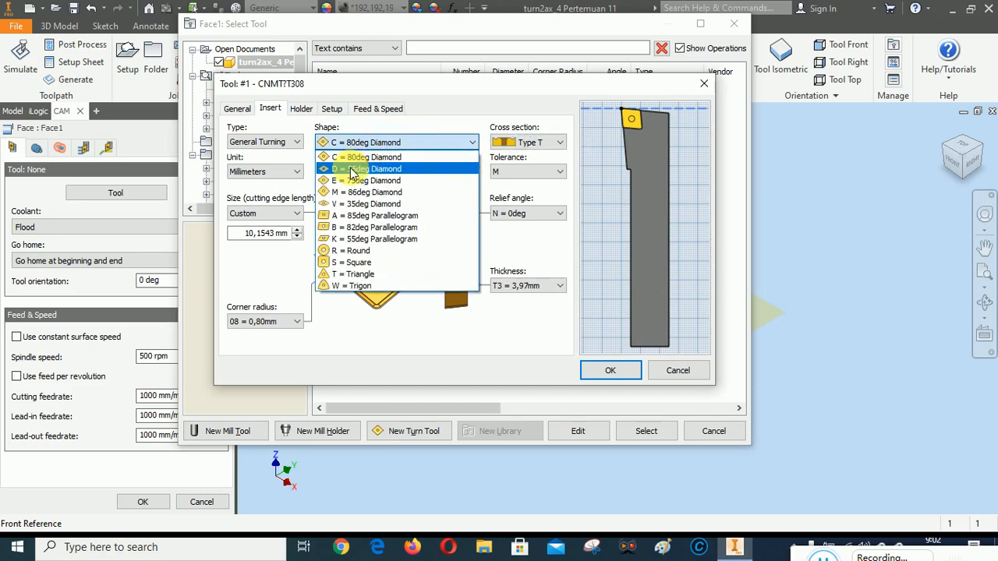
pyautogui.click(351, 170)
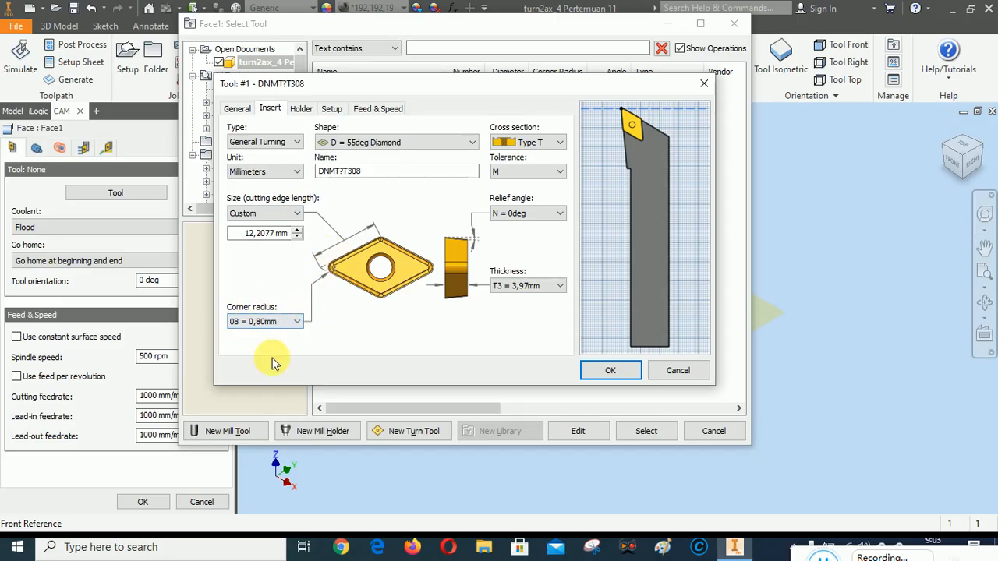
pyautogui.click(299, 324)
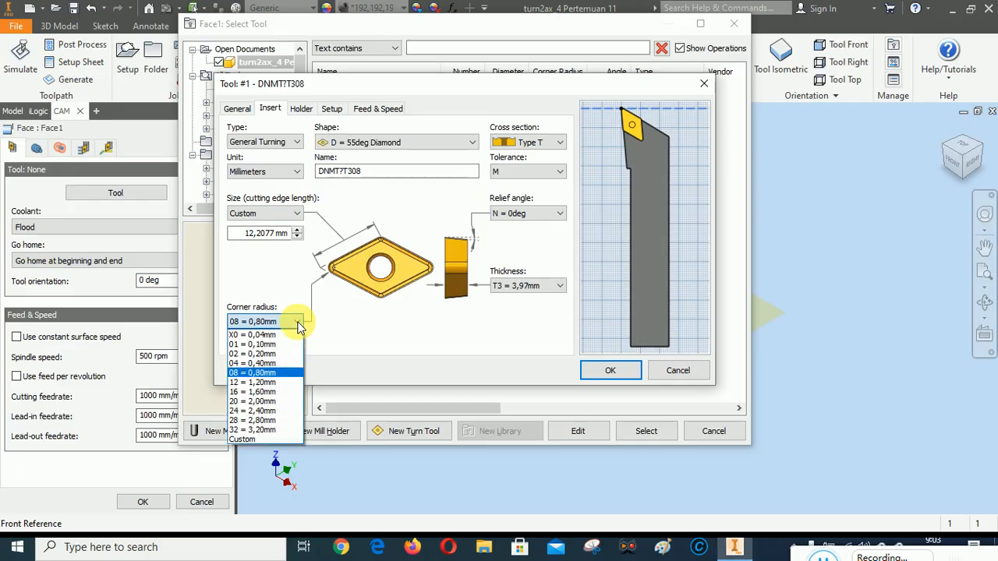
pyautogui.click(267, 363)
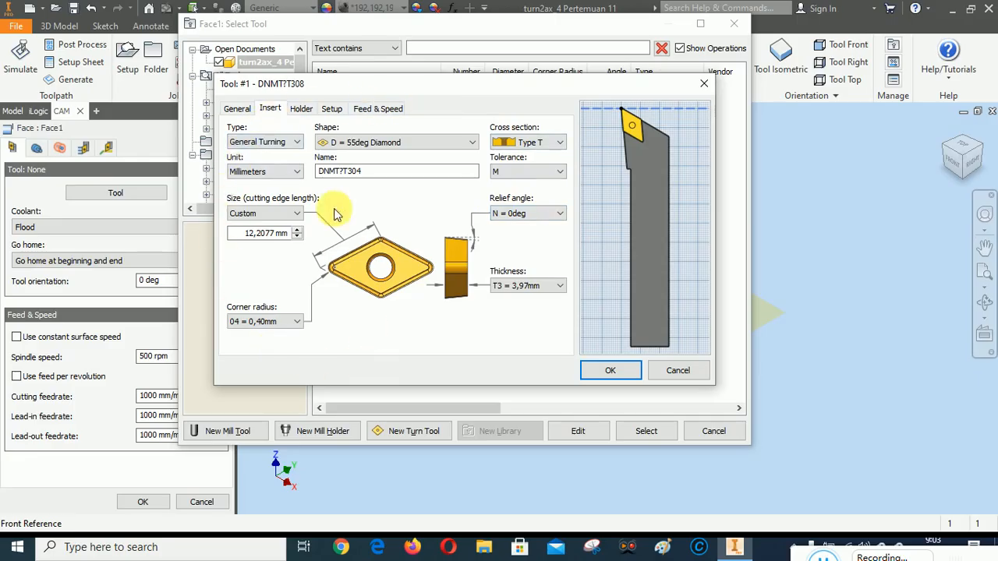
# Set the tool holder's shank height and shank width to 12 mm each
pyautogui.click(302, 111)
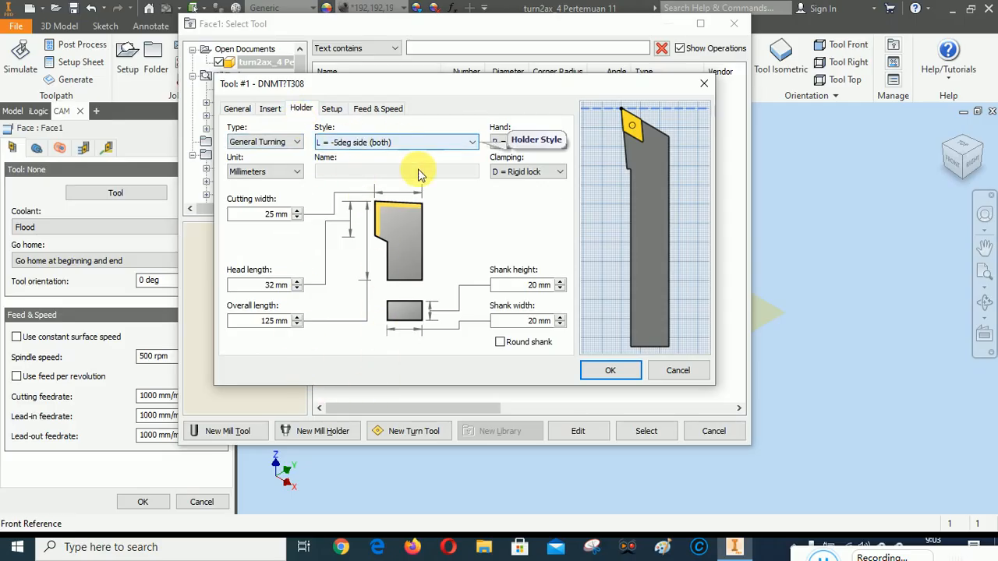
pyautogui.scroll(2, 608, 170)
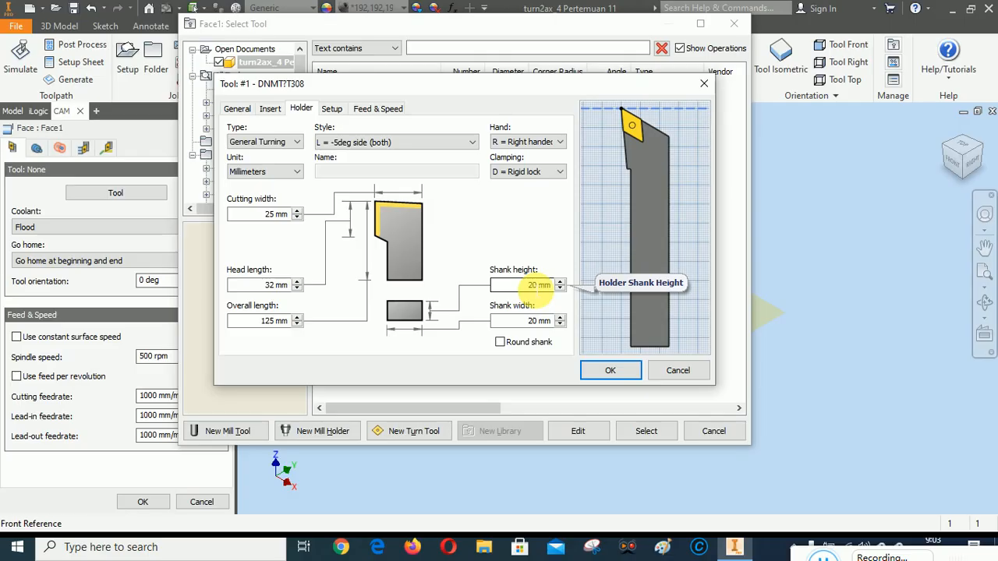
pyautogui.doubleClick(539, 285)
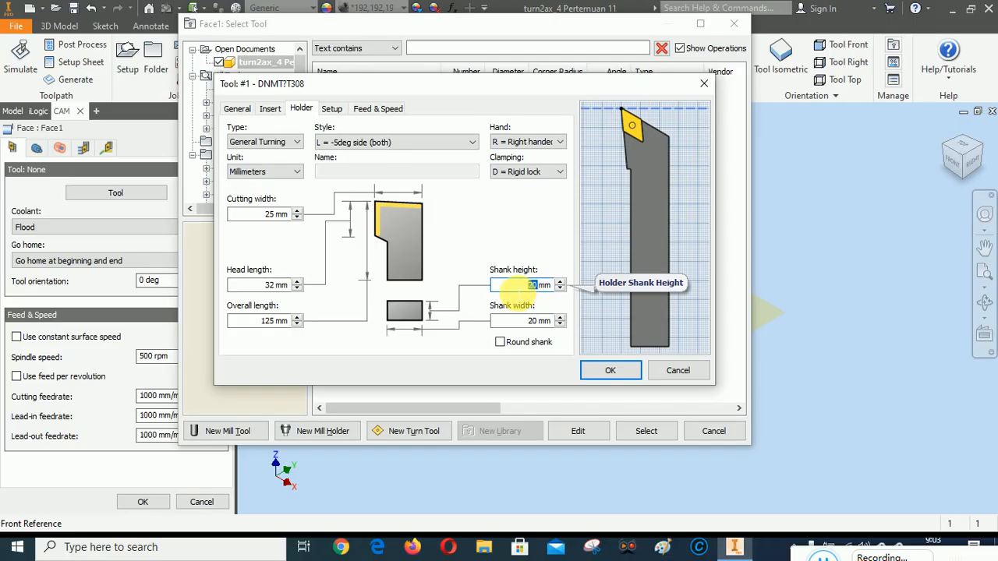
pyautogui.write('12')
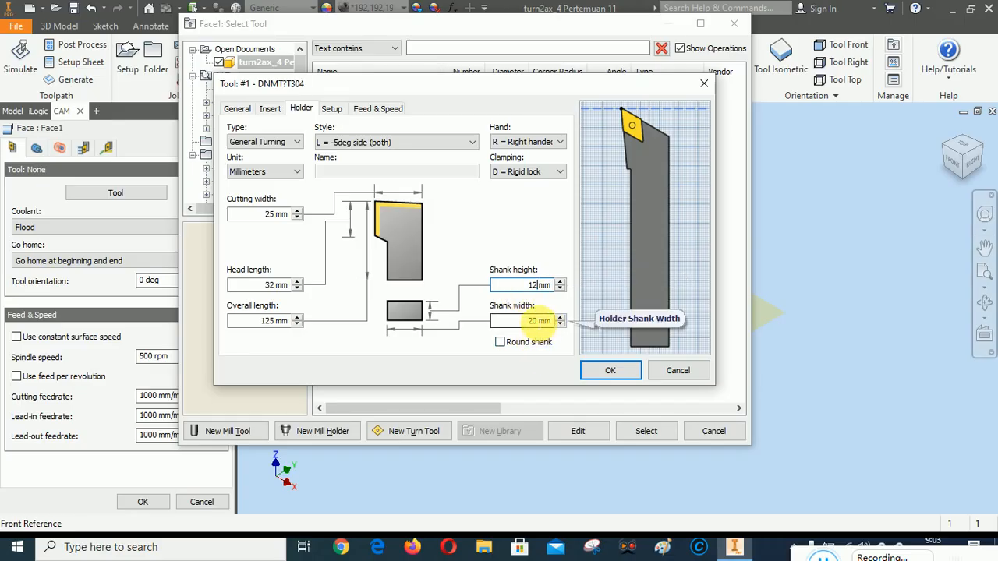
pyautogui.doubleClick(538, 320)
pyautogui.write('12')
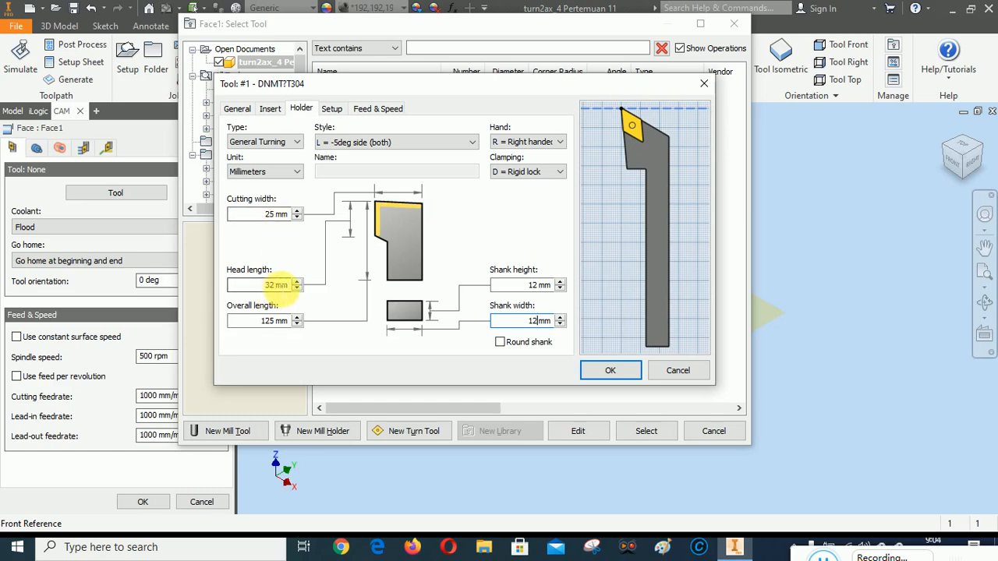
# Set the holder's head length to 24 mm and its cutting width to 17 mm
pyautogui.moveTo(276, 287); pyautogui.dragTo(262, 289)
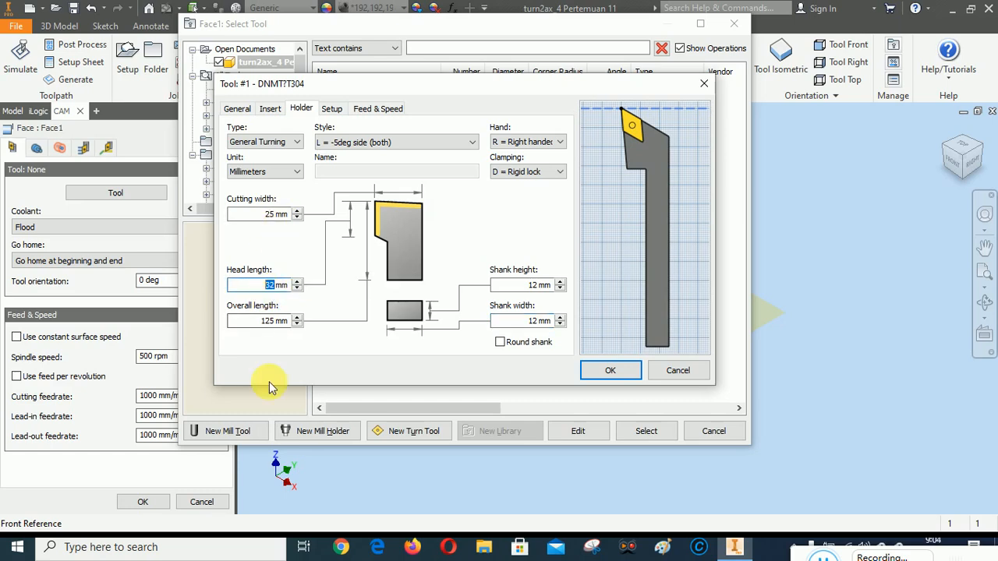
pyautogui.write('24')
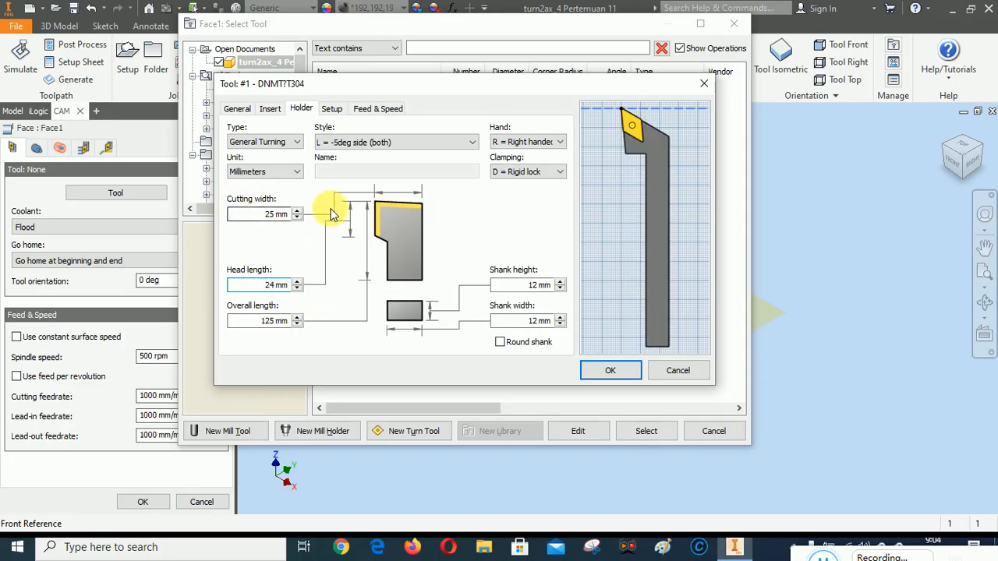
pyautogui.moveTo(276, 215); pyautogui.dragTo(271, 215)
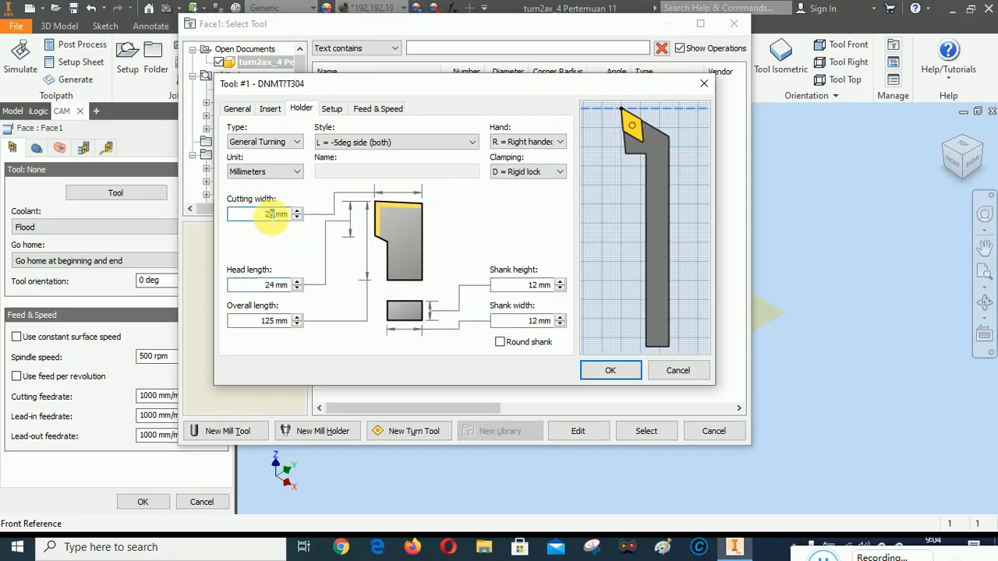
pyautogui.write('1')
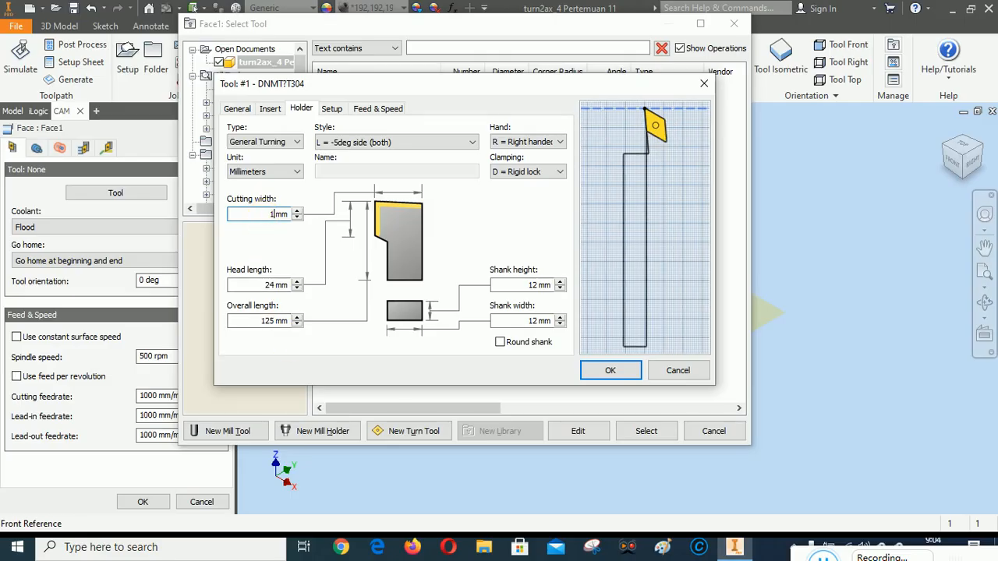
pyautogui.write('7')
pyautogui.click(680, 134)
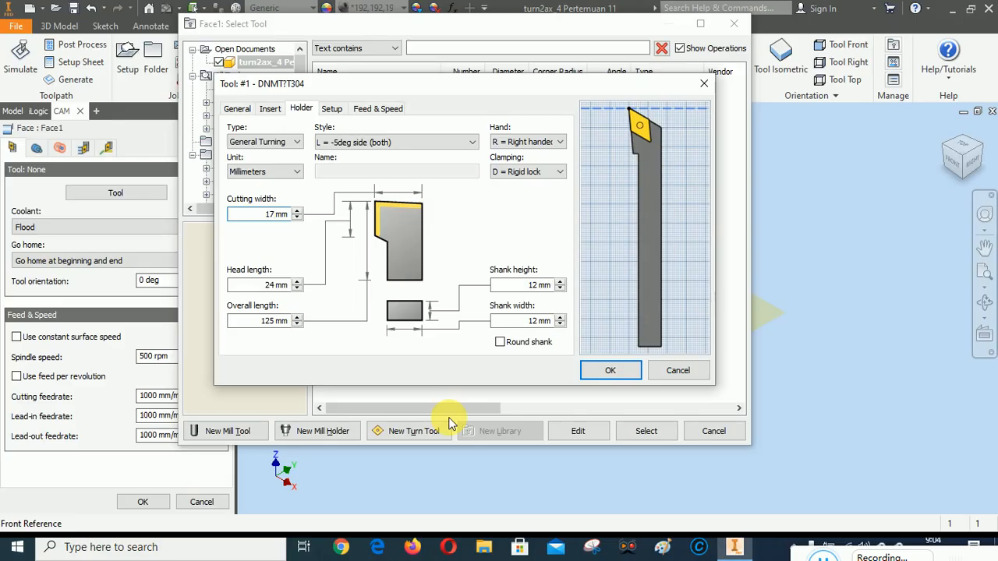
# Set the holder's overall length to 85 mm
pyautogui.doubleClick(265, 320)
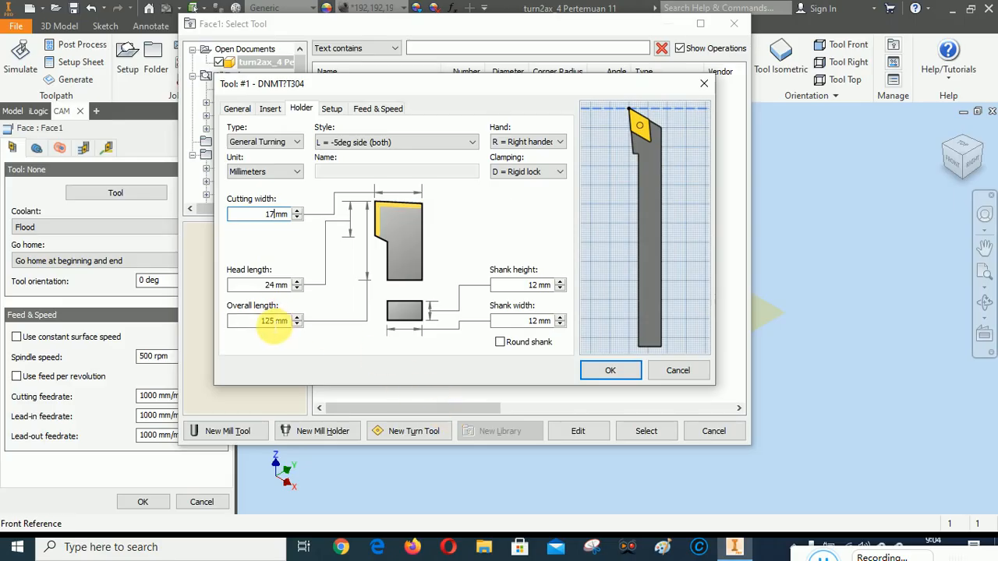
pyautogui.write('95')
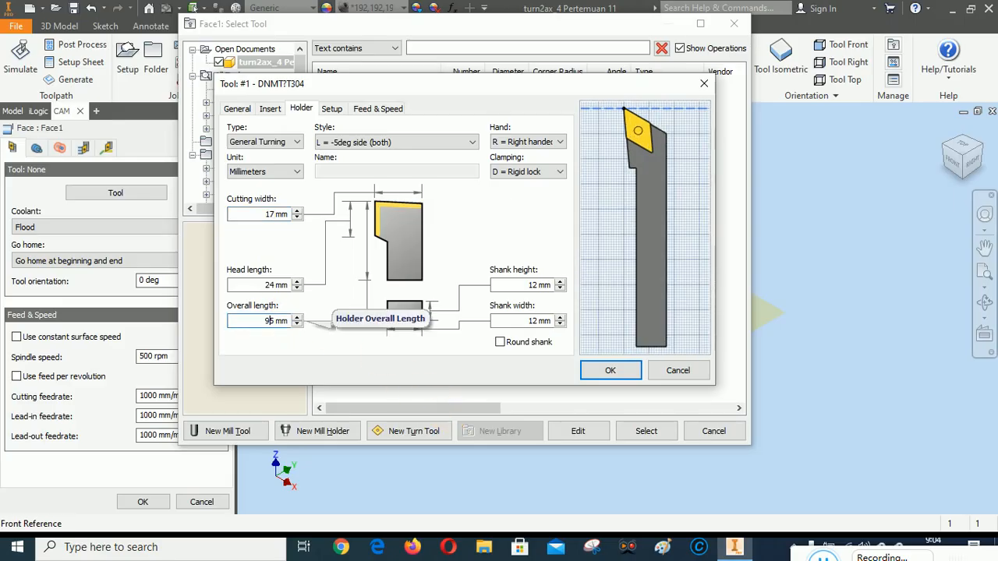
pyautogui.press('Left')
pyautogui.press('BackSpace')
pyautogui.write('8')
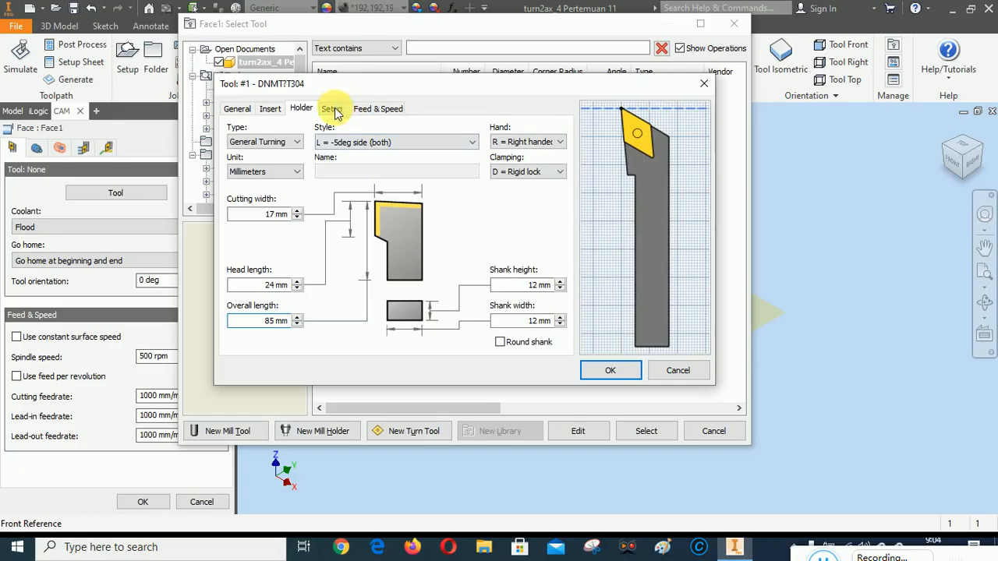
# Turn off constant surface speed and feed per revolution for the turning tool
pyautogui.click(381, 110)
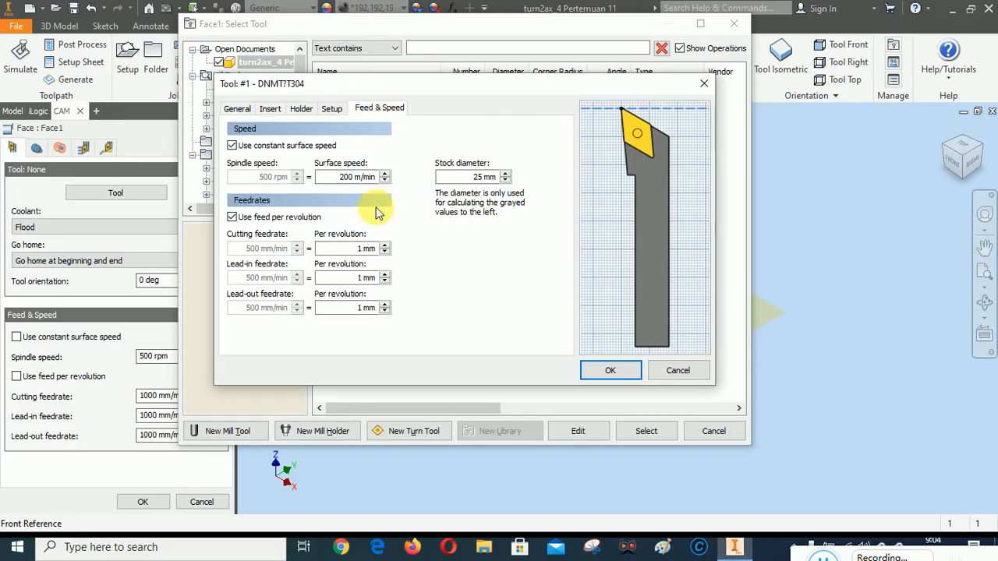
pyautogui.click(232, 146)
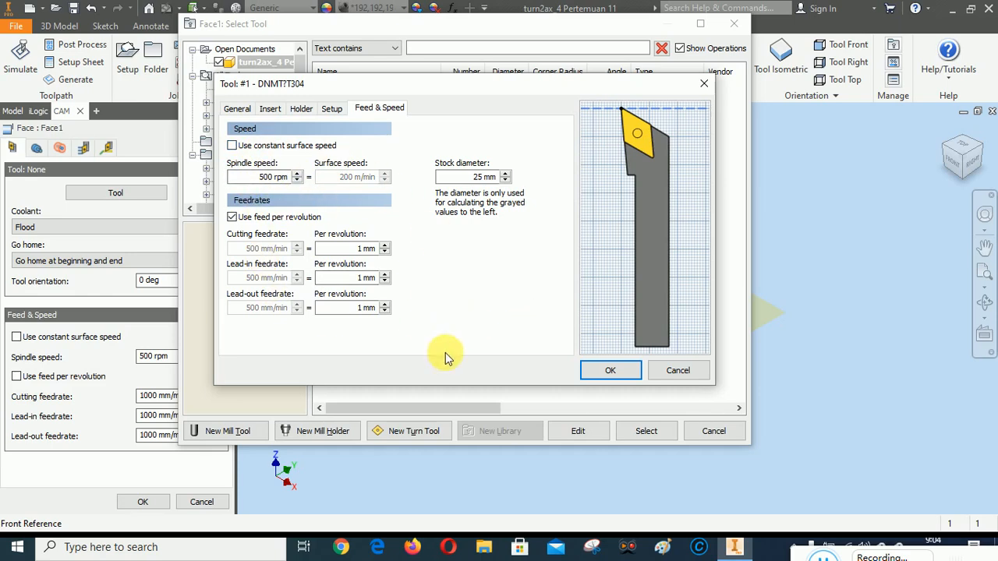
pyautogui.click(233, 218)
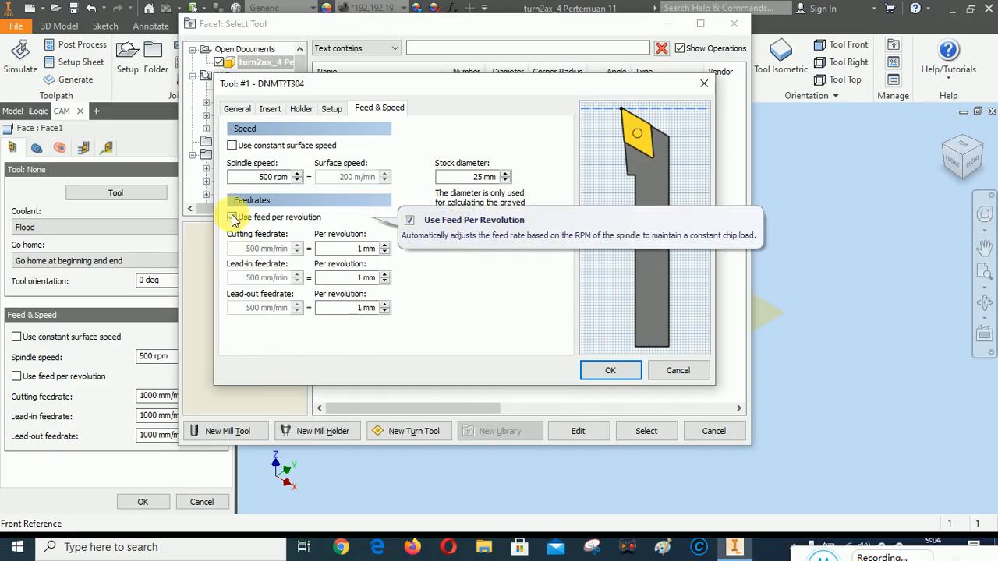
pyautogui.click(232, 217)
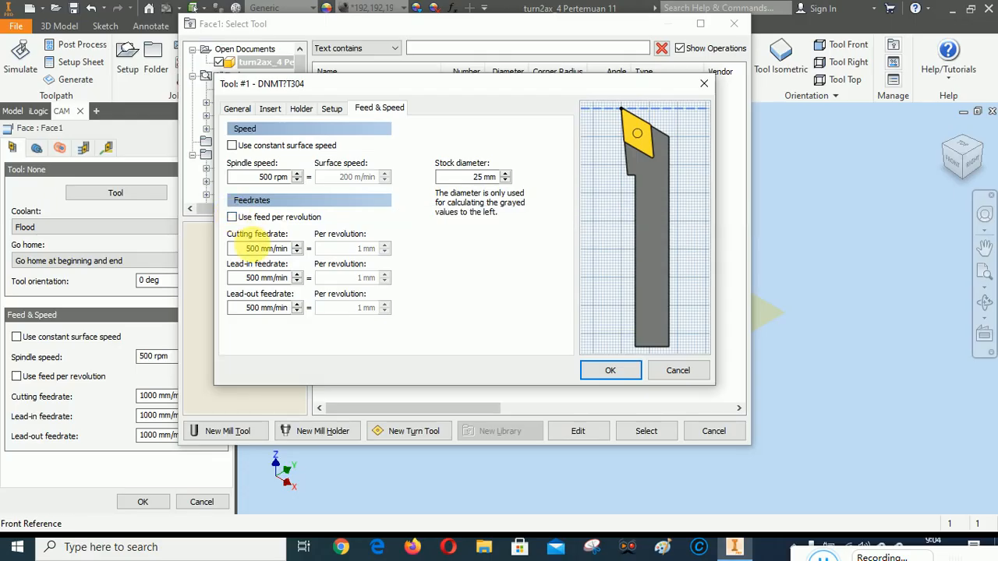
# Set the tool's cutting, lead-in and lead-out feedrates to 60 mm/min
pyautogui.doubleClick(260, 248)
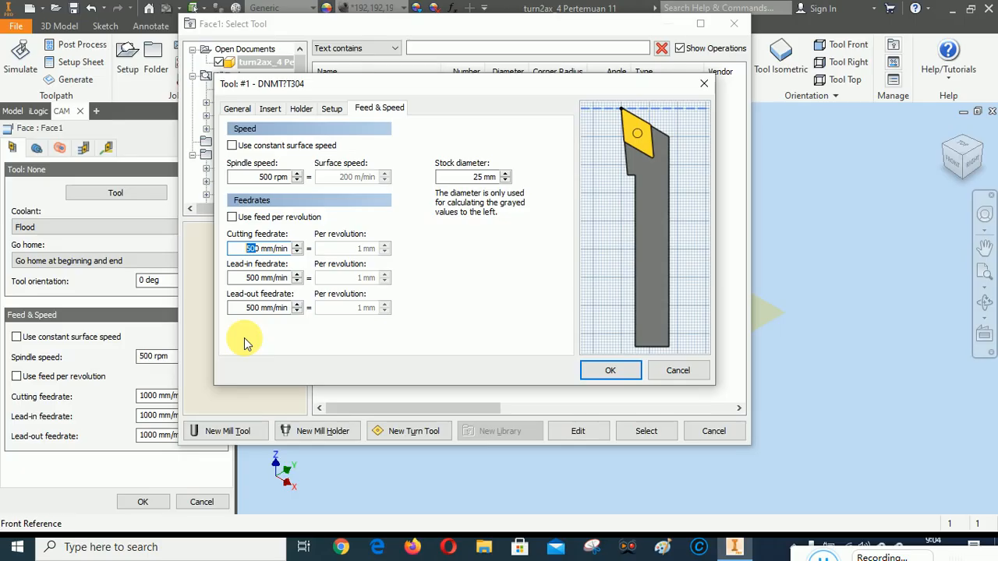
pyautogui.write('6')
pyautogui.doubleClick(257, 278)
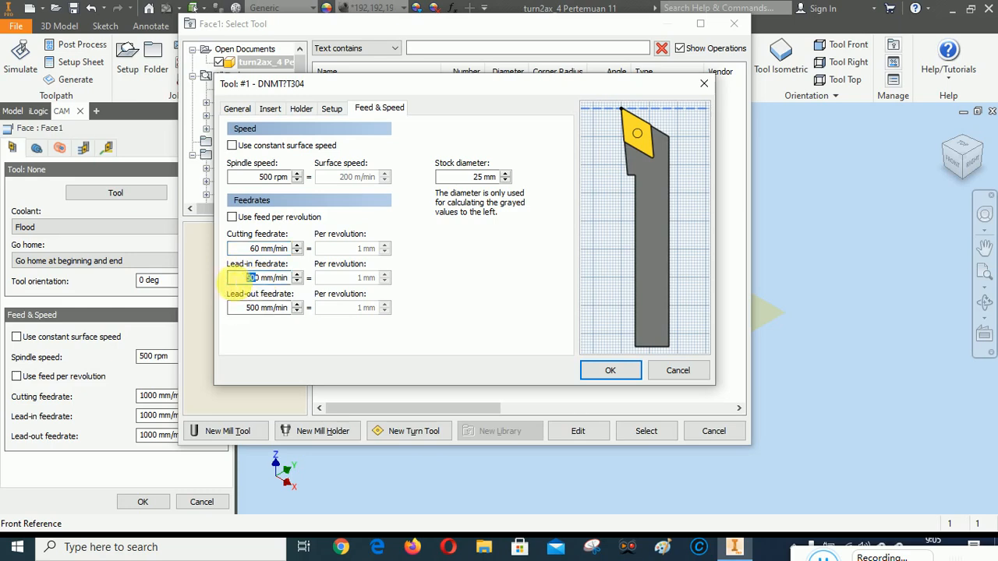
pyautogui.write('6')
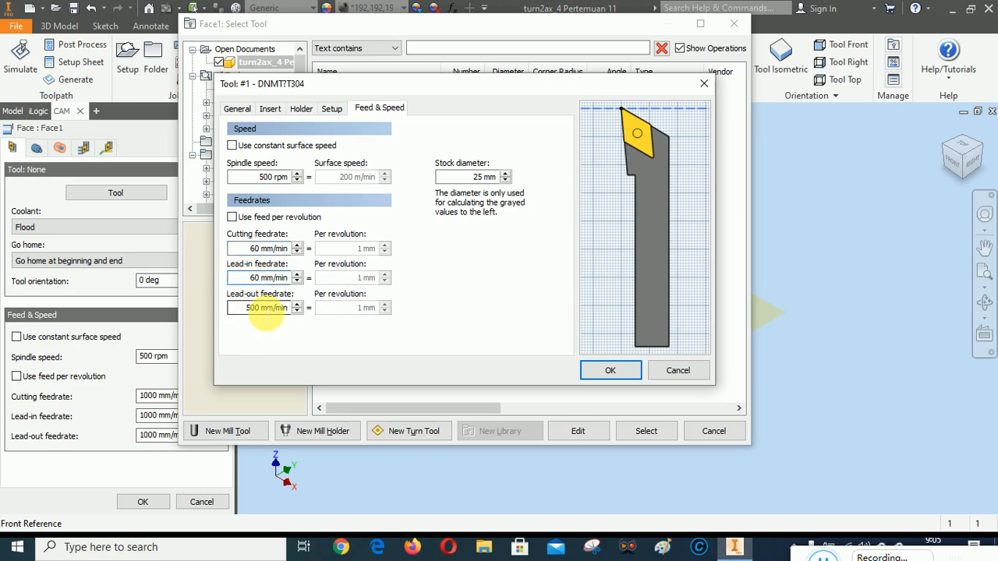
pyautogui.doubleClick(253, 307)
pyautogui.write('6')
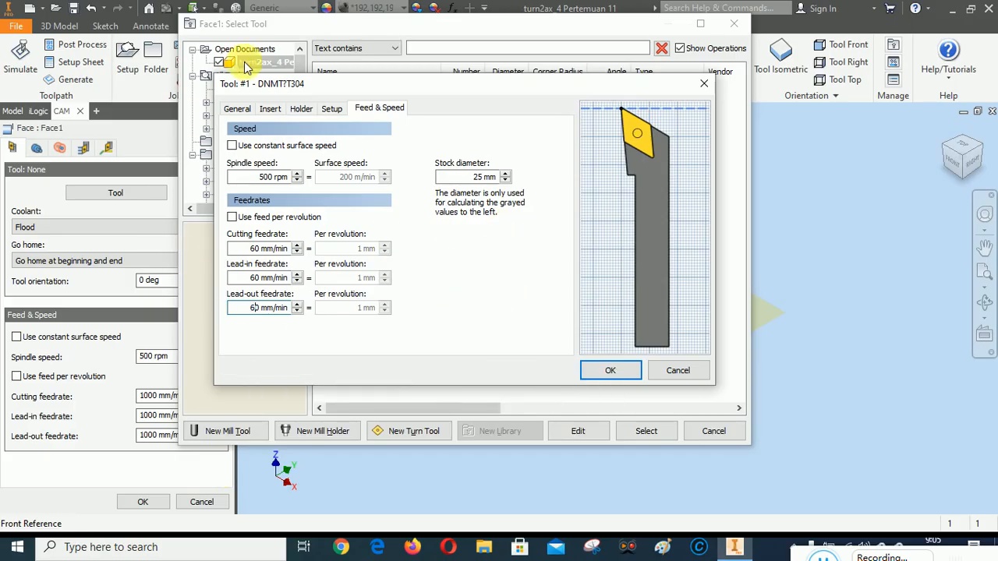
# Review the new tool's holder, insert and general settings
pyautogui.click(326, 109)
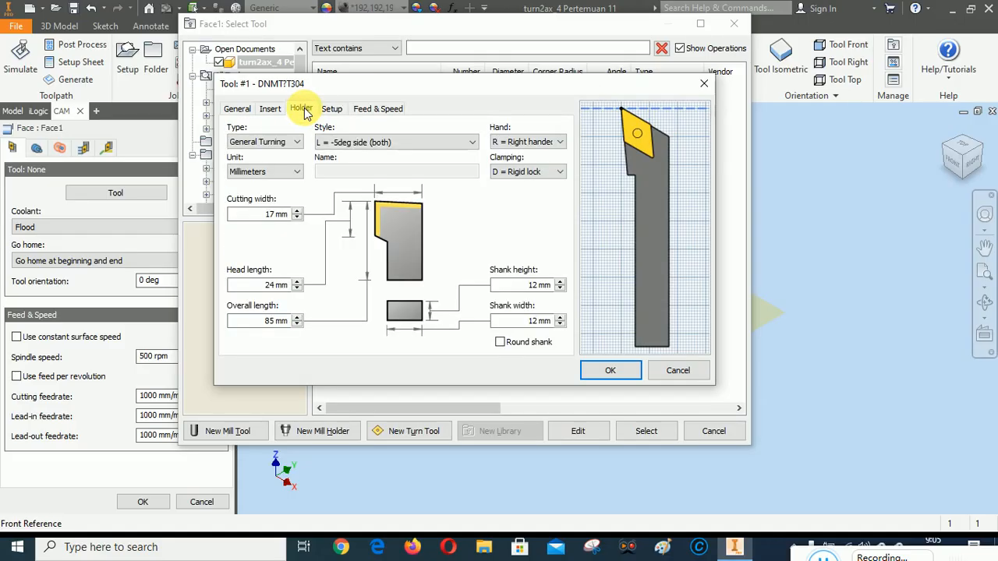
pyautogui.click(269, 109)
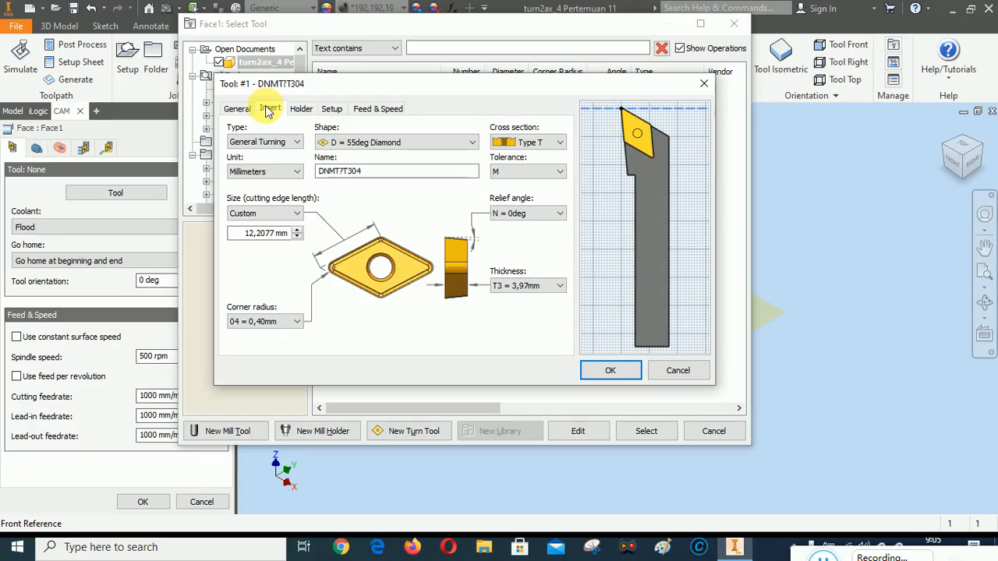
pyautogui.click(236, 109)
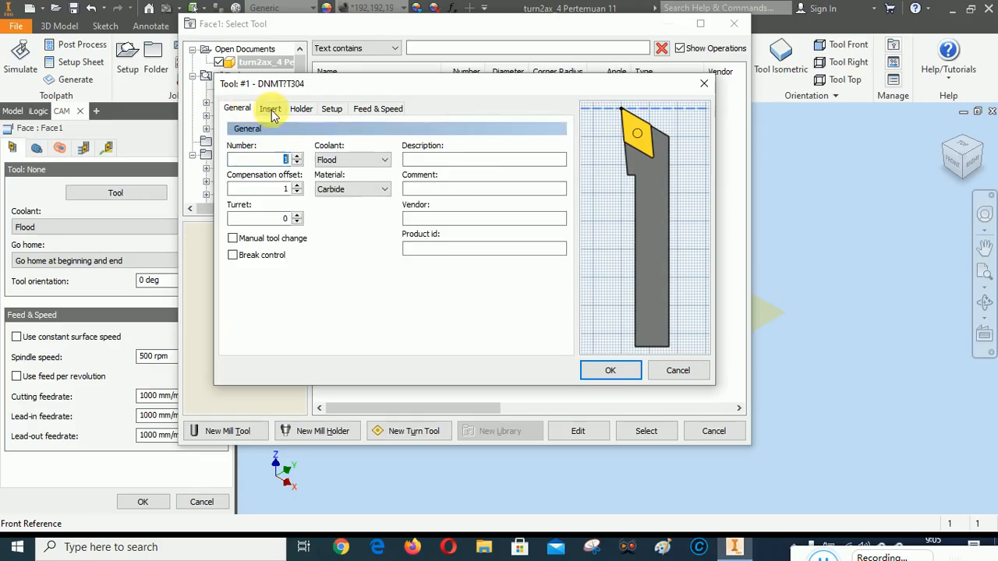
pyautogui.click(271, 110)
pyautogui.click(237, 109)
pyautogui.click(270, 111)
pyautogui.click(236, 109)
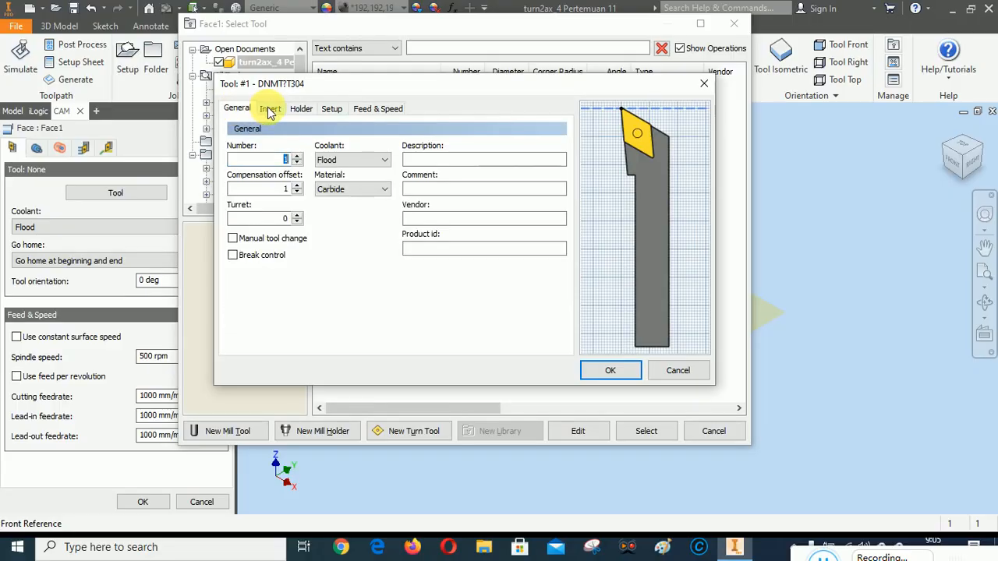
pyautogui.click(269, 110)
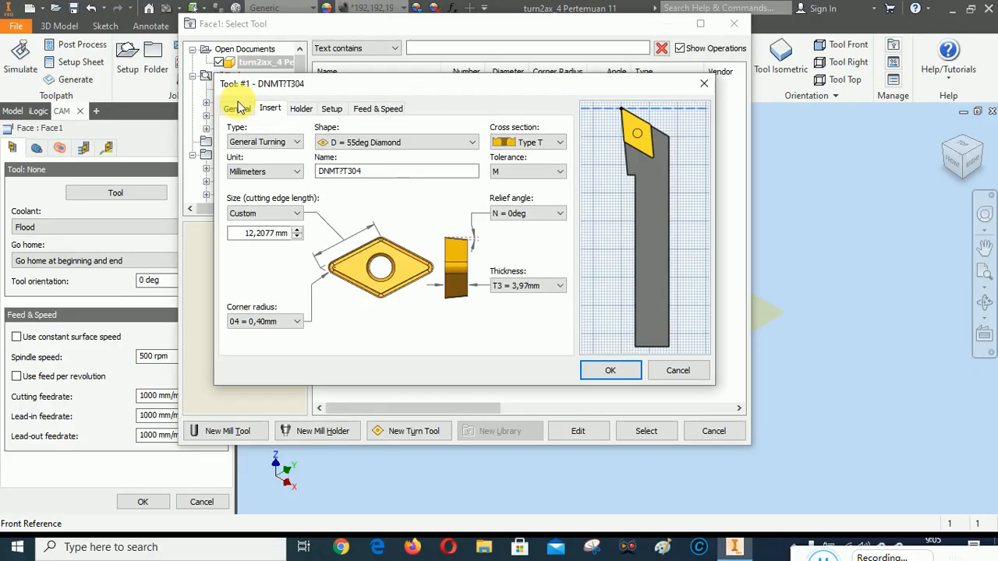
pyautogui.click(236, 108)
# Finish the new turning tool and assign it to the Face operation
pyautogui.click(615, 370)
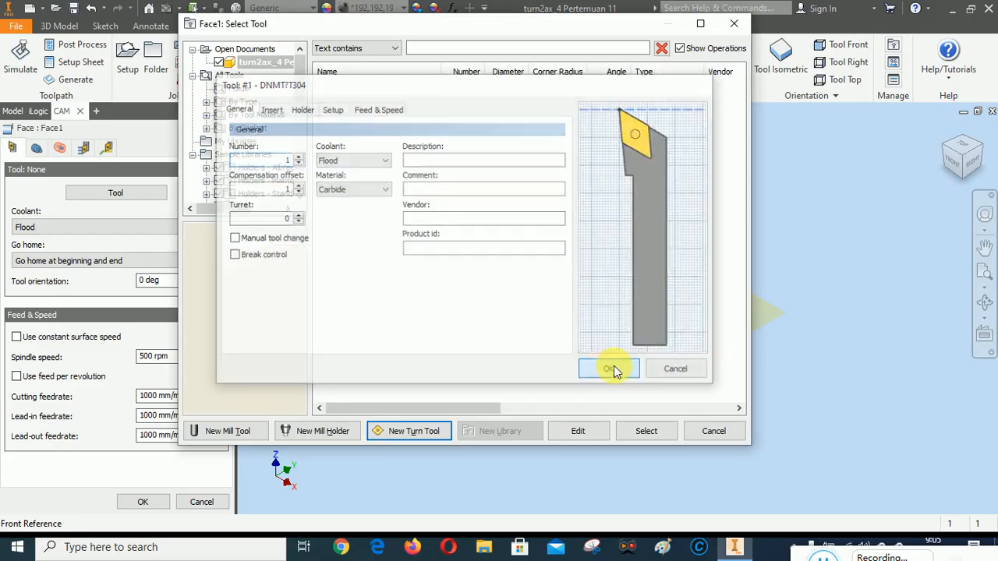
pyautogui.click(363, 88)
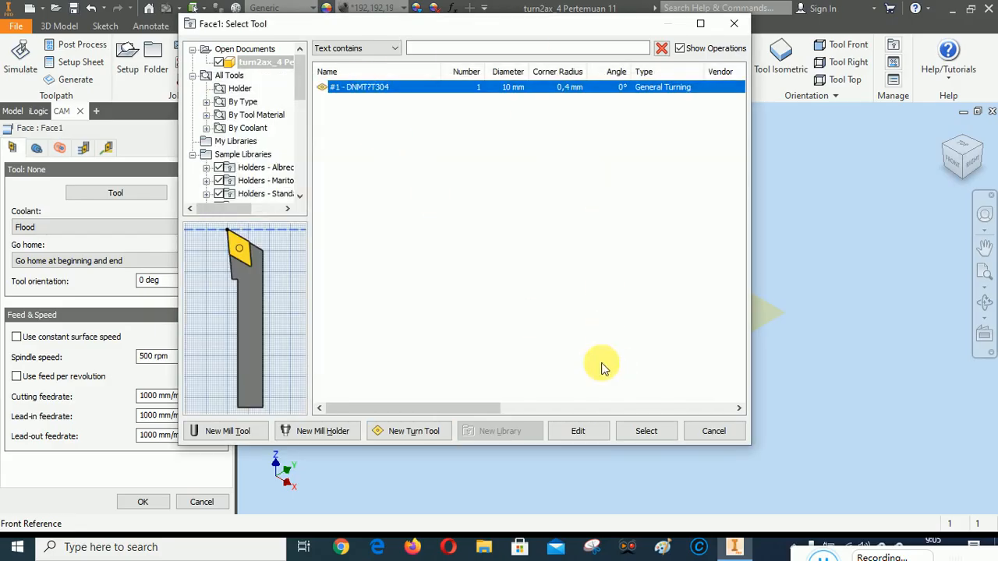
pyautogui.click(646, 431)
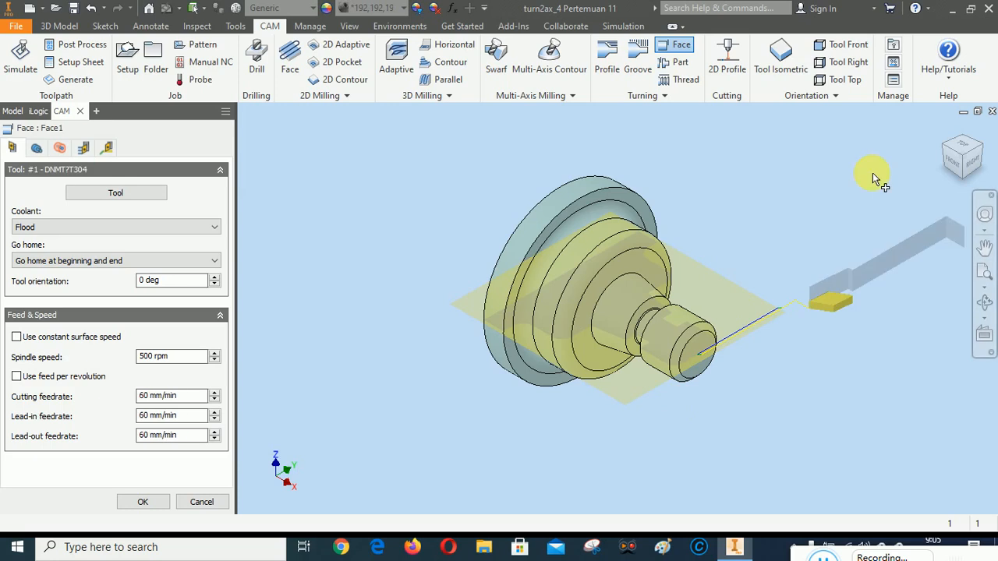
# Review the Face toolpath from the top along with its front geometry and radii settings
pyautogui.click(979, 171)
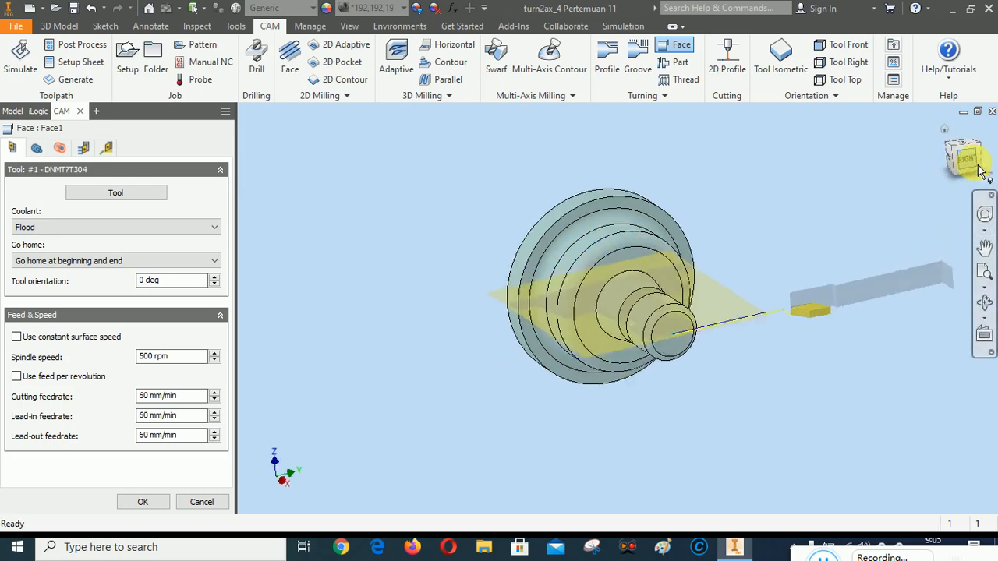
pyautogui.click(980, 160)
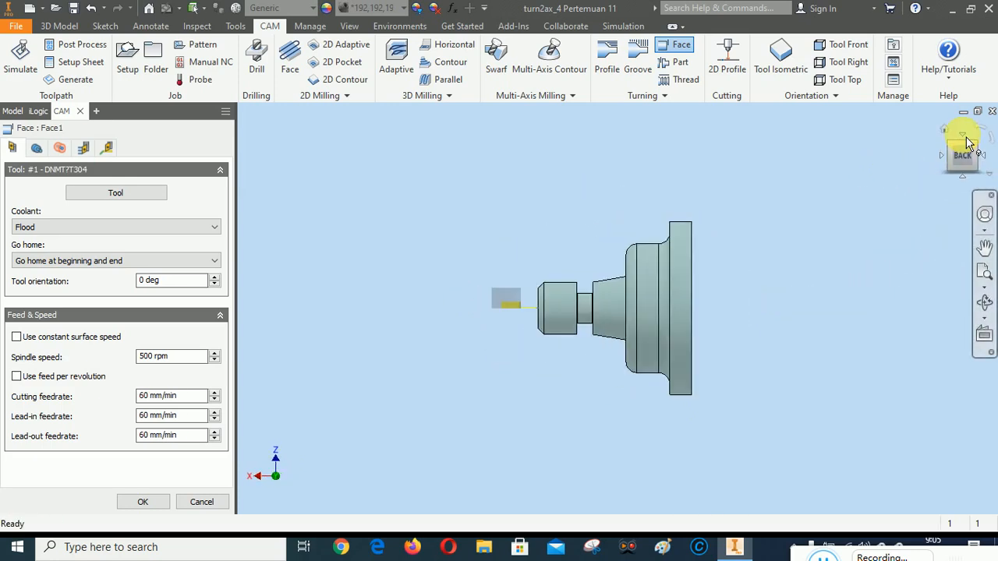
pyautogui.click(961, 136)
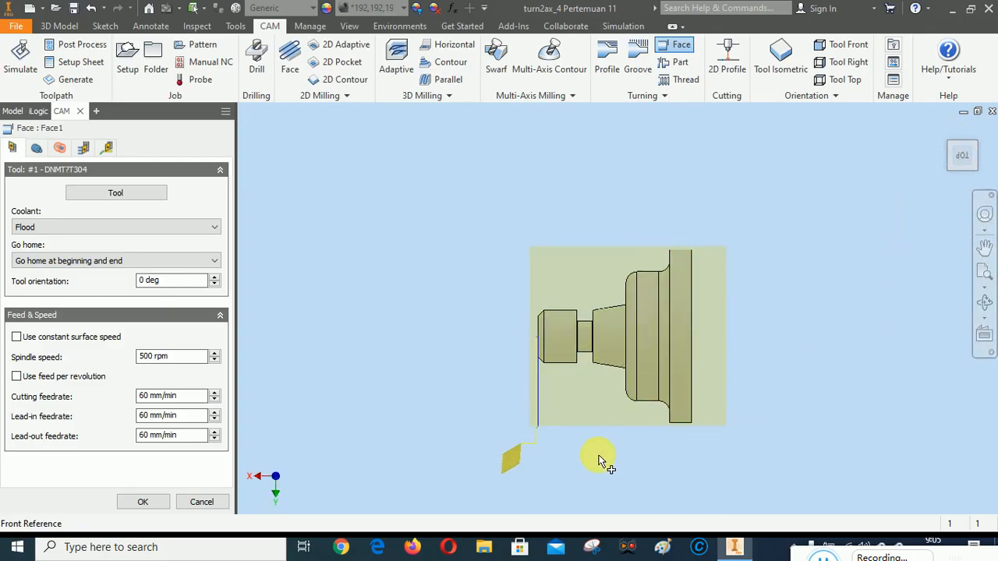
pyautogui.scroll(2, 597, 461)
pyautogui.scroll(-1, 664, 343)
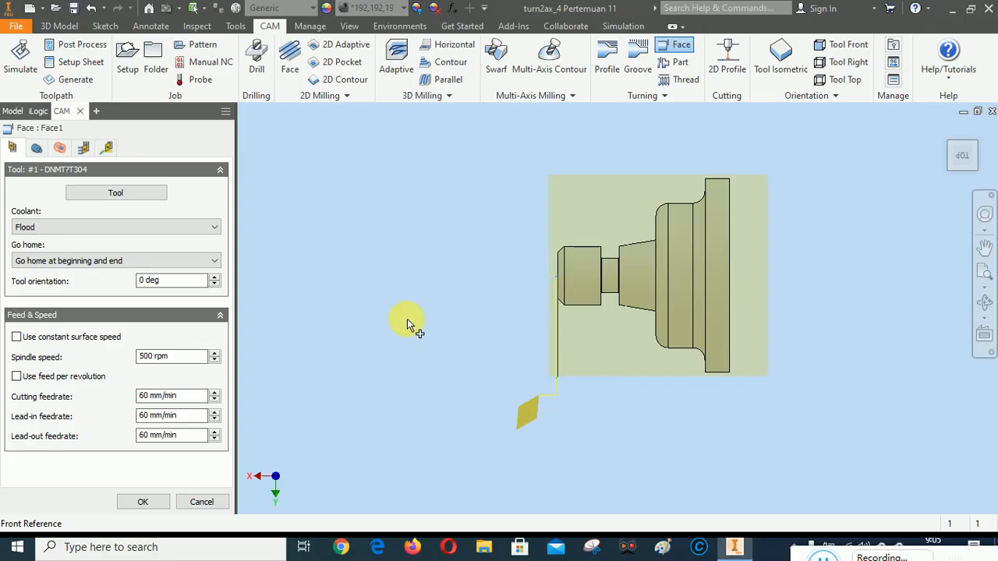
pyautogui.click(36, 148)
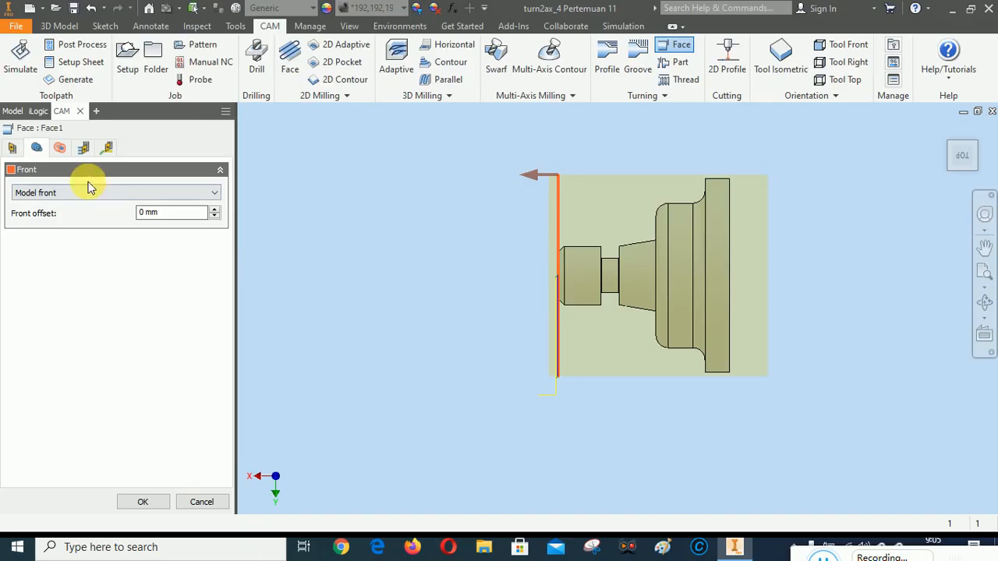
pyautogui.click(60, 149)
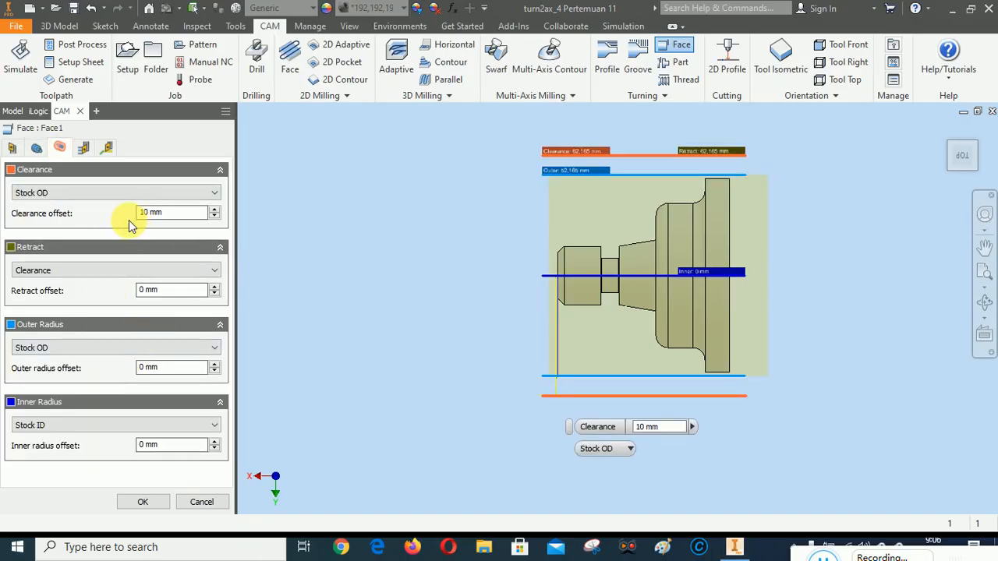
# Enable multiple passes for the Face operation with a stepover of 1,5 mm
pyautogui.click(84, 148)
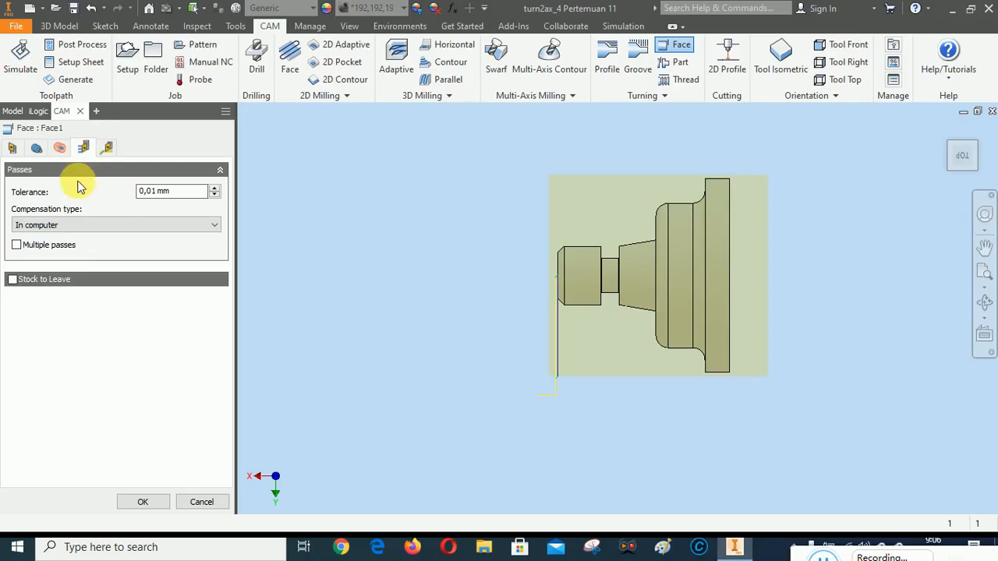
pyautogui.click(16, 246)
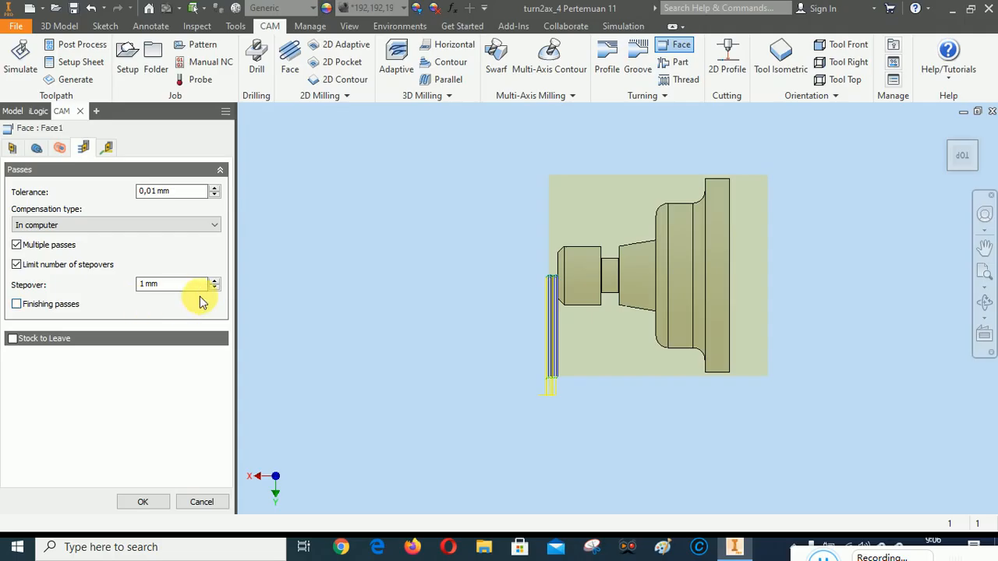
pyautogui.click(146, 285)
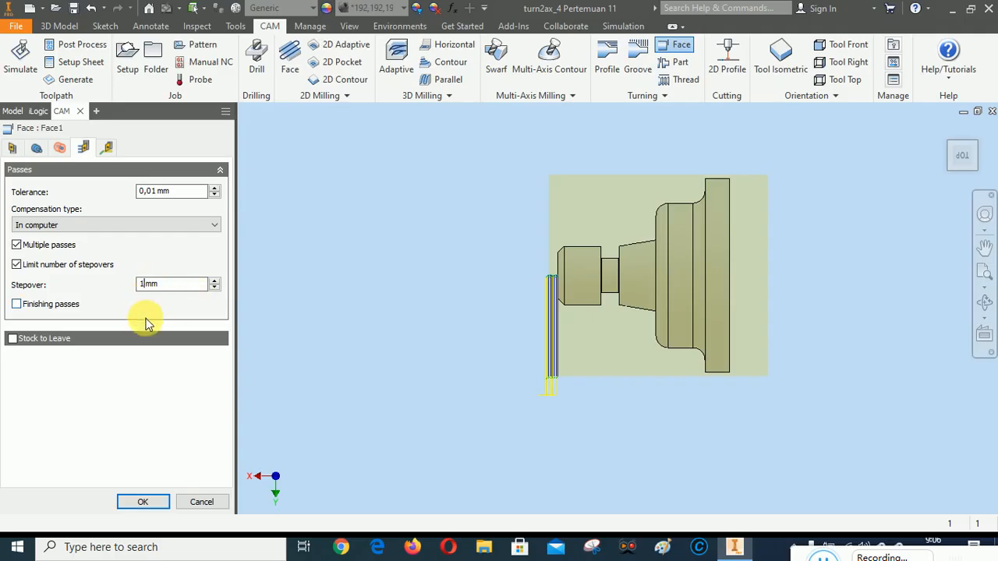
pyautogui.write(',5')
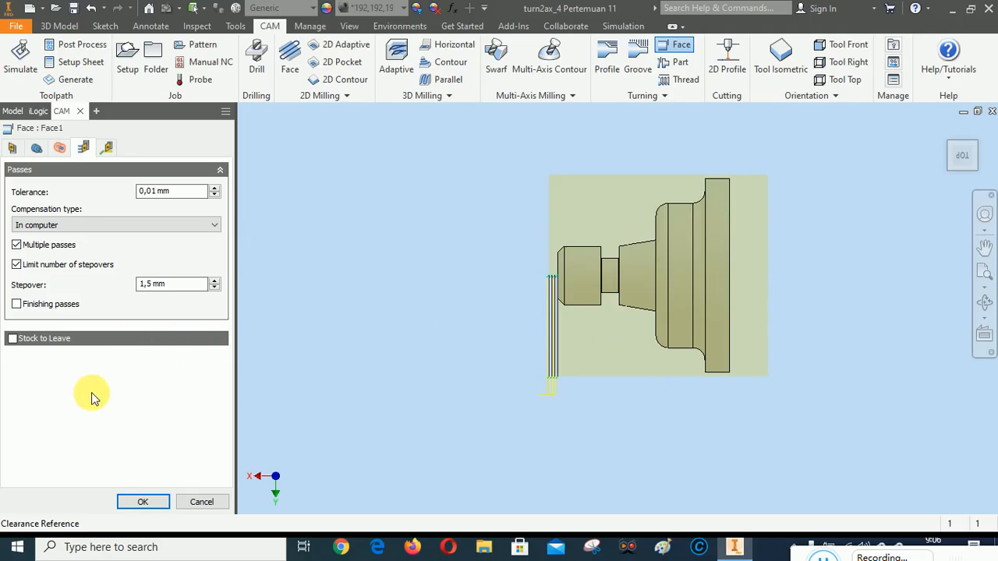
# Add finishing passes with a 0,5 mm stepover, check the linking settings and finish the Face operation
pyautogui.click(17, 306)
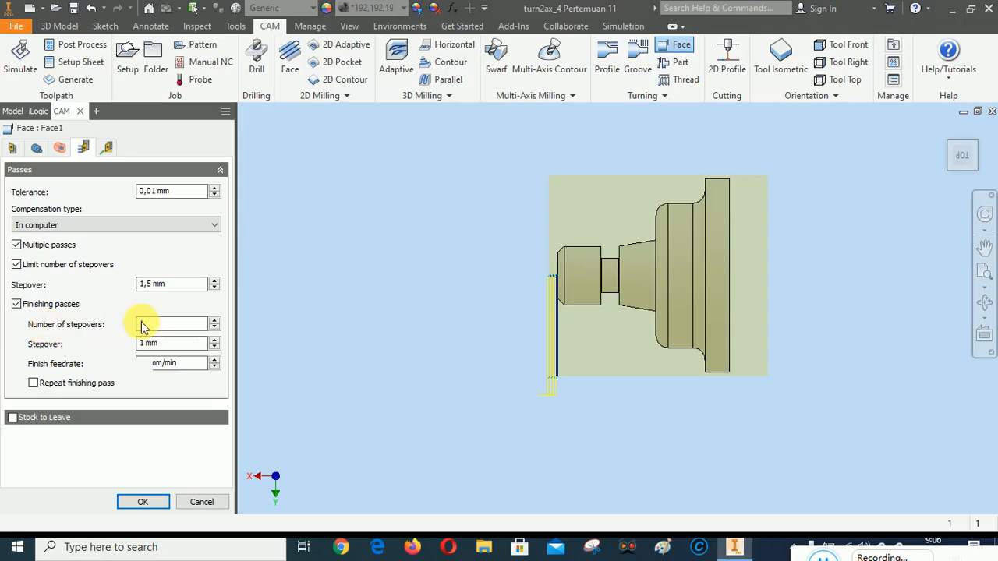
pyautogui.click(142, 343)
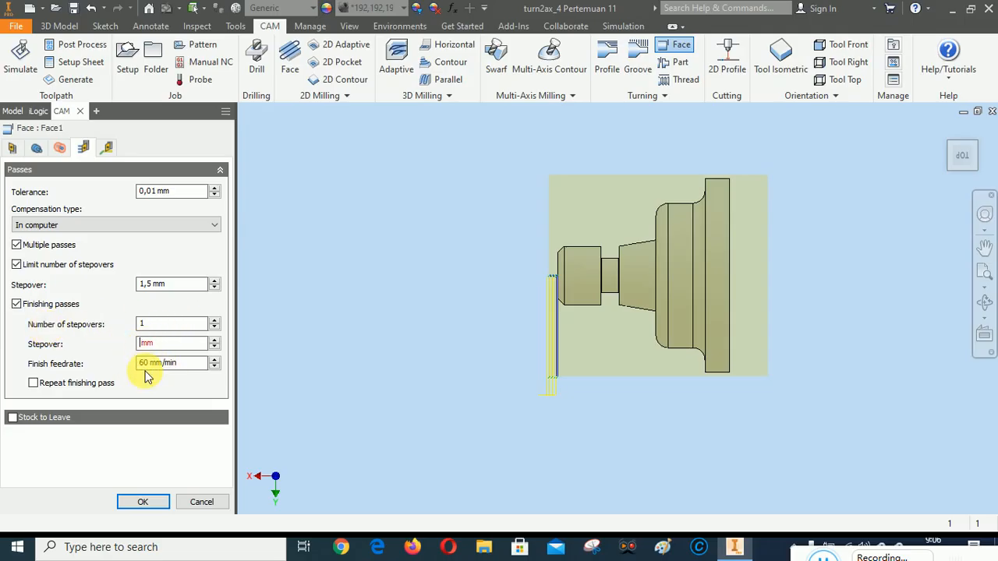
pyautogui.write('0,5')
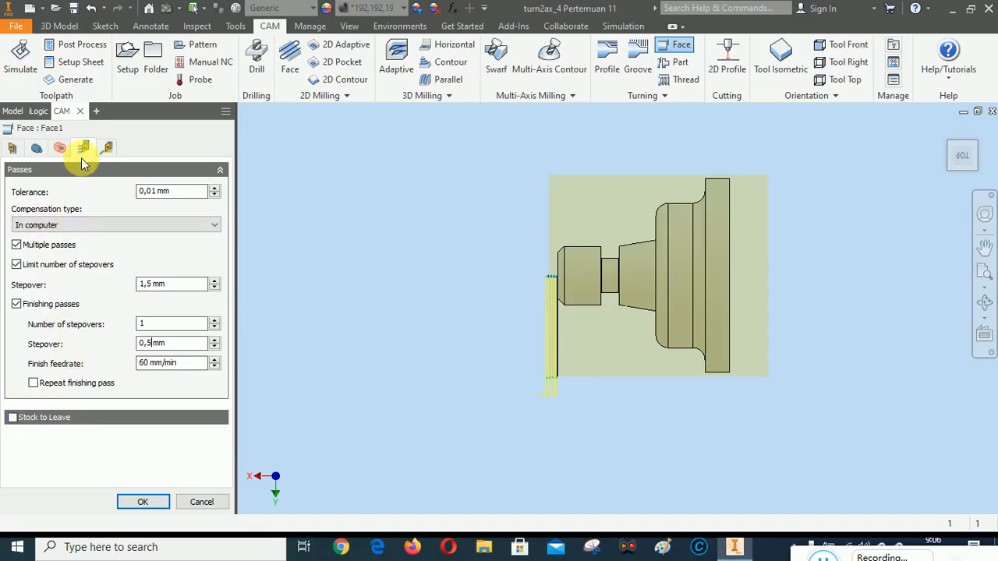
pyautogui.click(106, 147)
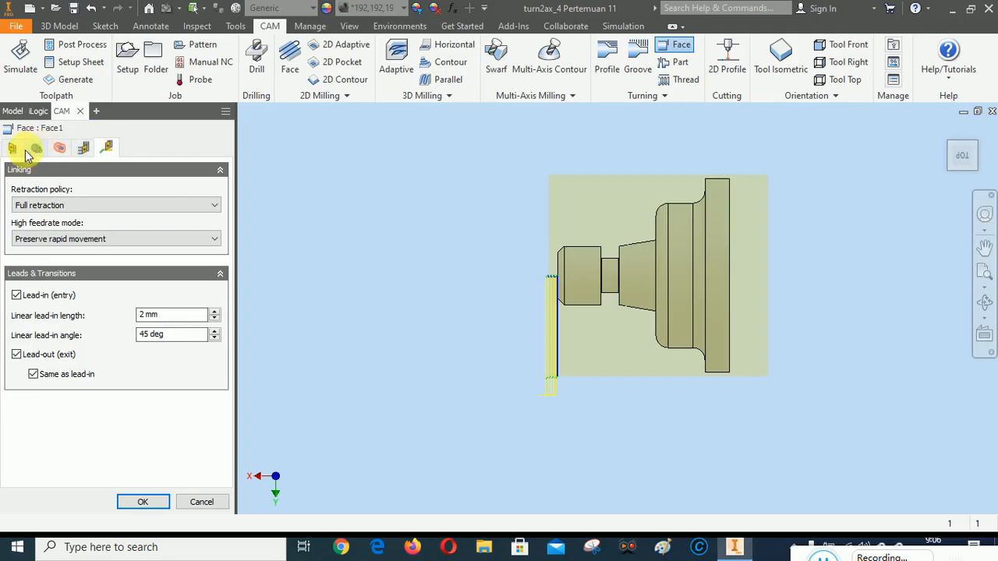
pyautogui.click(143, 501)
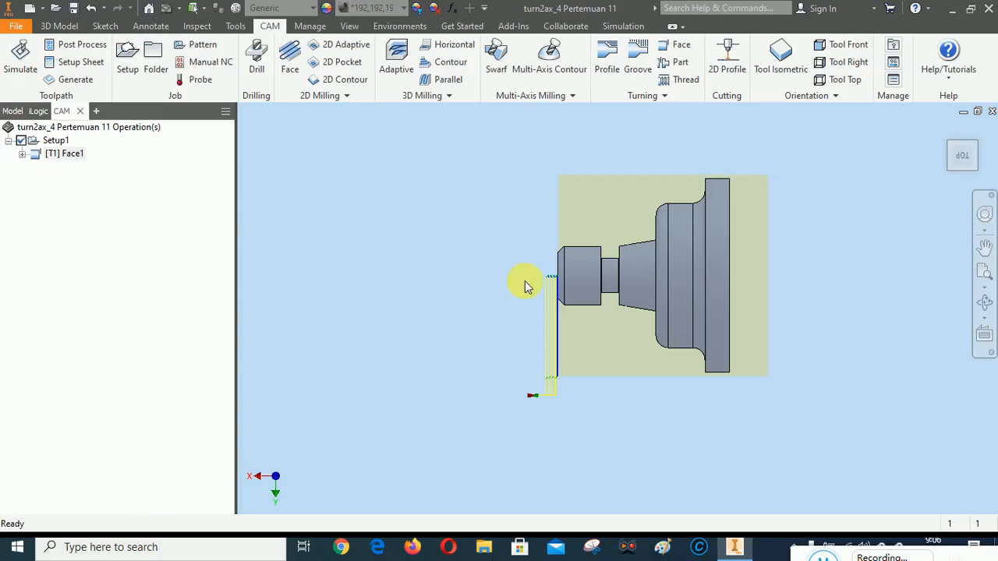
# Open the simulation of all operations in Setup1 and hide the toolpath display
pyautogui.scroll(3, 568, 382)
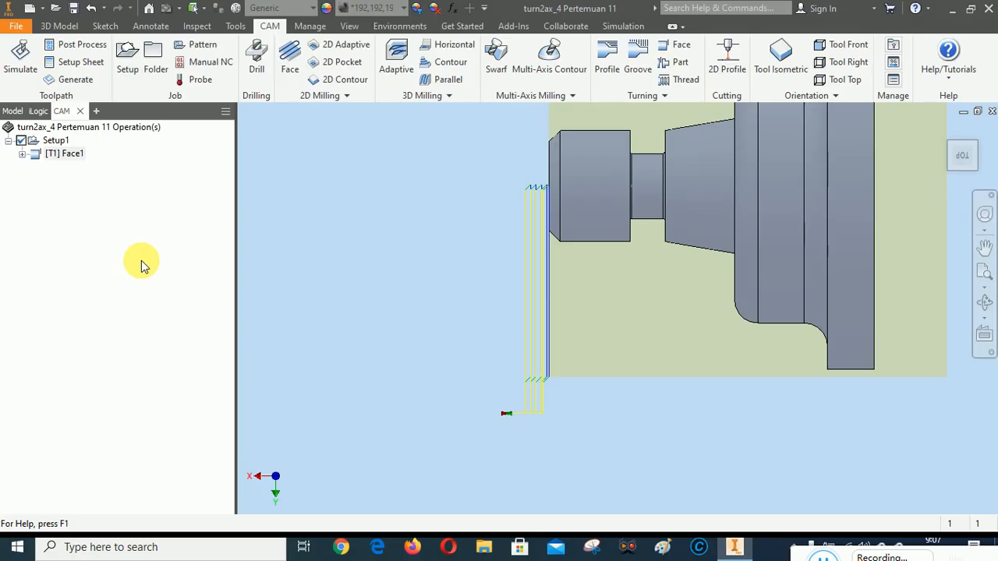
pyautogui.scroll(-2, 632, 356)
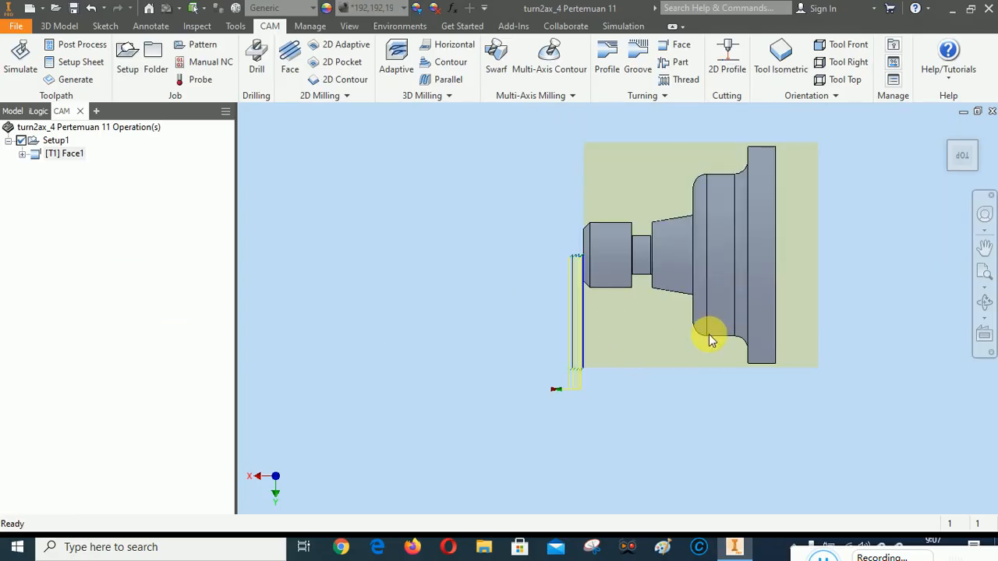
pyautogui.click(985, 287)
pyautogui.click(904, 332)
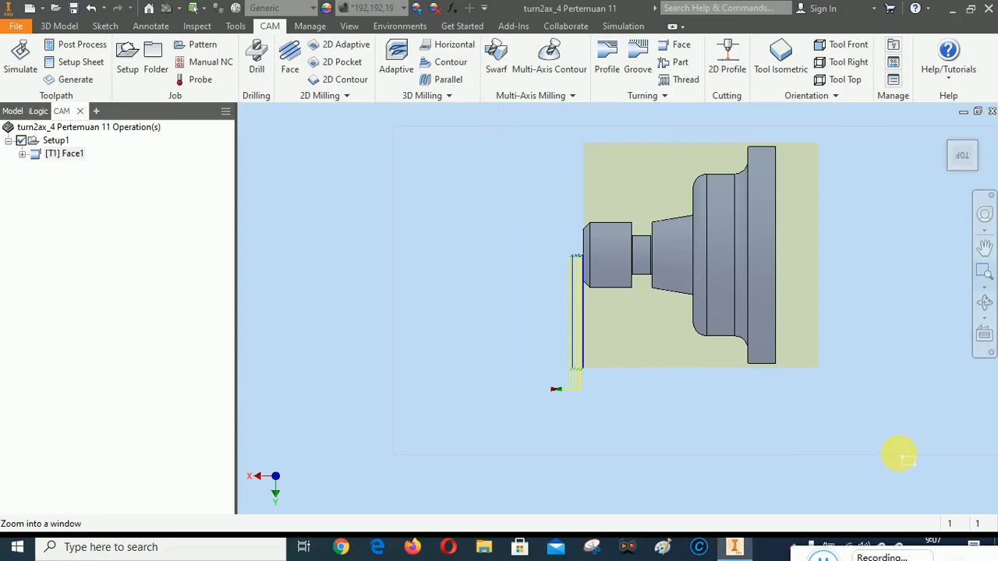
pyautogui.click(916, 460)
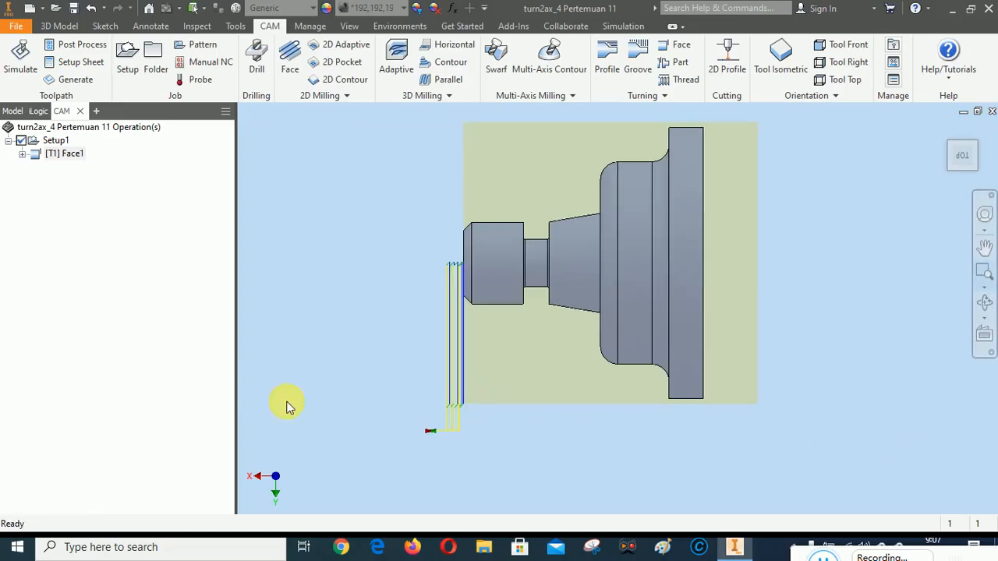
pyautogui.rightClick(54, 140)
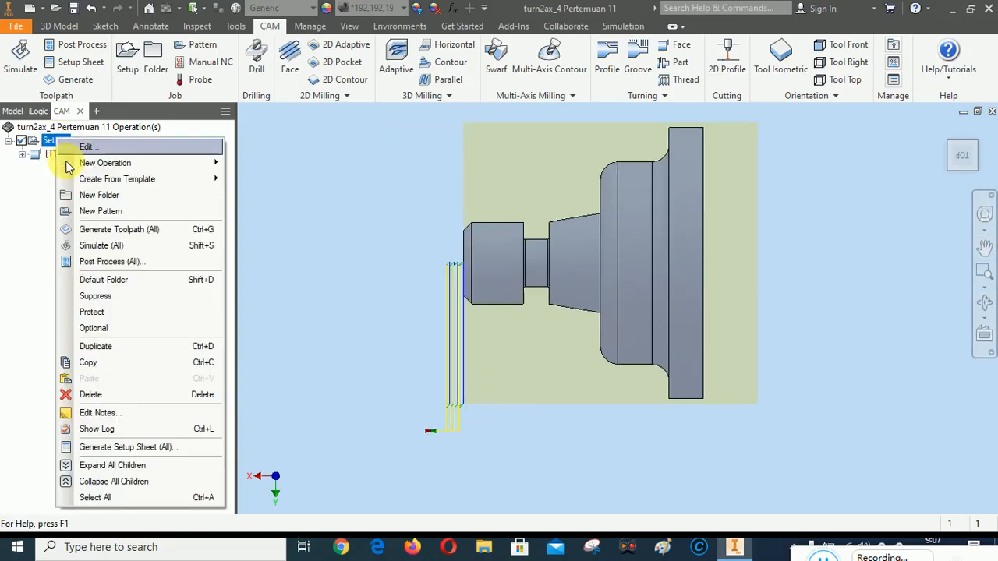
pyautogui.click(104, 246)
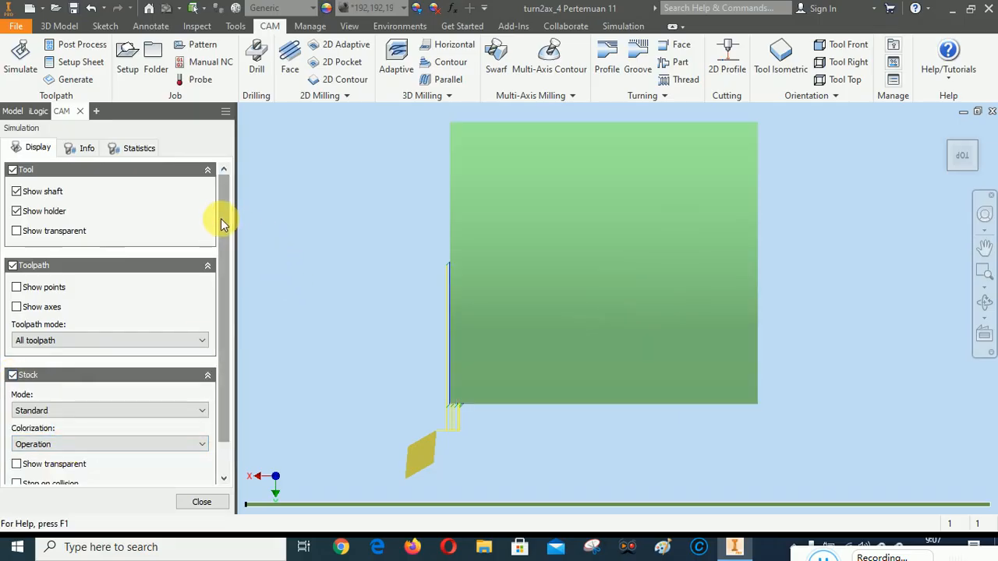
pyautogui.moveTo(221, 224); pyautogui.dragTo(236, 205)
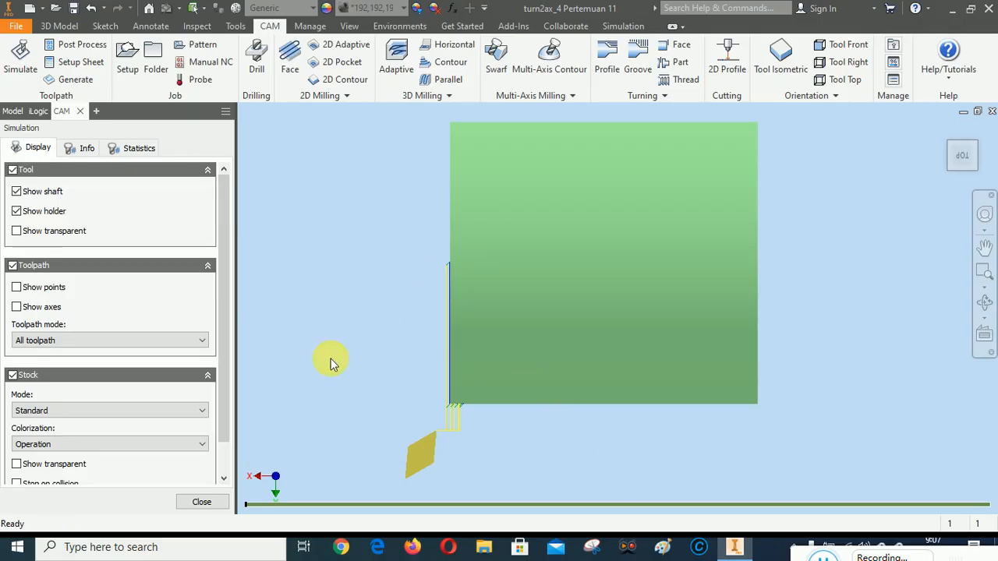
pyautogui.click(13, 266)
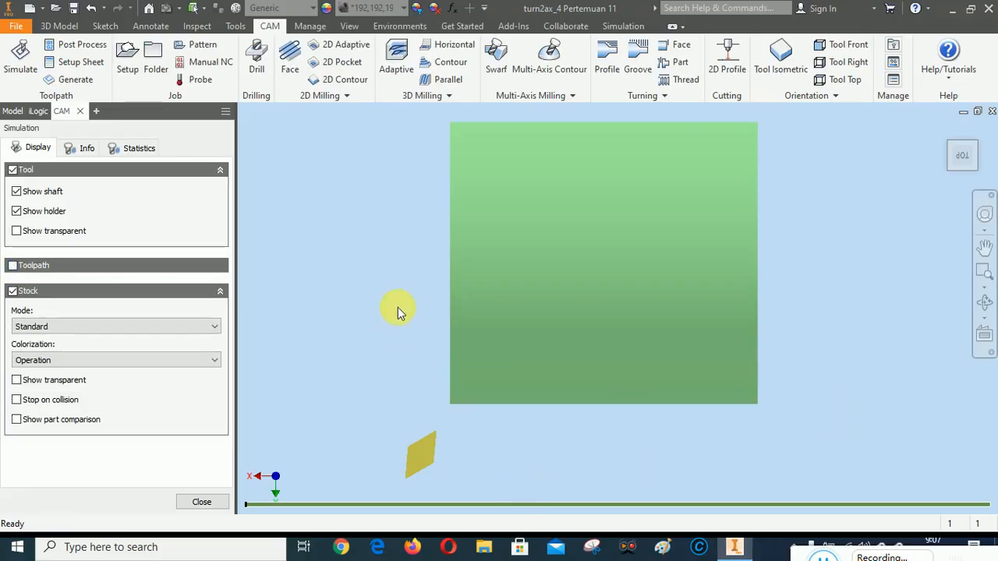
# Play the facing simulation, inspect the machined stock from different isometric angles, and close the simulation
pyautogui.rightClick(338, 253)
pyautogui.click(389, 254)
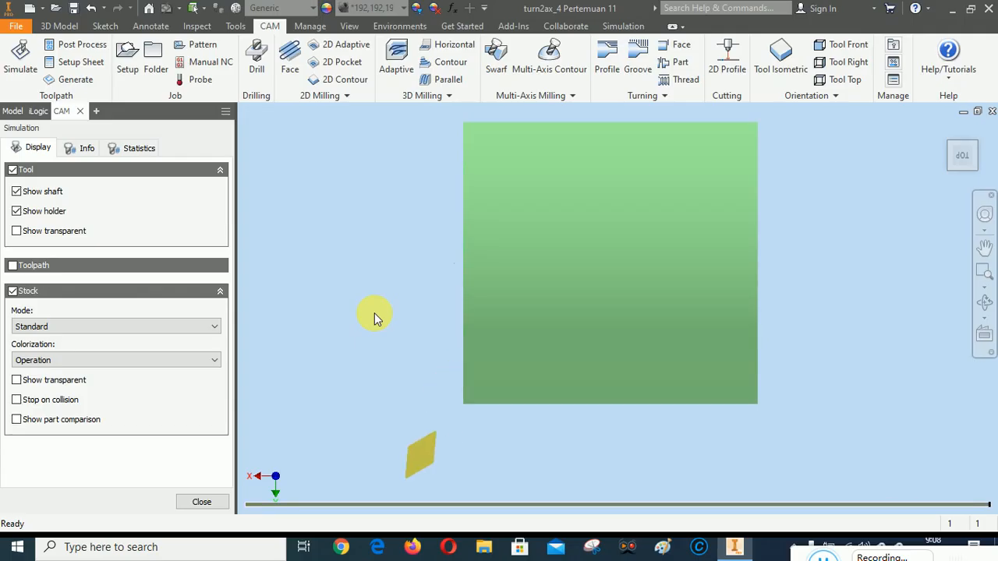
pyautogui.click(945, 131)
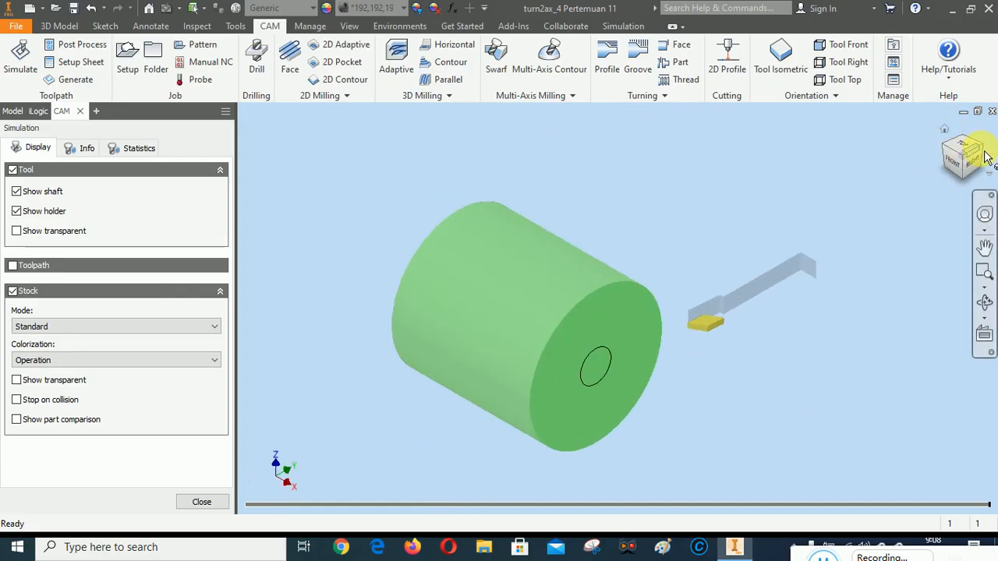
pyautogui.click(985, 155)
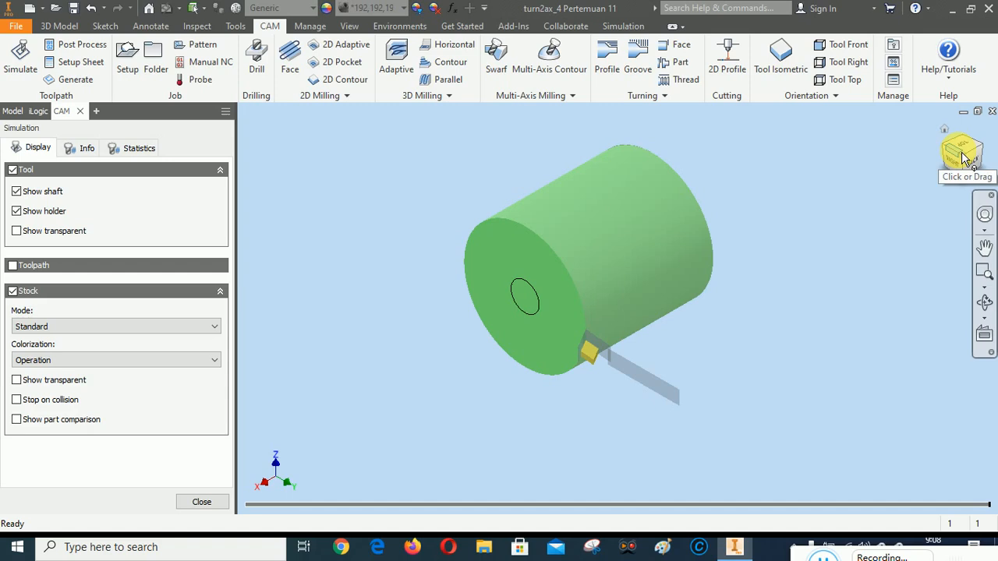
pyautogui.rightClick(403, 195)
pyautogui.click(452, 187)
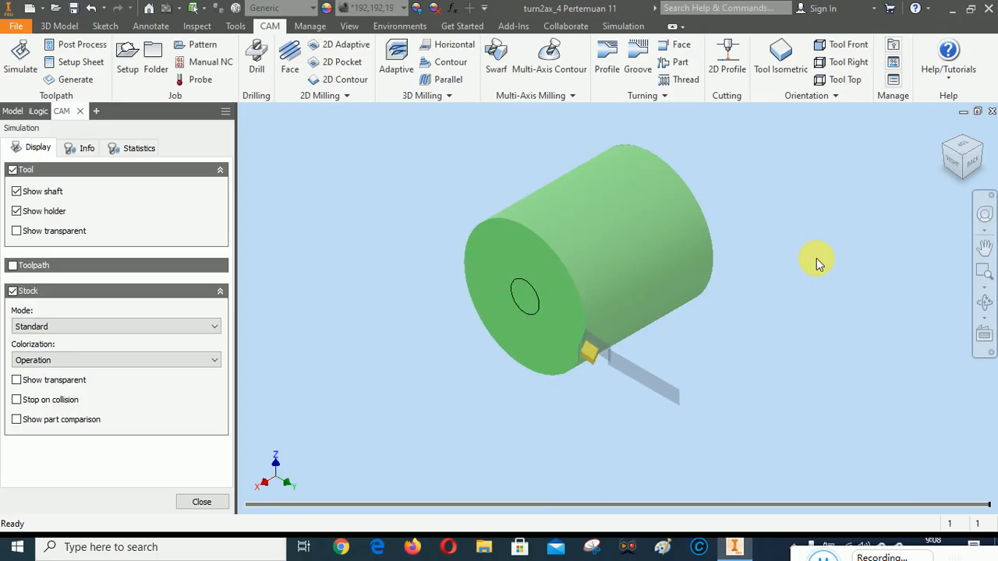
pyautogui.click(202, 511)
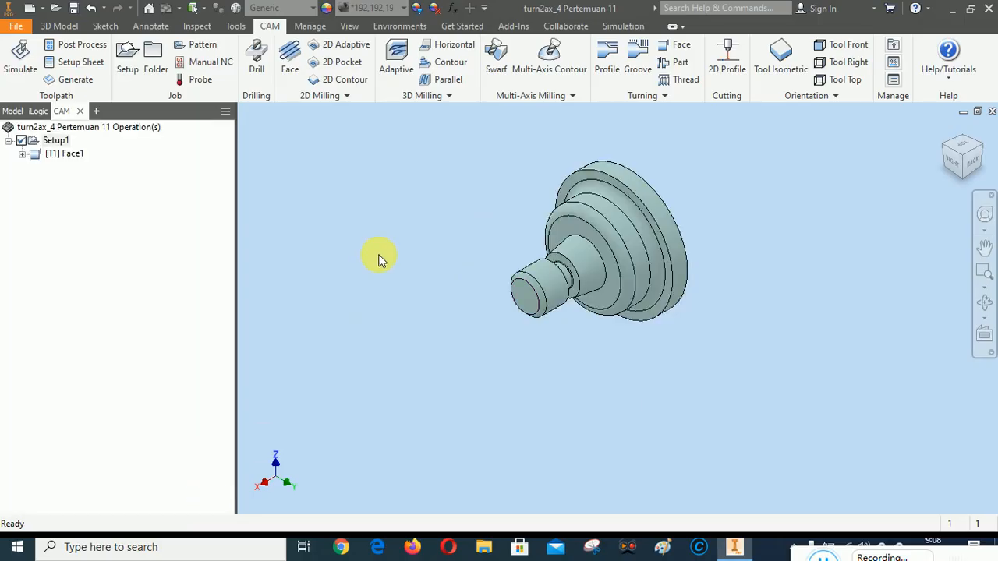
# Start a turning Profile operation on the part and set its grooving option to Don't allow grooving
pyautogui.click(972, 158)
pyautogui.click(963, 133)
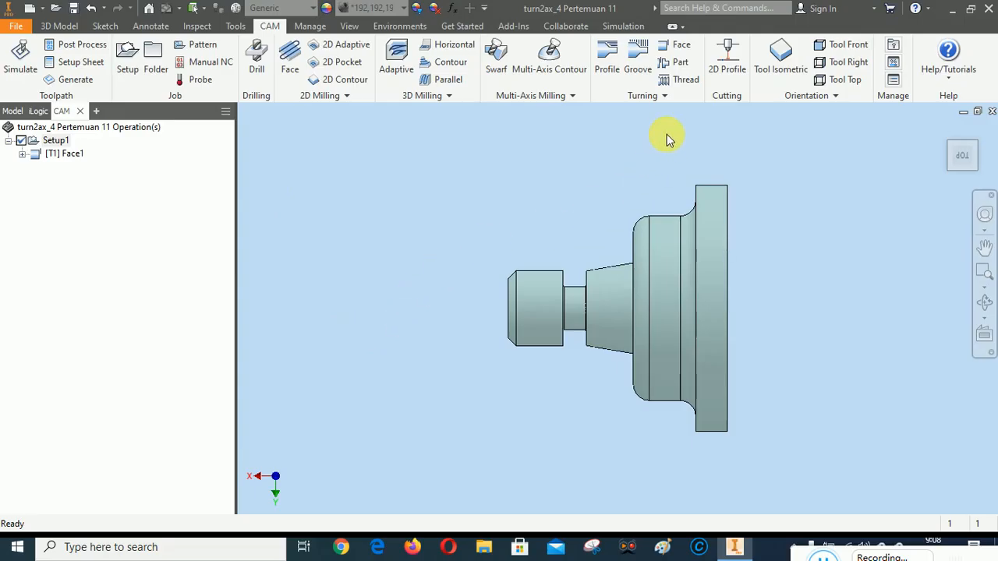
pyautogui.click(606, 58)
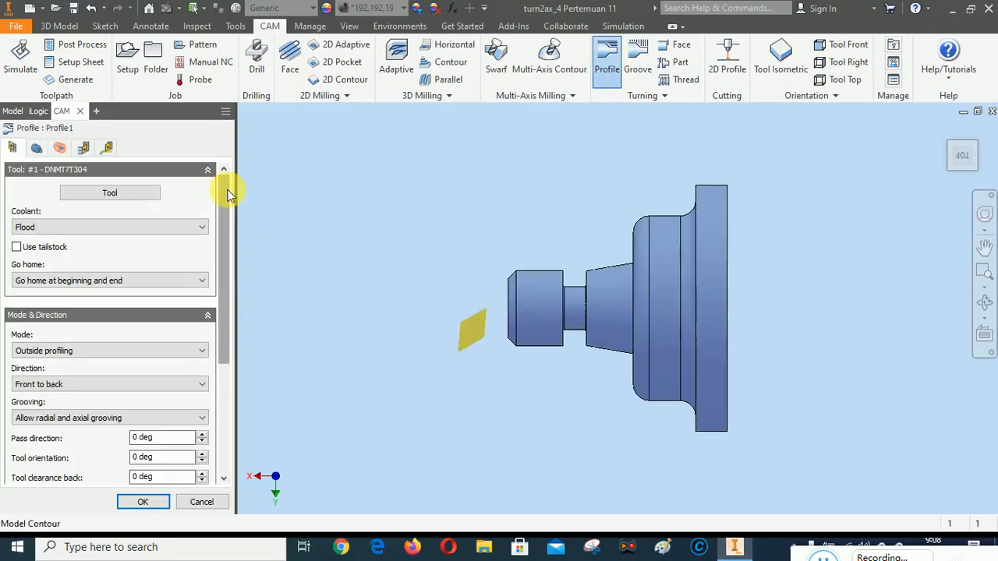
pyautogui.moveTo(228, 201); pyautogui.dragTo(245, 186)
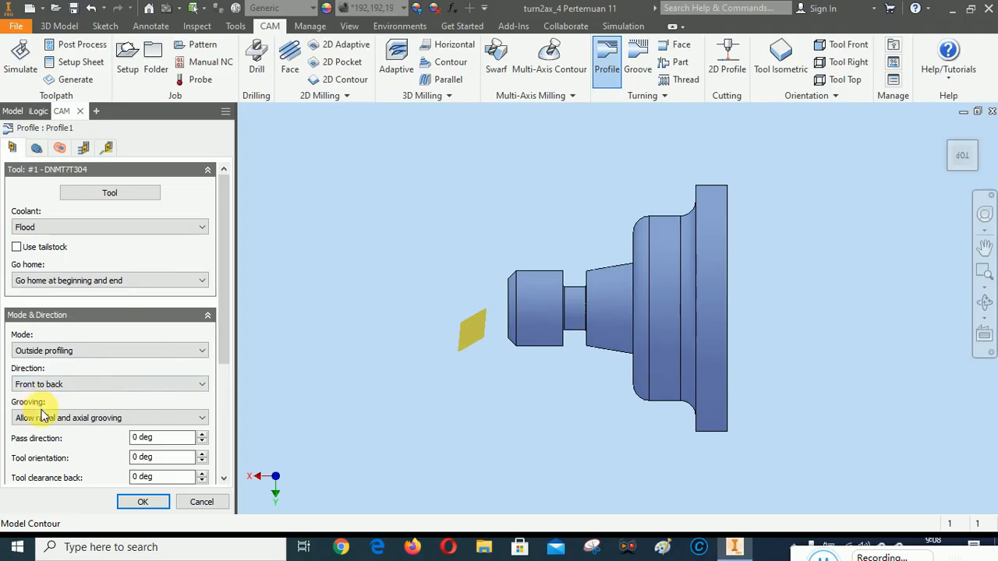
pyautogui.click(92, 419)
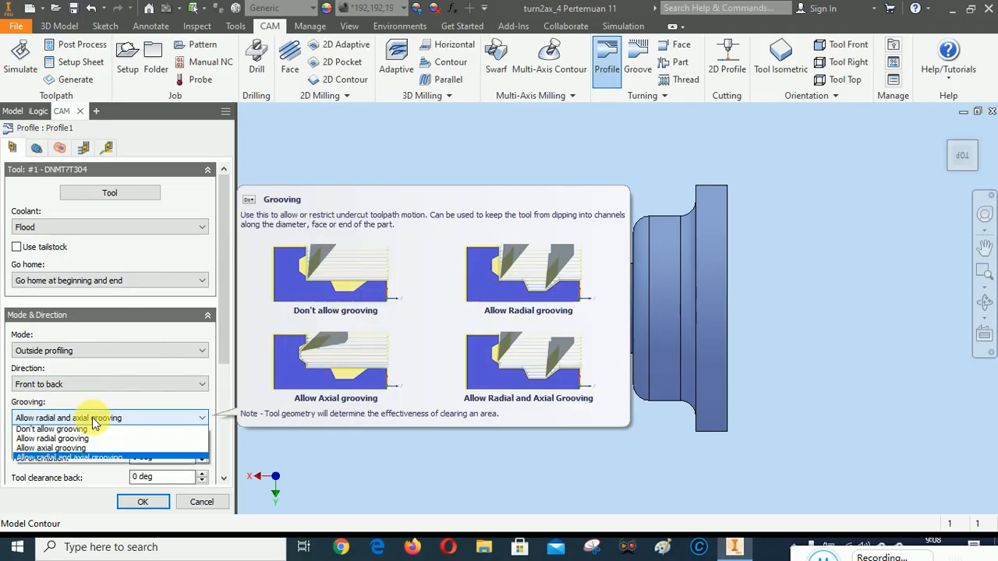
pyautogui.click(78, 430)
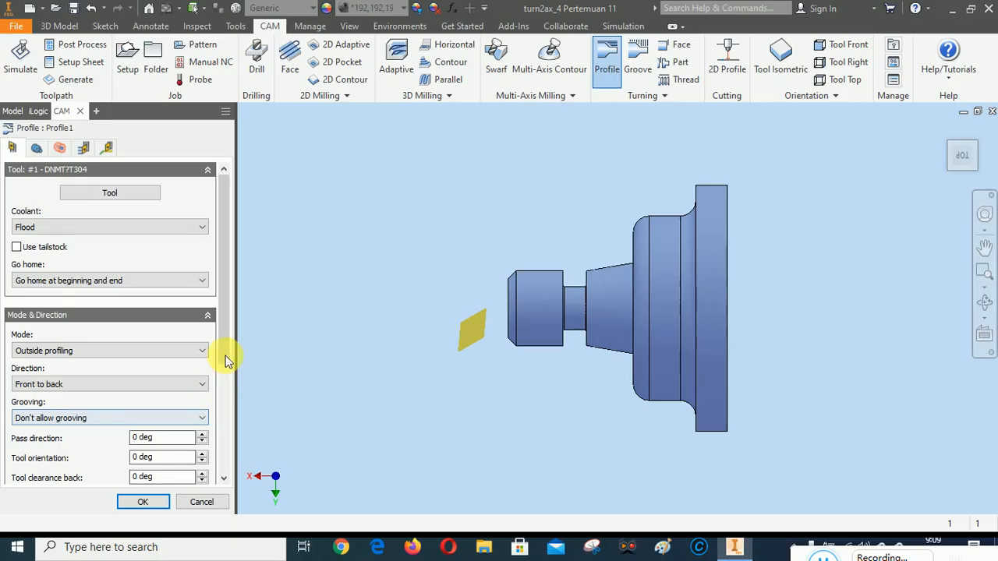
# Set the Profile operation's back offset to -5 mm from the model back
pyautogui.moveTo(220, 320); pyautogui.dragTo(226, 286)
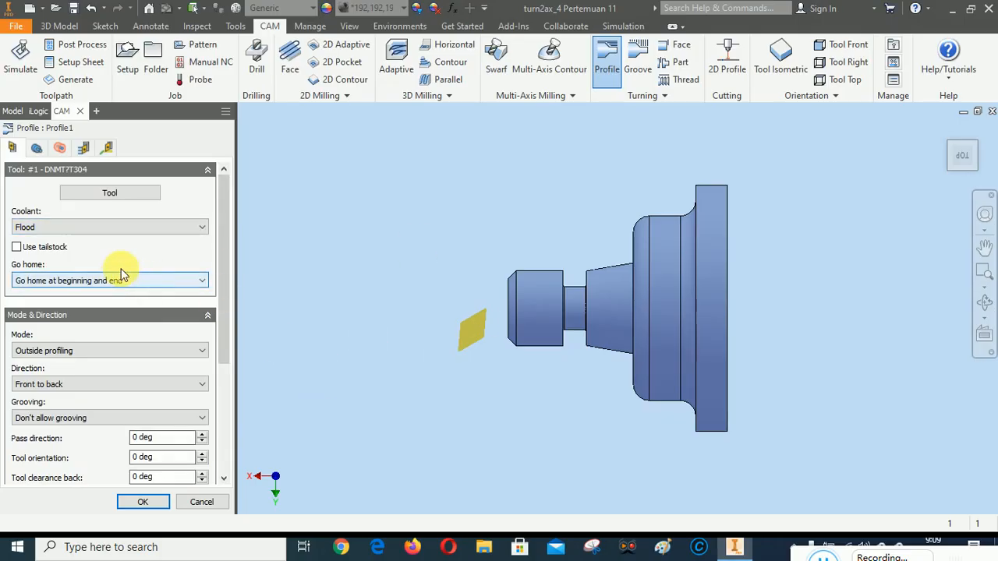
pyautogui.click(37, 149)
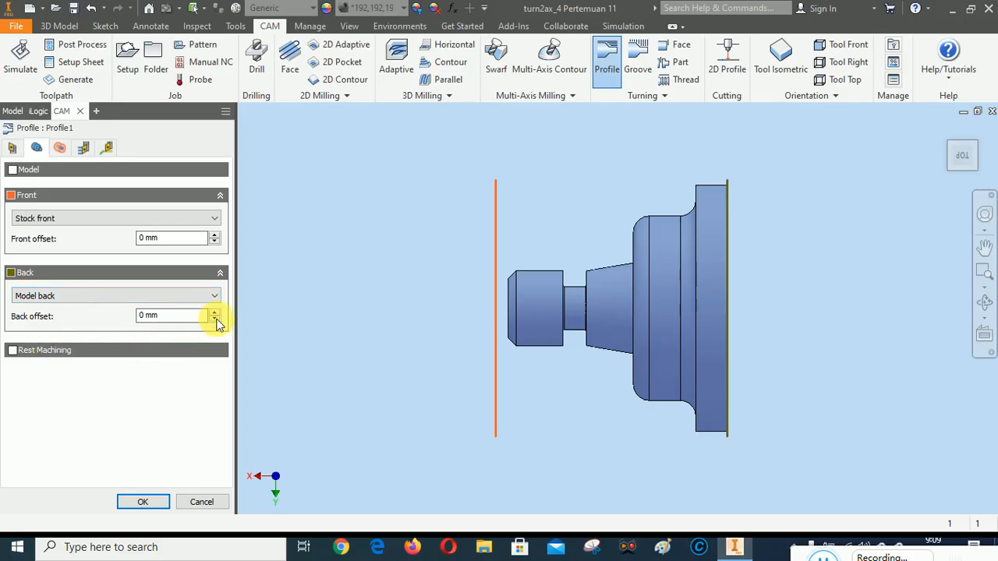
pyautogui.moveTo(217, 324)
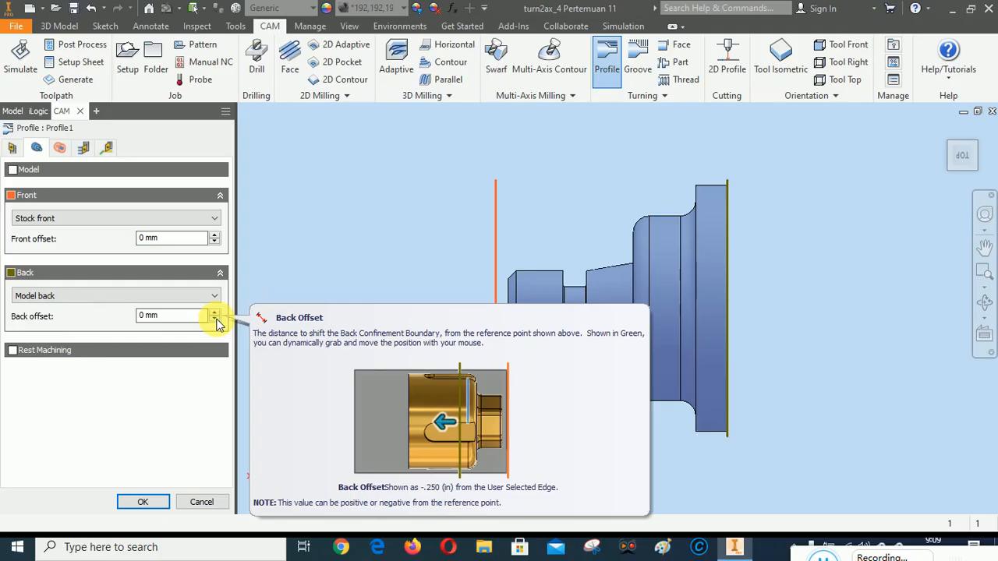
pyautogui.click(216, 313)
pyautogui.click(216, 313)
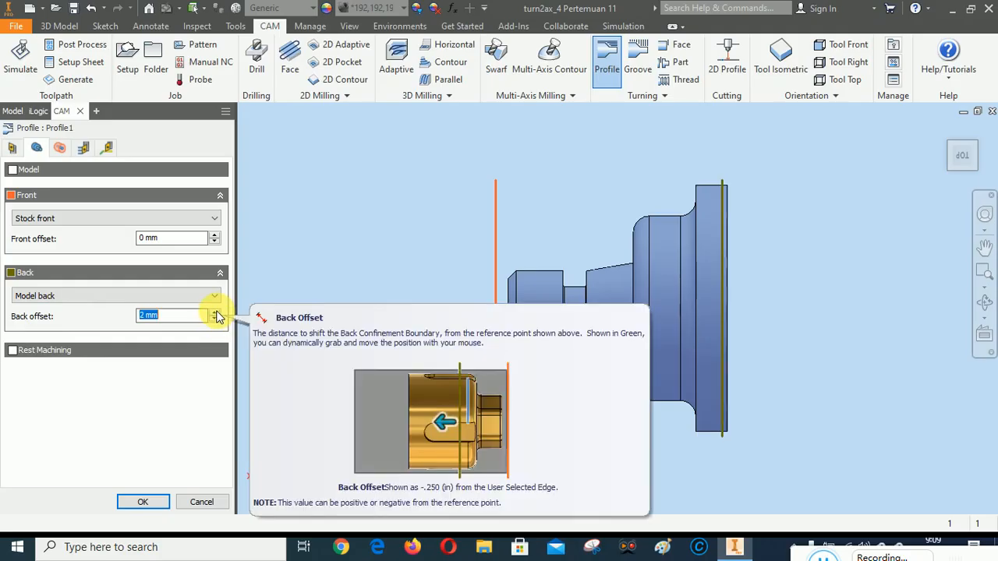
pyautogui.click(215, 322)
pyautogui.click(216, 322)
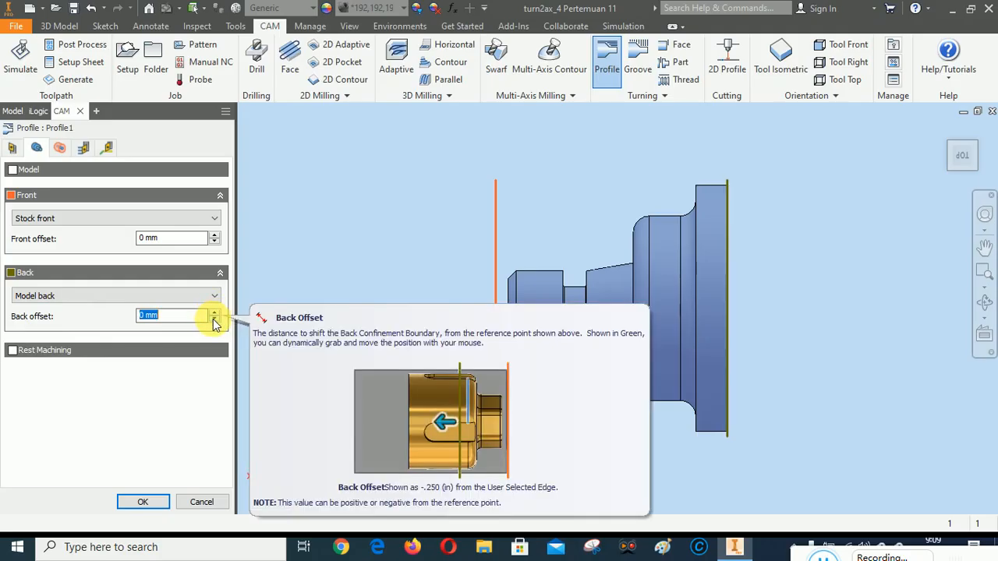
pyautogui.click(215, 322)
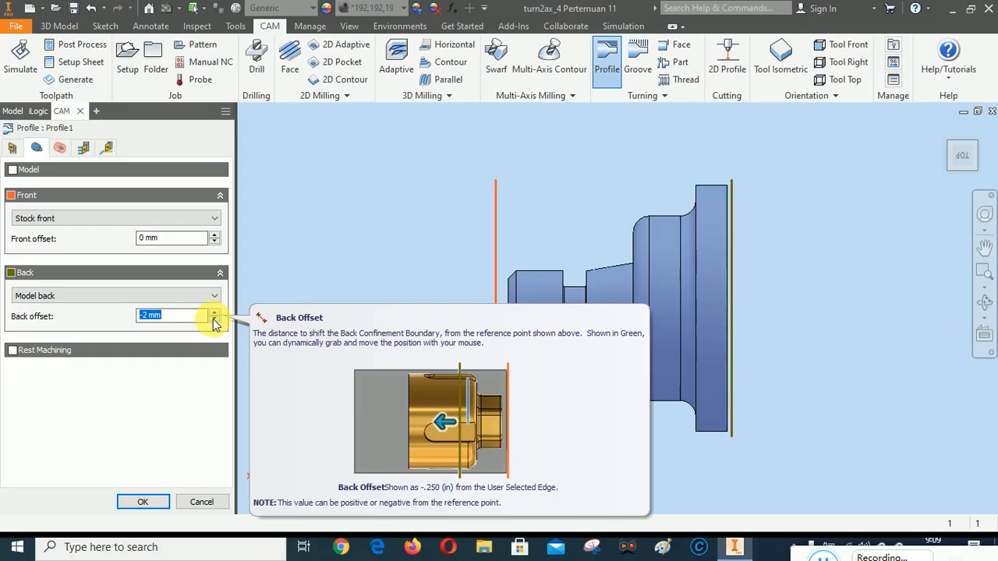
pyautogui.click(216, 323)
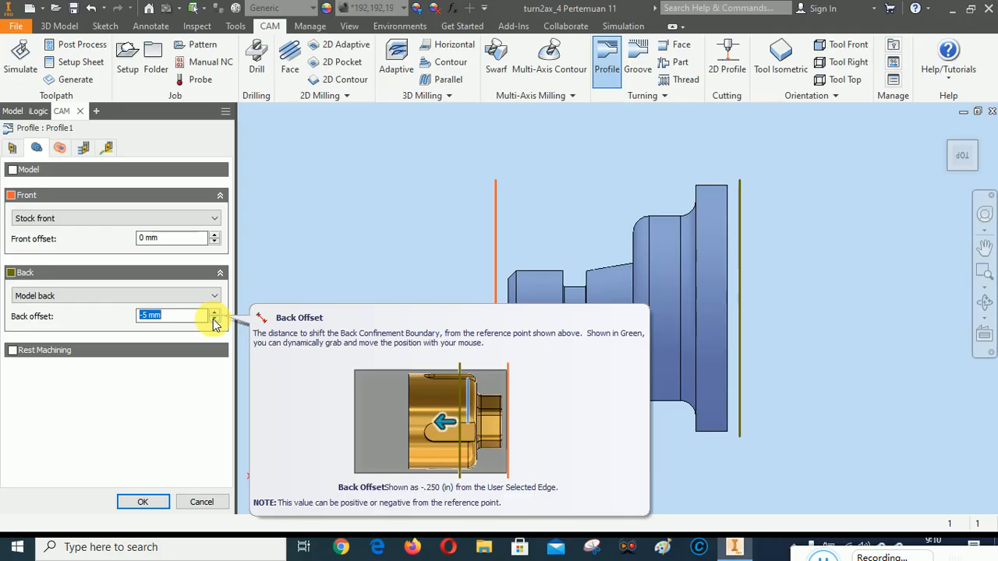
# Check the Profile operation's radius settings and set the finishing stepover to 0,2 mm
pyautogui.click(61, 147)
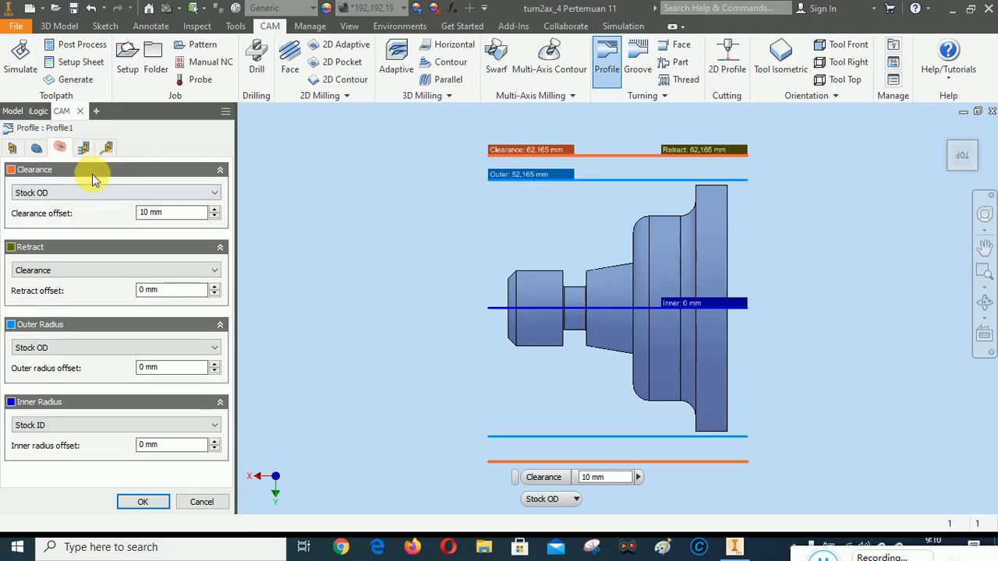
pyautogui.click(83, 147)
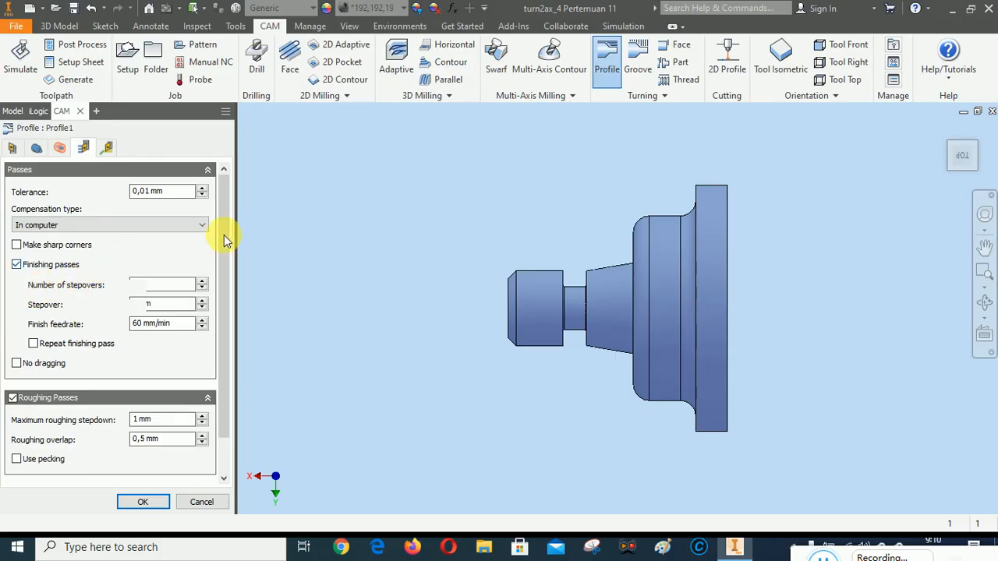
pyautogui.scroll(-1, 224, 244)
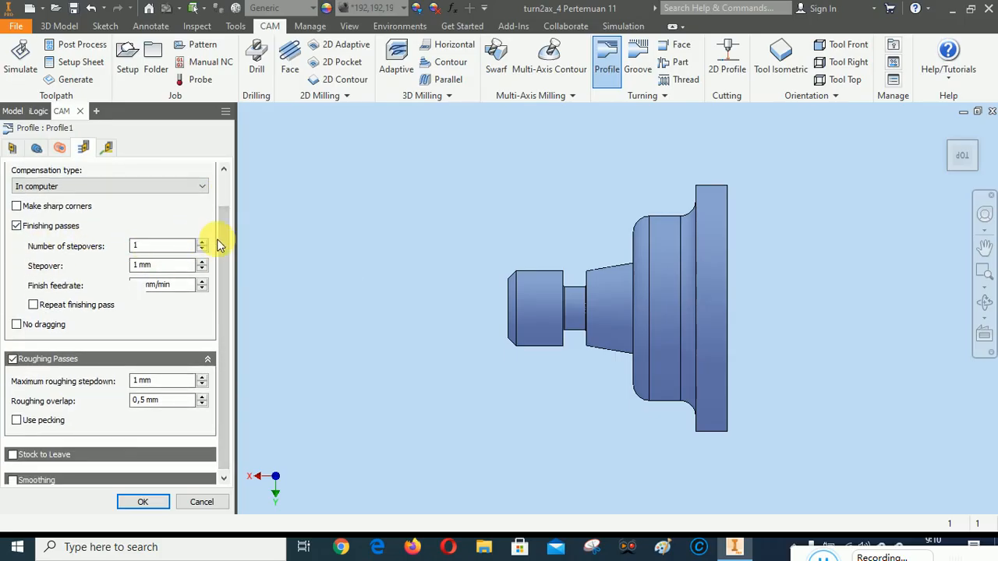
pyautogui.moveTo(223, 239)
pyautogui.mouseDown()
pyautogui.moveTo(223, 228)
pyautogui.moveTo(221, 251)
pyautogui.mouseUp()
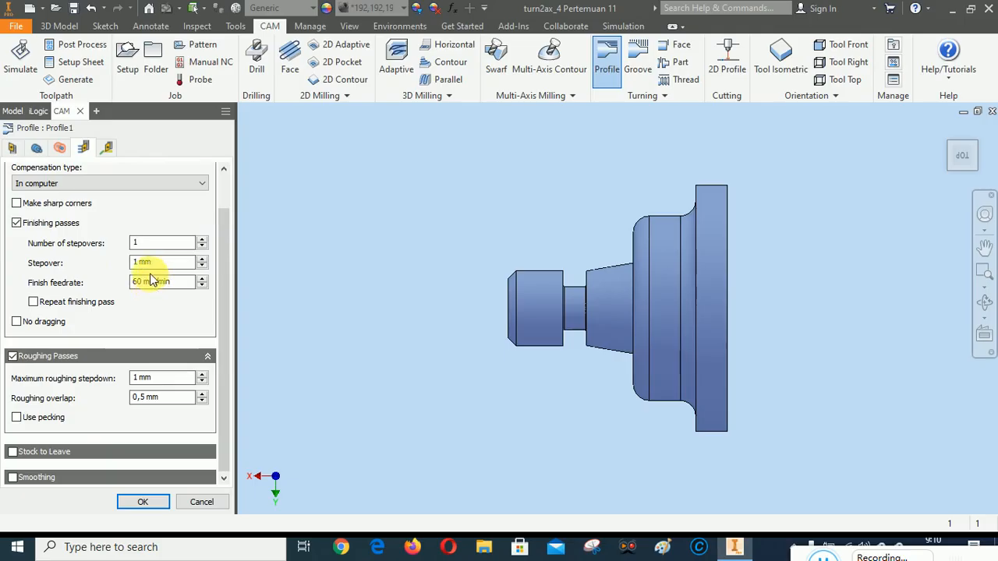
pyautogui.moveTo(138, 265); pyautogui.dragTo(130, 266)
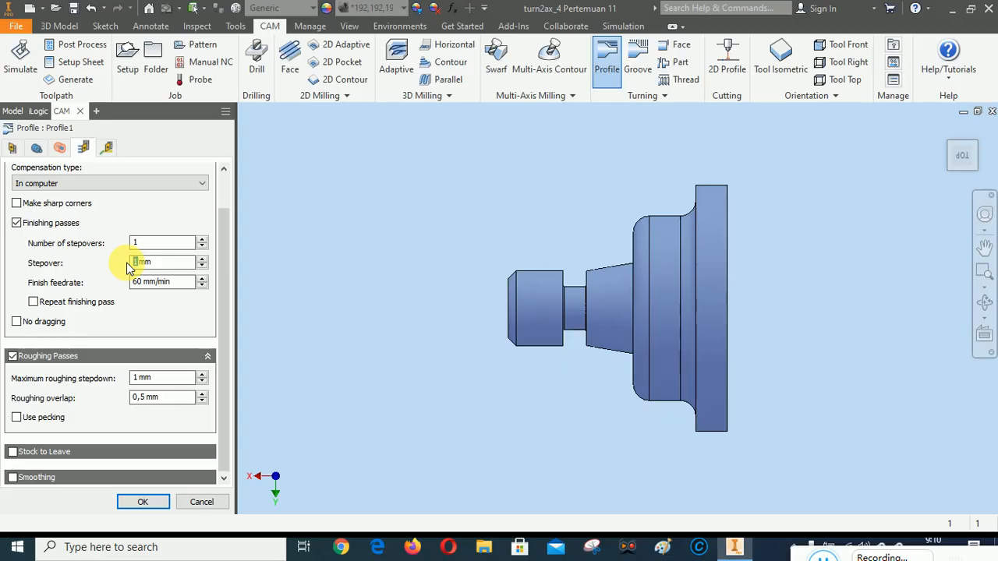
pyautogui.write('0,2')
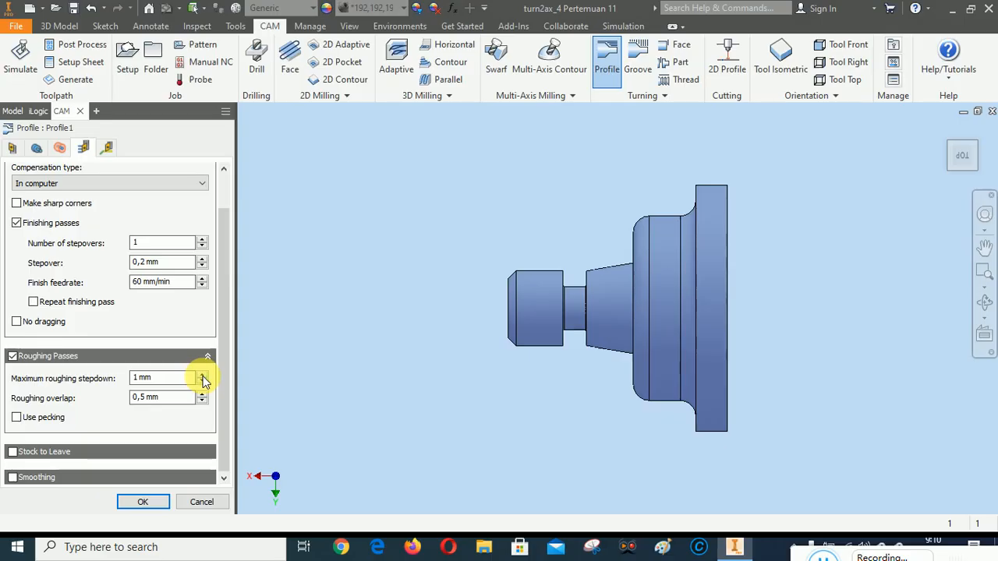
# Set the maximum roughing stepdown to 2 mm and the roughing overlap to 0,2 mm
pyautogui.moveTo(205, 379)
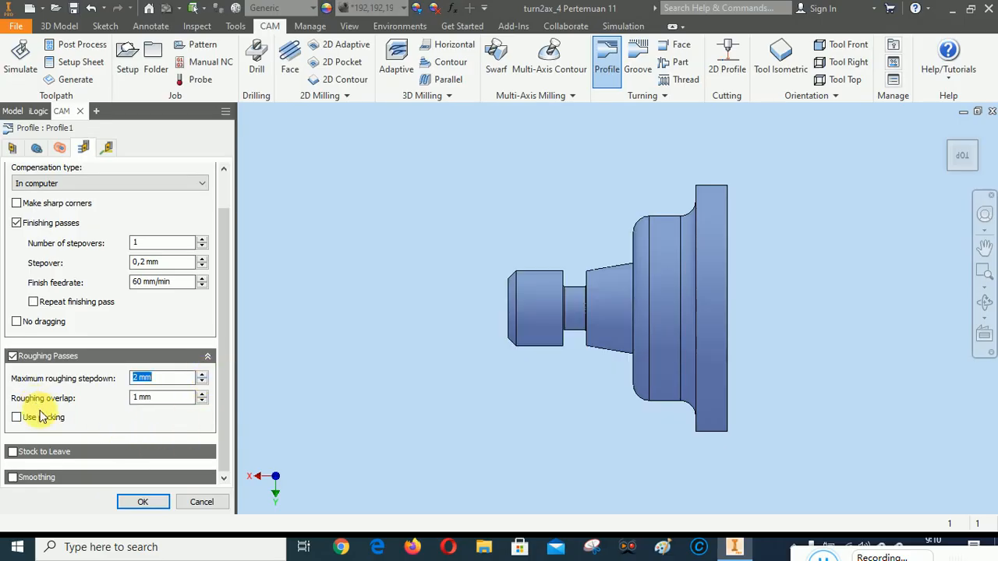
pyautogui.click(136, 401)
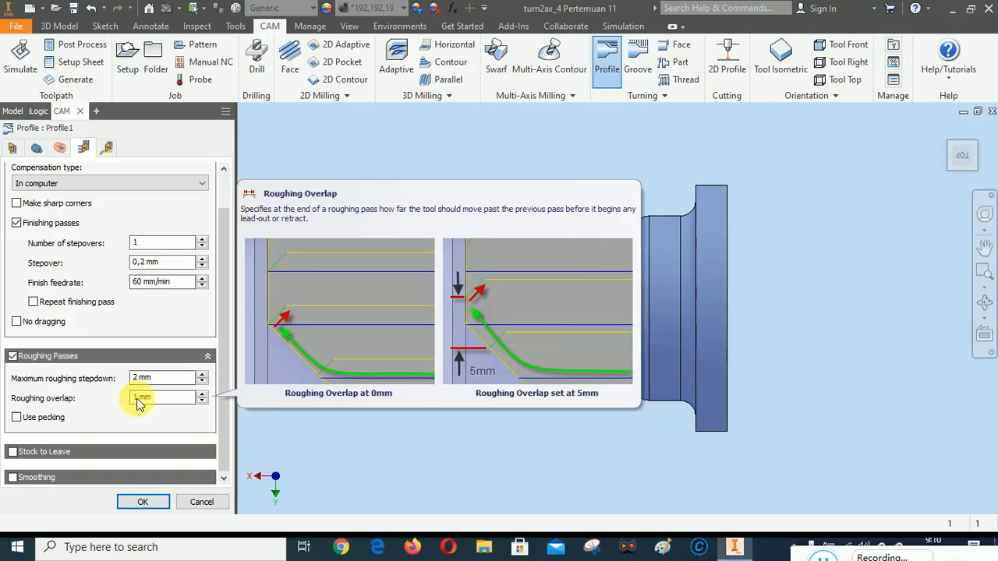
pyautogui.write('0,2')
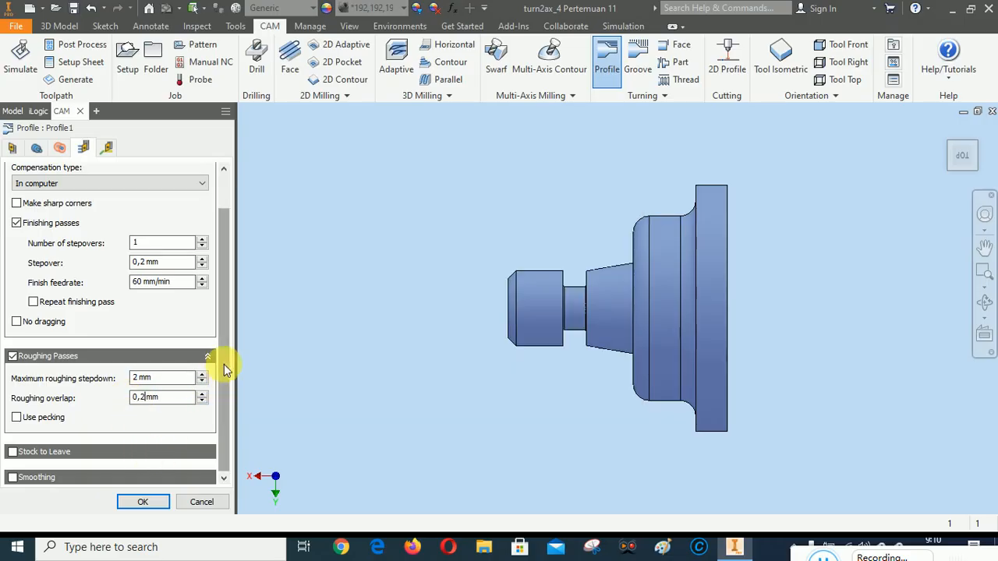
pyautogui.moveTo(226, 402); pyautogui.dragTo(228, 375)
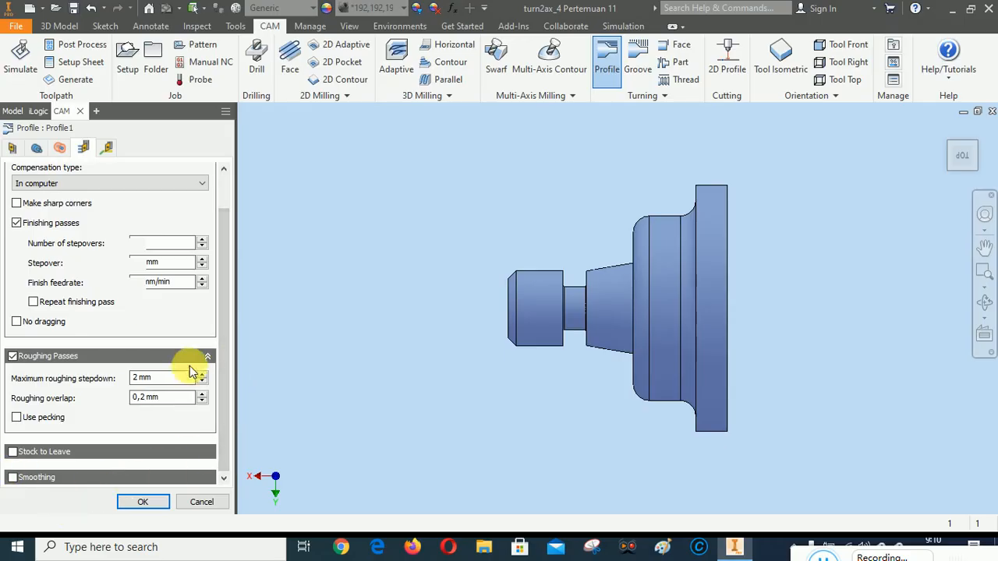
pyautogui.moveTo(224, 324); pyautogui.dragTo(223, 244)
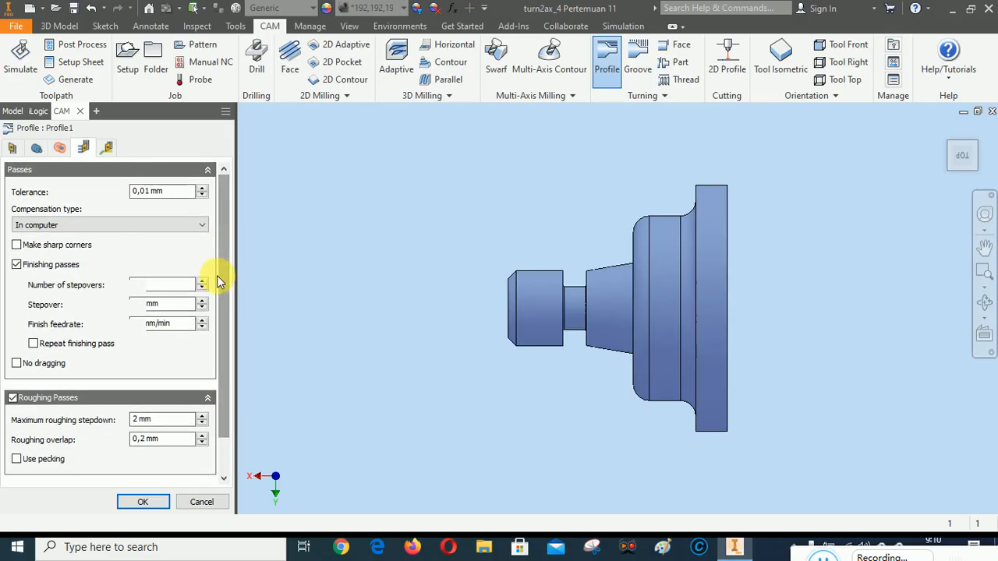
# Check the linking settings, finish the Profile operation and look at its tool and toolpath entries in Setup1
pyautogui.click(107, 148)
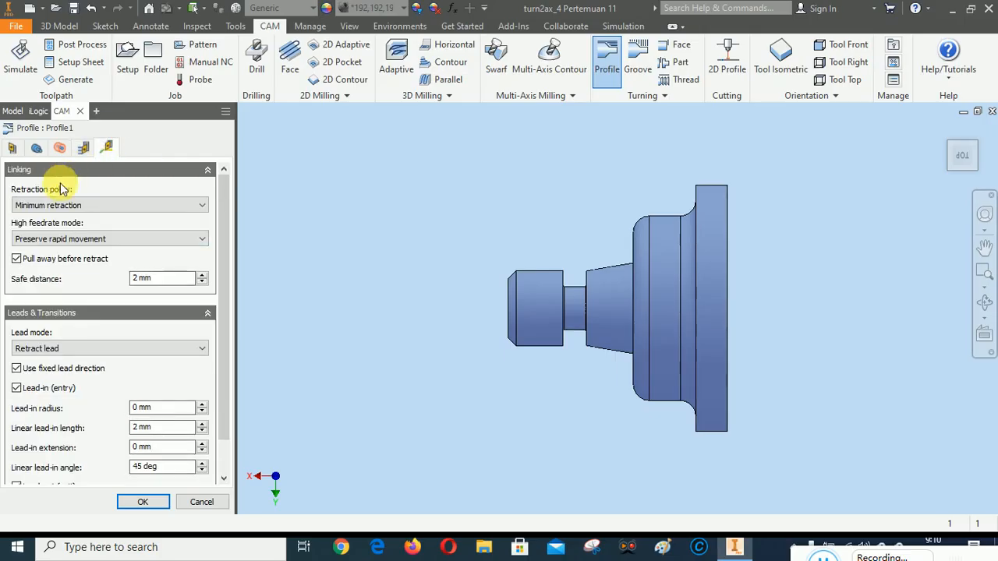
pyautogui.moveTo(223, 225); pyautogui.dragTo(228, 187)
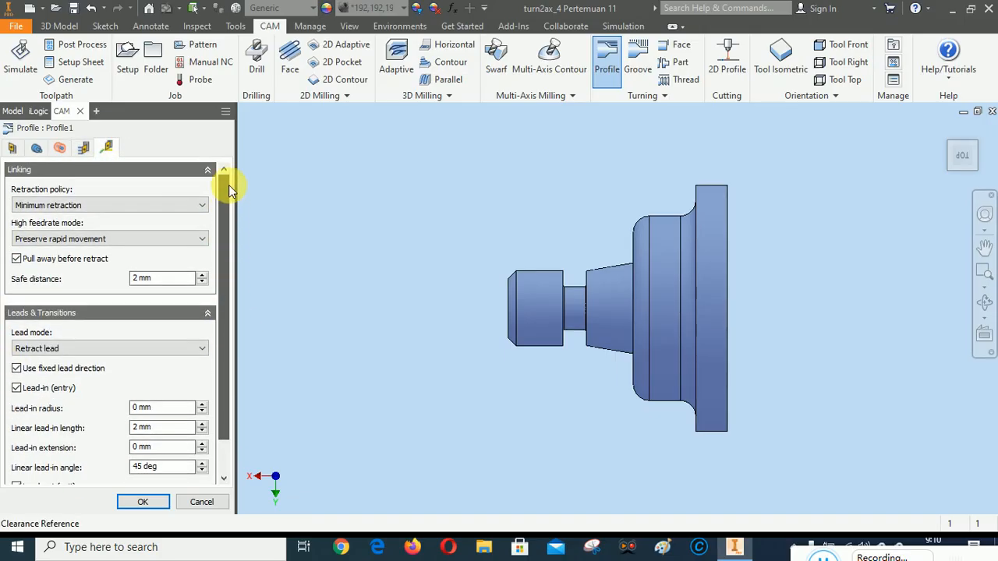
pyautogui.click(142, 501)
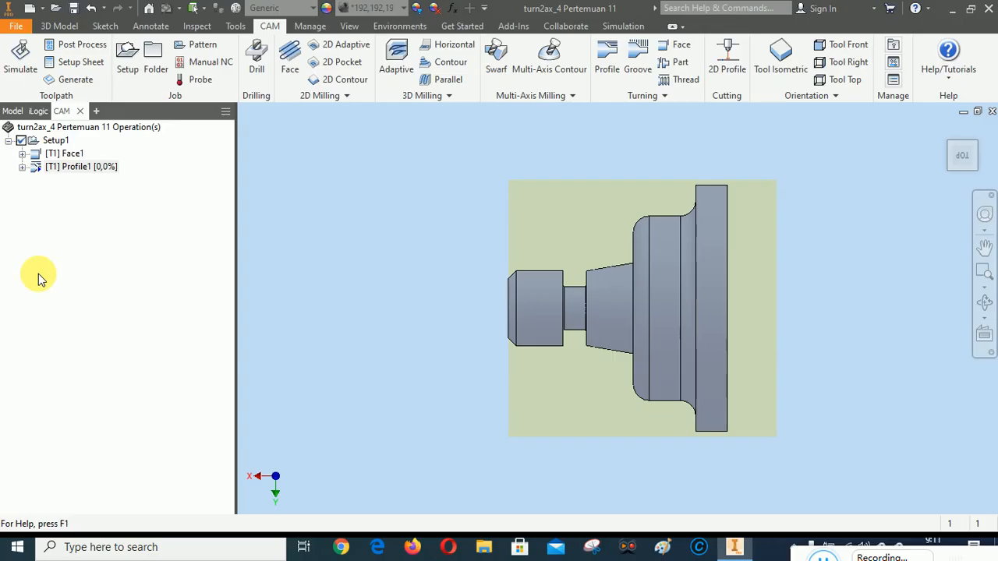
pyautogui.click(22, 167)
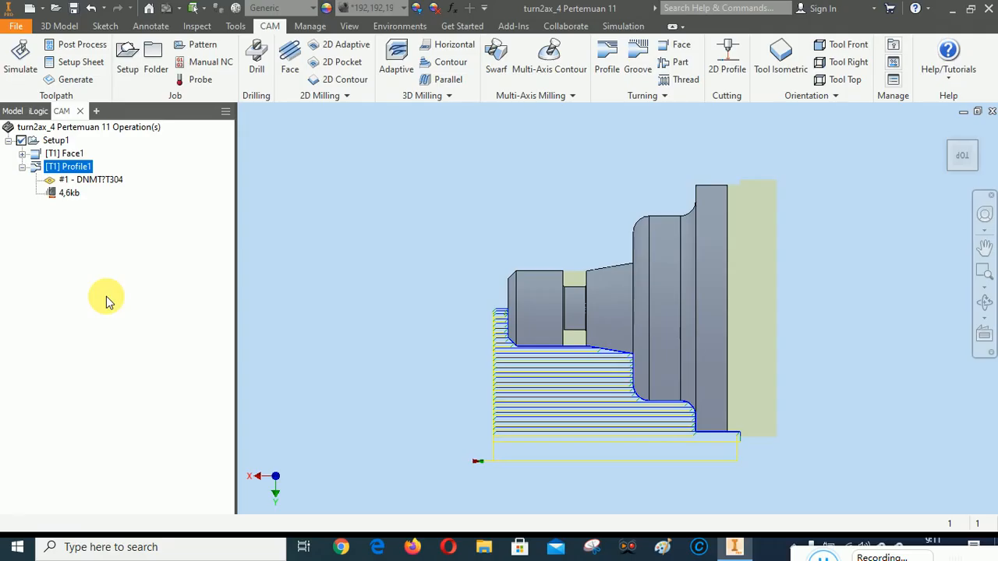
pyautogui.click(22, 168)
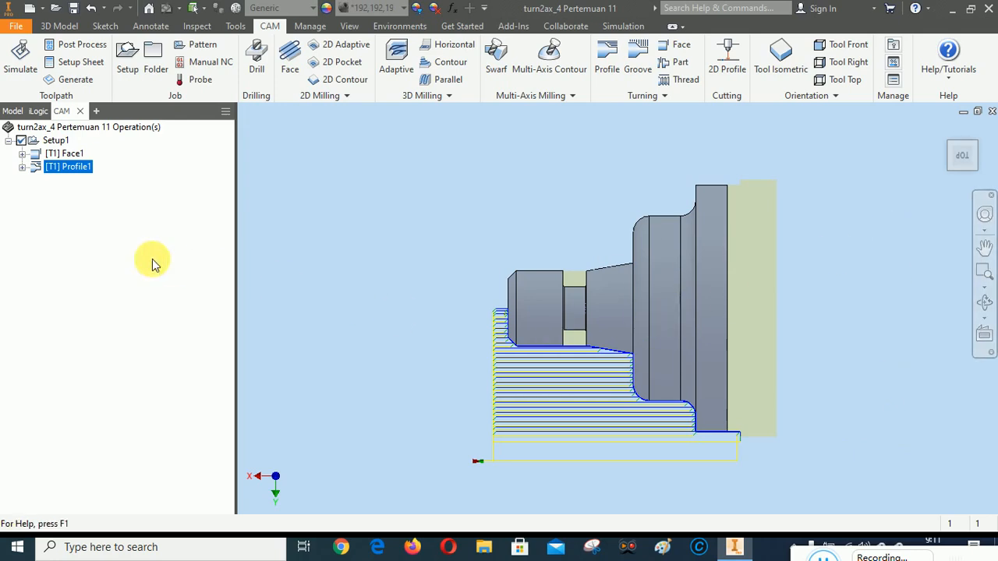
# Simulate all operations in Setup1 through the facing and profiling cuts, and close the simulation
pyautogui.rightClick(56, 142)
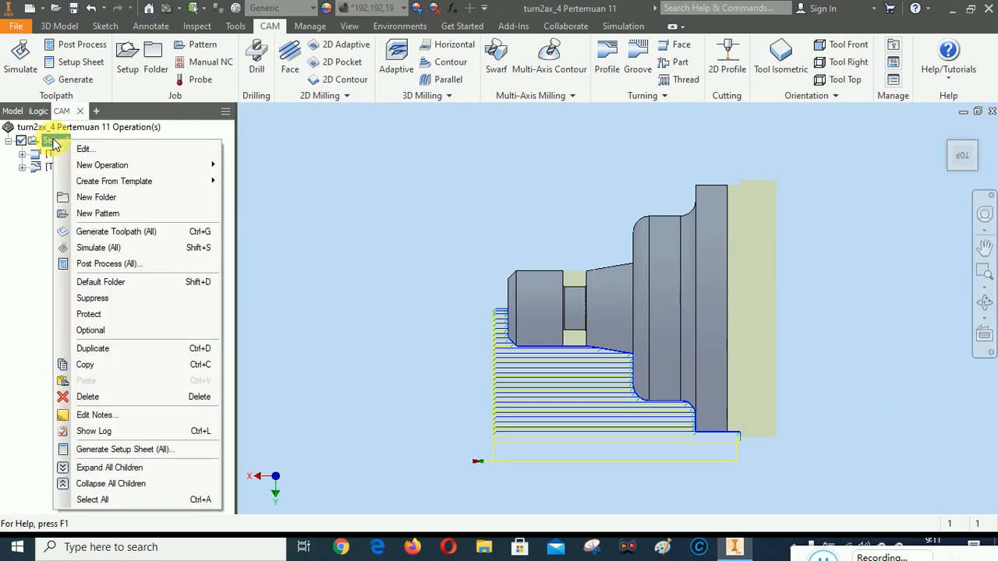
pyautogui.click(96, 248)
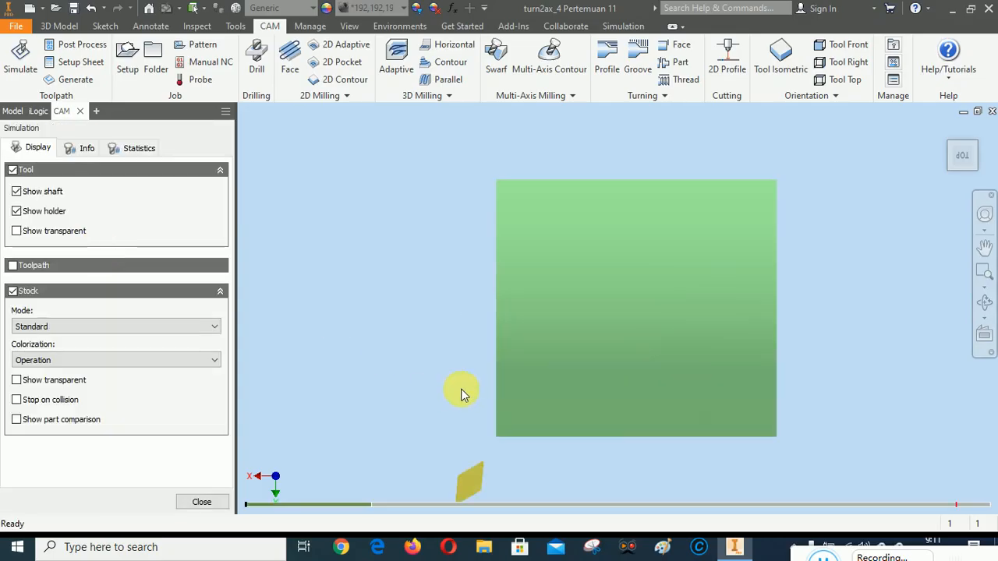
pyautogui.rightClick(363, 180)
pyautogui.click(417, 183)
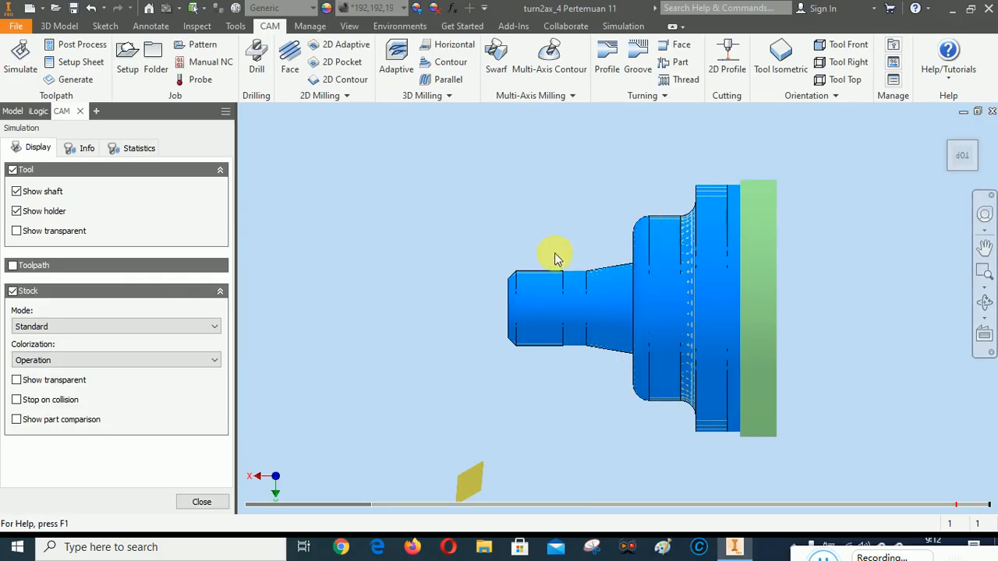
pyautogui.click(202, 502)
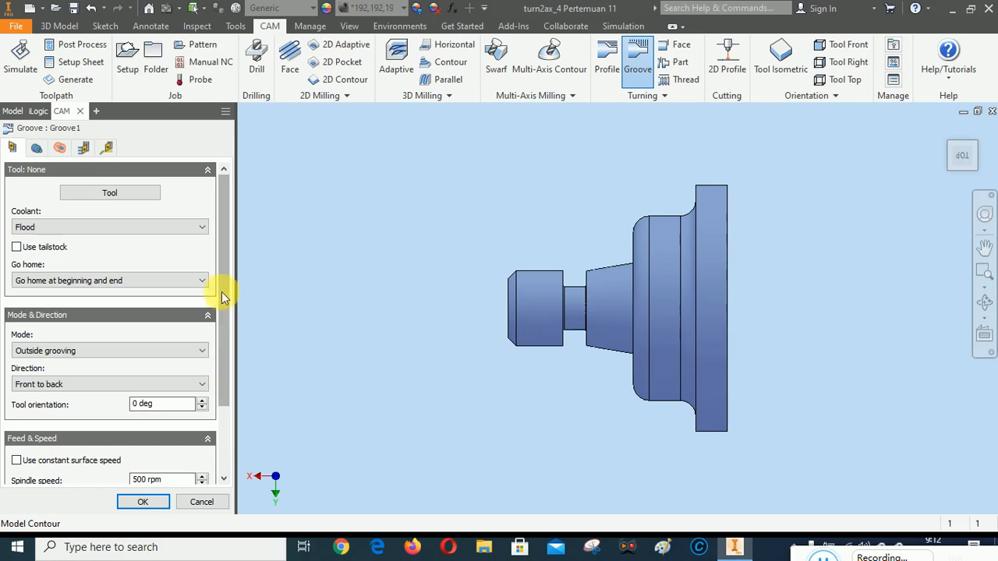
# Start an outside Groove operation and begin a new turning tool for it
pyautogui.moveTo(225, 285); pyautogui.dragTo(257, 245)
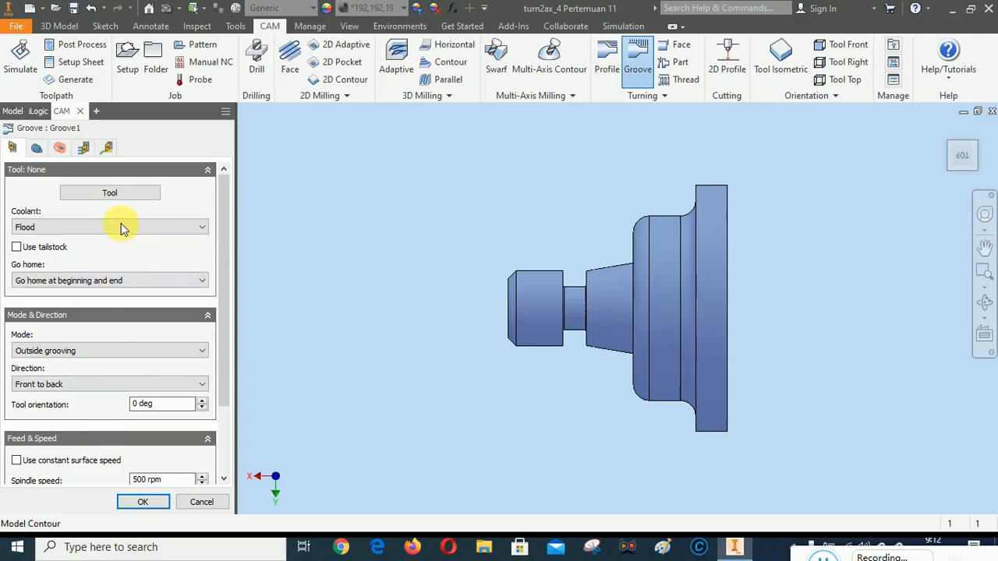
pyautogui.click(112, 193)
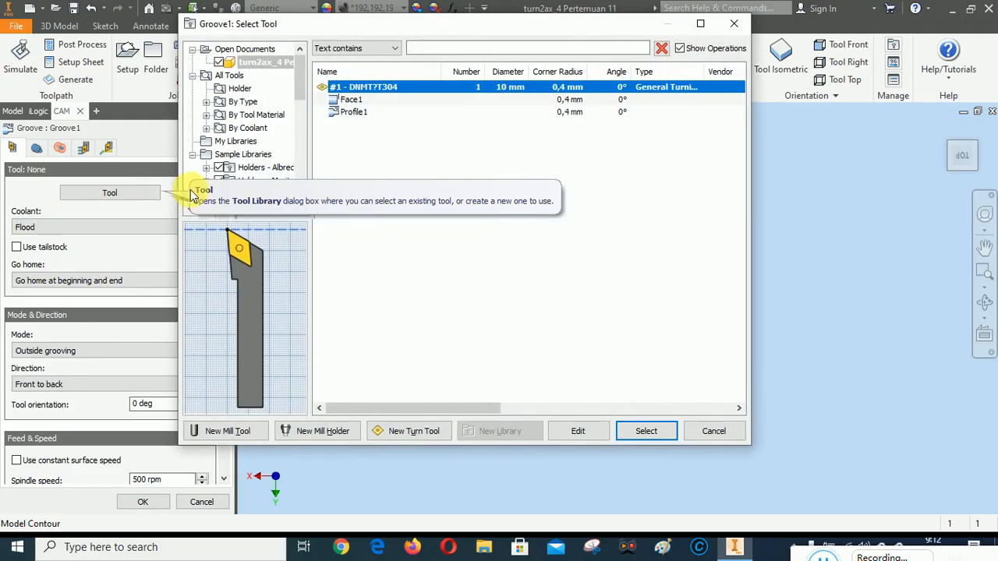
pyautogui.click(406, 431)
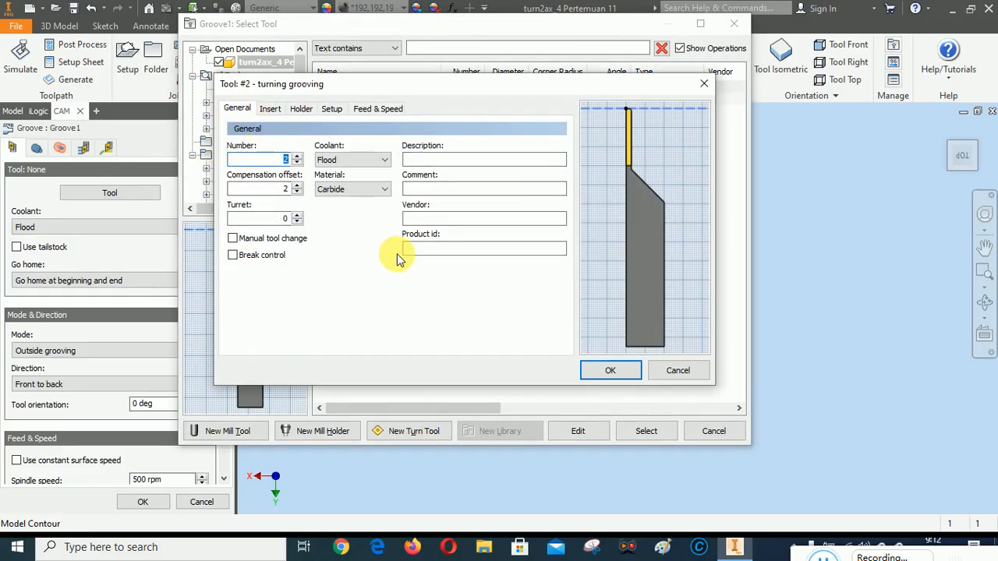
# Give the grooving tool a square insert with a 0,4 mm corner radius and a 2 mm width
pyautogui.click(272, 110)
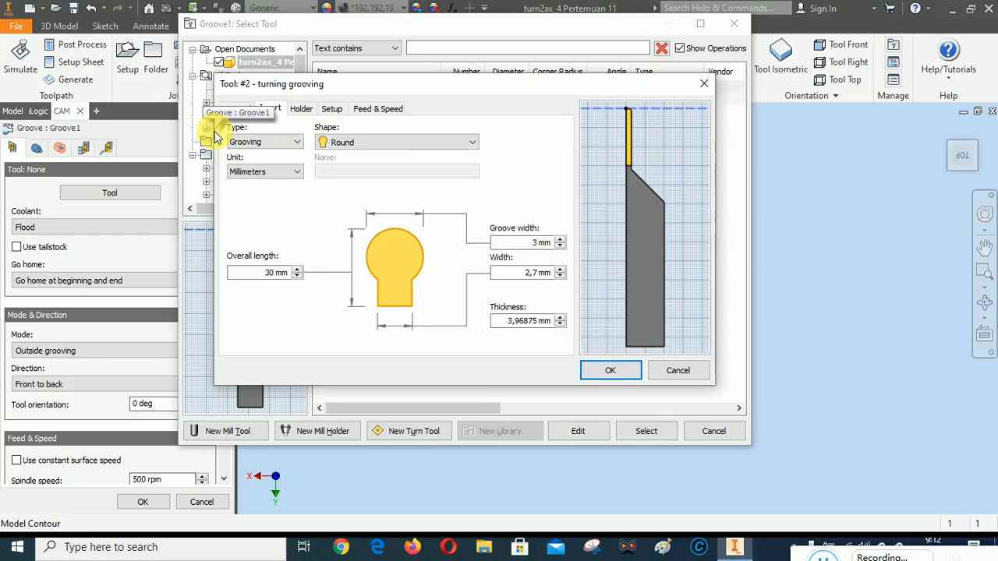
pyautogui.click(397, 143)
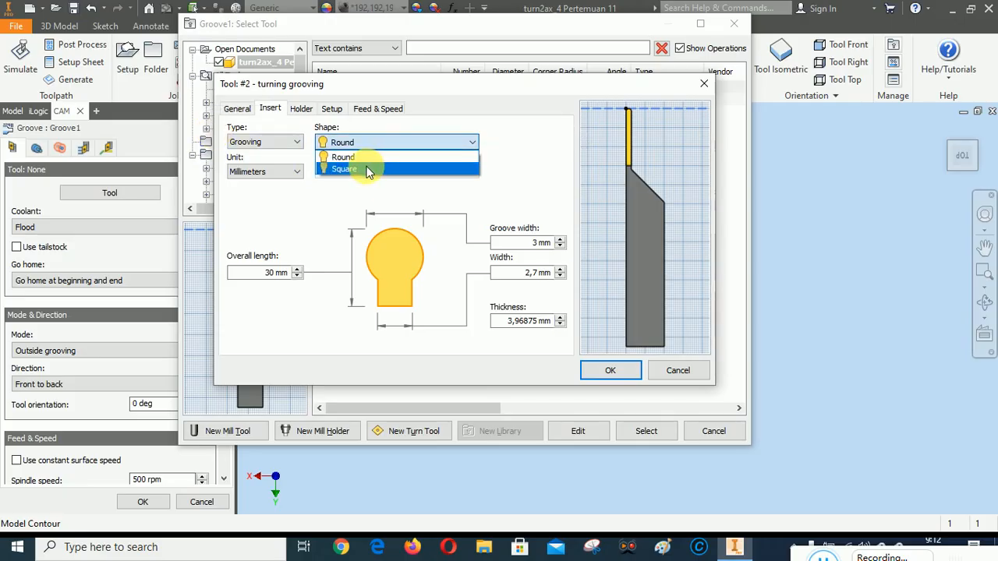
pyautogui.click(369, 170)
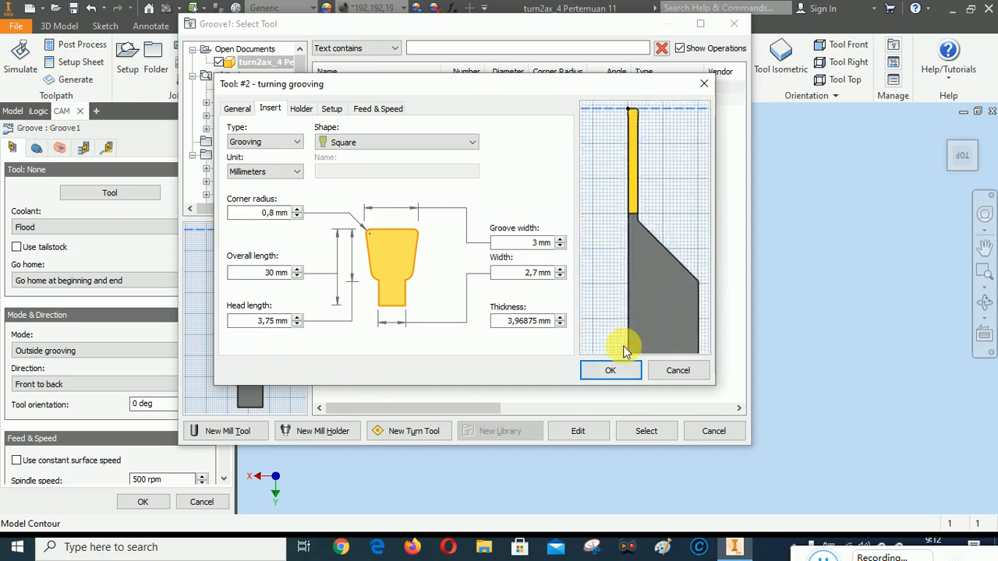
pyautogui.click(297, 216)
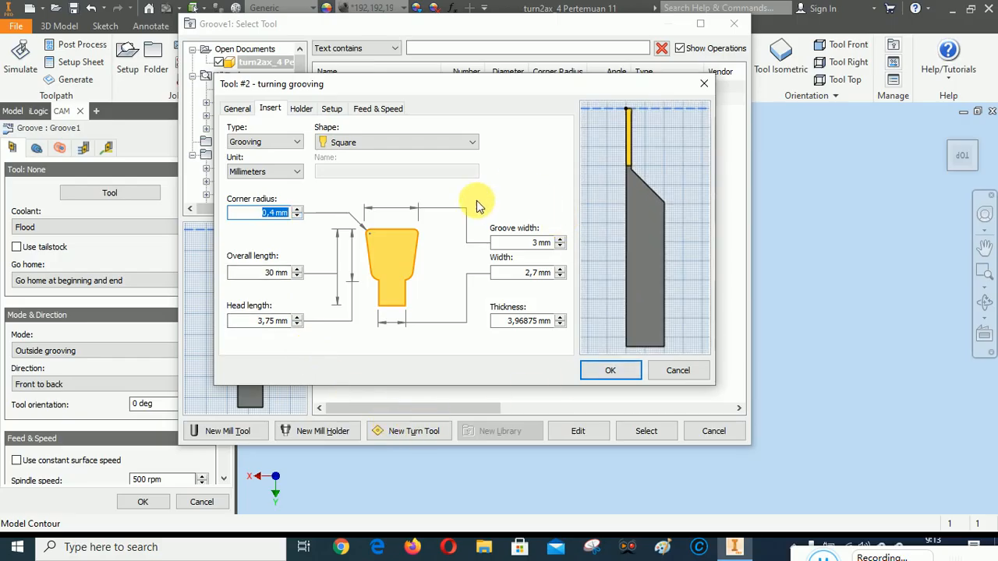
pyautogui.click(562, 276)
pyautogui.click(562, 276)
pyautogui.click(562, 276)
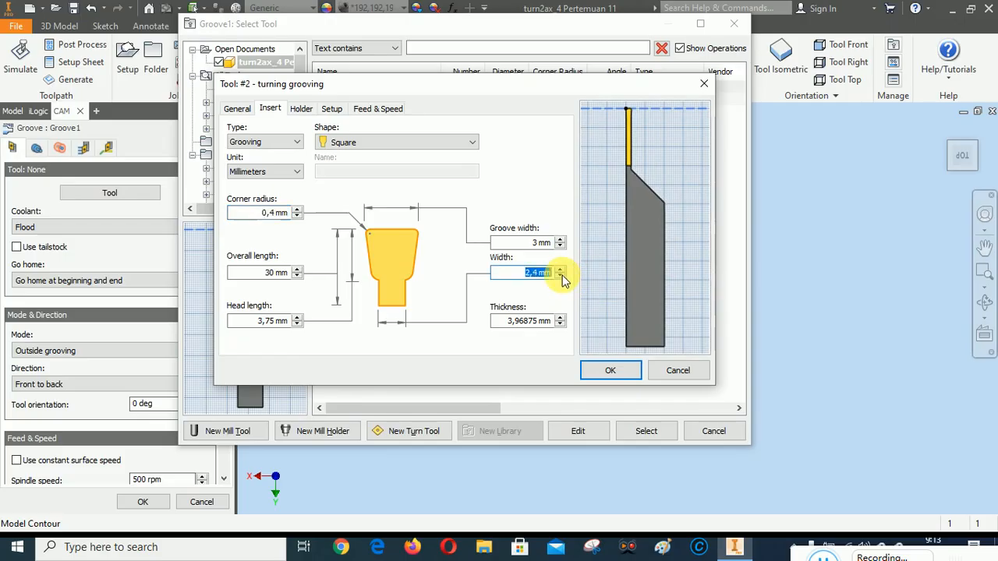
pyautogui.click(561, 276)
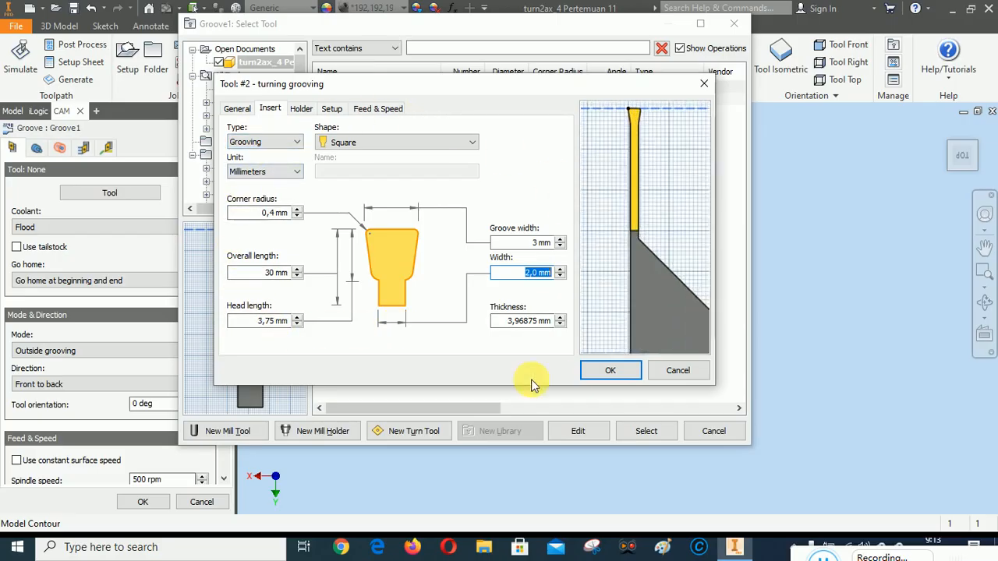
# Set the tool holder's head length to 52 mm, overall length to 95 mm, and shank height and width to 12 mm
pyautogui.click(302, 110)
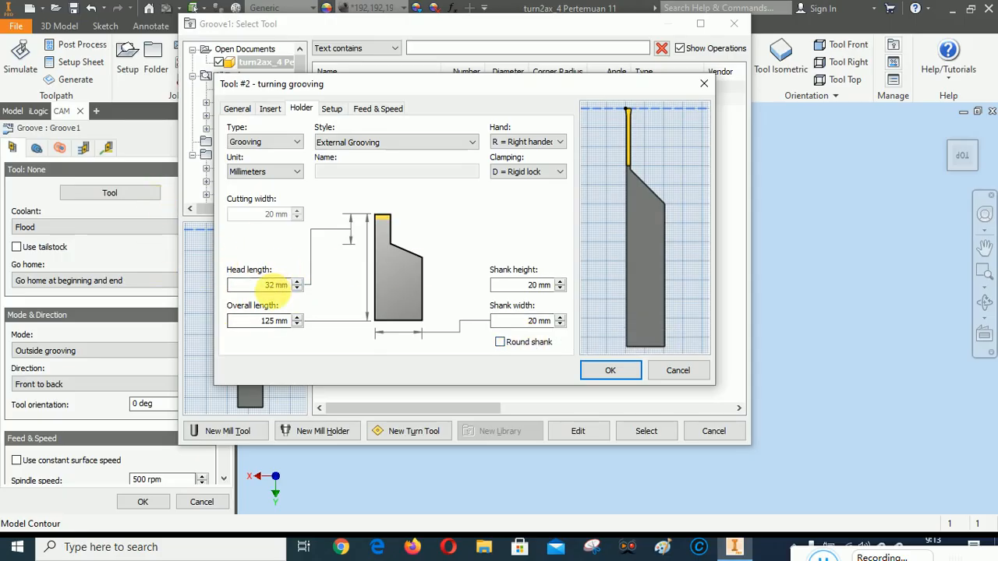
pyautogui.click(276, 285)
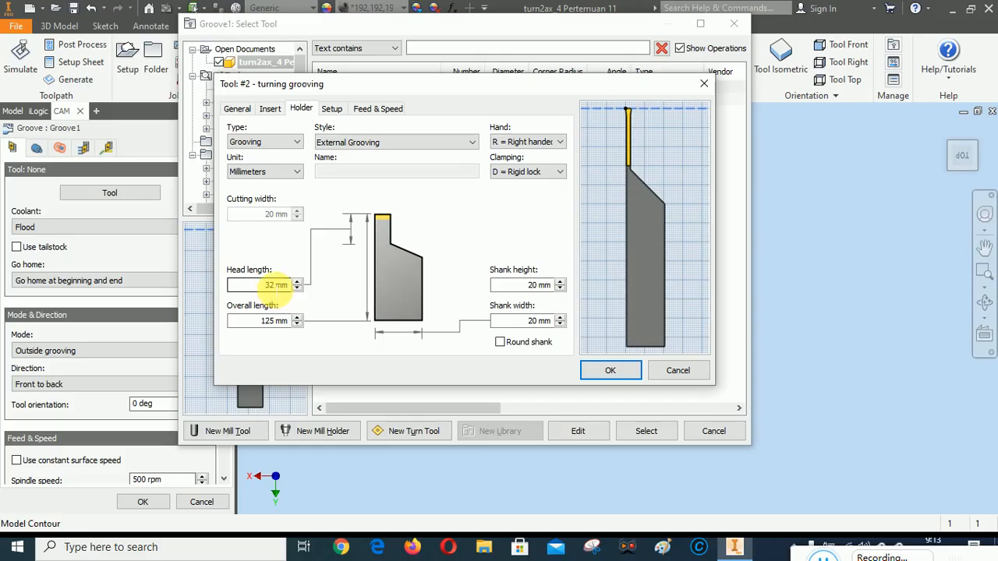
pyautogui.moveTo(271, 287); pyautogui.dragTo(258, 288)
pyautogui.write('5')
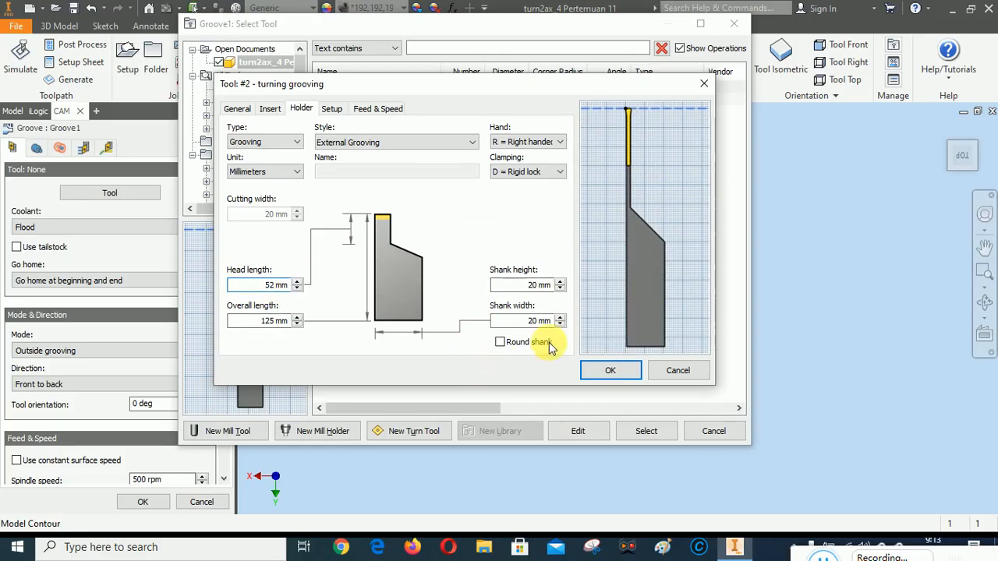
pyautogui.doubleClick(538, 285)
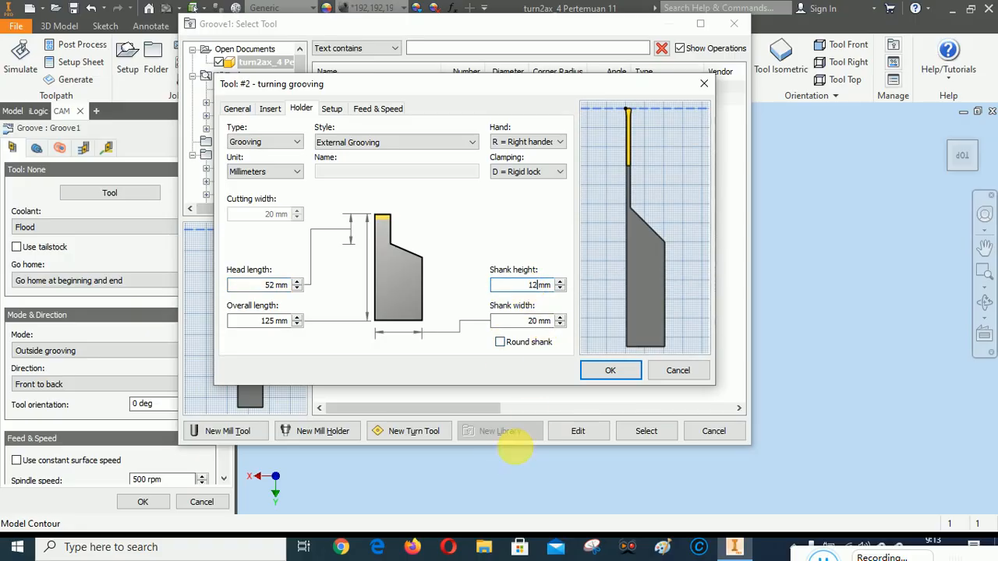
pyautogui.doubleClick(520, 320)
pyautogui.write('12')
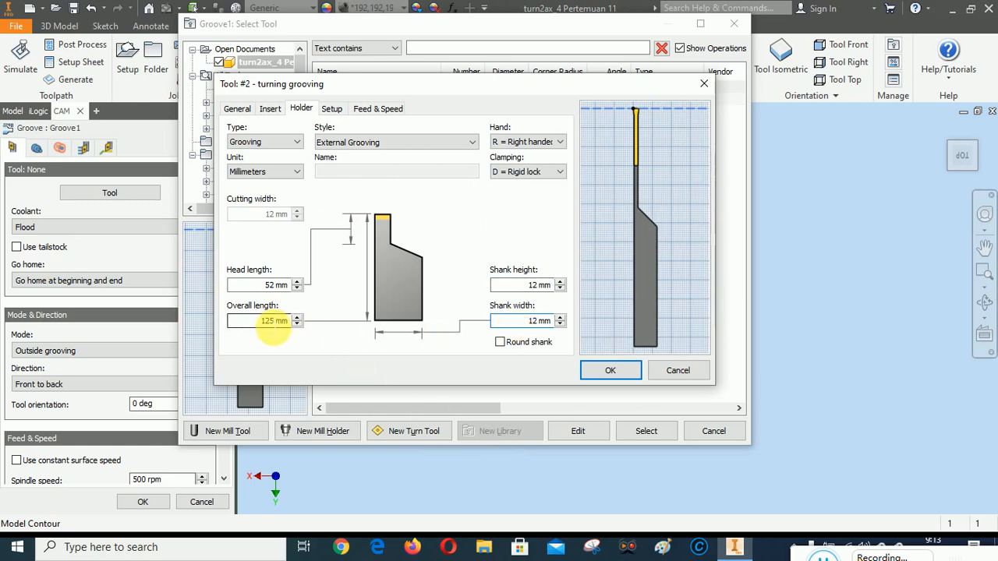
pyautogui.moveTo(269, 321); pyautogui.dragTo(241, 322)
pyautogui.write('8')
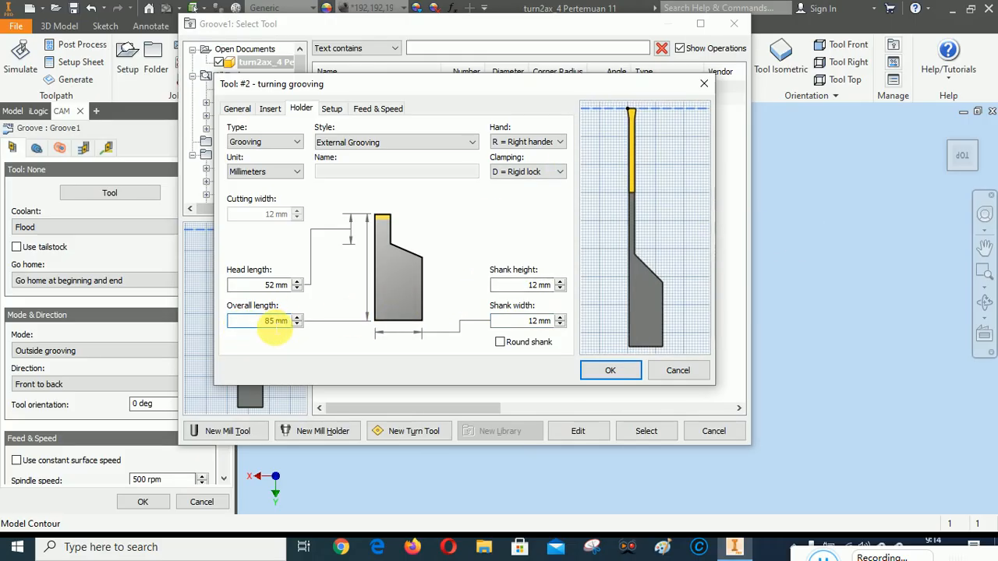
pyautogui.write('9')
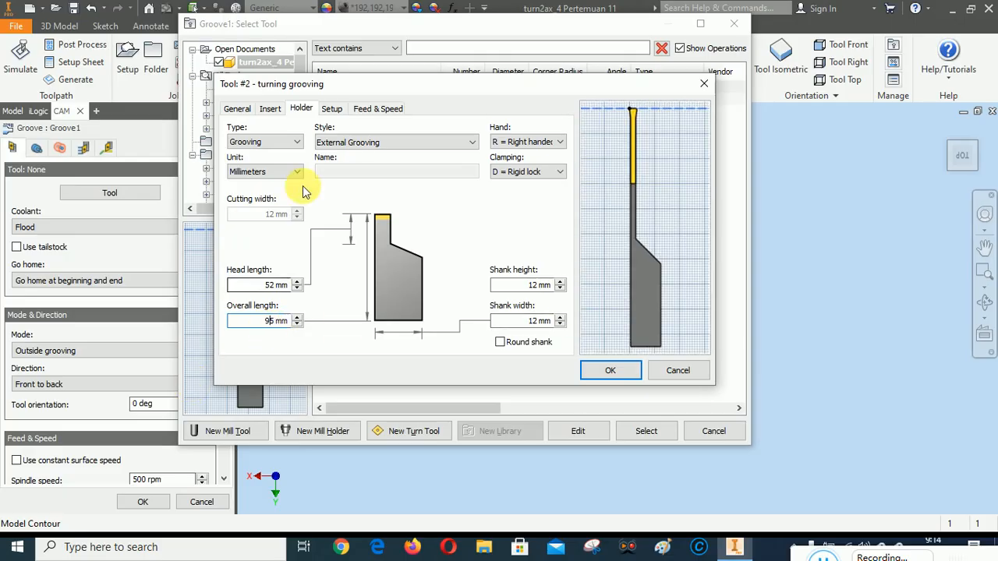
# Turn off constant surface speed and feed per revolution, and set the cutting, lead-in and lead-out feedrates to 60 mm/min
pyautogui.click(380, 108)
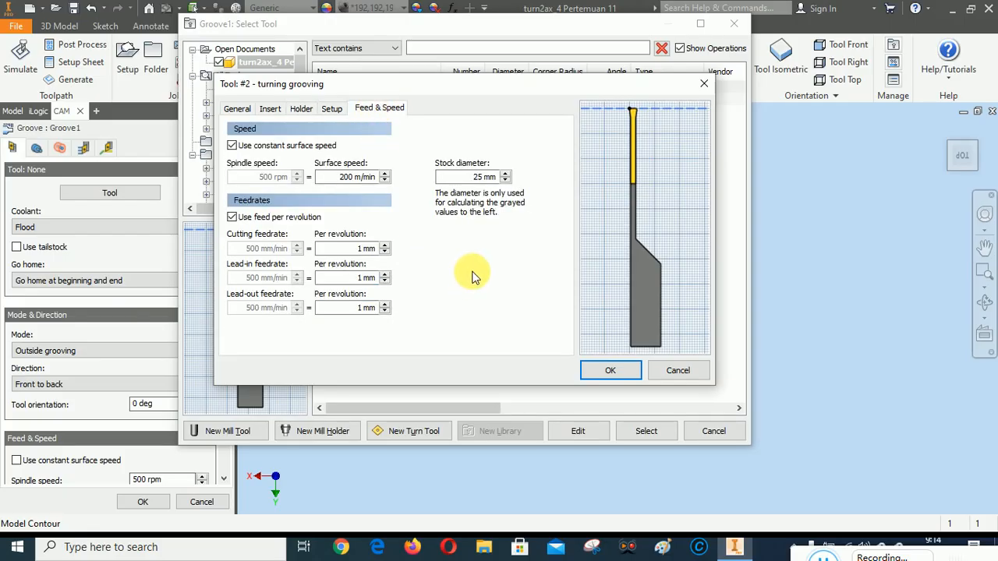
pyautogui.click(231, 146)
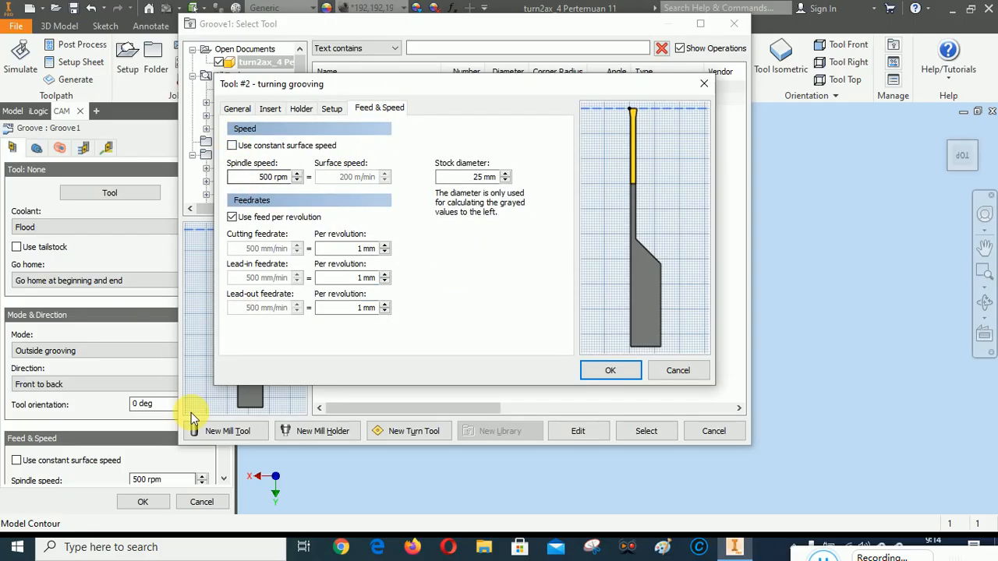
pyautogui.click(231, 217)
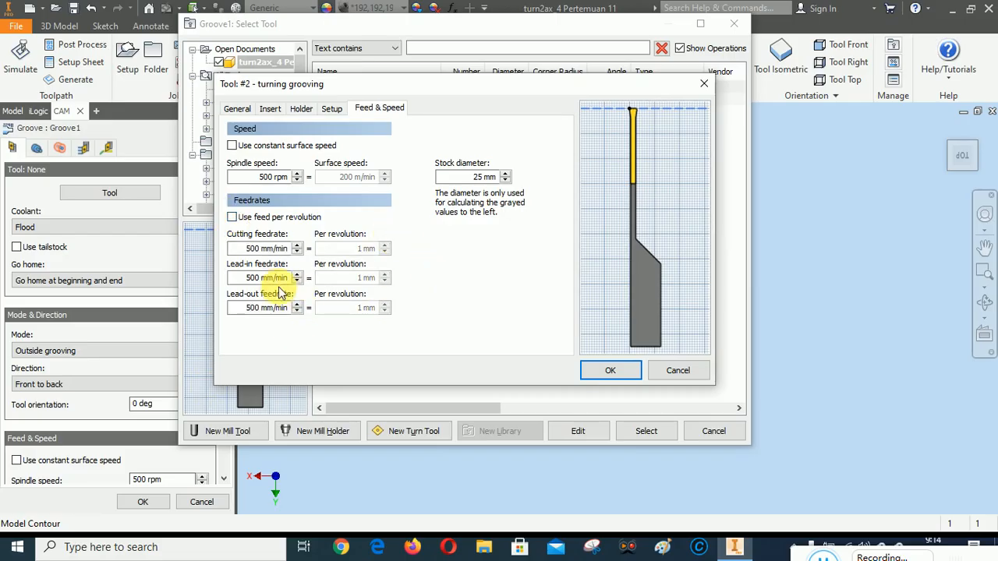
pyautogui.moveTo(258, 249); pyautogui.dragTo(224, 251)
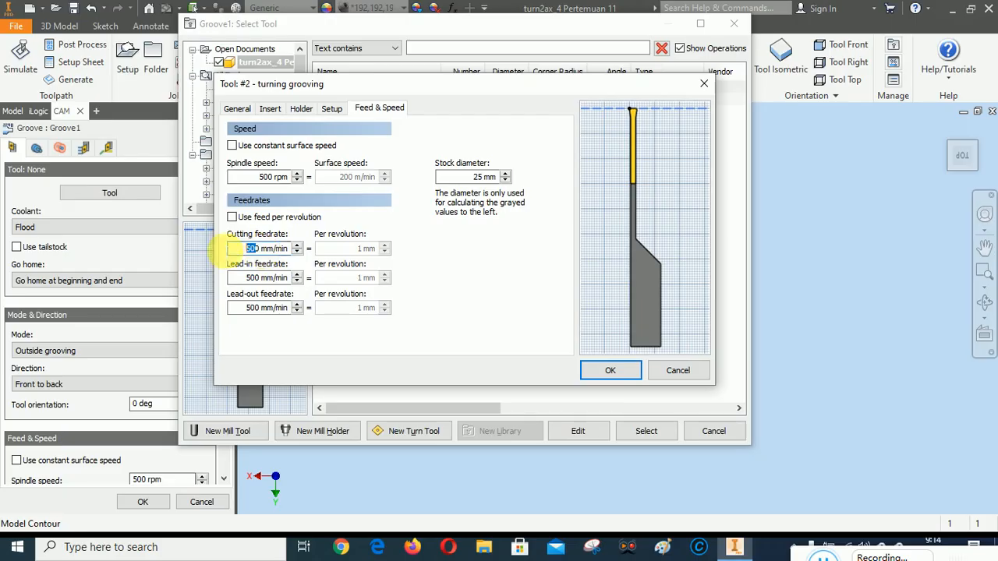
pyautogui.write('6')
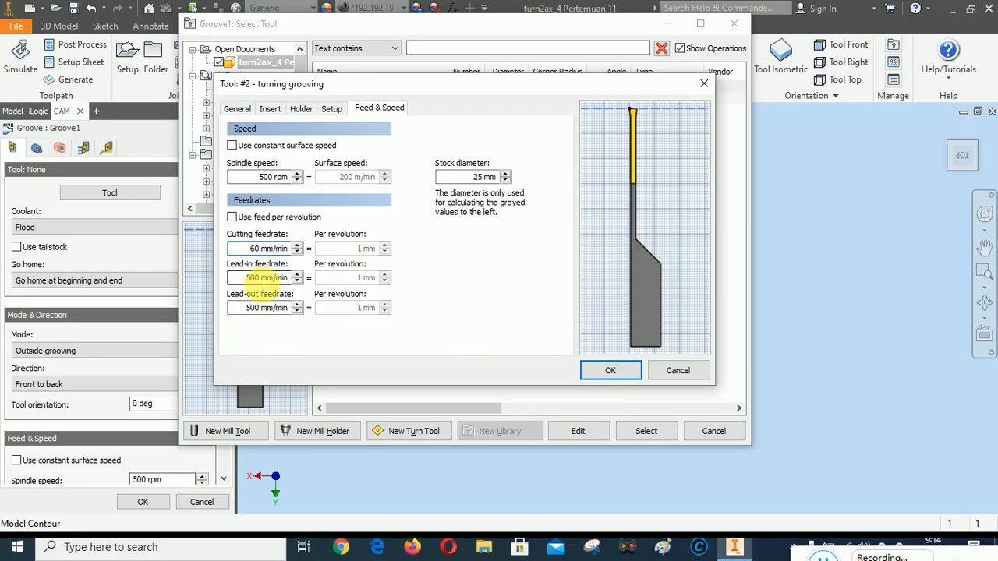
pyautogui.moveTo(258, 280); pyautogui.dragTo(240, 309)
pyautogui.write('6')
pyautogui.write('6')
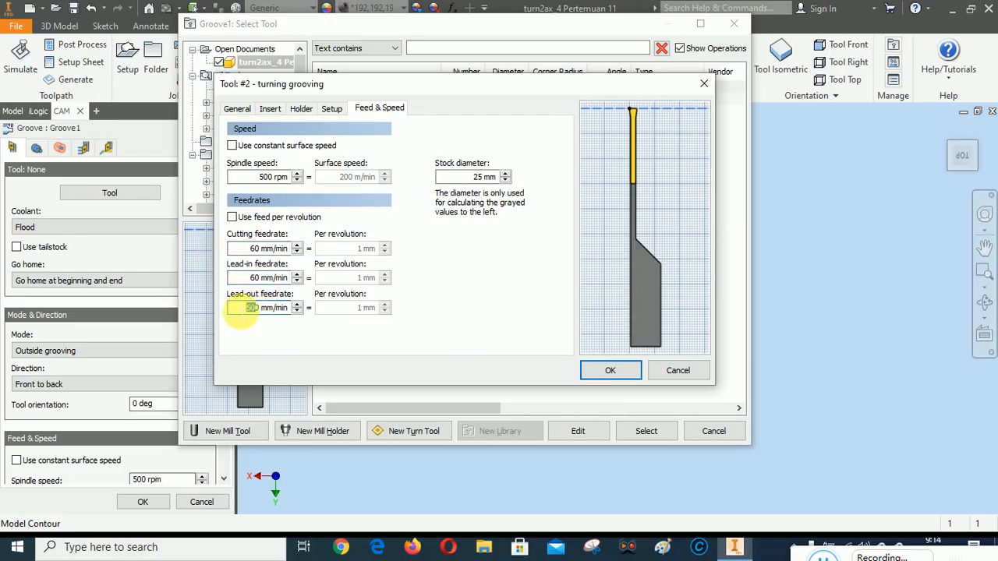
# Review the holder and insert dimensions, accept the grooving tool and select it for the Groove operation
pyautogui.click(301, 109)
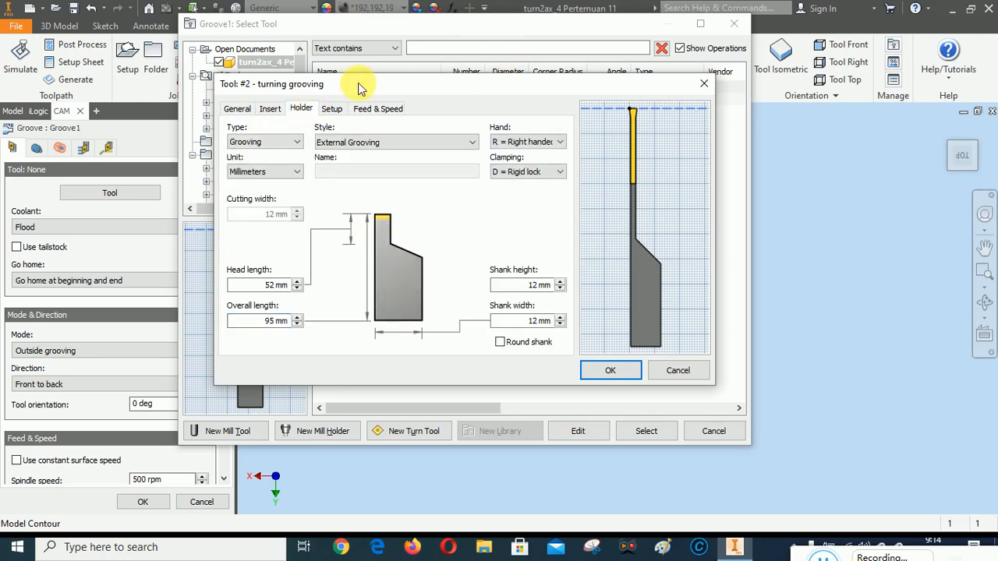
pyautogui.click(268, 107)
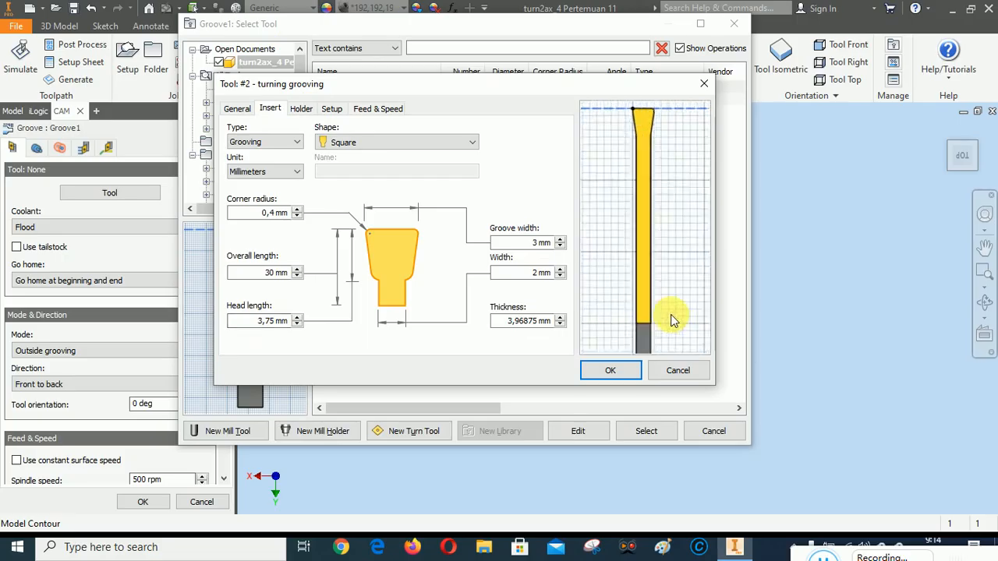
pyautogui.click(611, 371)
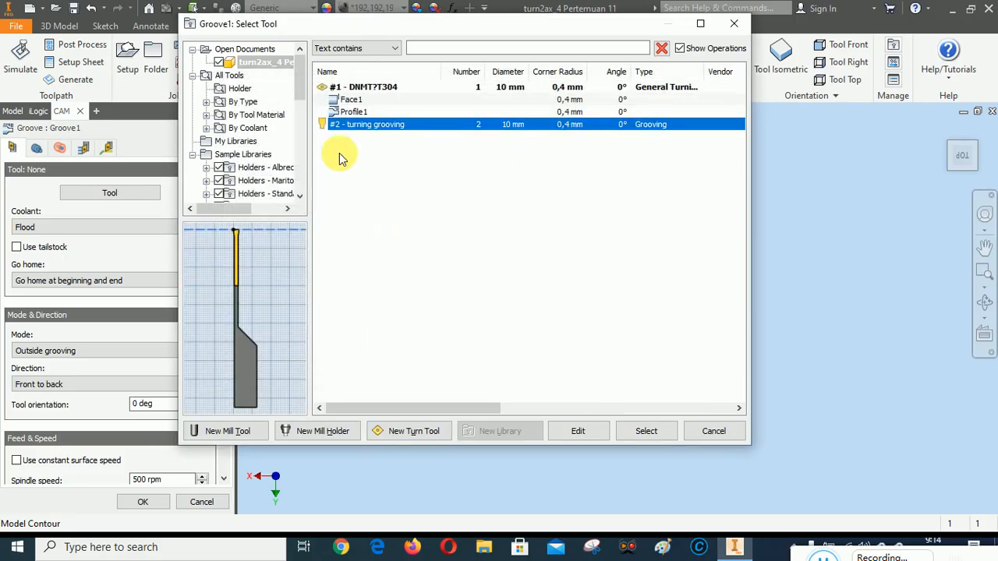
pyautogui.click(655, 433)
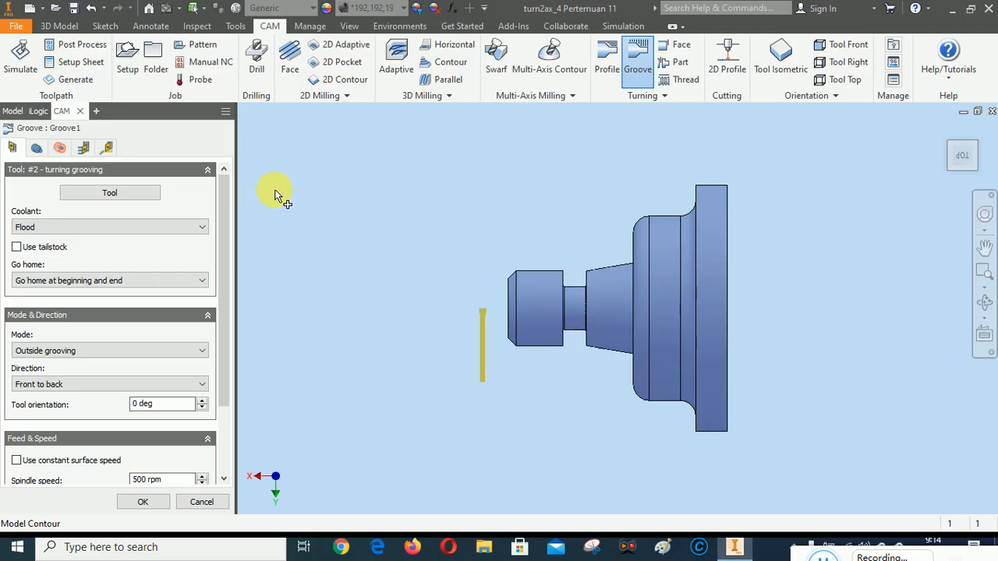
# Enable rest machining from previous operations for the groove and check its clearance, retract and radius settings
pyautogui.moveTo(226, 204); pyautogui.dragTo(71, 163)
pyautogui.click(36, 148)
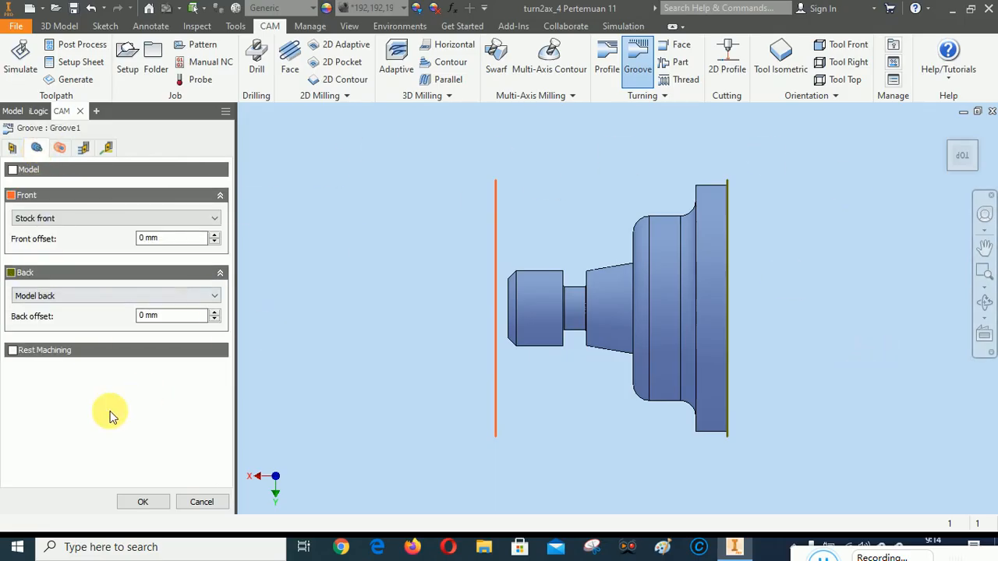
pyautogui.click(12, 351)
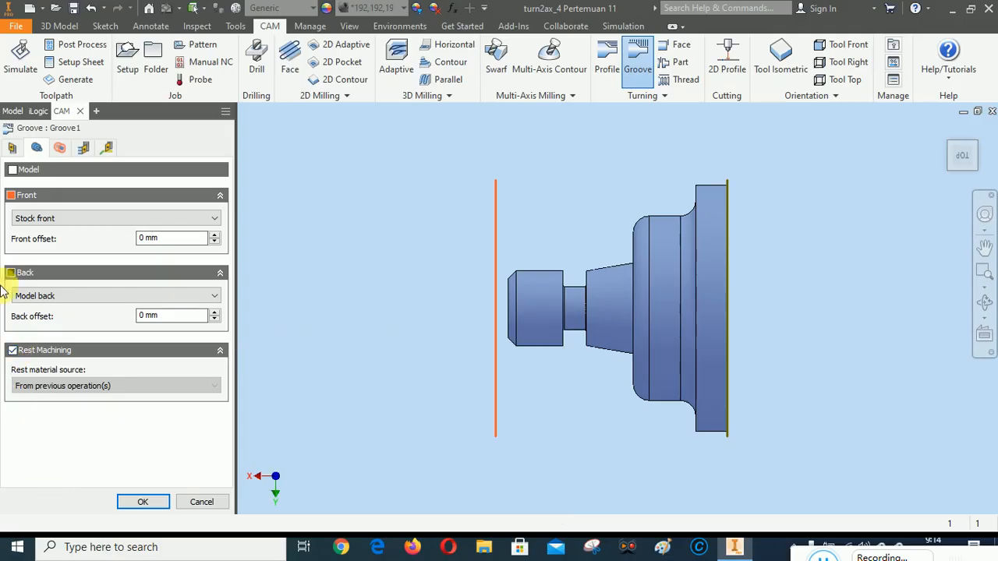
pyautogui.click(58, 148)
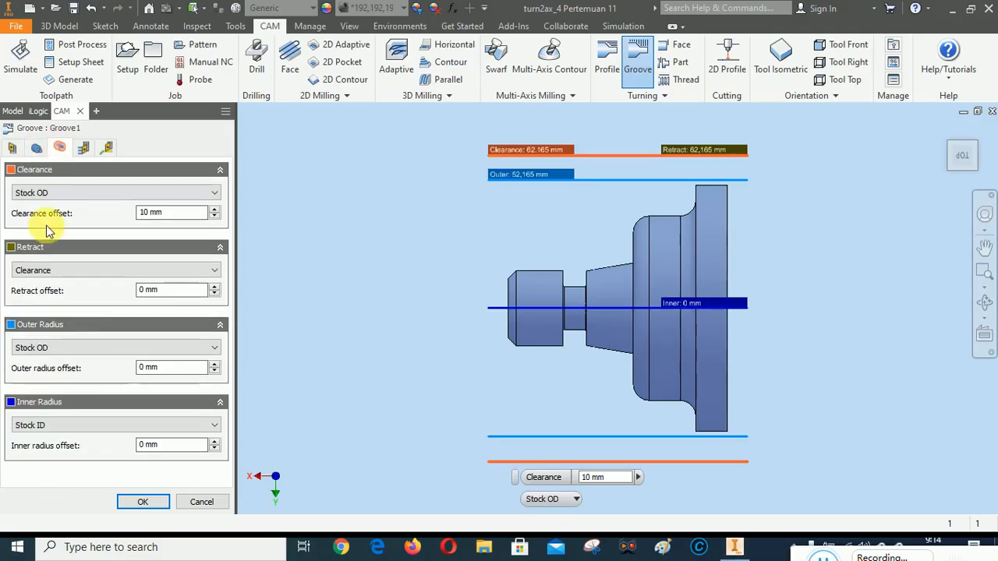
# Set the finishing pass stepover to 0,2 mm and the maximum grooving stepover for roughing to 2 mm
pyautogui.click(83, 147)
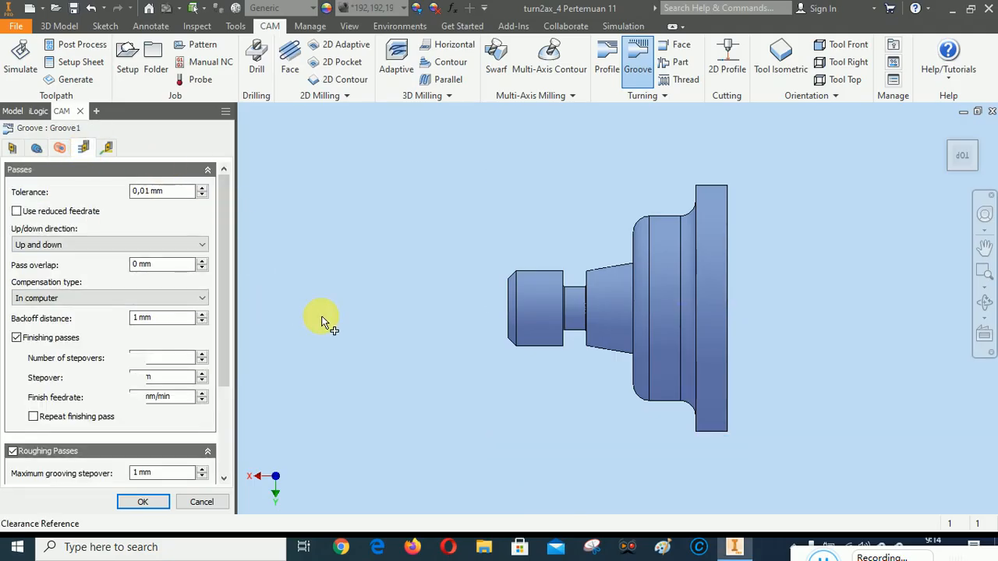
pyautogui.moveTo(225, 248); pyautogui.dragTo(225, 296)
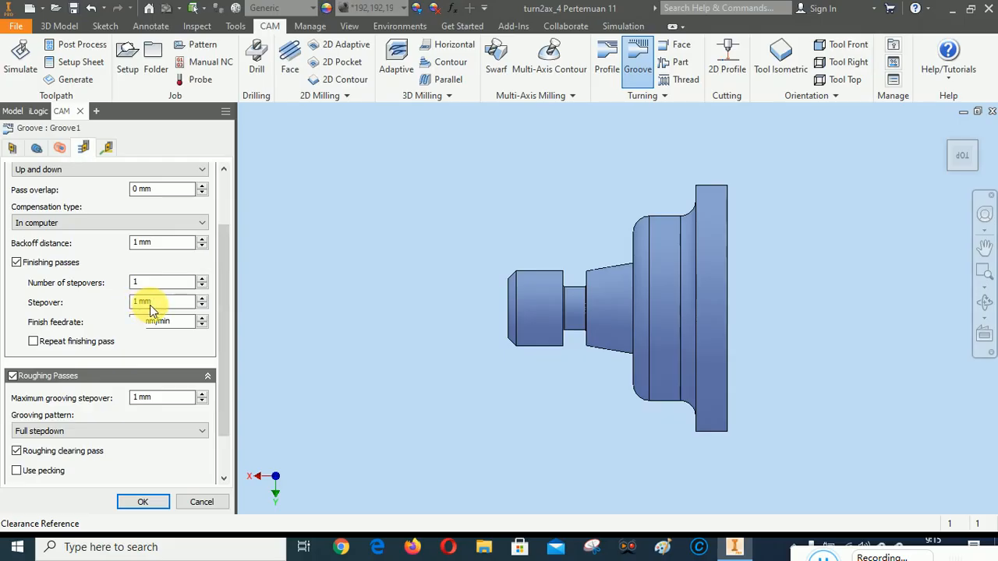
pyautogui.moveTo(152, 309)
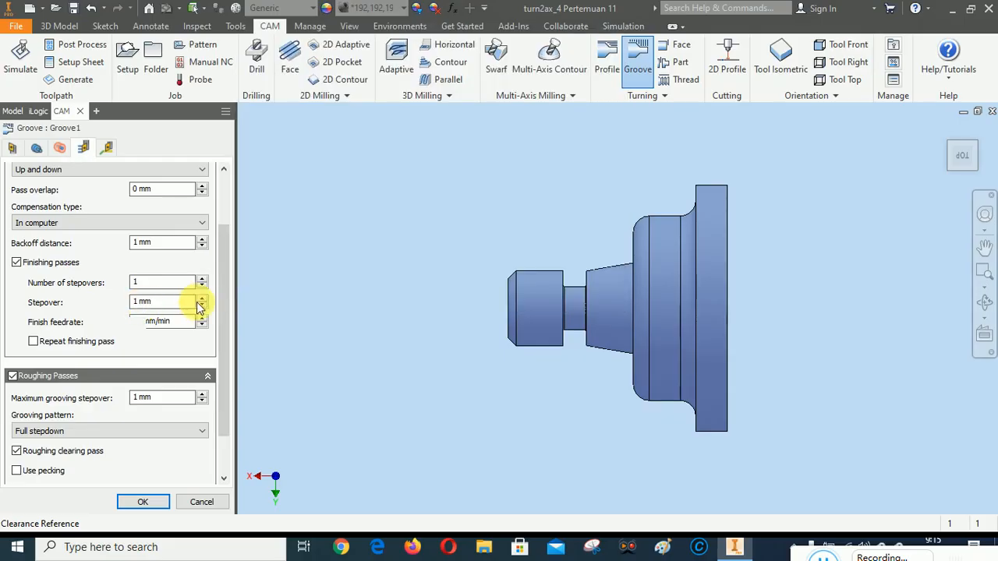
pyautogui.click(141, 309)
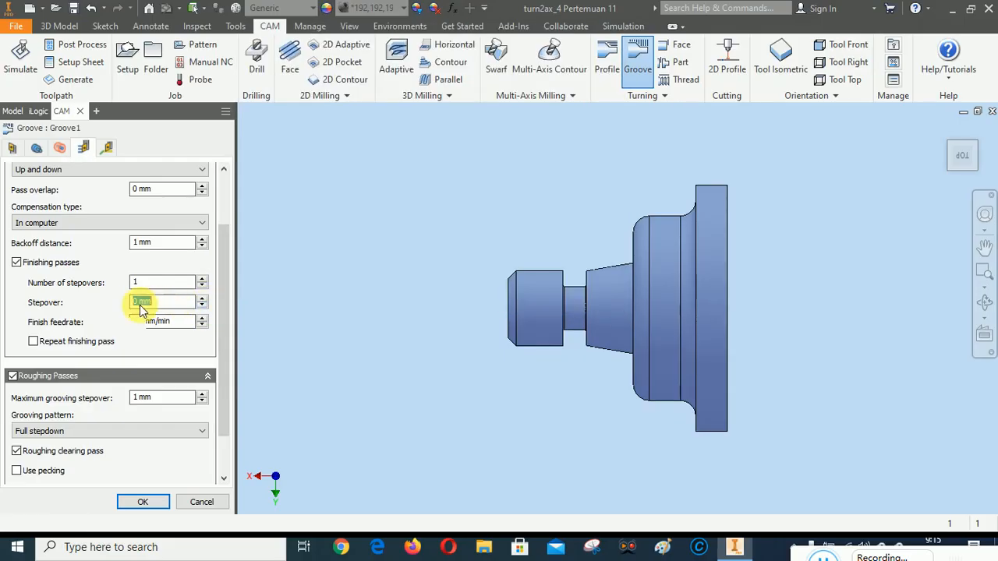
pyautogui.write('0,2')
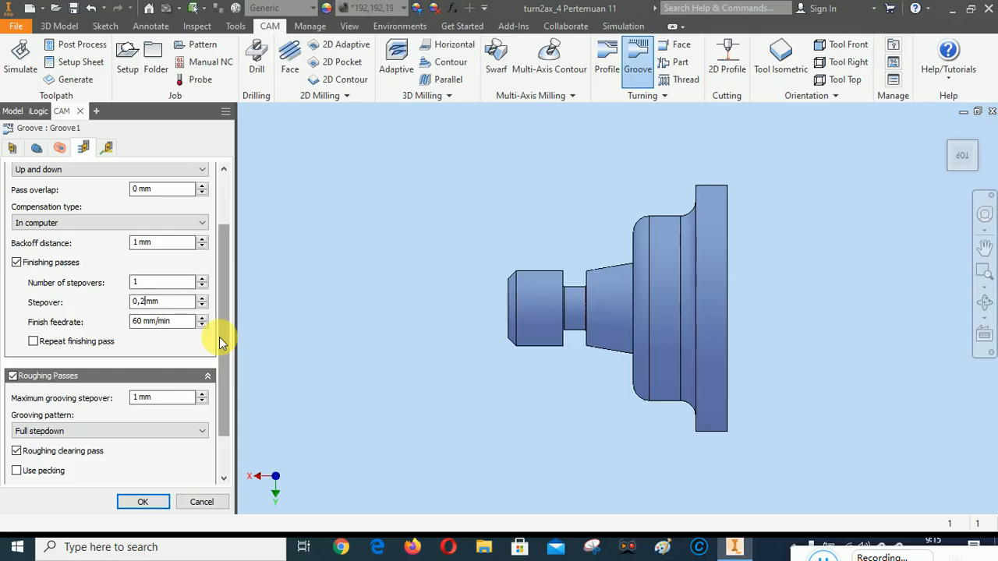
pyautogui.moveTo(219, 336); pyautogui.dragTo(221, 352)
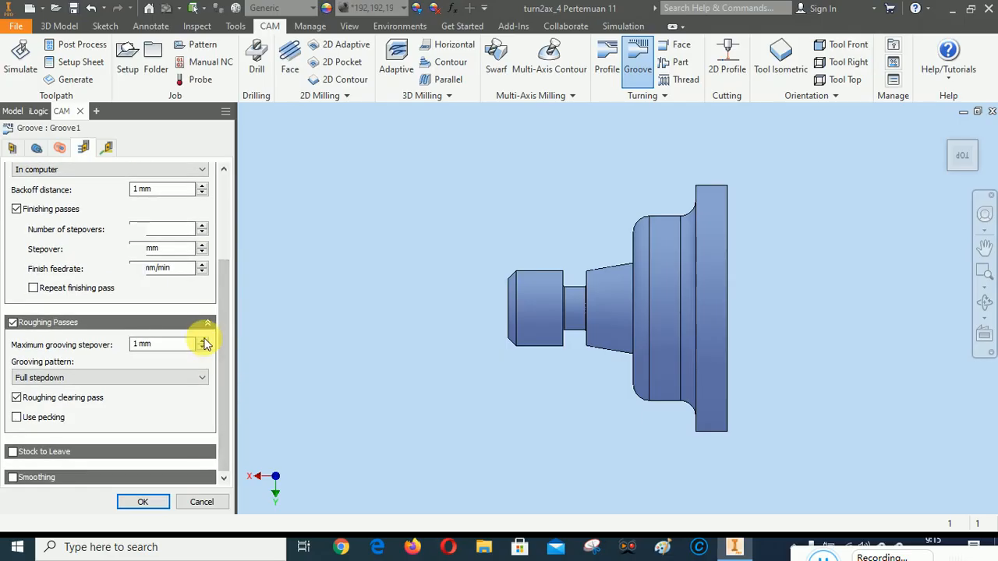
pyautogui.click(202, 340)
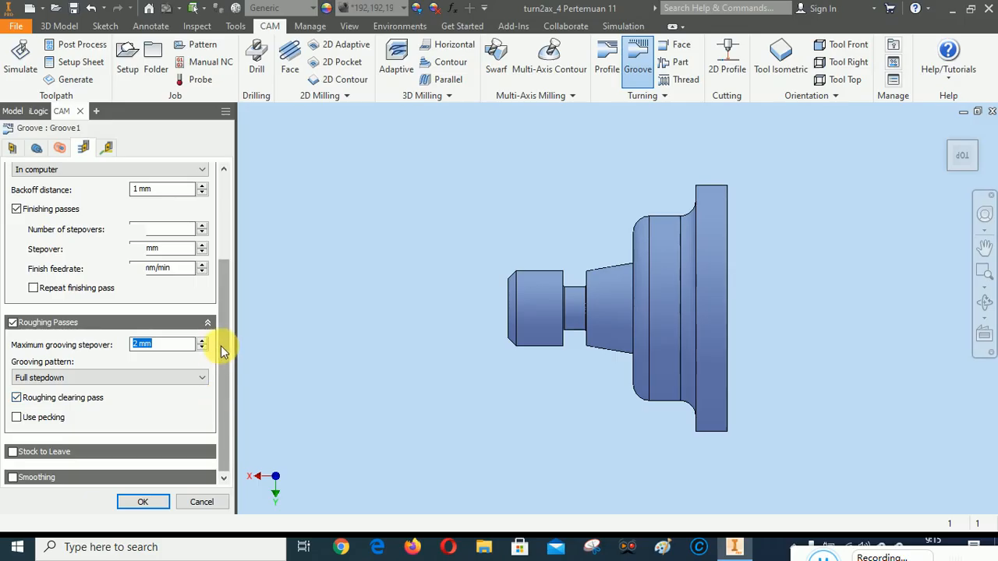
pyautogui.moveTo(221, 342); pyautogui.dragTo(224, 255)
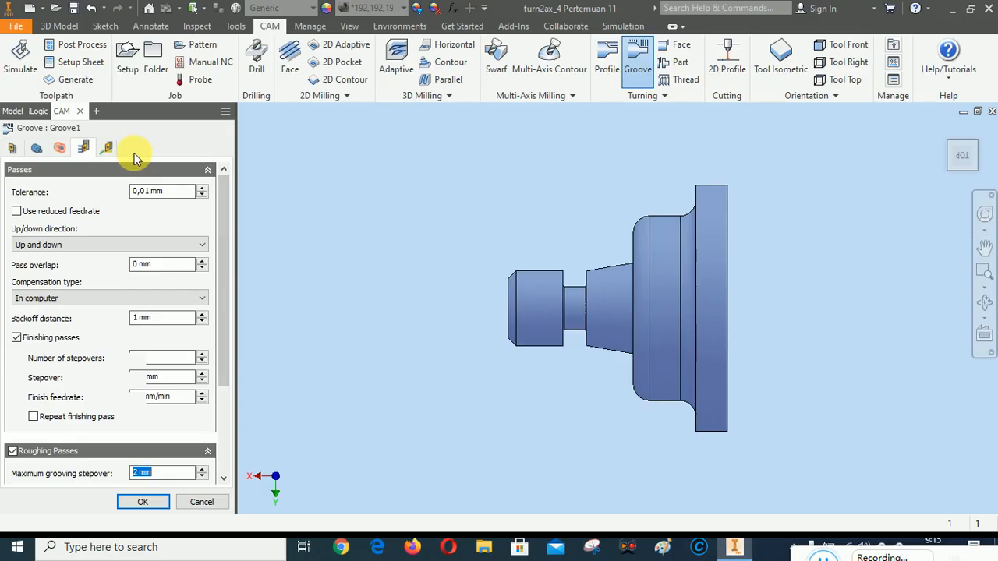
# Check the groove's linking and lead settings, accept the Groove operation, and play the simulation of all operations in Setup1
pyautogui.click(109, 148)
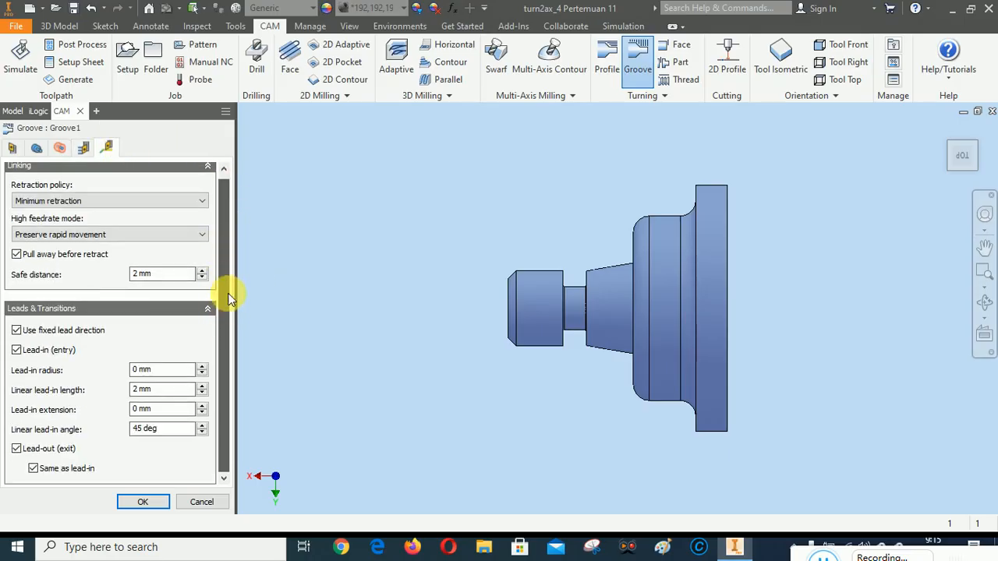
pyautogui.click(143, 502)
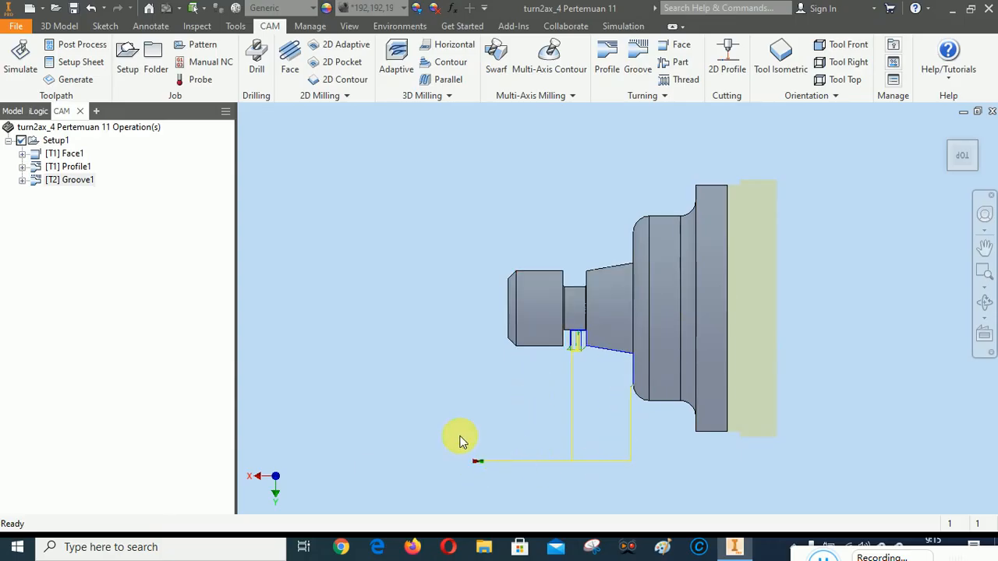
pyautogui.rightClick(55, 148)
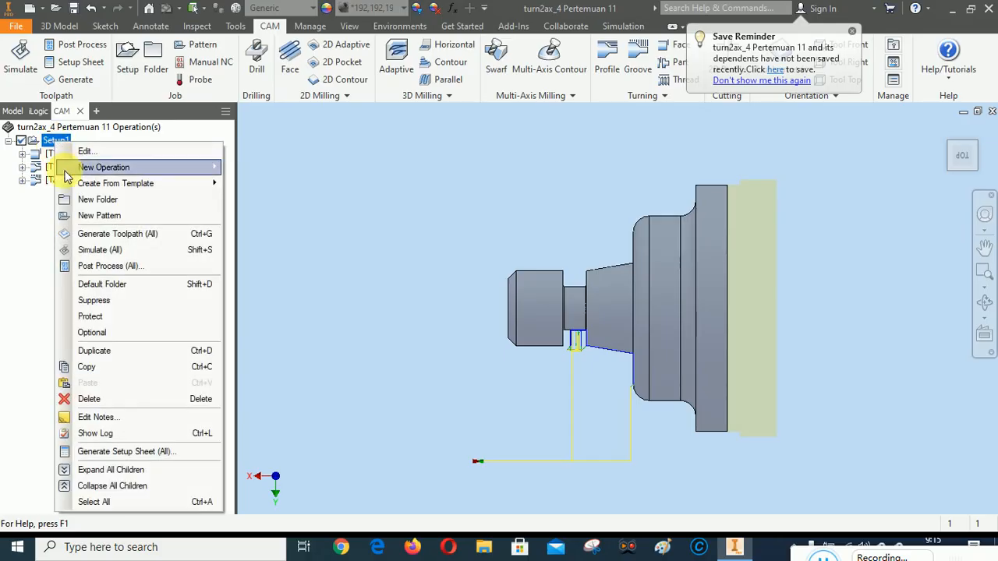
pyautogui.click(100, 250)
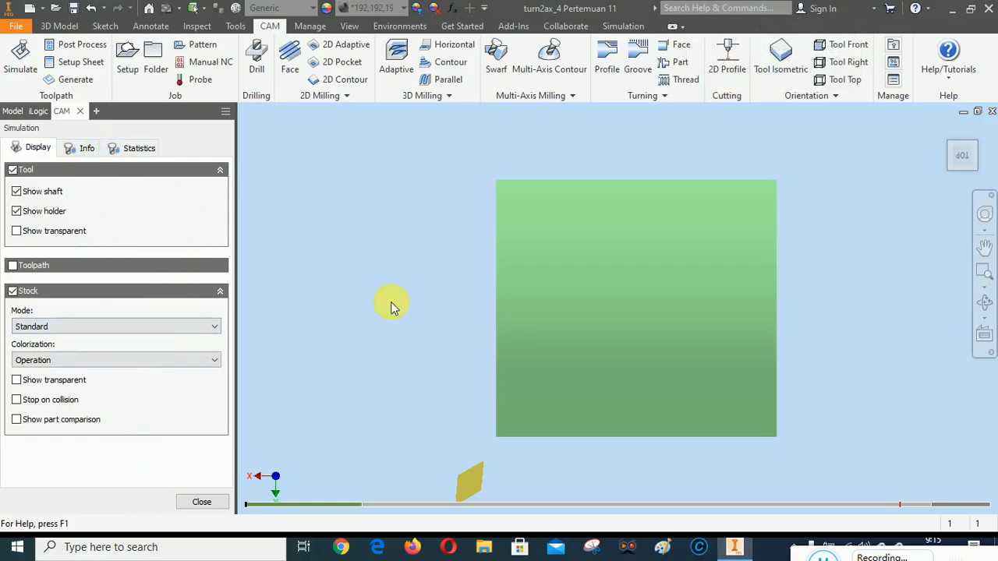
pyautogui.rightClick(374, 224)
pyautogui.click(424, 223)
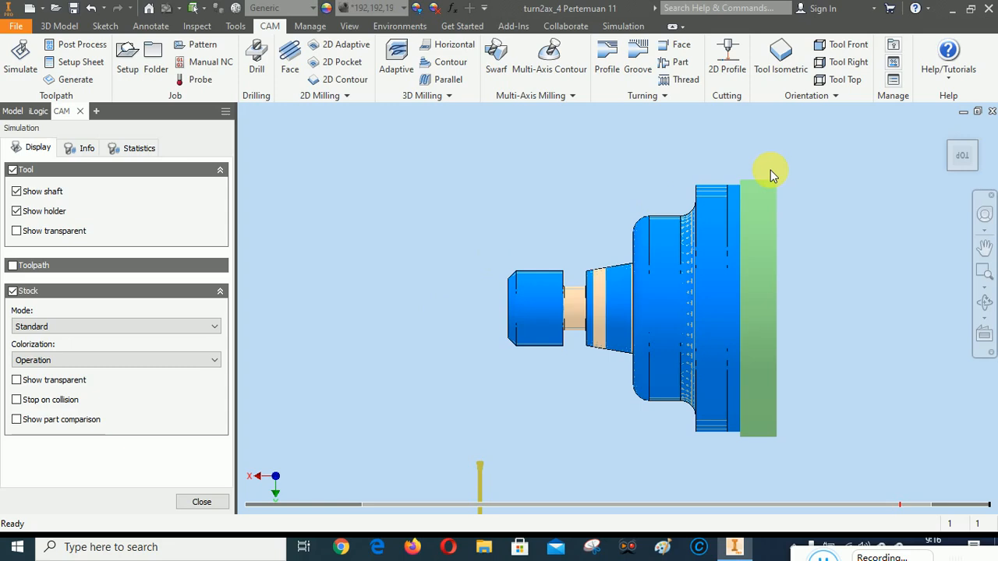
# Examine the simulated part from the home, right and back views, looking closely at the machined groove
pyautogui.click(946, 132)
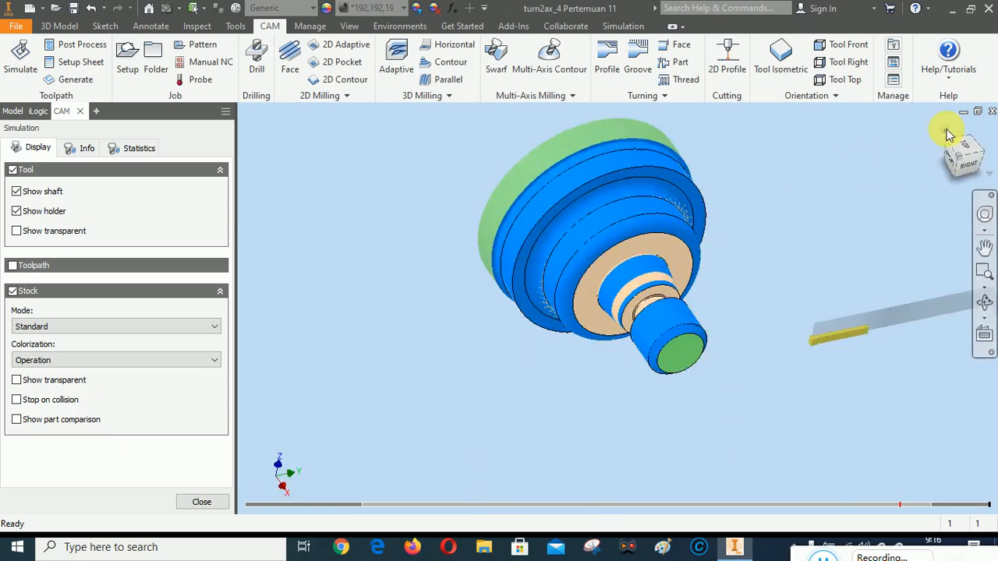
pyautogui.click(980, 162)
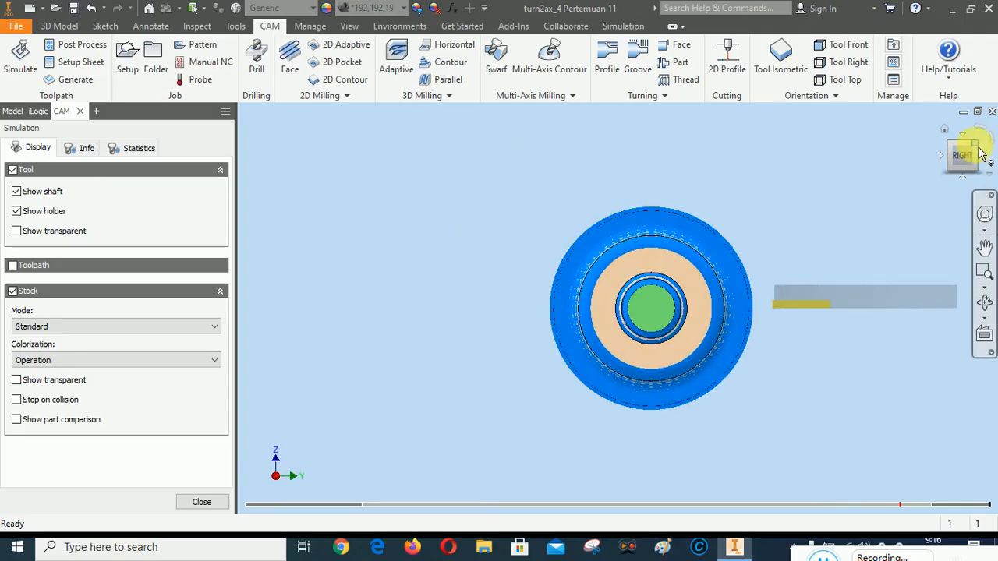
pyautogui.click(981, 153)
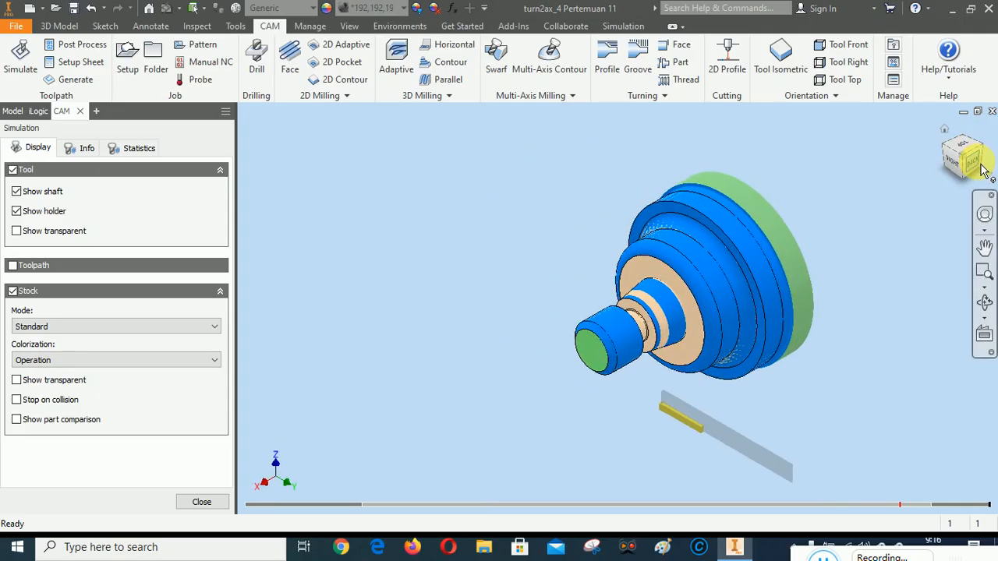
pyautogui.click(981, 165)
pyautogui.scroll(5, 591, 313)
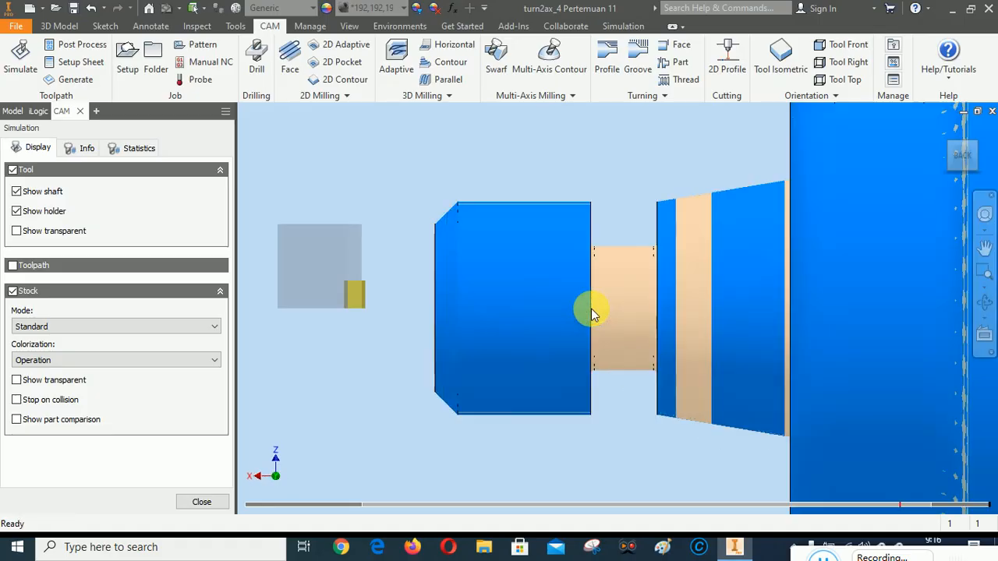
pyautogui.scroll(4, 606, 246)
pyautogui.scroll(-6, 544, 266)
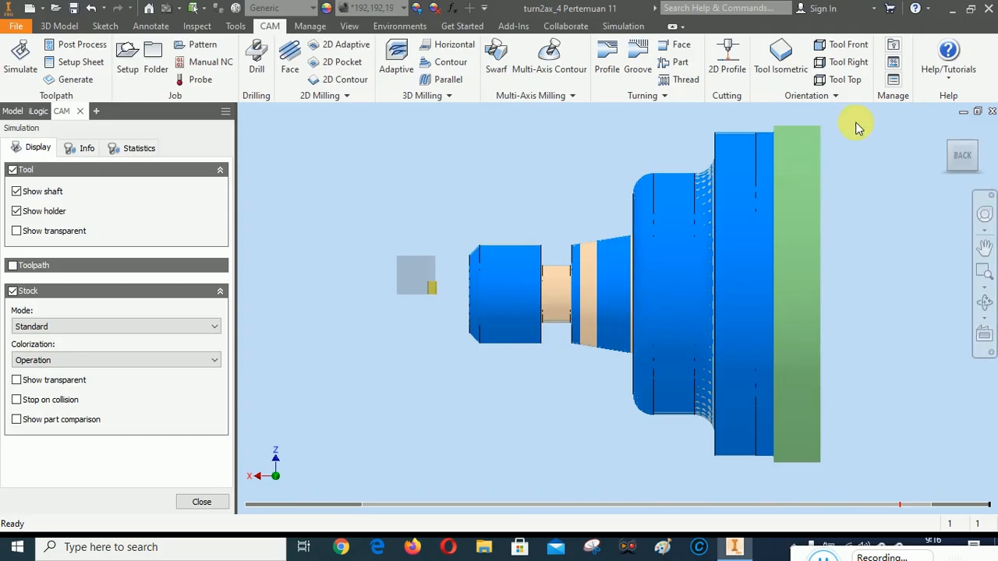
# Turn the simulated part back to the top view, inspect the stock remaining behind the flange, and close the simulation
pyautogui.click(947, 134)
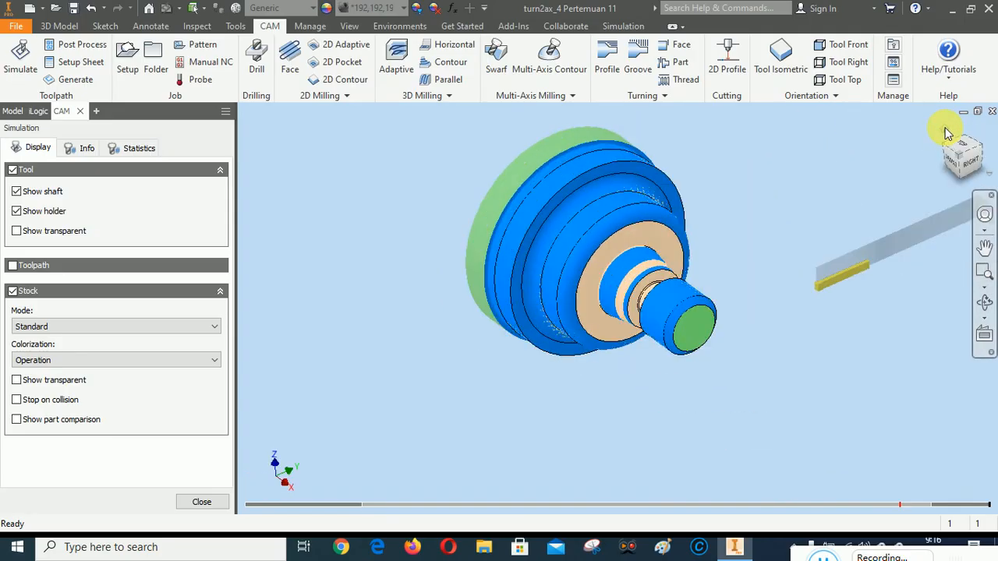
pyautogui.click(987, 152)
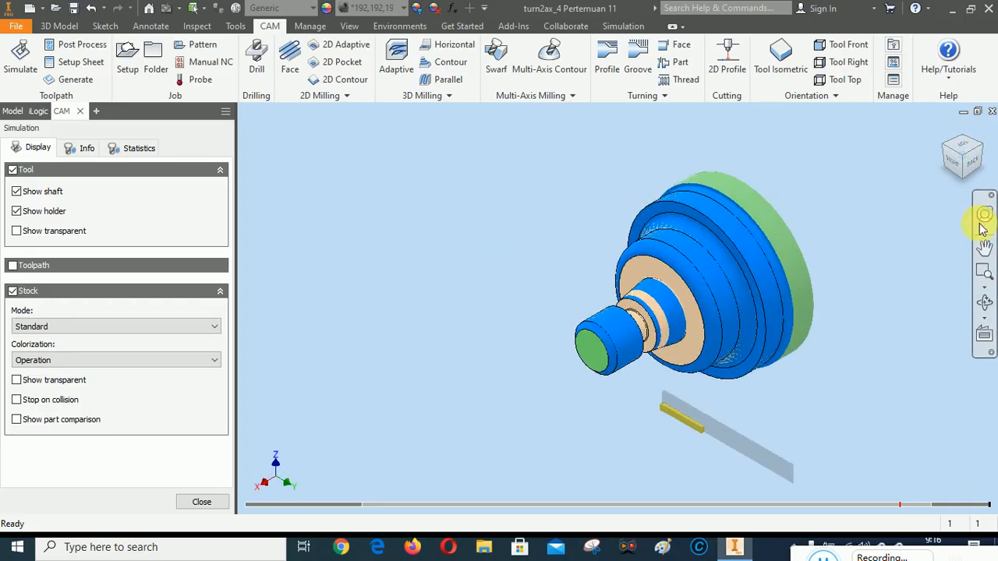
pyautogui.click(975, 167)
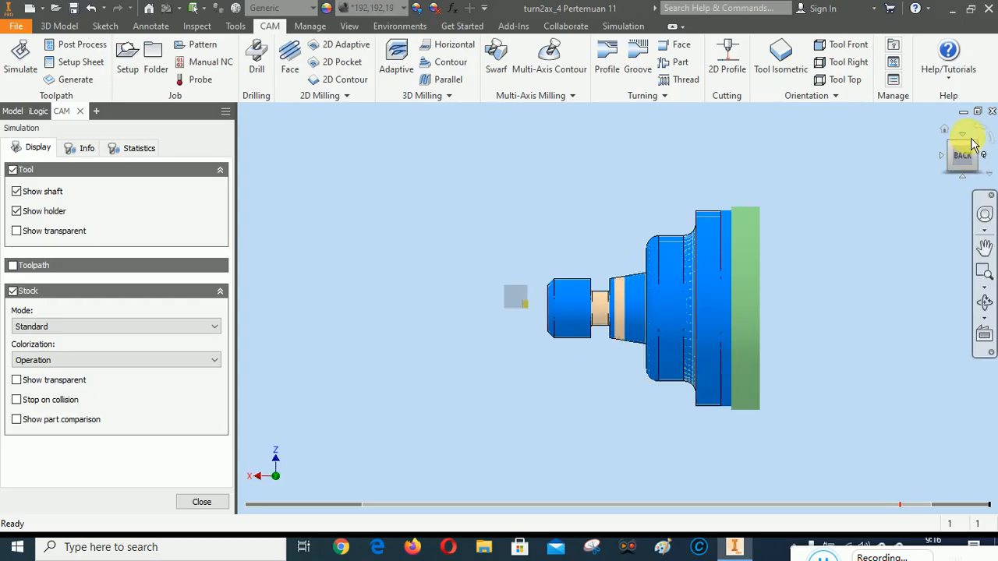
pyautogui.click(968, 164)
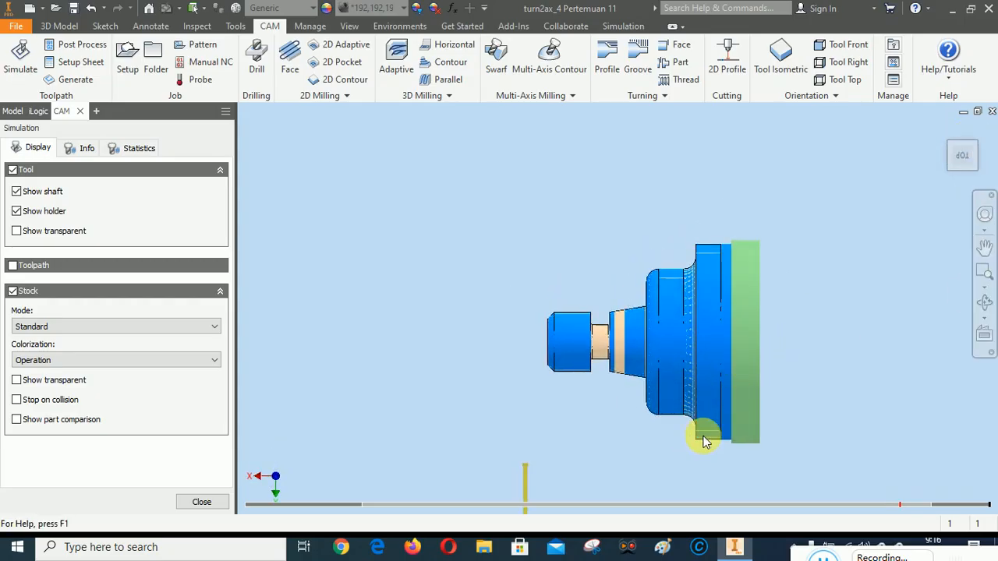
pyautogui.click(989, 249)
pyautogui.moveTo(742, 348); pyautogui.dragTo(732, 281)
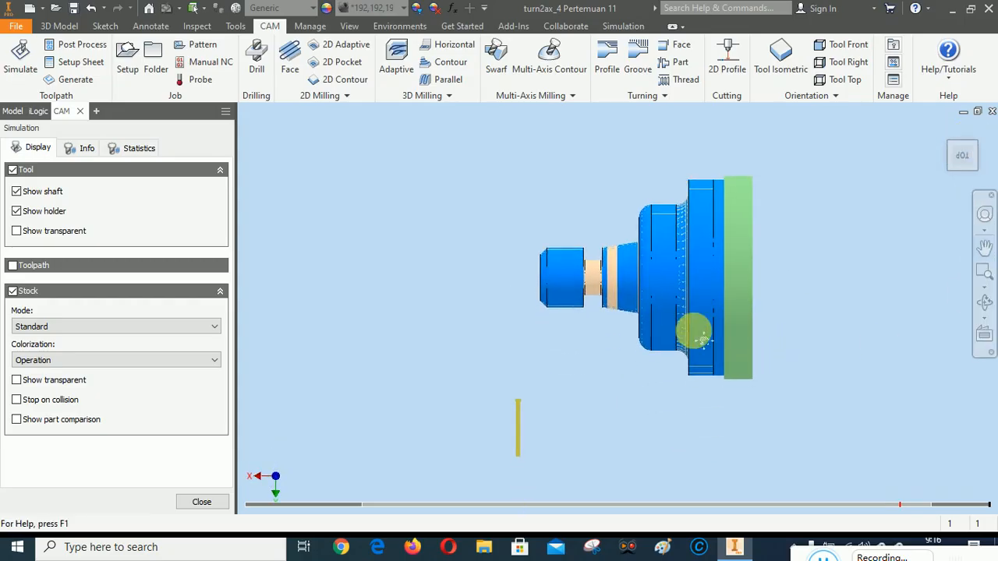
pyautogui.scroll(-2, 676, 289)
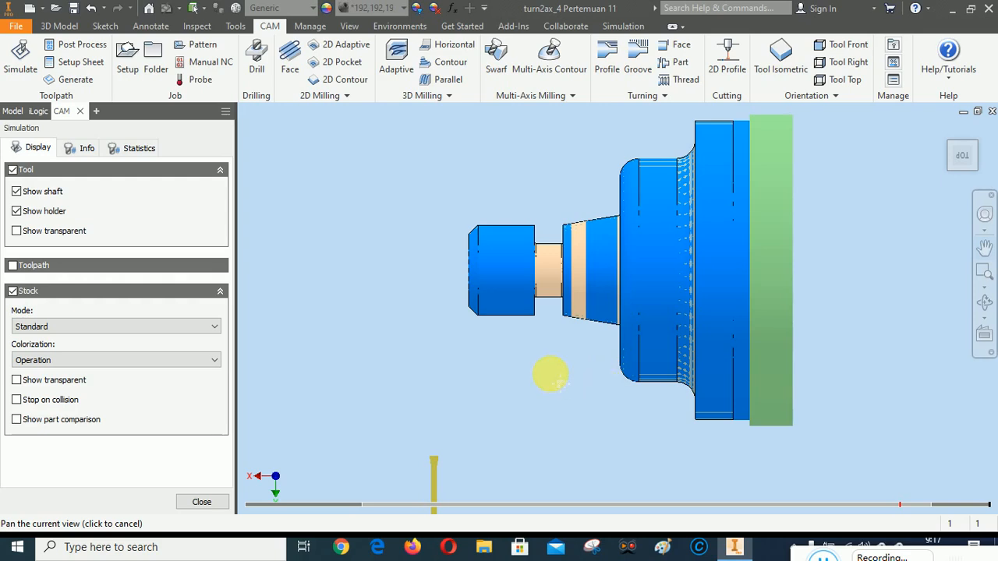
pyautogui.rightClick(550, 374)
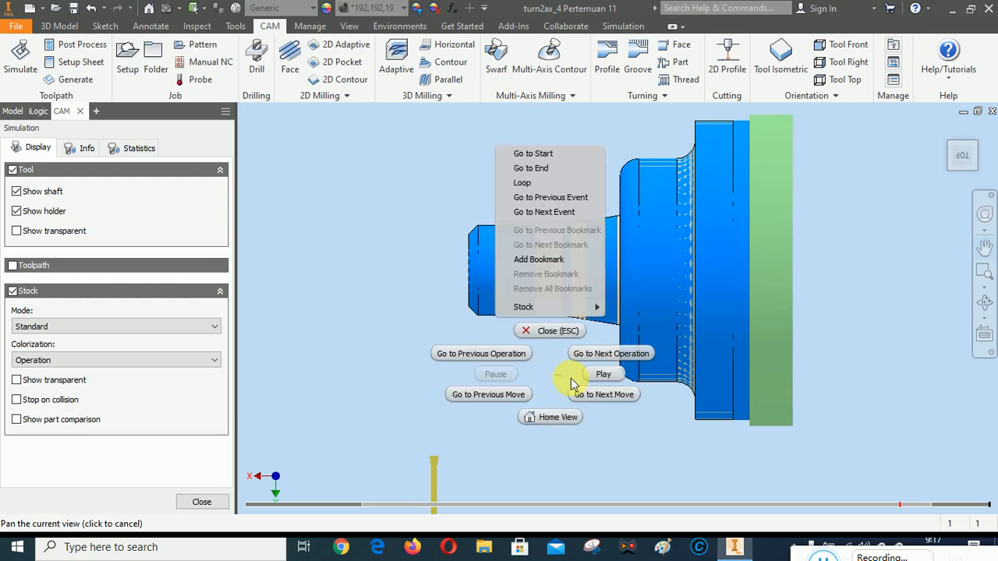
pyautogui.click(552, 331)
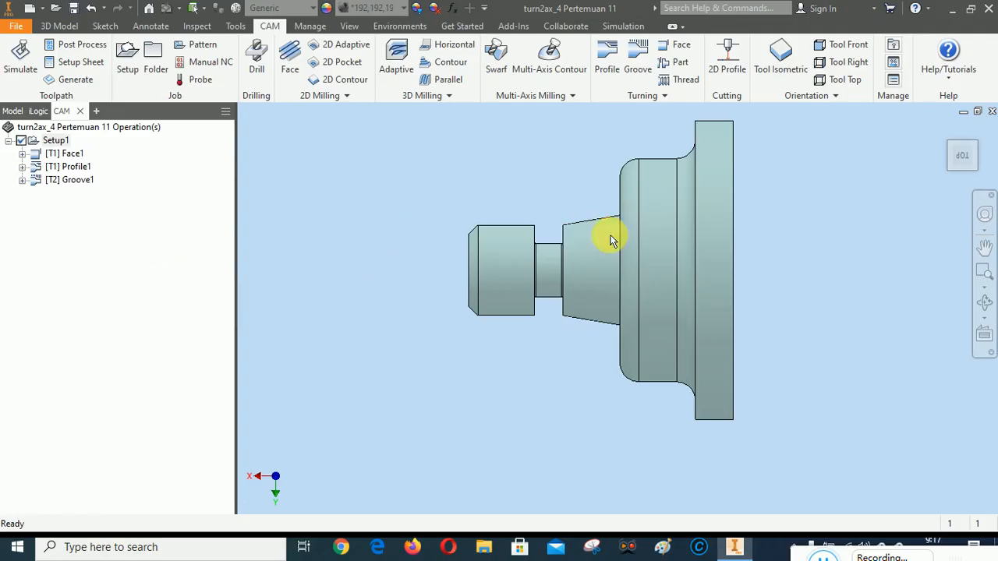
# Create a Part operation at the model back with grooving tool #2, reviewing its feeds, back reference, radii, passes and linking settings
pyautogui.click(676, 64)
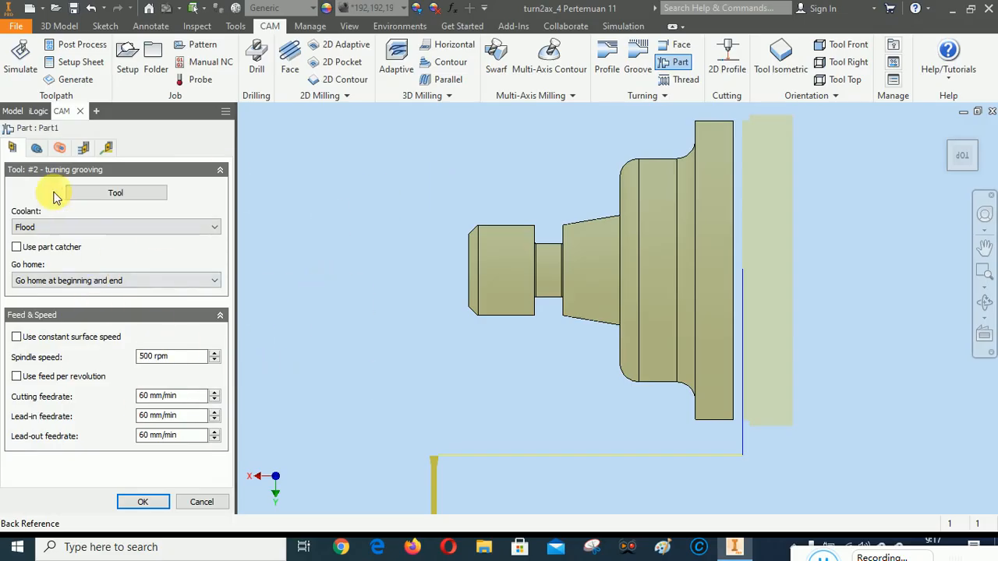
pyautogui.click(35, 148)
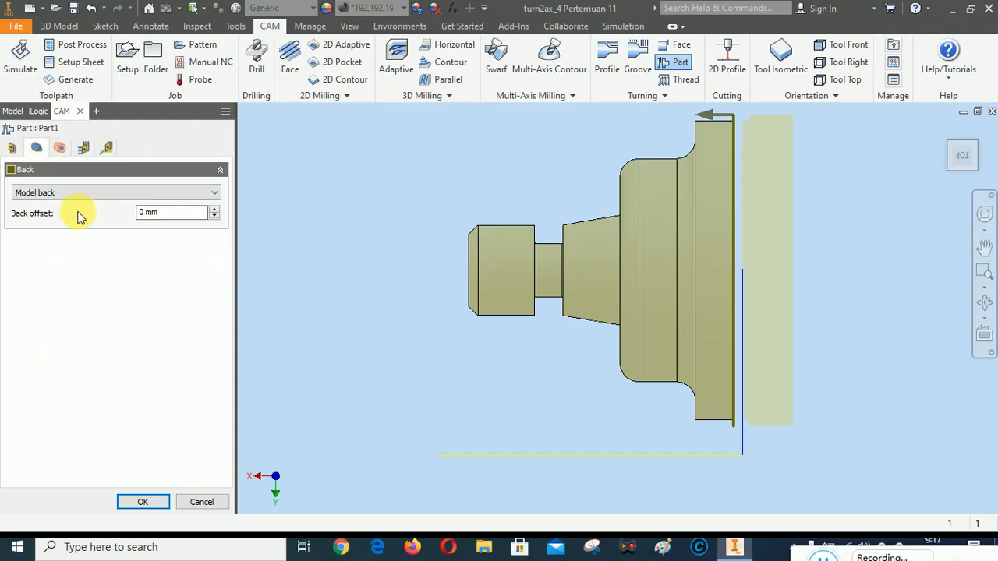
pyautogui.click(60, 147)
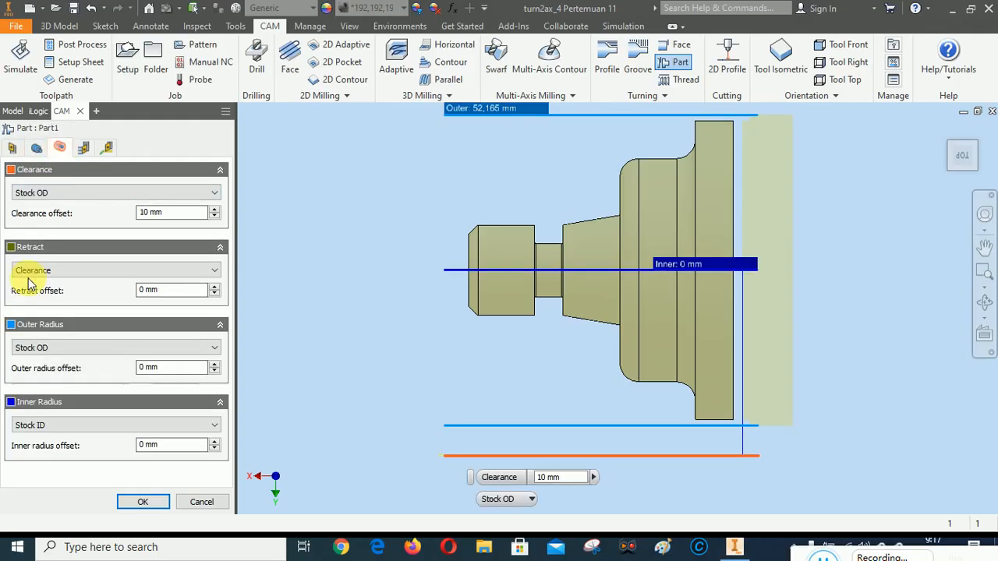
pyautogui.click(83, 148)
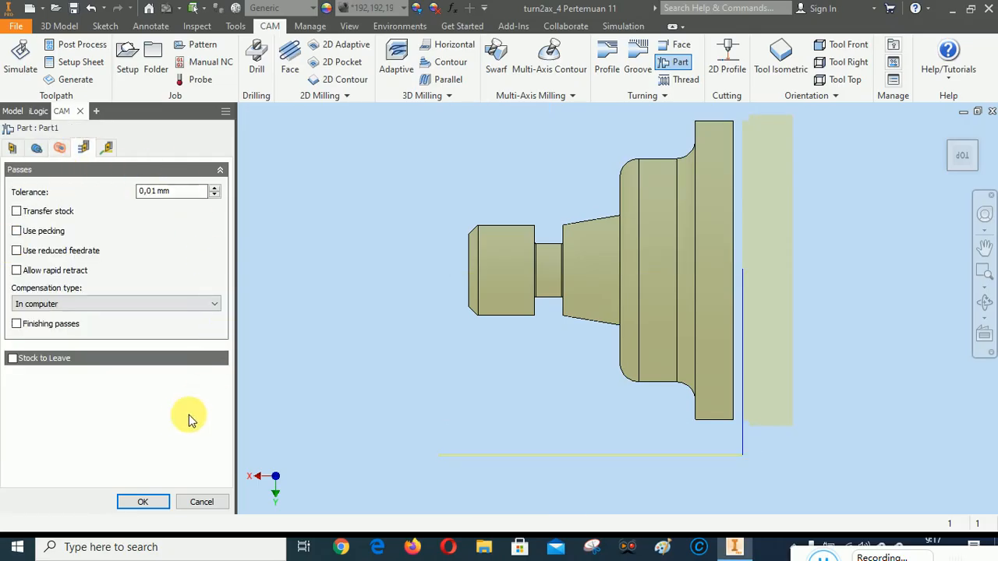
pyautogui.click(108, 149)
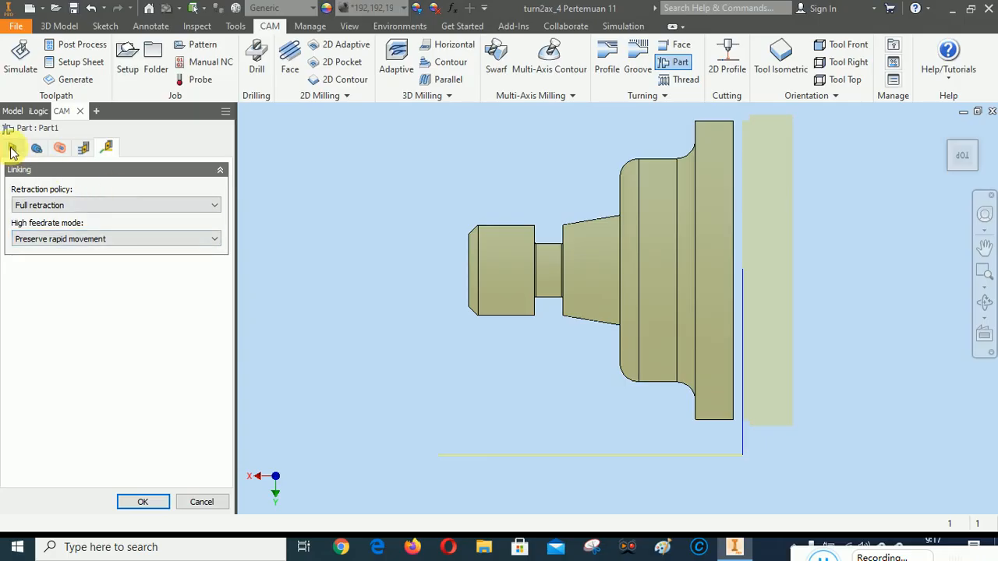
pyautogui.click(36, 150)
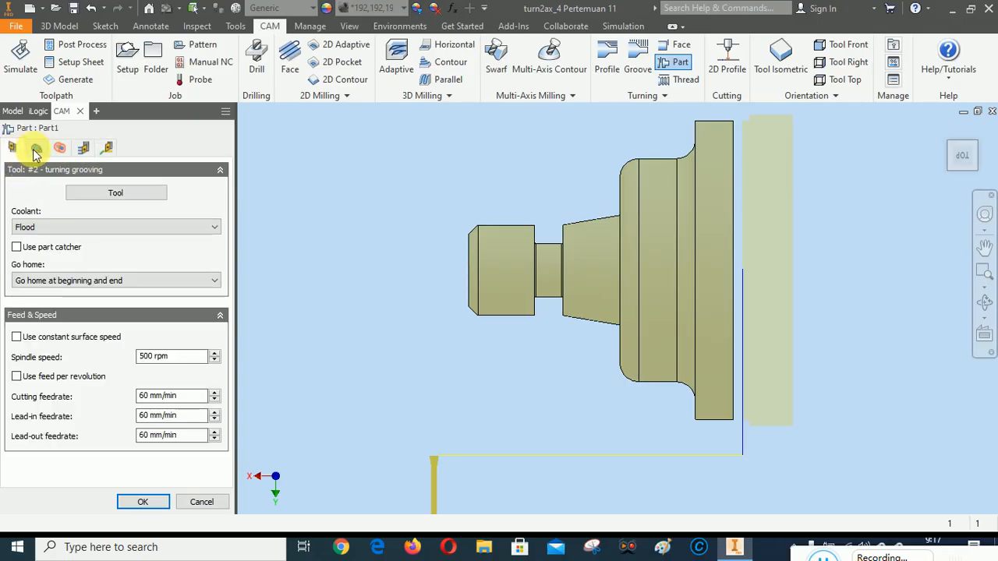
pyautogui.click(61, 148)
pyautogui.click(83, 148)
pyautogui.click(109, 149)
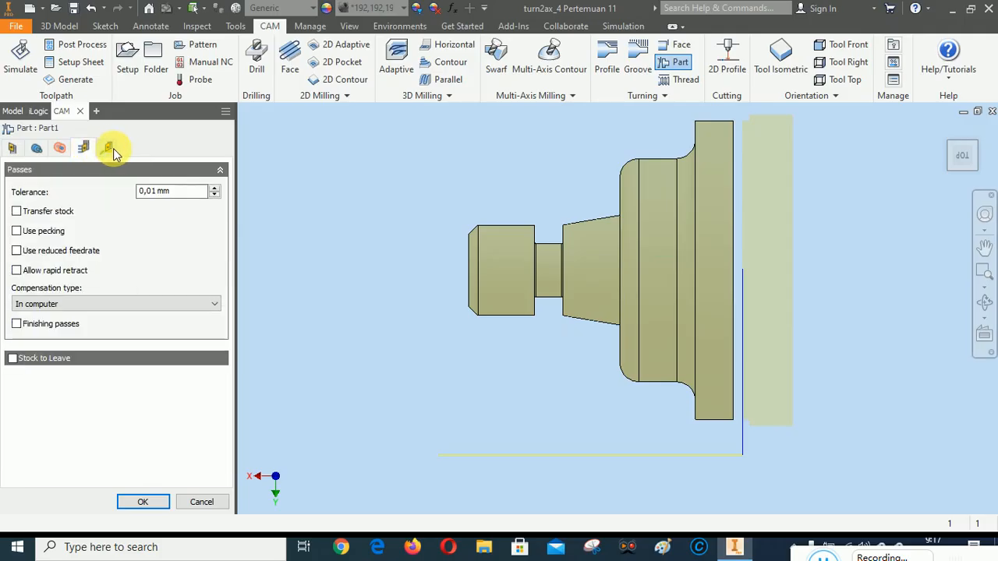
pyautogui.click(36, 148)
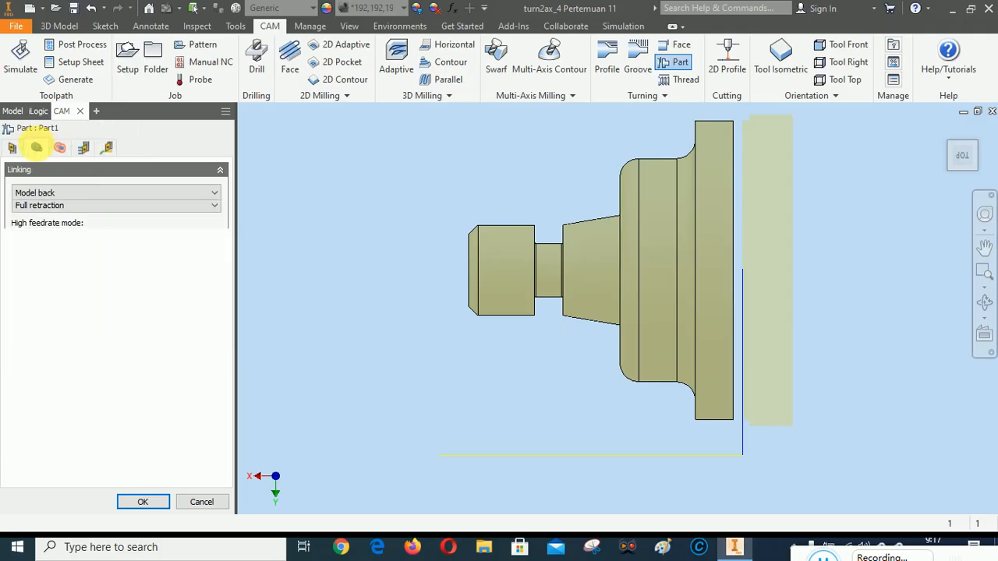
pyautogui.click(14, 148)
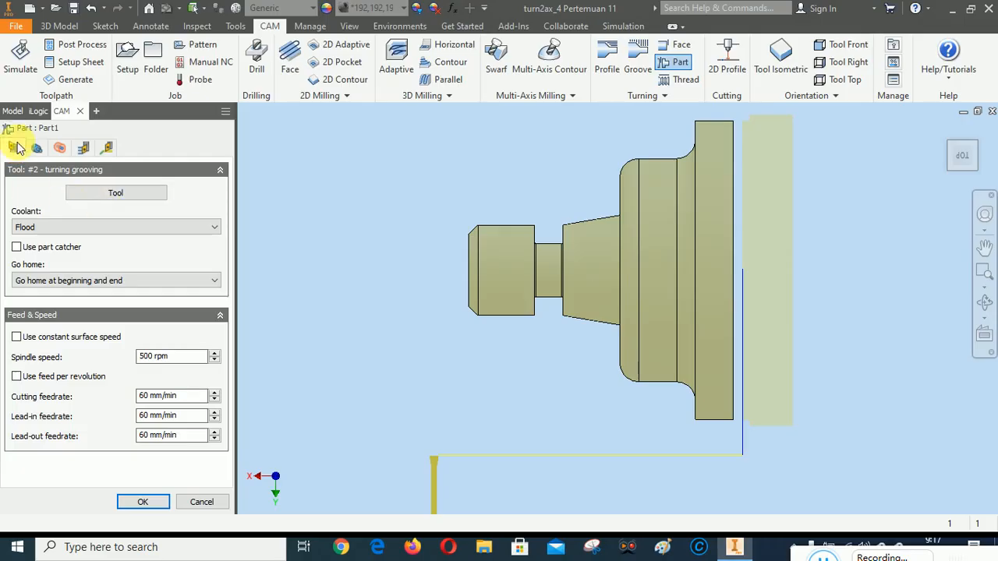
pyautogui.click(143, 502)
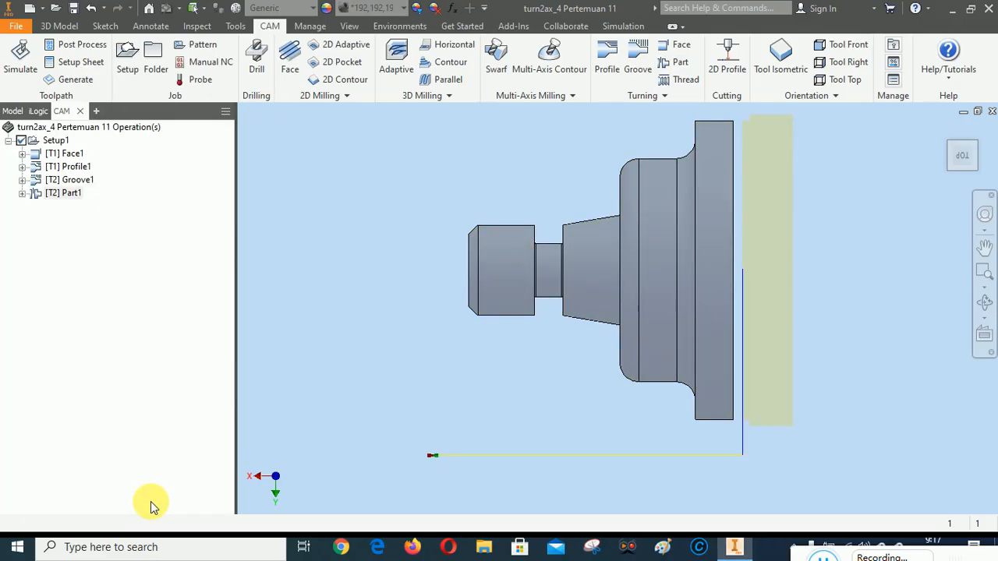
# Play the simulation of all Setup1 operations, including the parting cut
pyautogui.rightClick(56, 145)
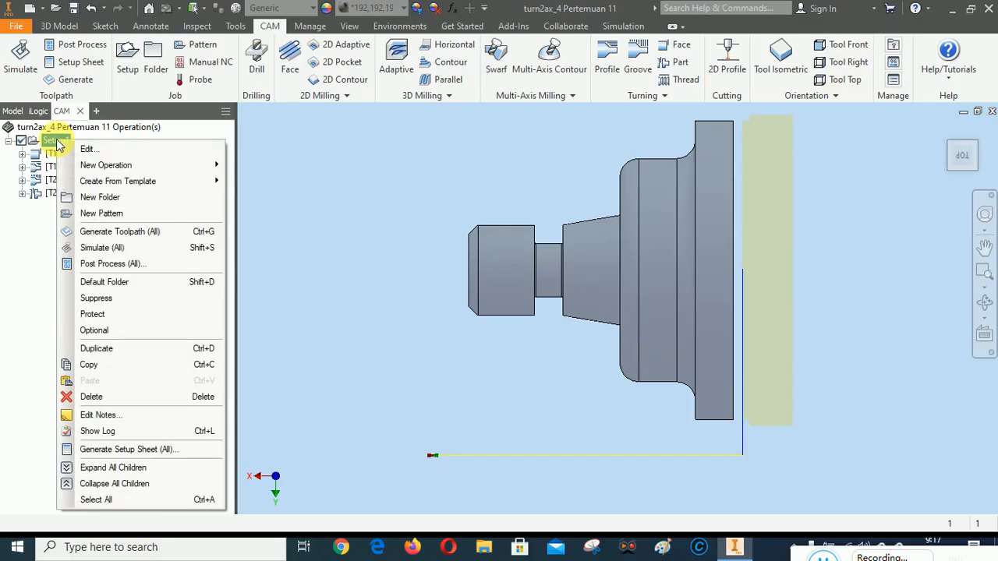
pyautogui.click(93, 247)
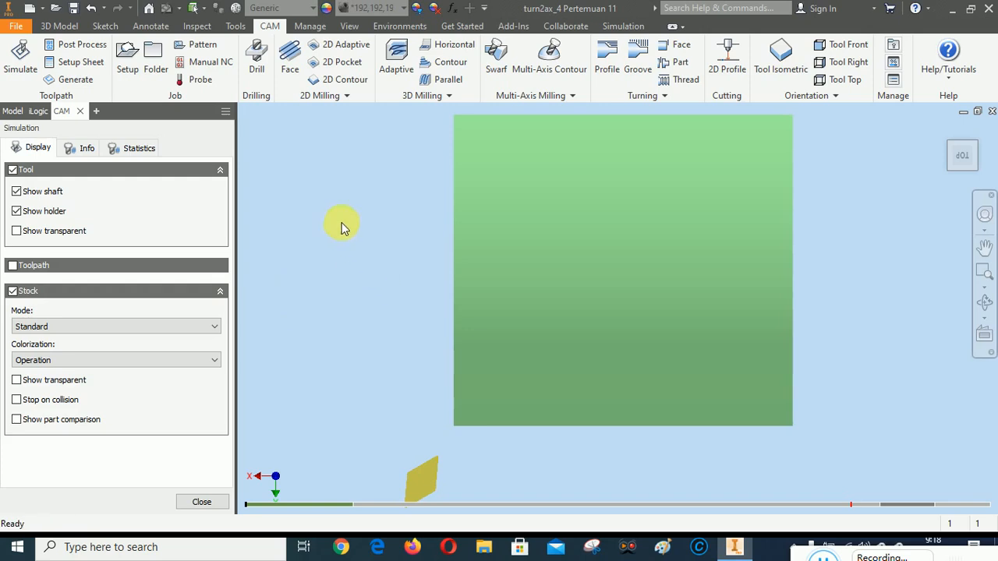
pyautogui.rightClick(340, 176)
pyautogui.click(398, 173)
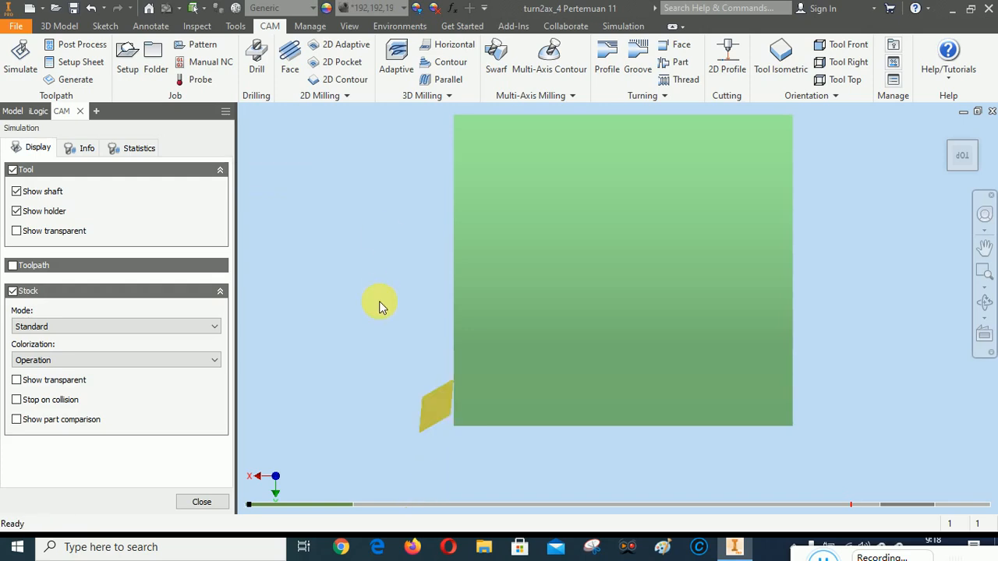
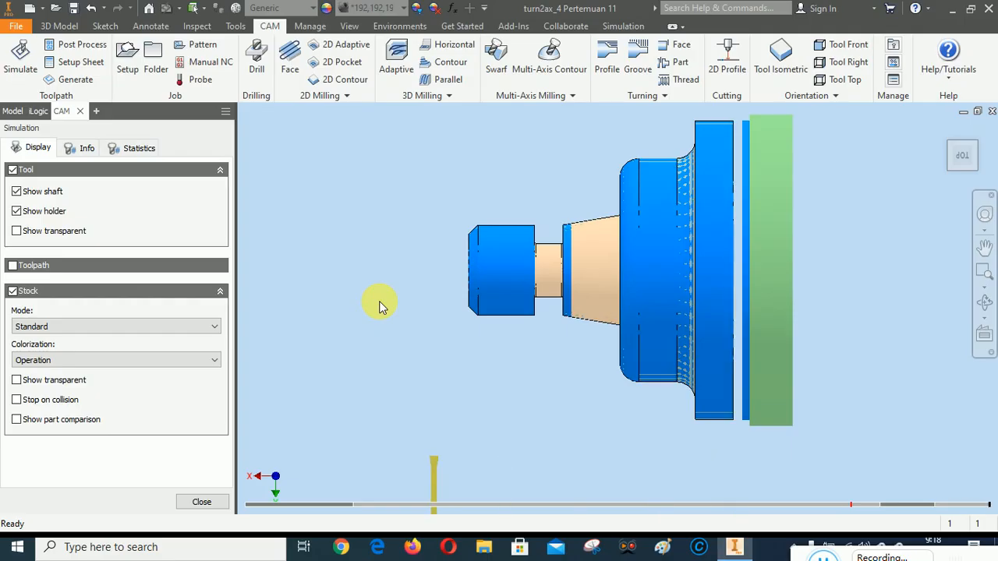
# Inspect the simulated part from the home view and the opposite right-back corner view, and close the simulation
pyautogui.click(947, 134)
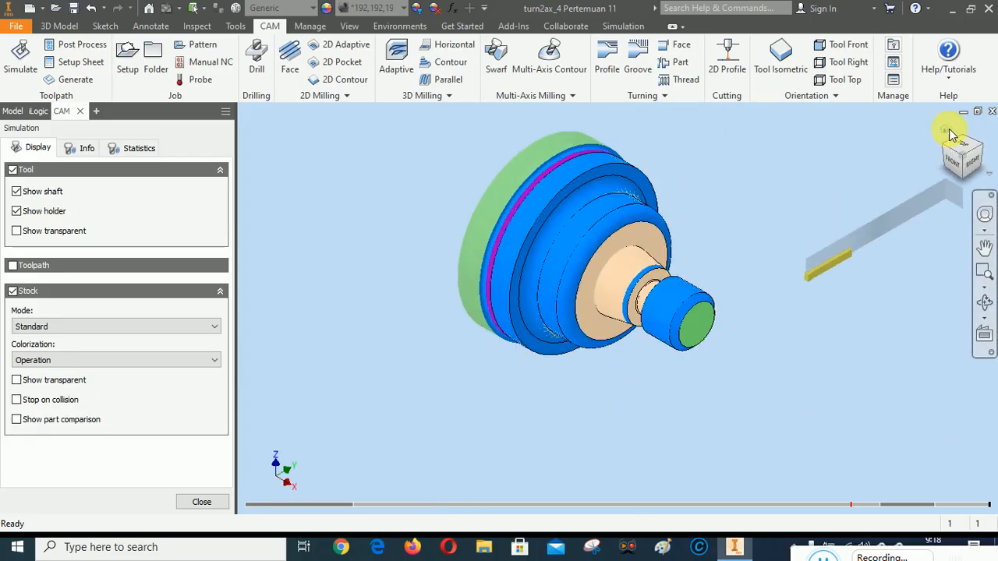
pyautogui.click(981, 157)
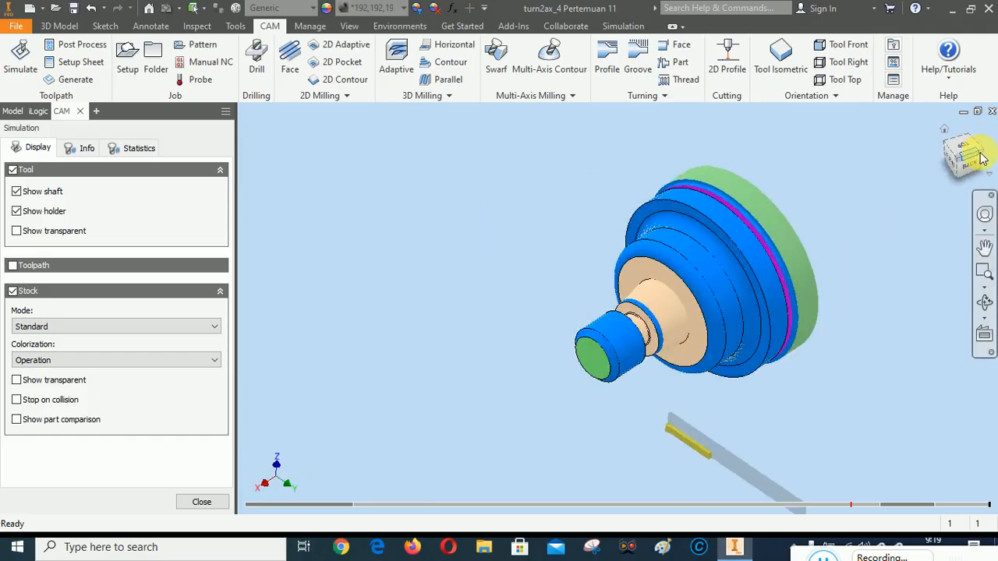
pyautogui.click(962, 156)
pyautogui.click(957, 163)
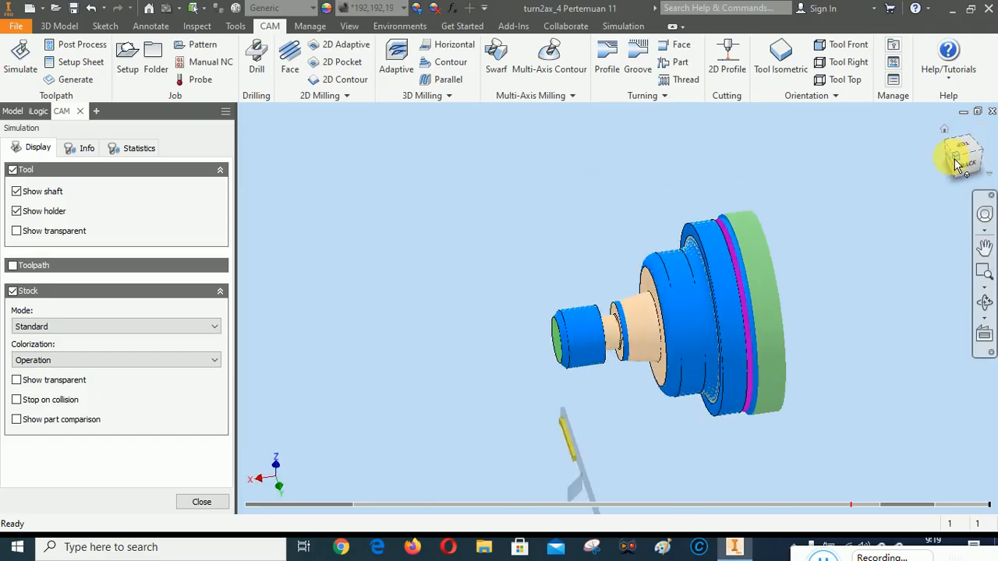
pyautogui.click(984, 288)
pyautogui.click(908, 316)
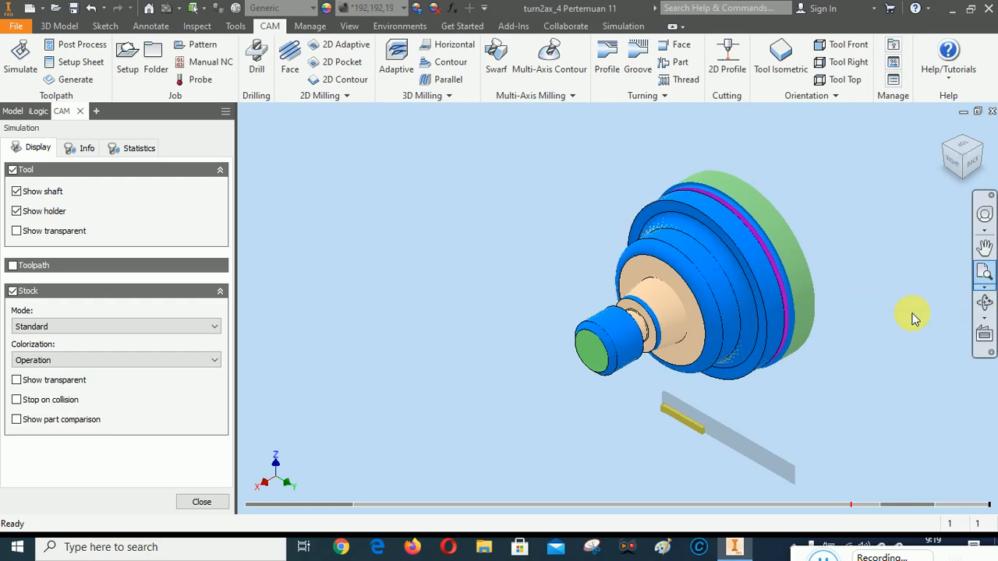
pyautogui.rightClick(381, 183)
pyautogui.click(433, 176)
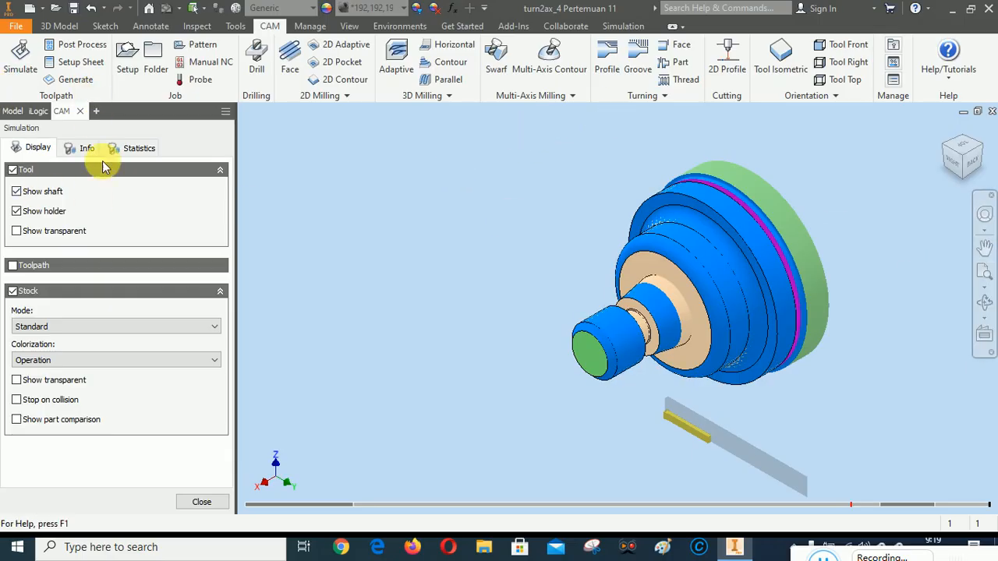
pyautogui.click(201, 503)
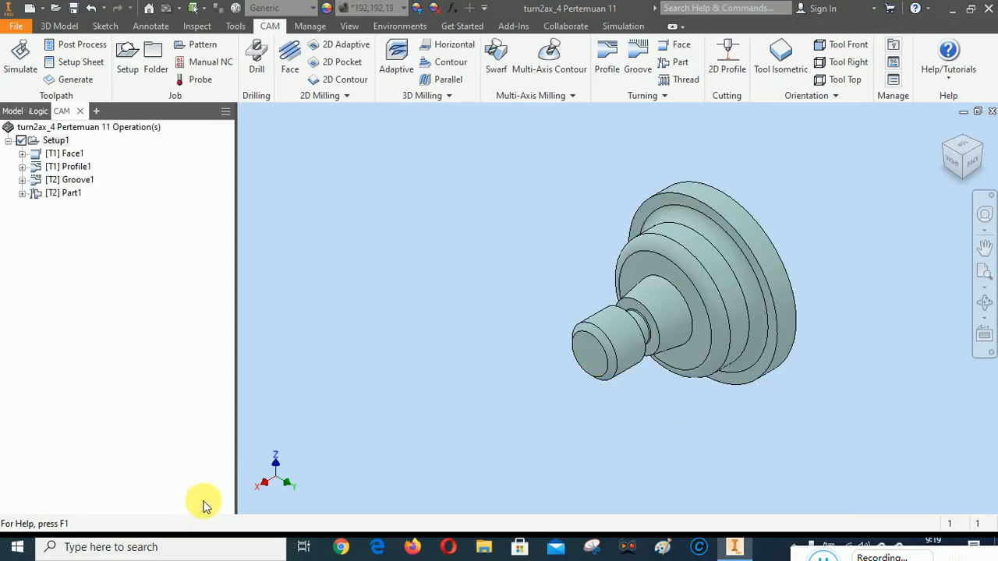
# Save the part file and approve removing its old version turn2ax_4 Pertemuan 11.0004.ipt from Google Drive
pyautogui.click(73, 8)
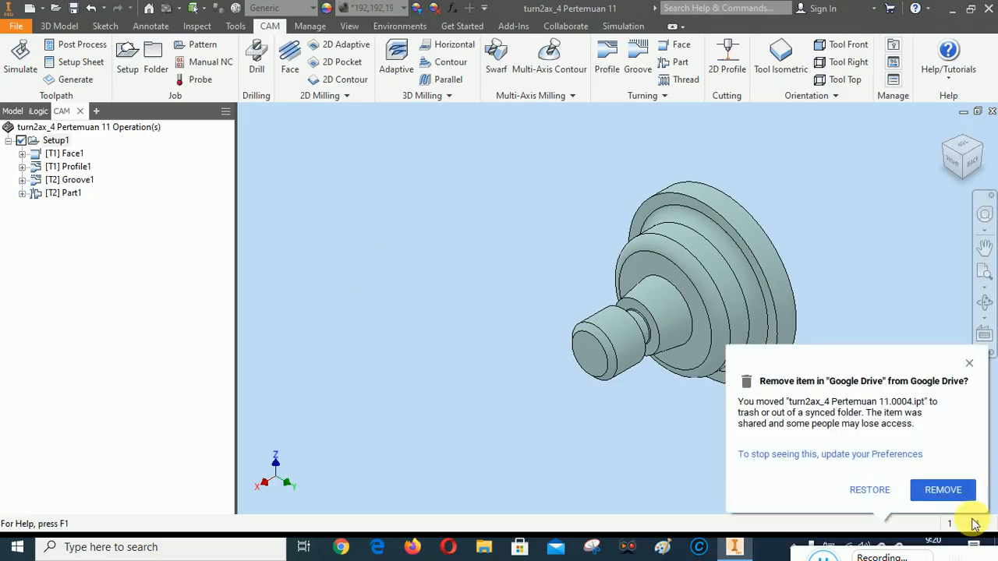
pyautogui.click(954, 492)
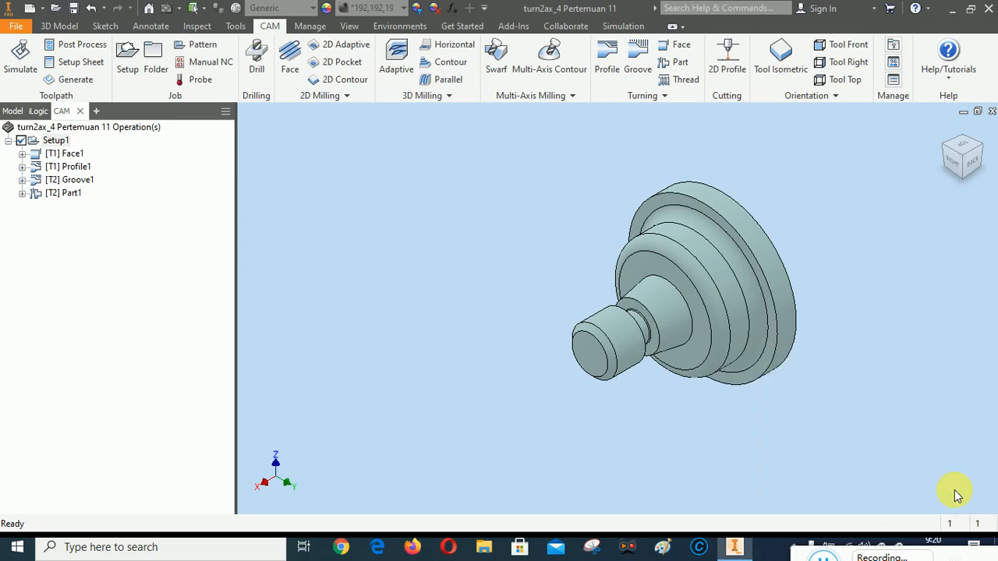
# Generate the setup sheet for all Setup1 operations into Google Drive/Classroom/FILE LATIHAN CAD CAM/CAD CAM A/1. 2D REFF, with the model in an isometric view
pyautogui.click(980, 163)
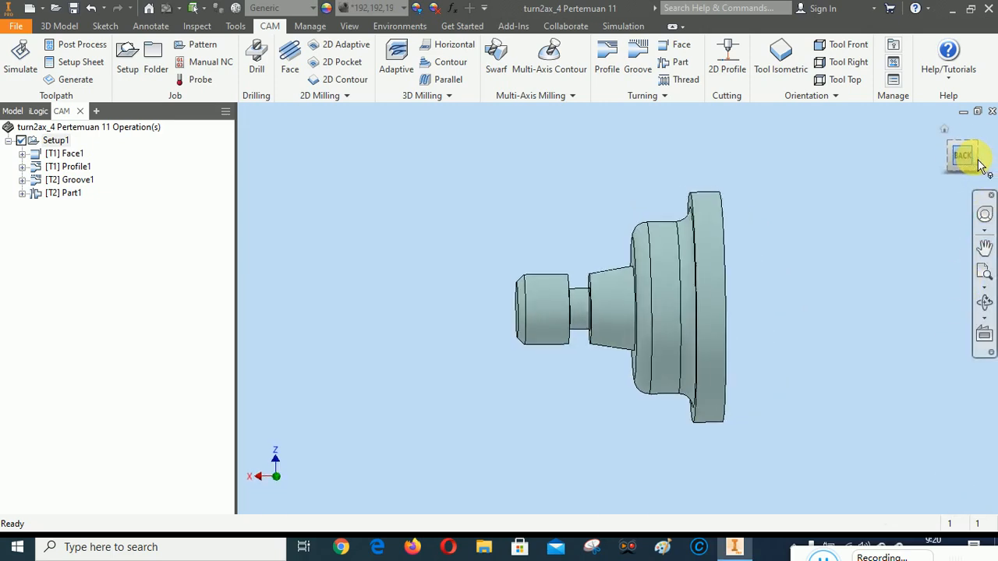
pyautogui.click(965, 137)
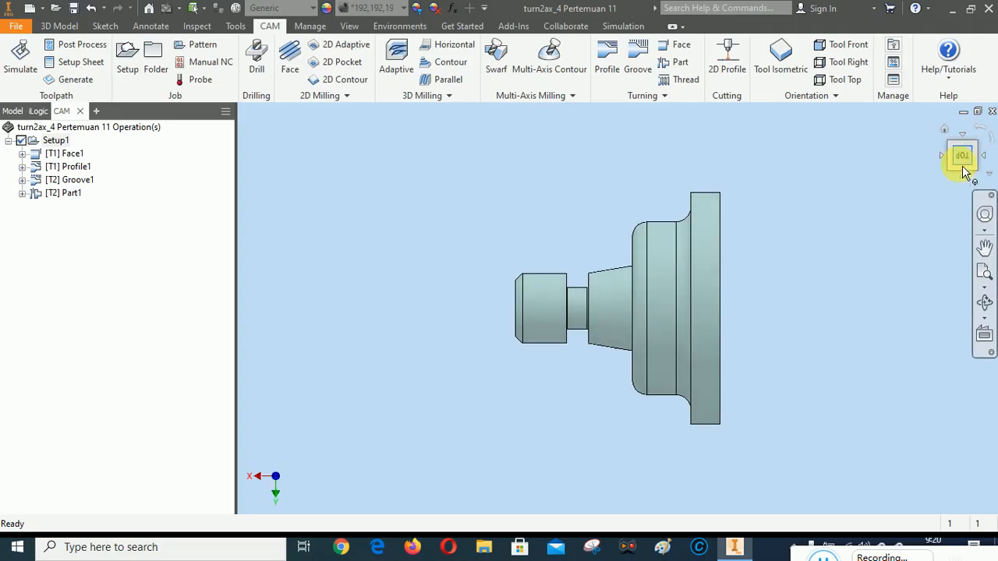
pyautogui.click(962, 177)
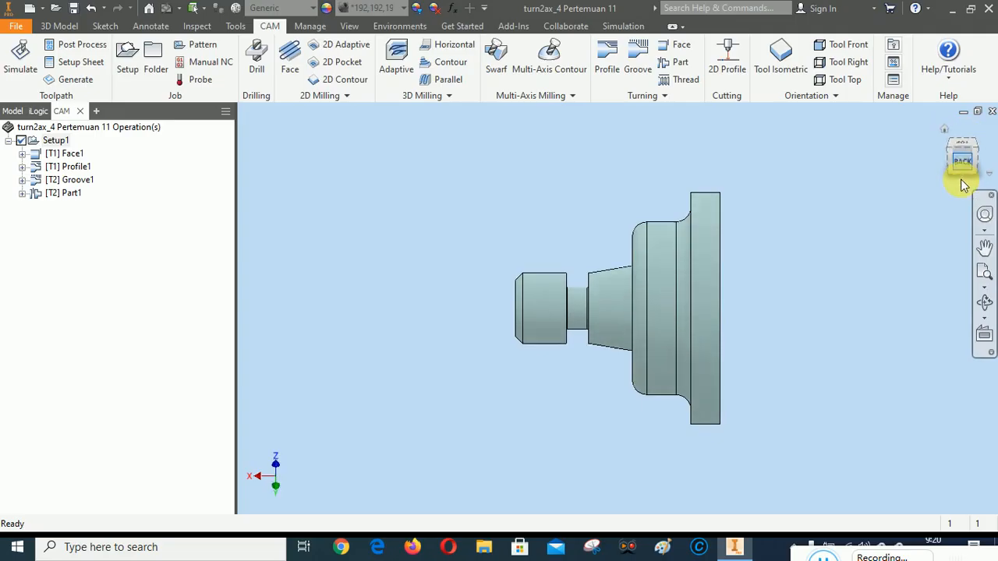
pyautogui.click(957, 148)
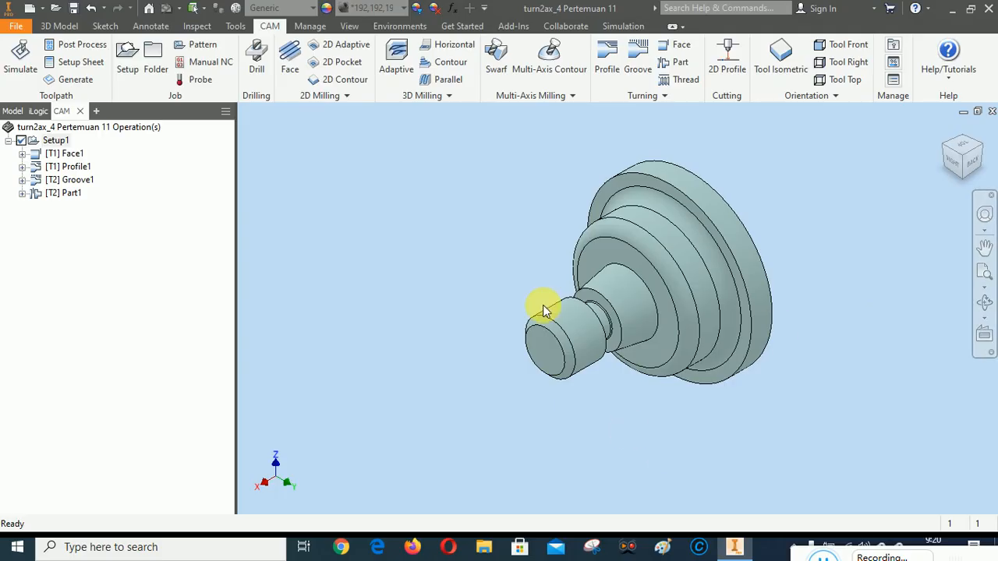
pyautogui.rightClick(56, 142)
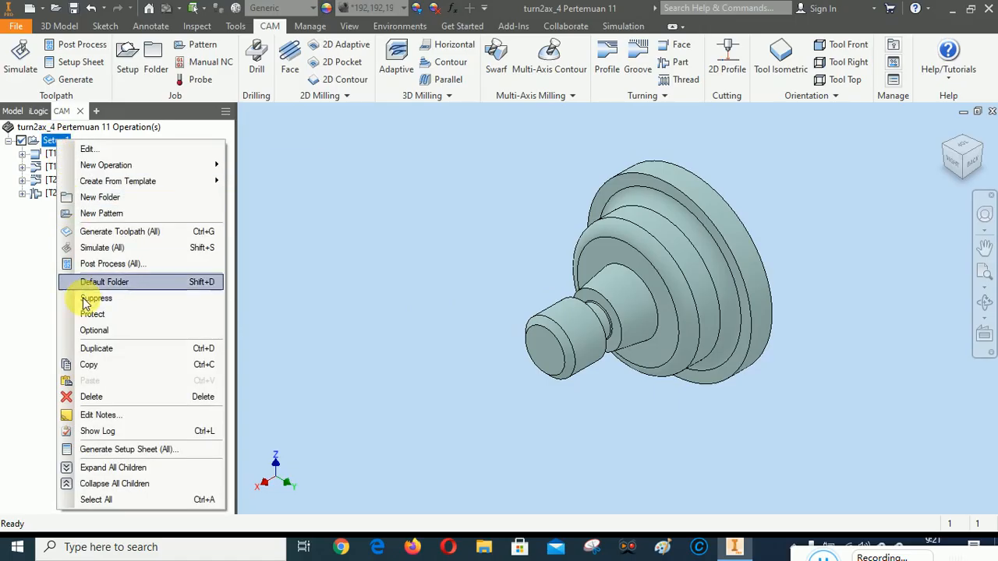
pyautogui.click(109, 452)
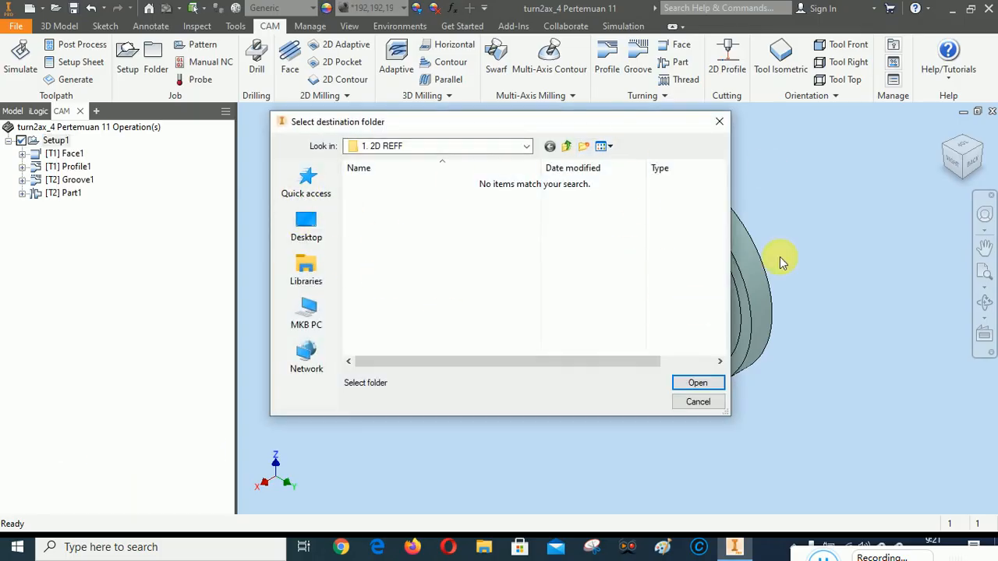
pyautogui.click(527, 147)
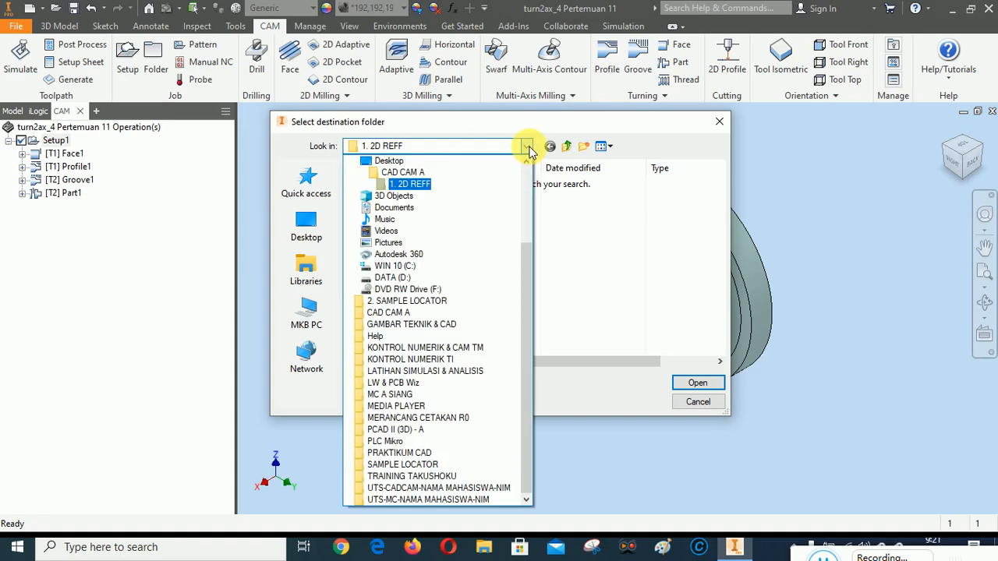
pyautogui.moveTo(527, 259); pyautogui.dragTo(529, 184)
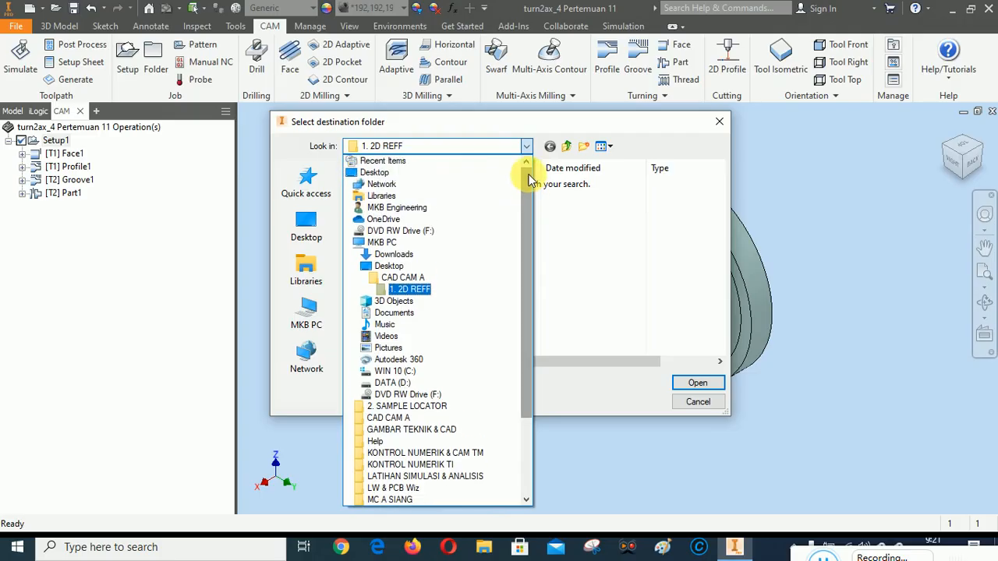
pyautogui.click(382, 208)
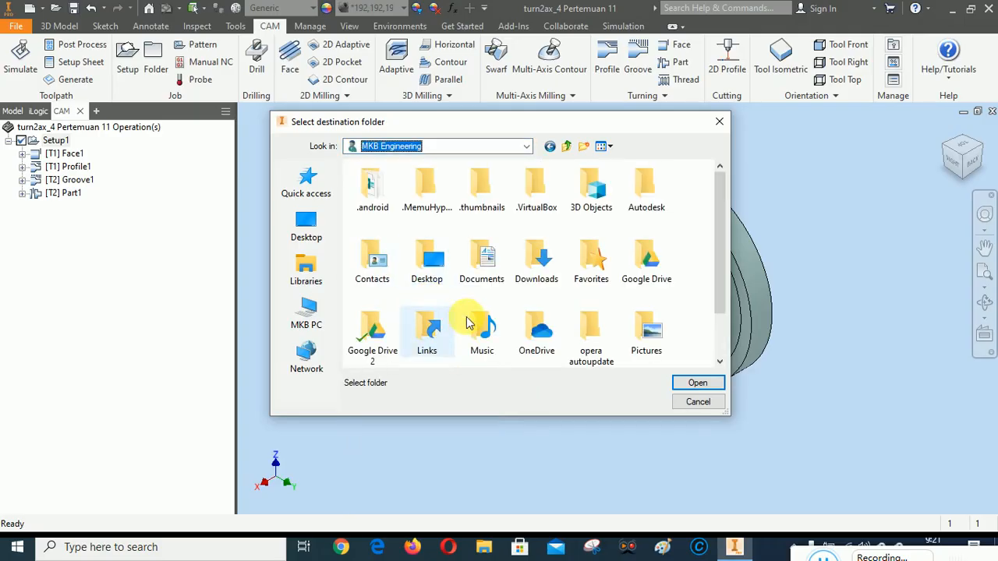
pyautogui.doubleClick(646, 259)
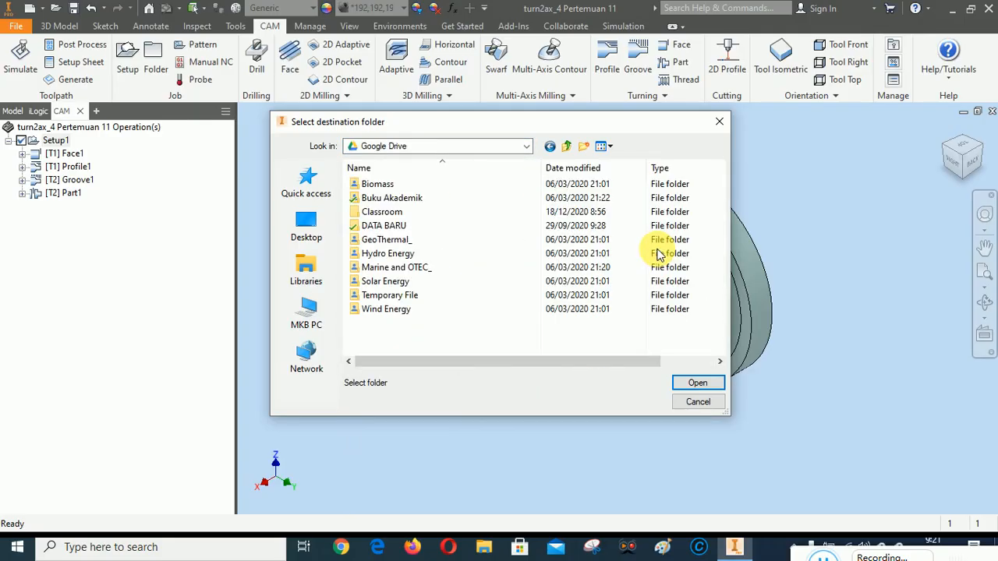
pyautogui.doubleClick(388, 218)
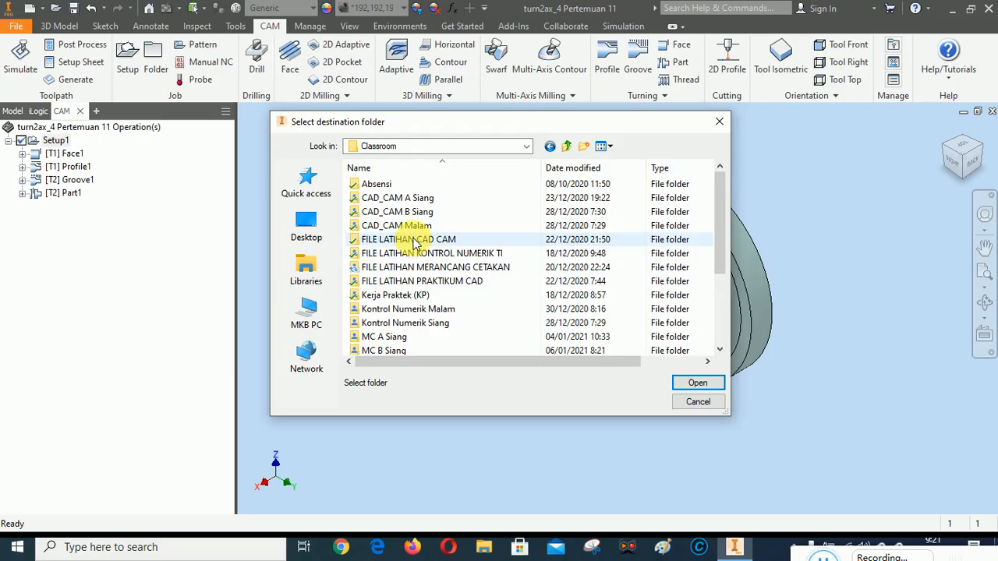
pyautogui.doubleClick(413, 241)
pyautogui.doubleClick(390, 185)
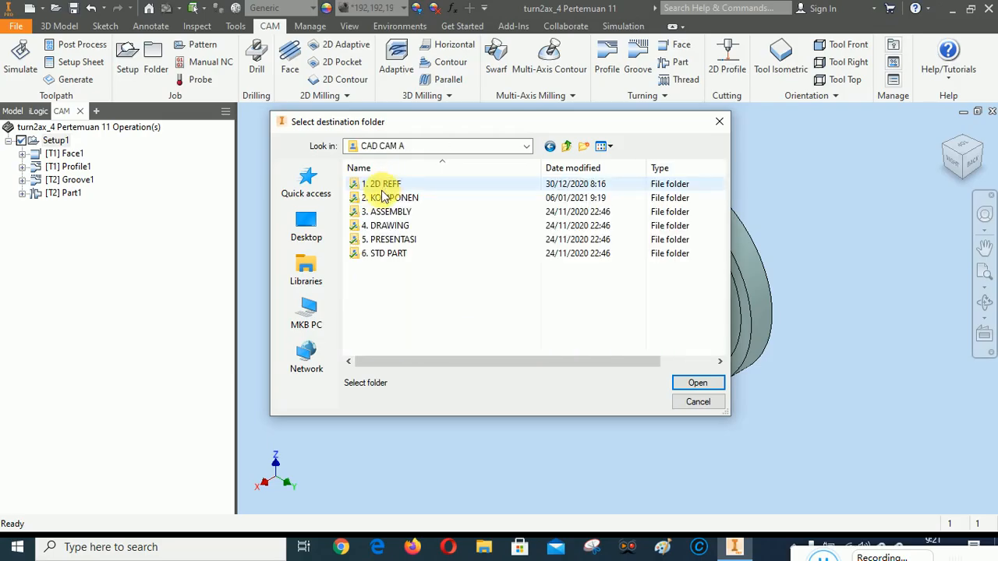
pyautogui.doubleClick(385, 186)
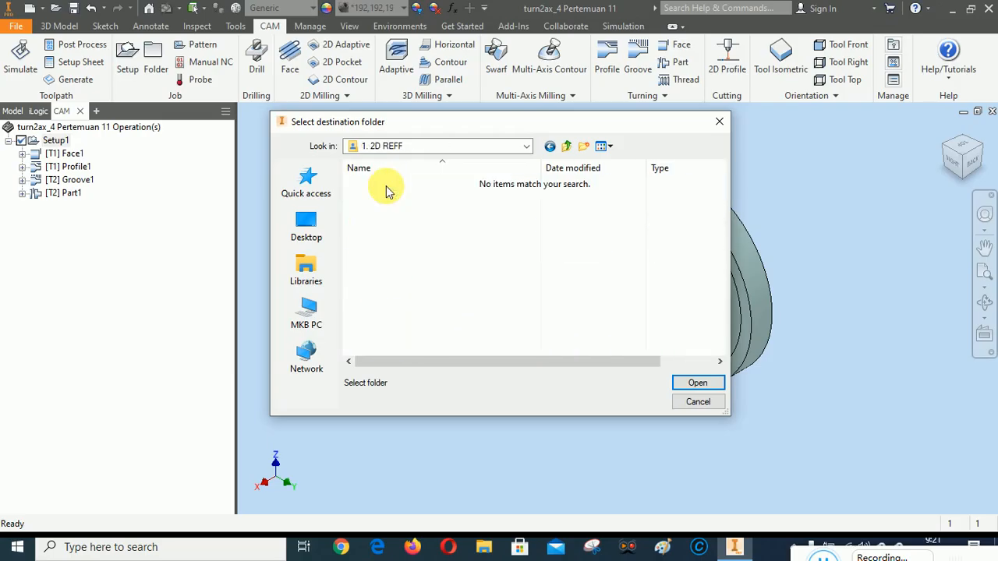
pyautogui.click(693, 385)
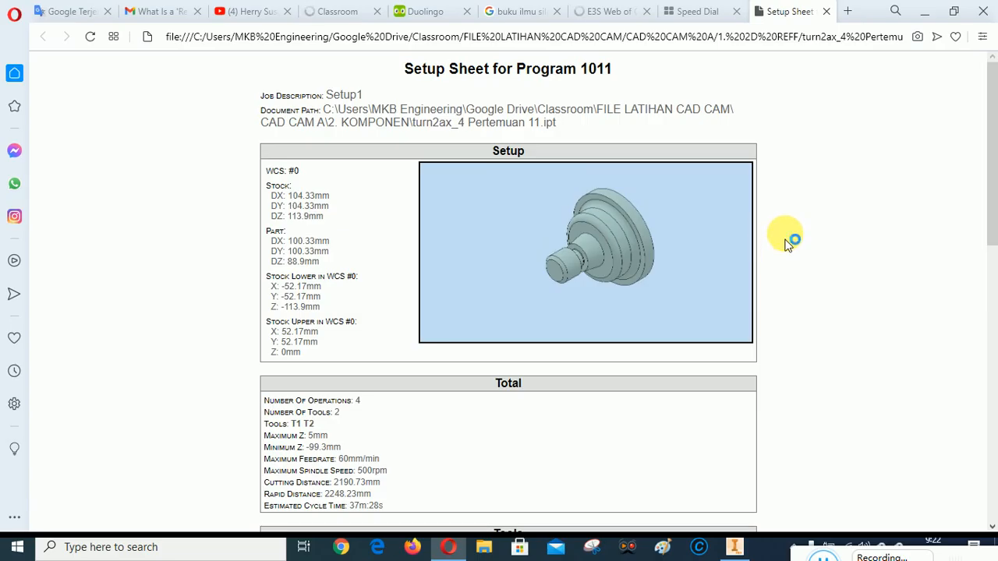
# Review the generated setup sheet in the browser, covering its setup, total, tools and operations sections
pyautogui.scroll(-5, 788, 242)
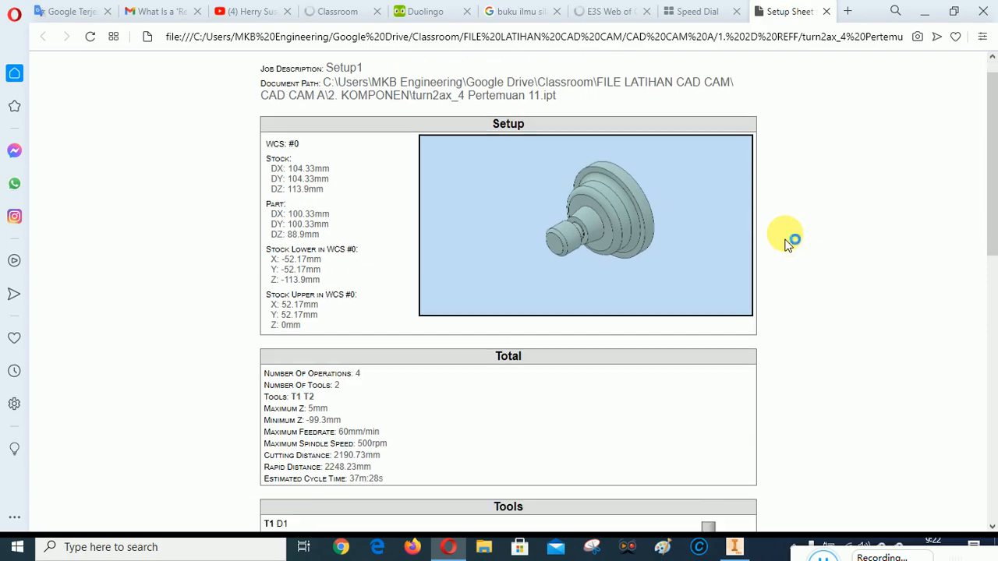
pyautogui.scroll(-4, 787, 240)
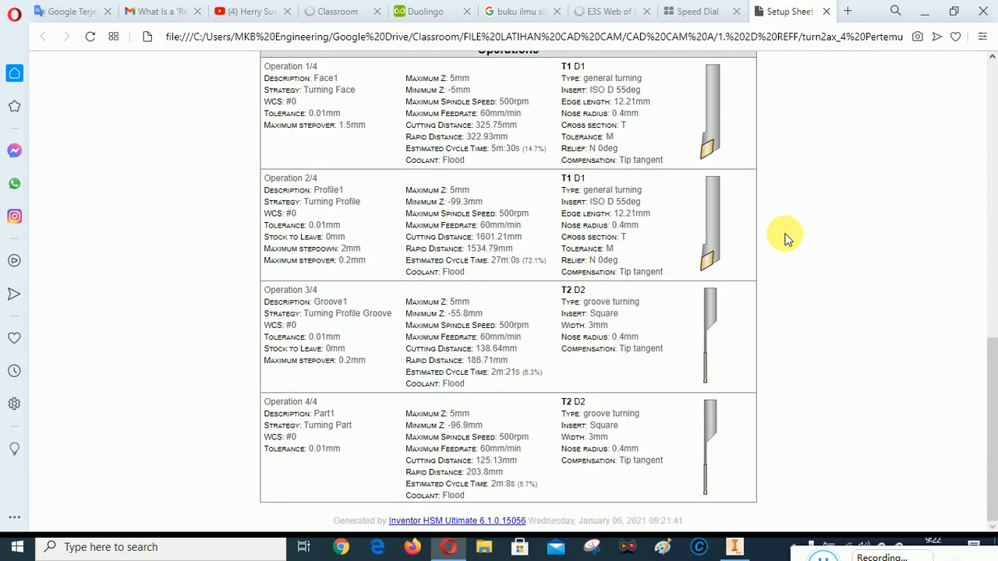
pyautogui.scroll(5, 786, 239)
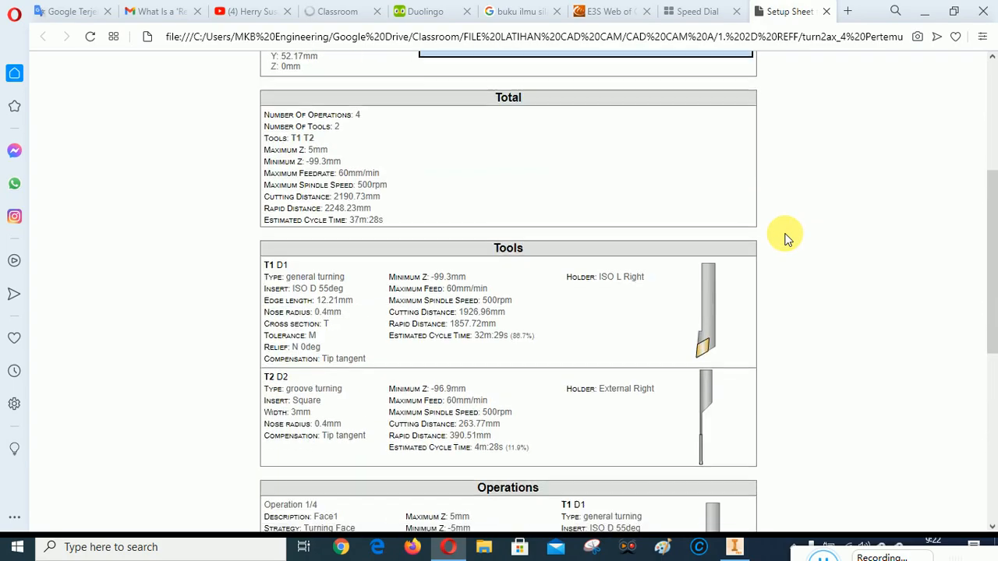
pyautogui.scroll(-1, 786, 239)
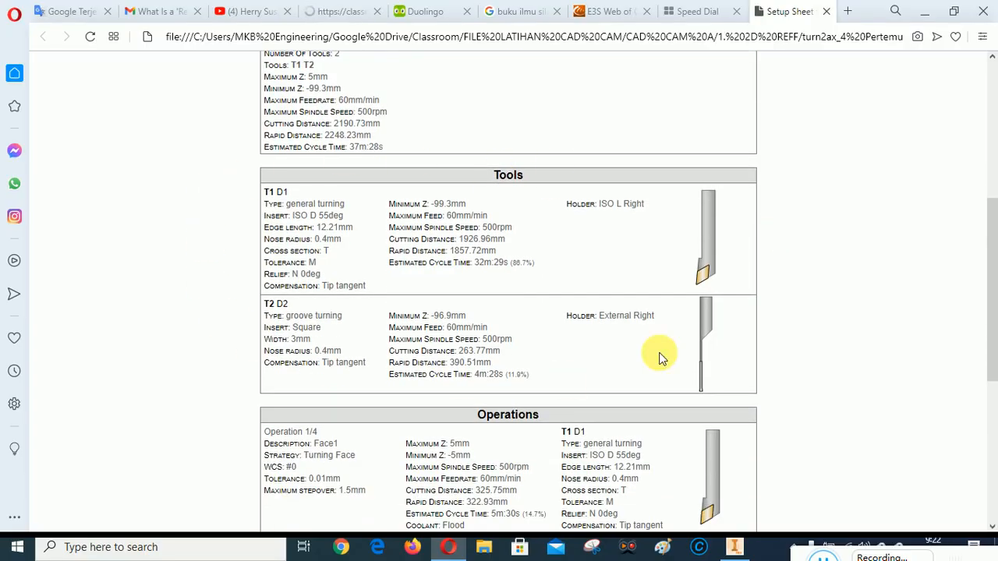
pyautogui.scroll(-5, 842, 246)
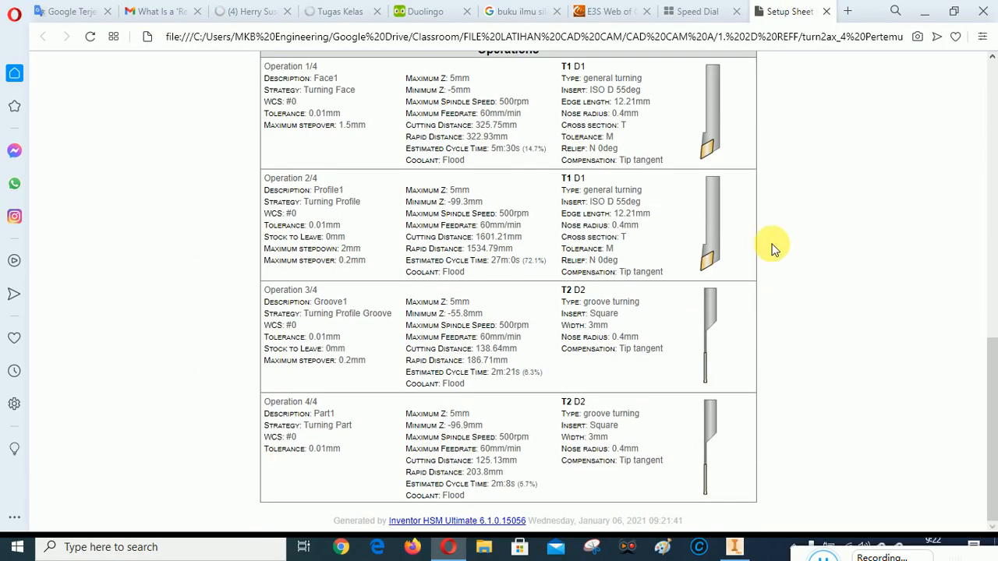
pyautogui.scroll(10, 775, 244)
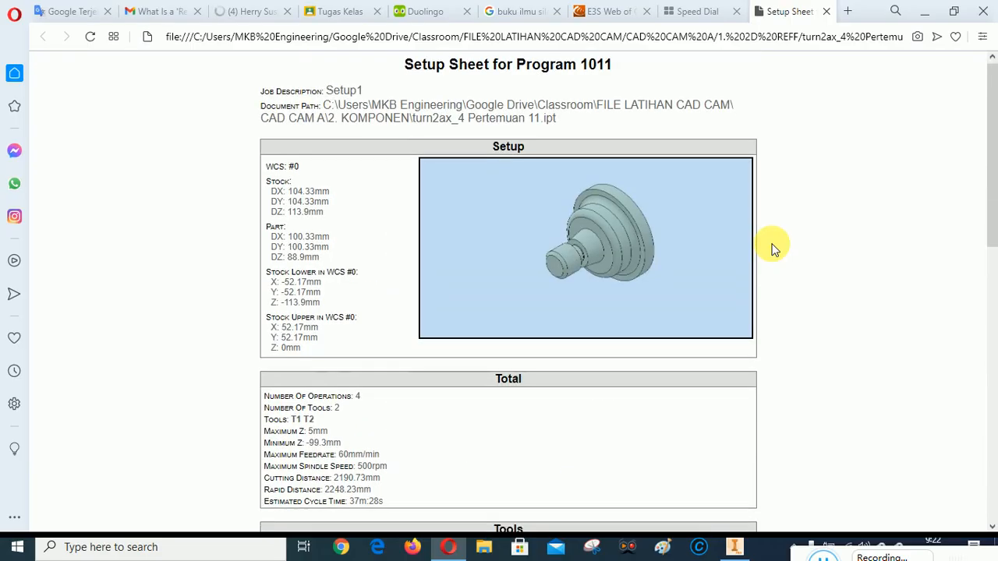
pyautogui.scroll(-6, 774, 247)
pyautogui.scroll(-4, 773, 248)
pyautogui.scroll(10, 771, 246)
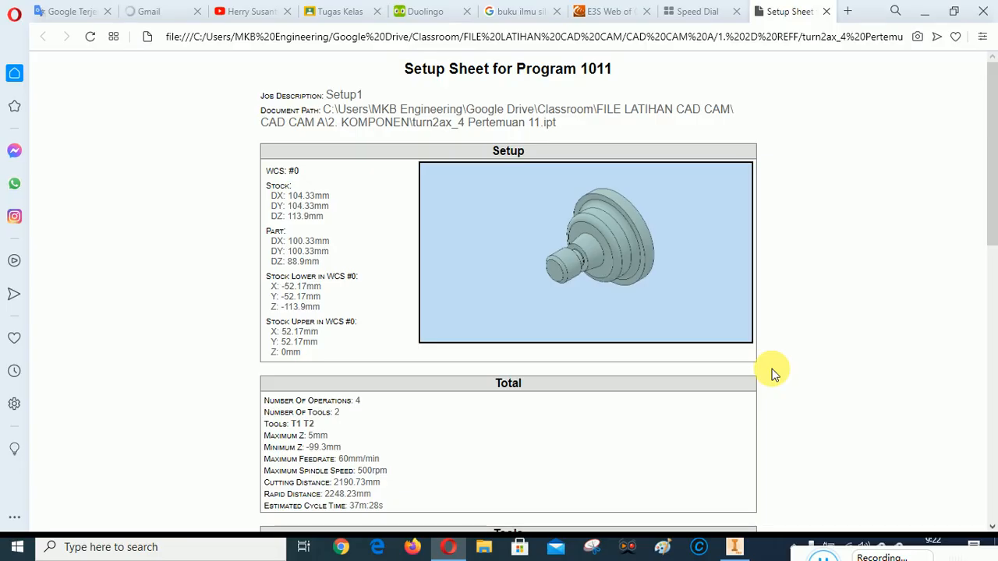
# Switch to File Explorer and open Google Drive/Classroom/FILE LATIHAN CAD CAM/CAD CAM A/1. 2D REFF, where the setup sheet is stored
pyautogui.press('super+e')
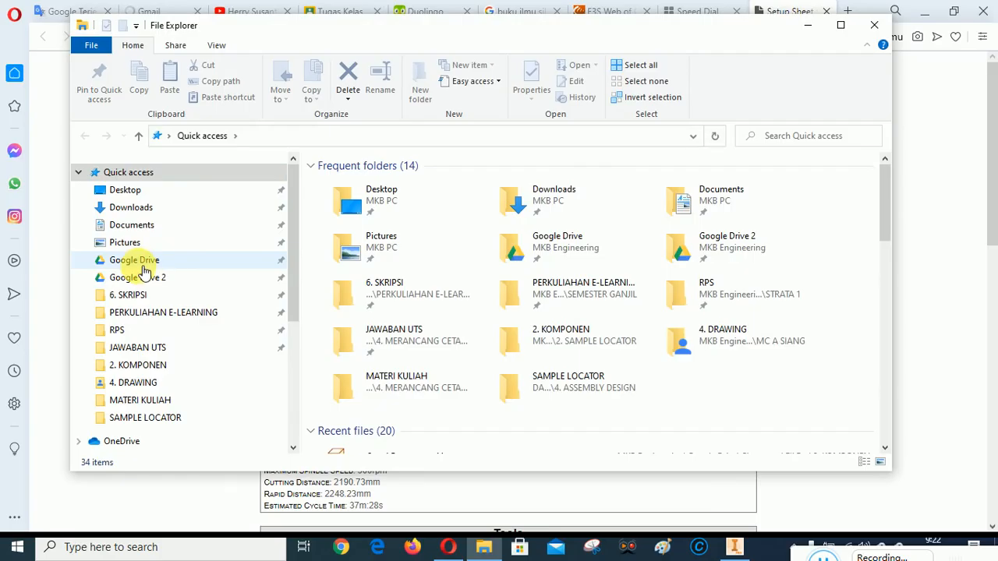
pyautogui.click(136, 261)
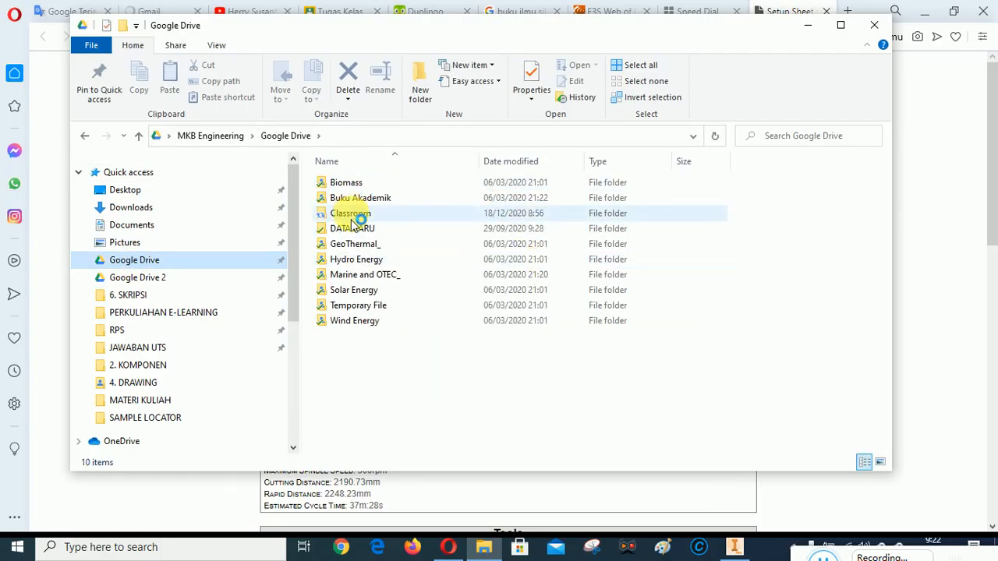
pyautogui.doubleClick(356, 214)
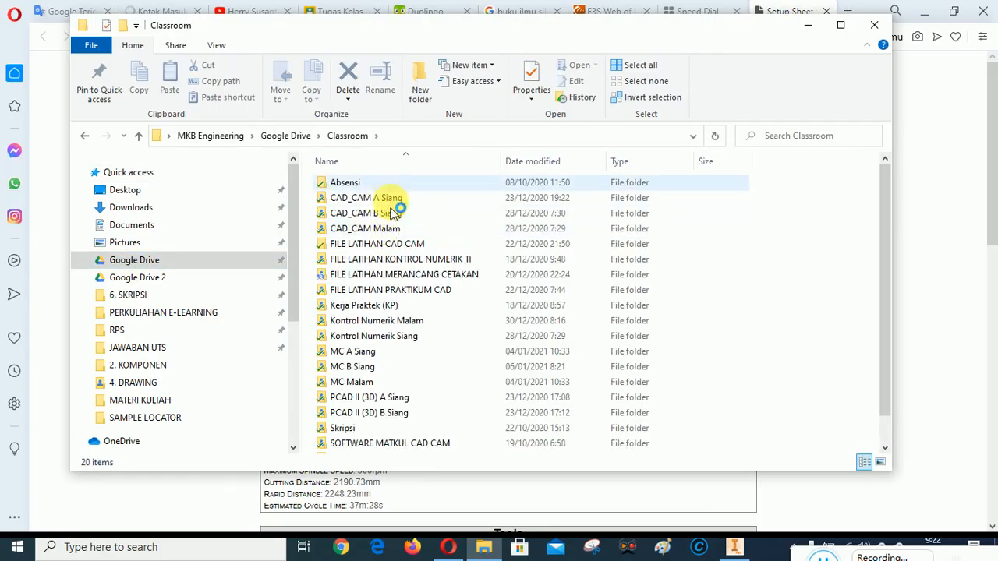
pyautogui.click(379, 246)
pyautogui.doubleClick(381, 246)
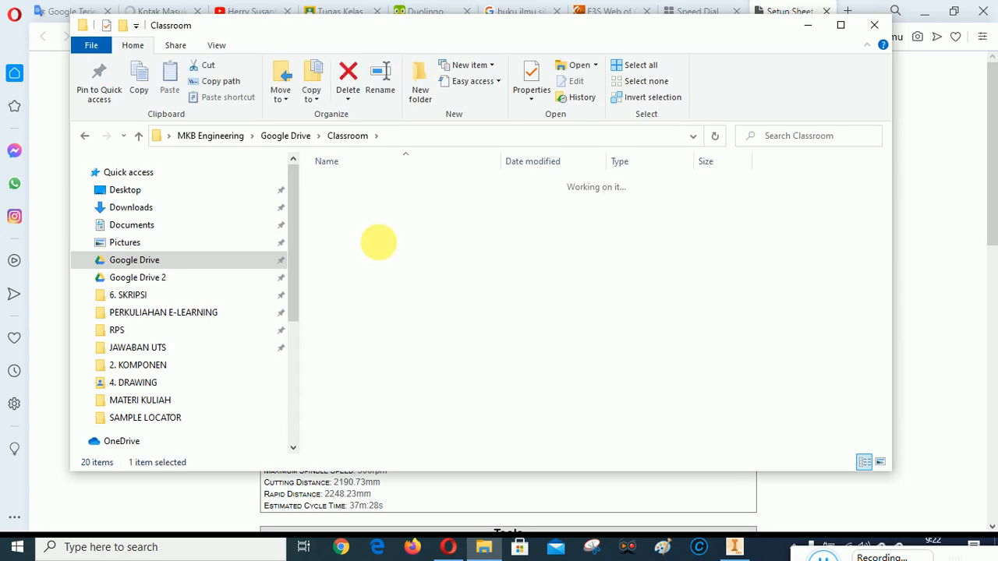
pyautogui.click(361, 186)
pyautogui.doubleClick(361, 187)
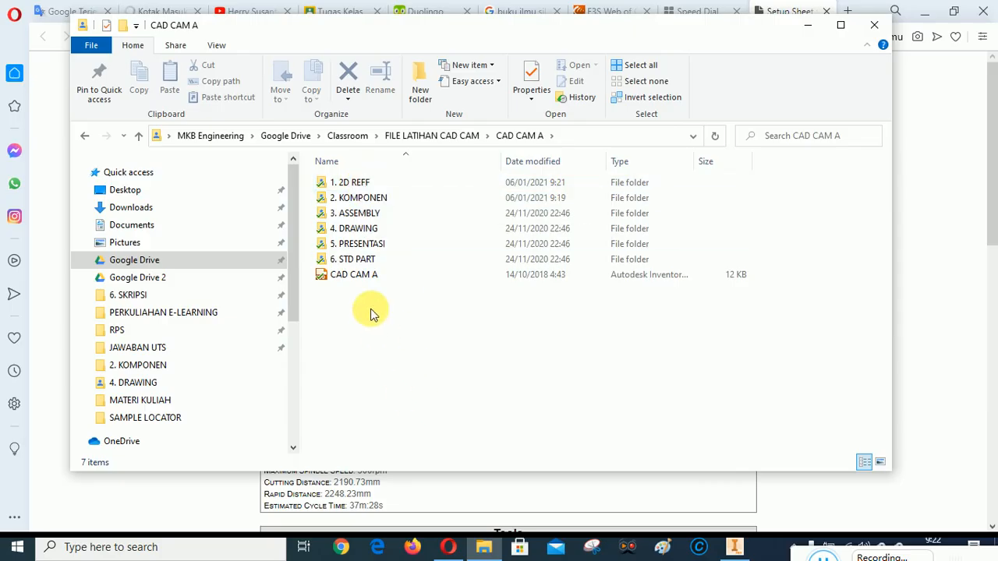
pyautogui.doubleClick(357, 183)
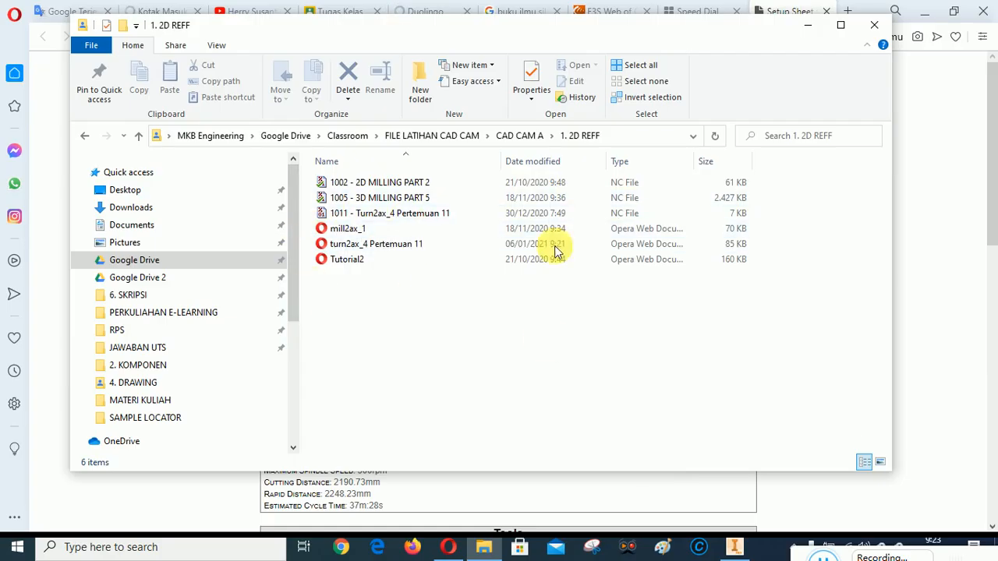
# Go up to the CAD CAM A folder, put File Explorer away, close the setup sheet and switch back to Inventor
pyautogui.click(138, 138)
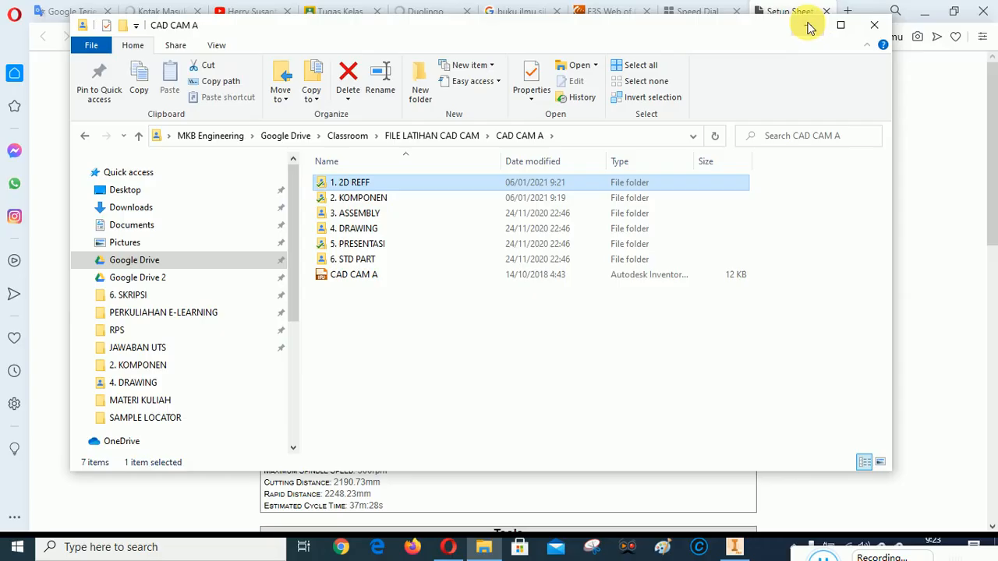
pyautogui.click(808, 25)
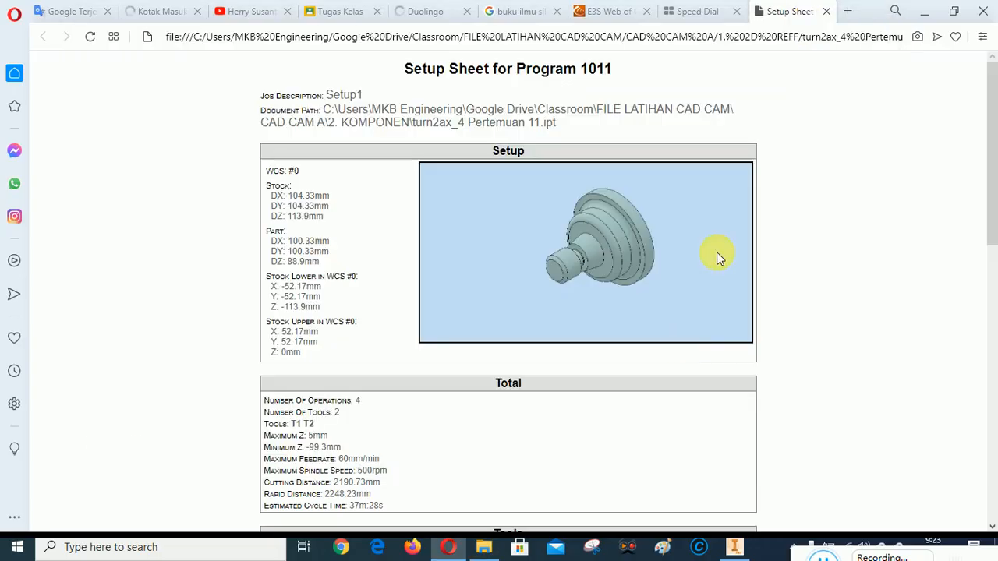
pyautogui.click(828, 12)
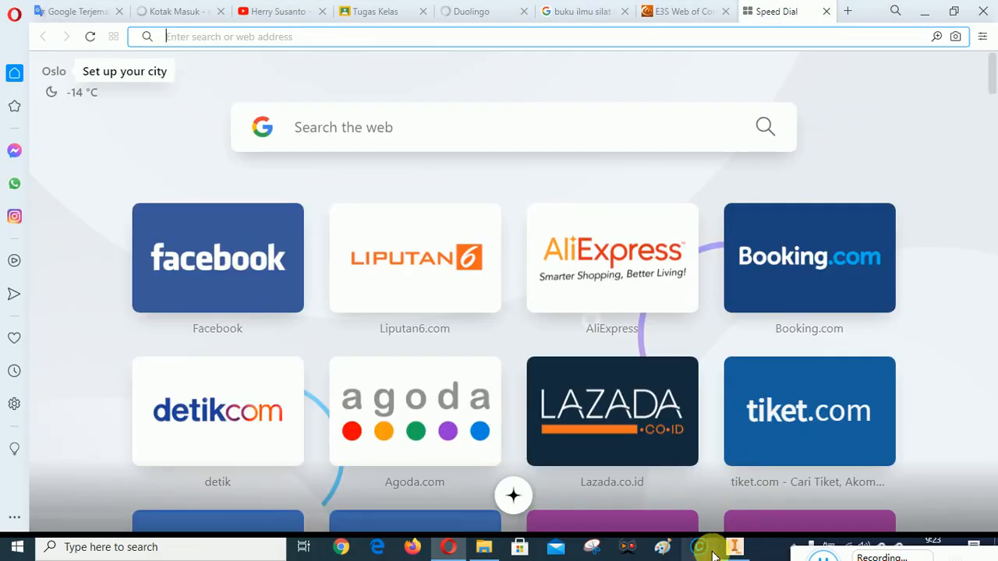
pyautogui.click(735, 548)
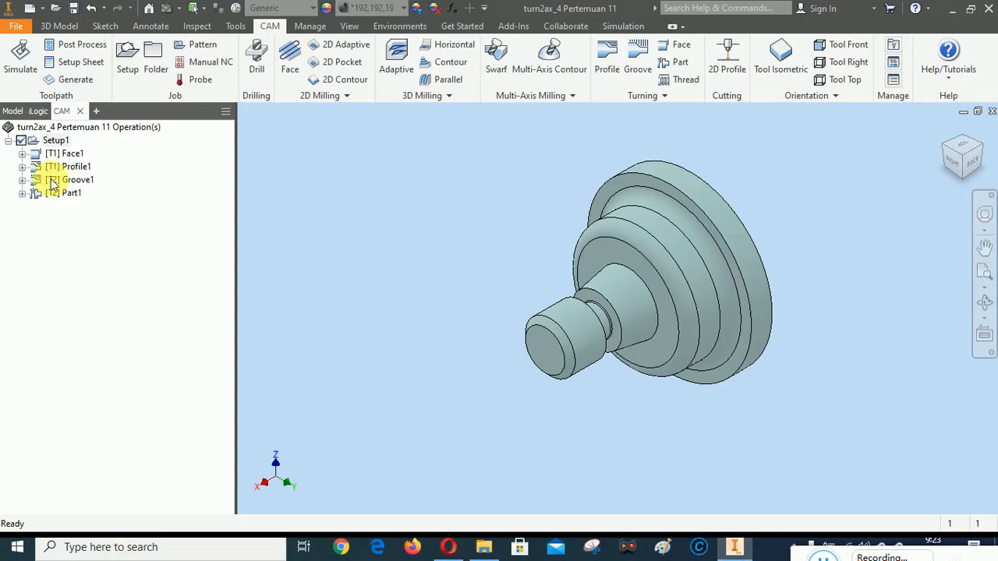
# Start post processing all Setup1 operations and browse to the MKB Engineering user folder for the output location
pyautogui.rightClick(54, 142)
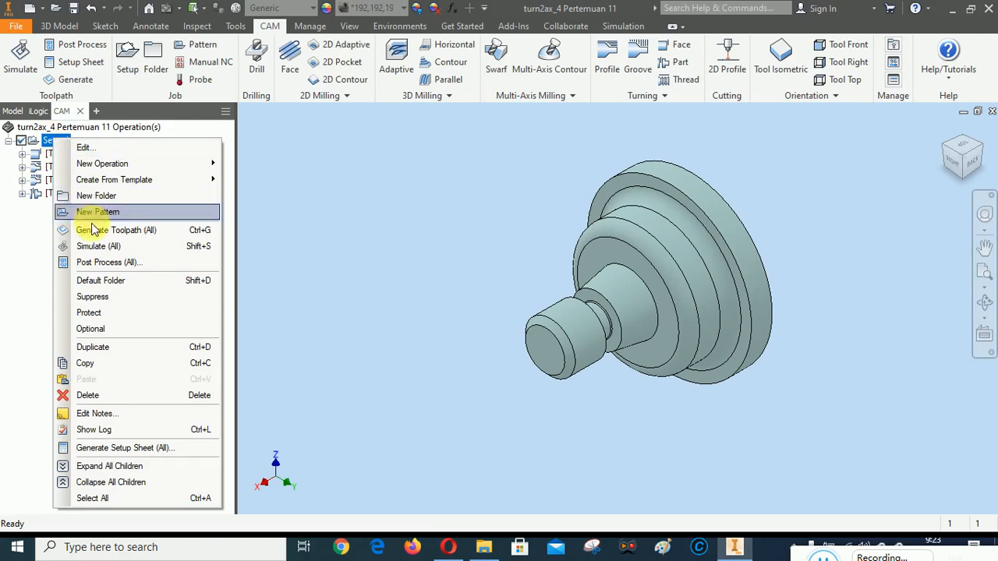
pyautogui.click(96, 264)
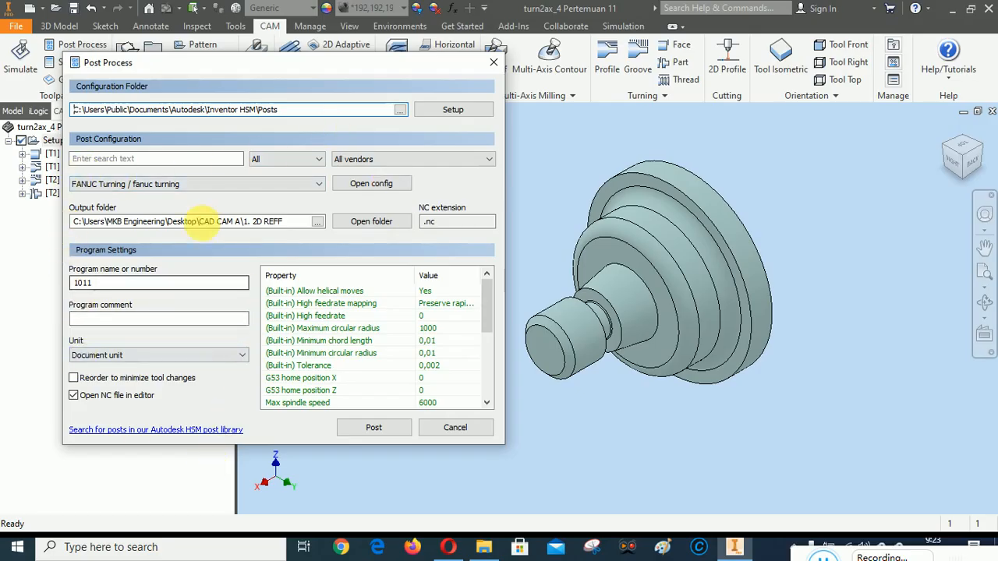
pyautogui.moveTo(127, 185)
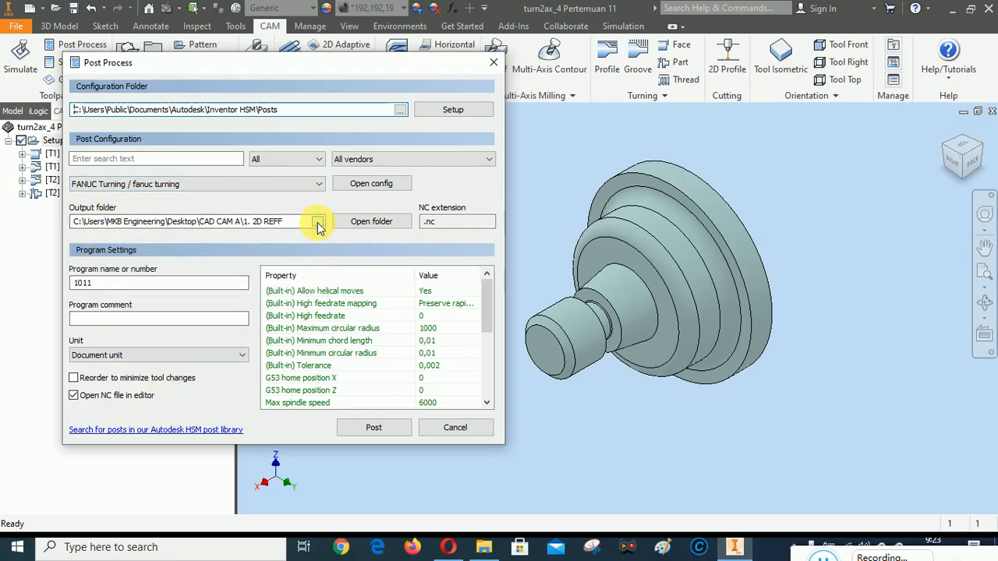
pyautogui.click(317, 222)
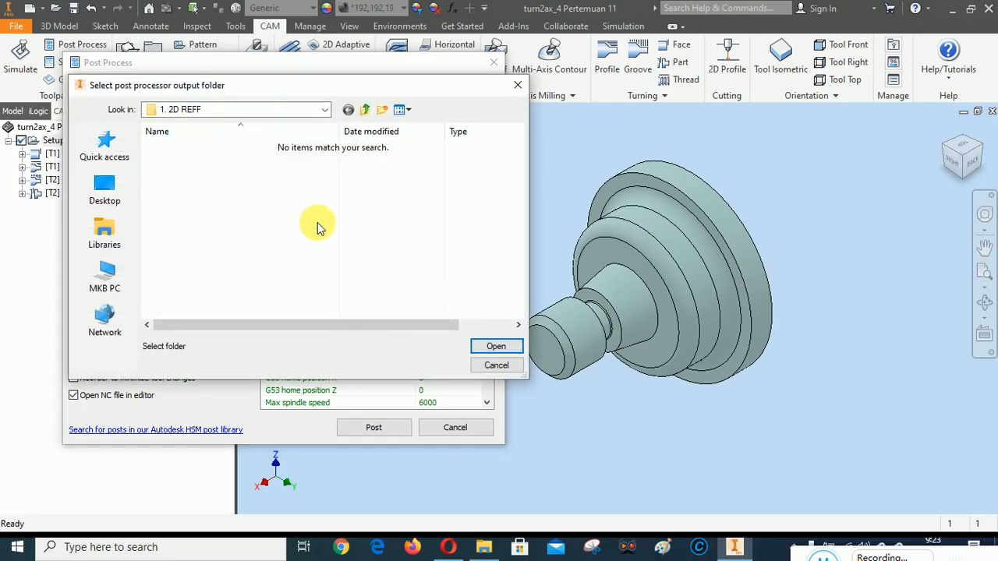
pyautogui.click(325, 110)
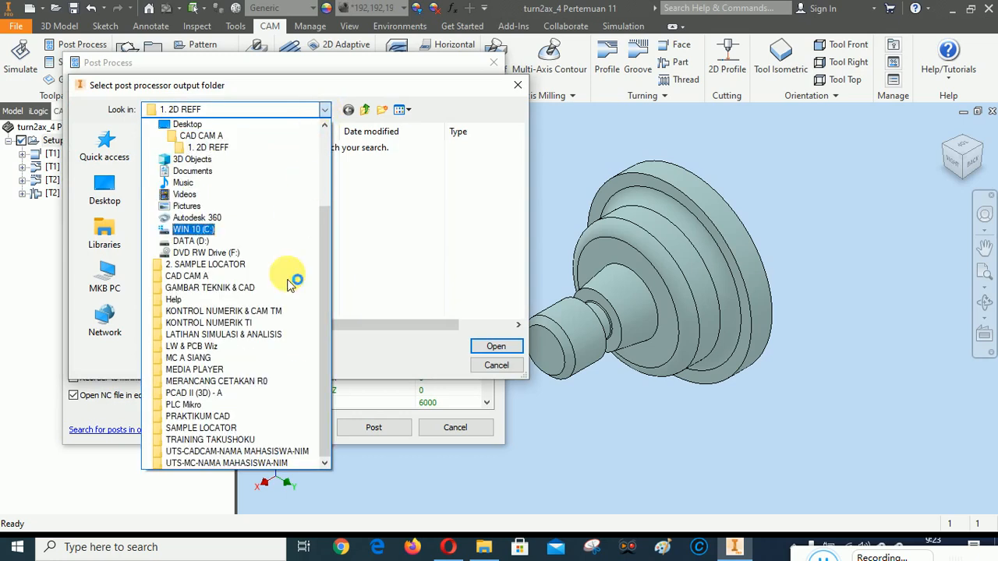
pyautogui.scroll(3, 234, 281)
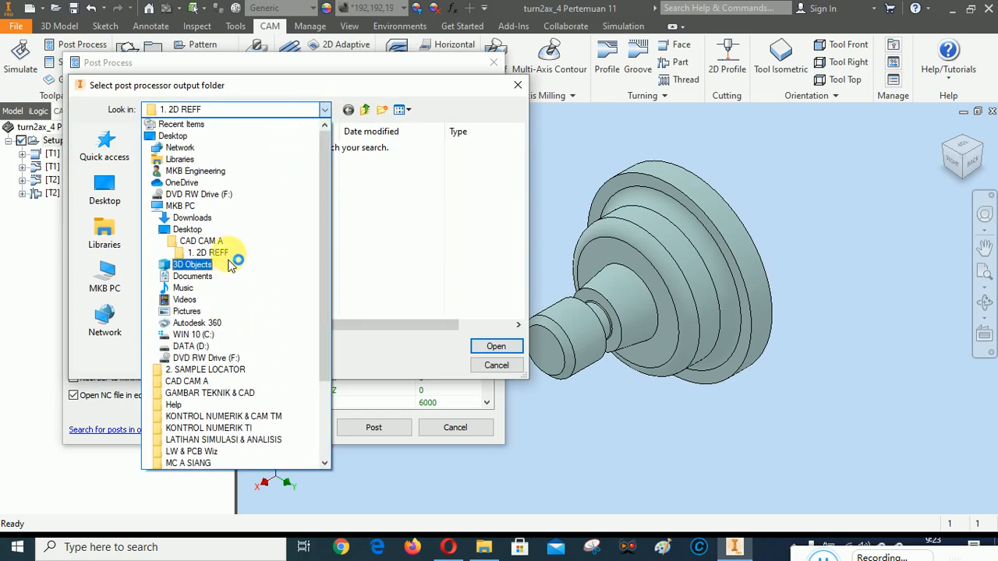
pyautogui.click(187, 182)
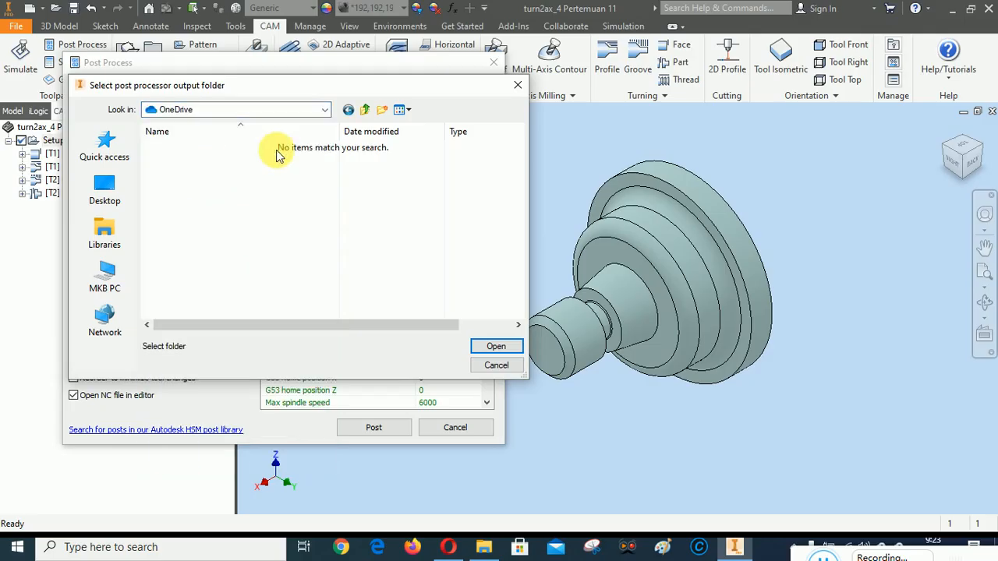
pyautogui.click(324, 110)
pyautogui.scroll(2, 185, 234)
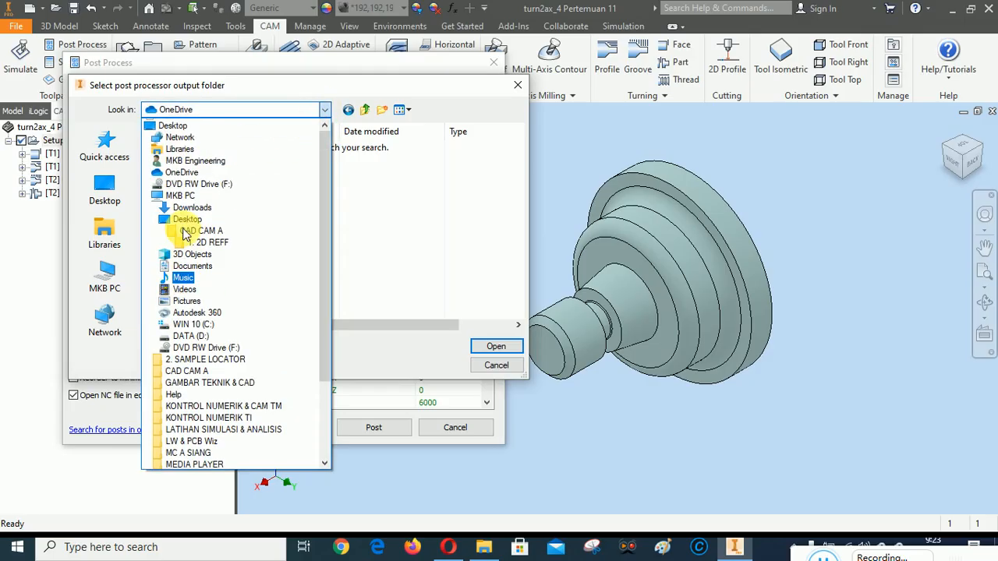
pyautogui.click(184, 177)
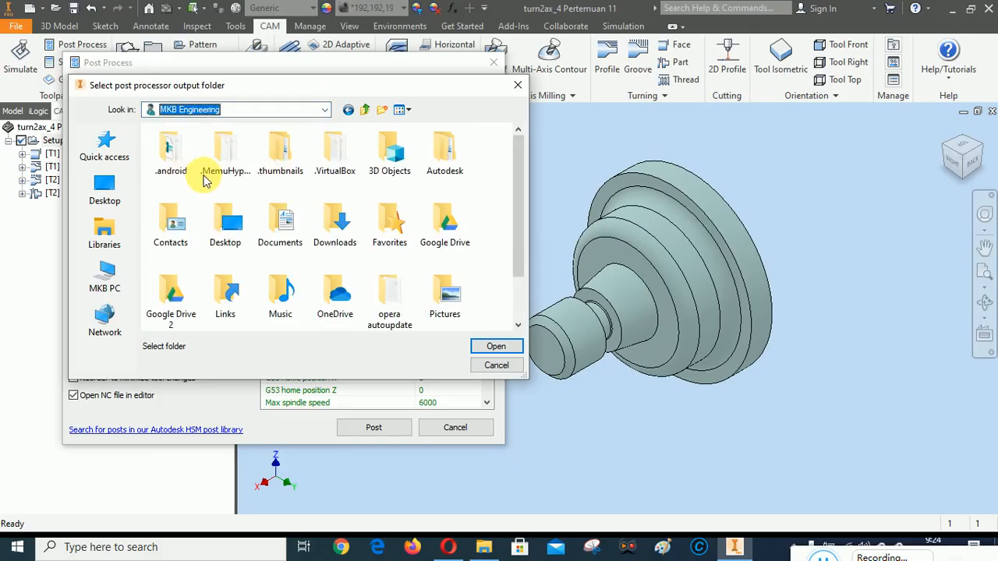
# Set the post output folder to Google Drive/Classroom/FILE LATIHAN CAD CAM/CAD CAM A/1. 2D REFF
pyautogui.doubleClick(445, 224)
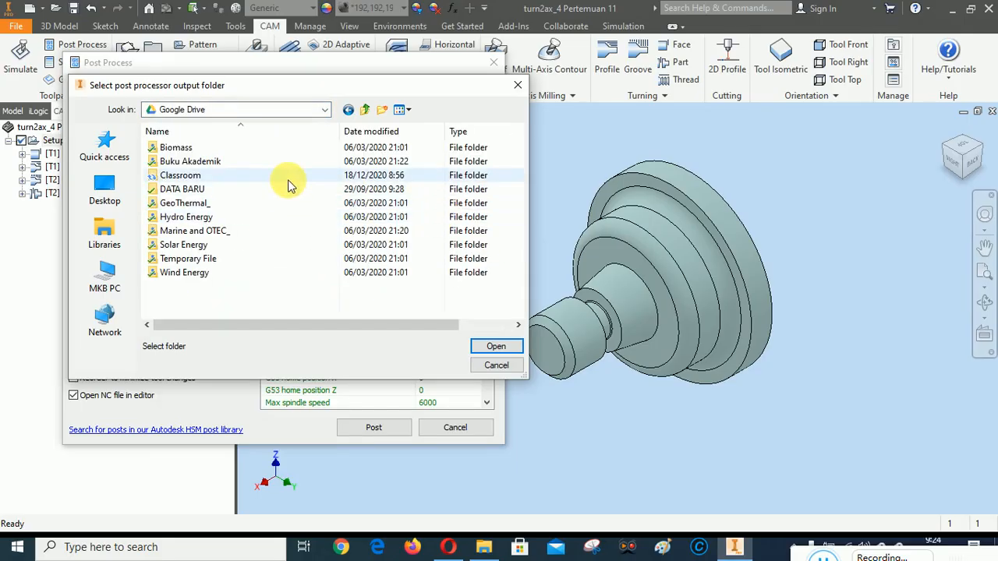
pyautogui.doubleClick(177, 176)
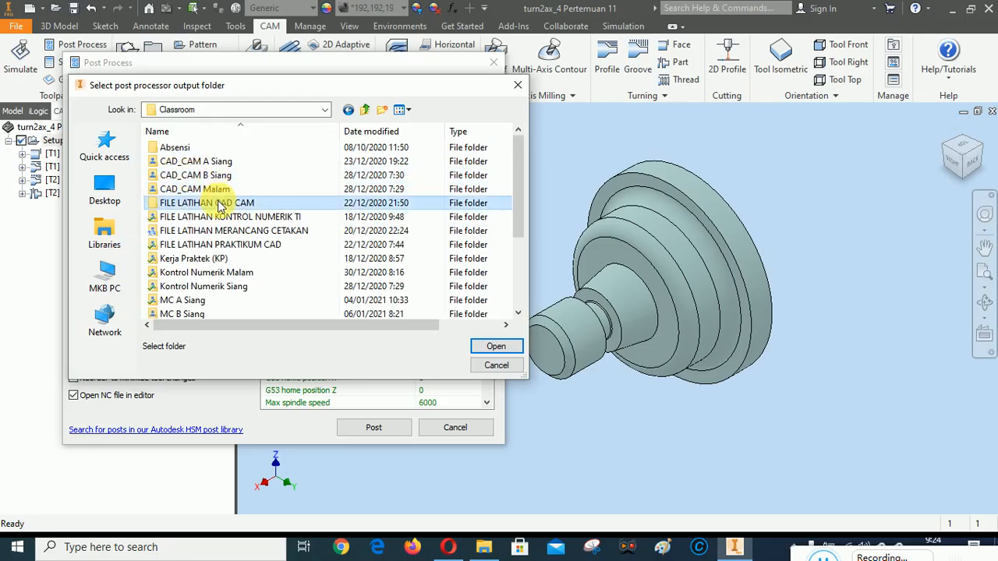
pyautogui.doubleClick(212, 201)
pyautogui.click(194, 152)
pyautogui.doubleClick(193, 153)
pyautogui.doubleClick(178, 147)
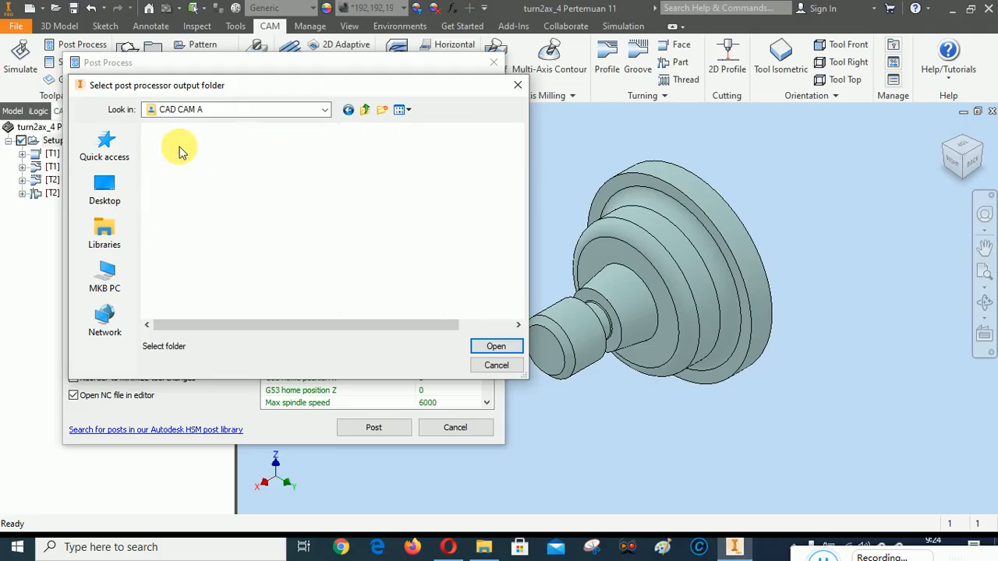
pyautogui.click(498, 346)
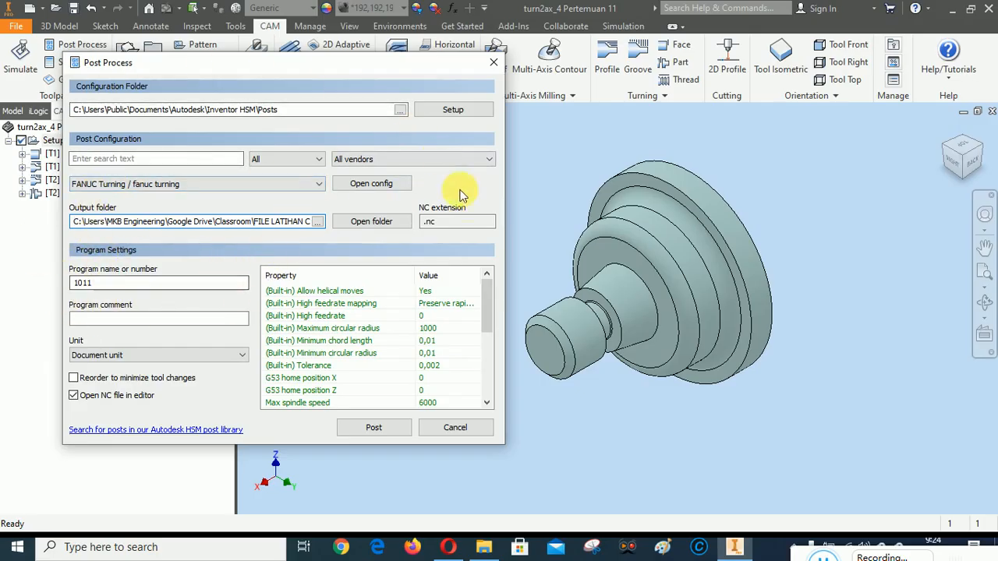
# Post the NC program as "1011 - Turn2ax_4 Pertemuan 11" in 1. 2D REFF, replacing the existing file of that name
pyautogui.click(376, 429)
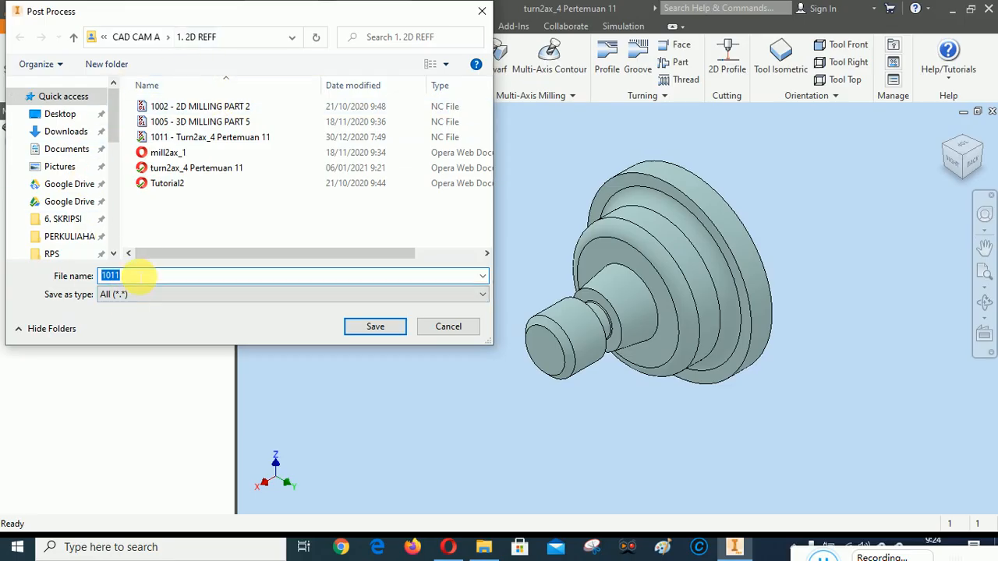
pyautogui.click(138, 278)
pyautogui.write('-')
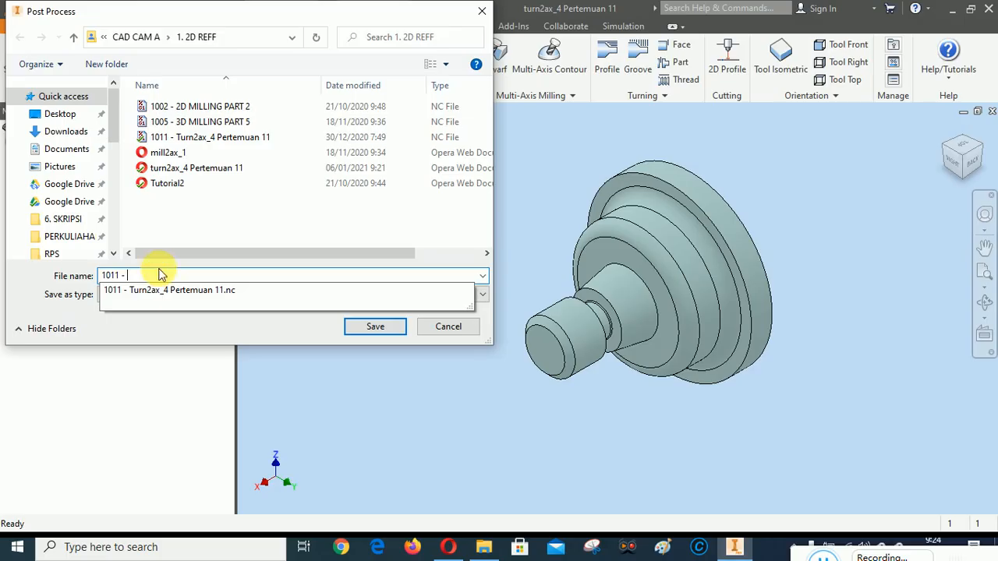
pyautogui.click(167, 290)
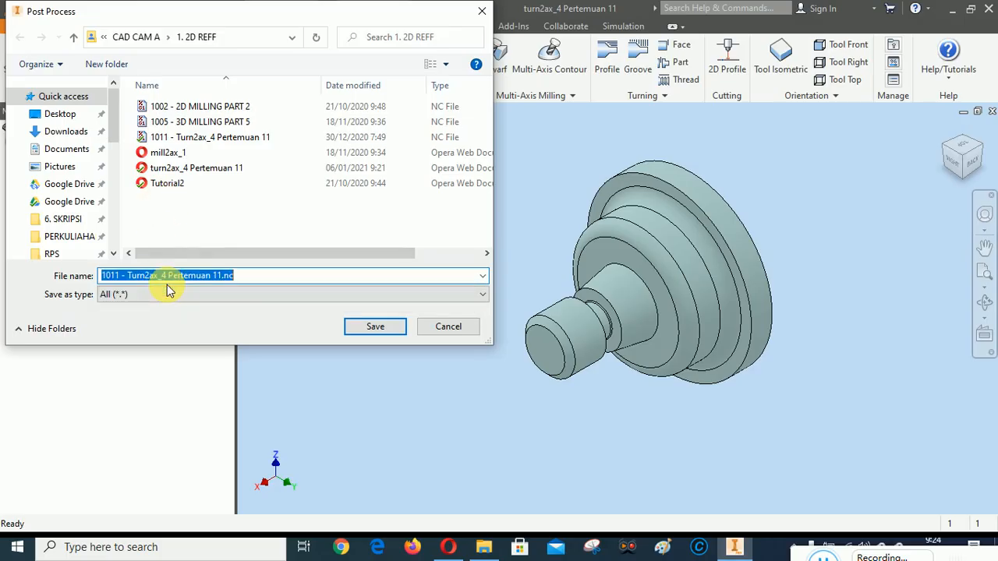
pyautogui.click(240, 278)
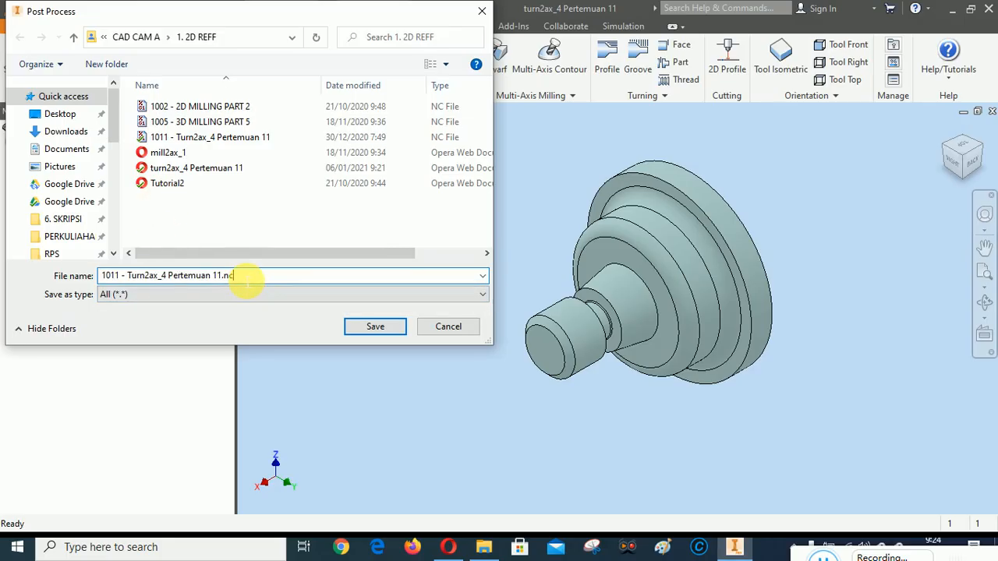
pyautogui.press('BackSpace')
pyautogui.press('BackSpace')
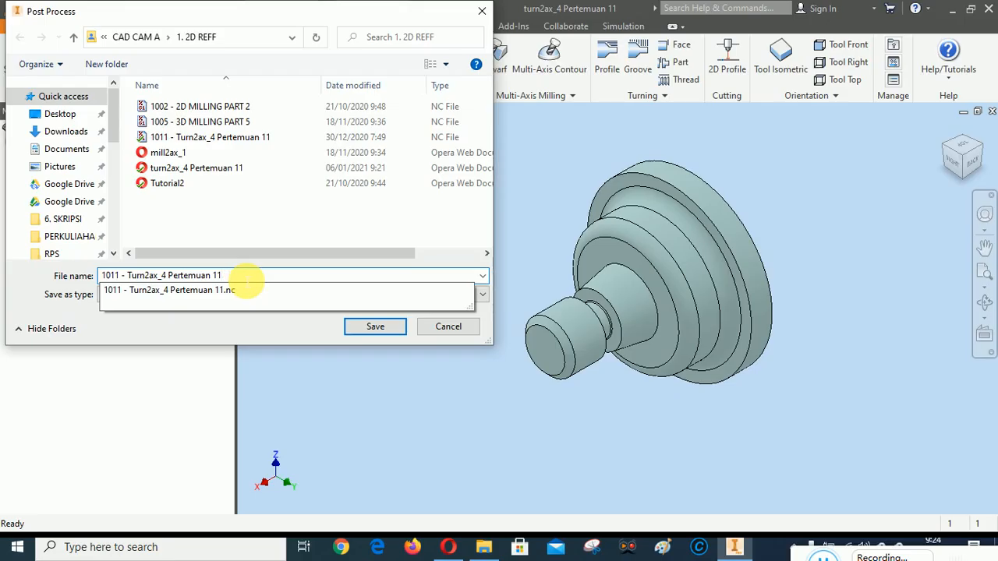
pyautogui.click(254, 323)
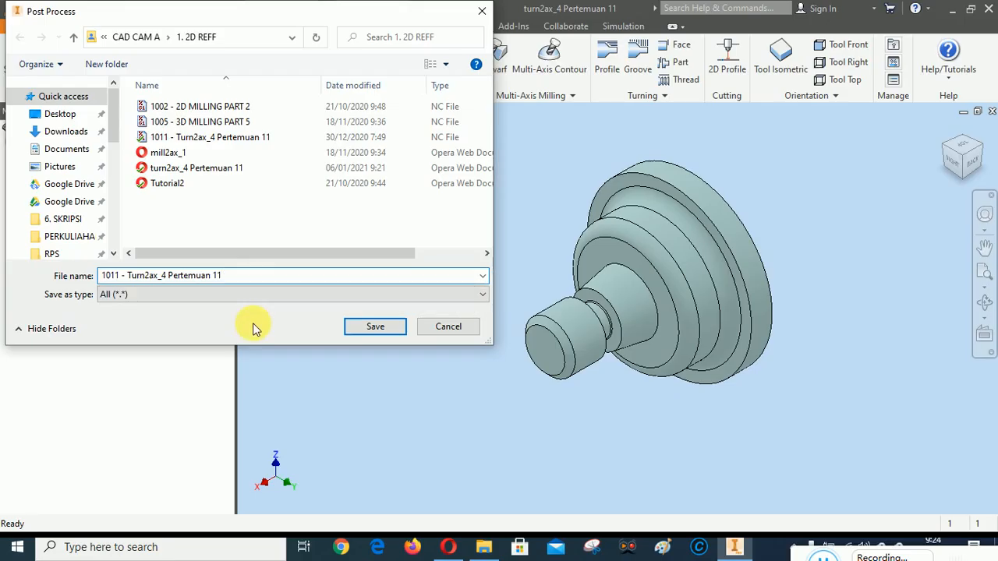
pyautogui.click(398, 331)
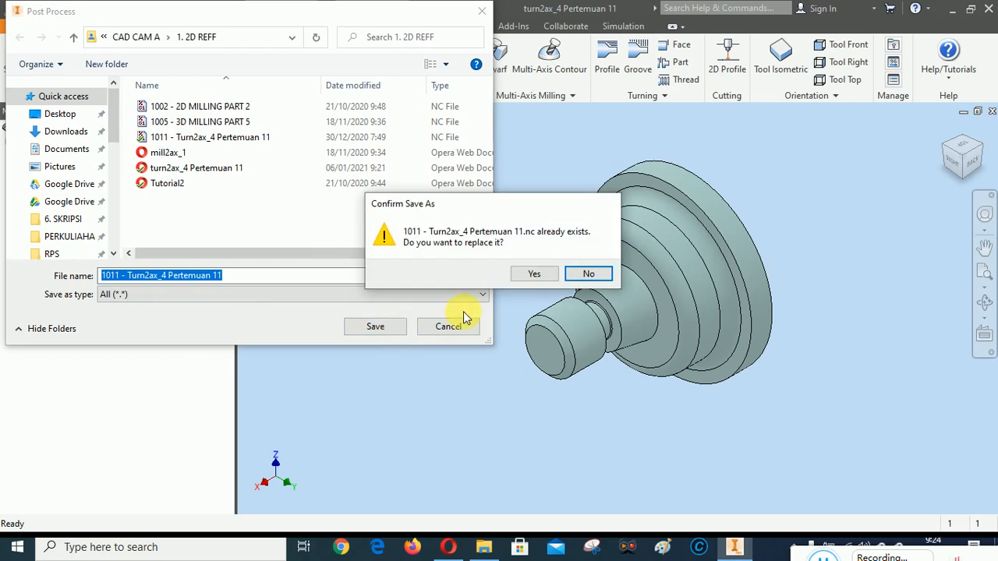
pyautogui.click(534, 274)
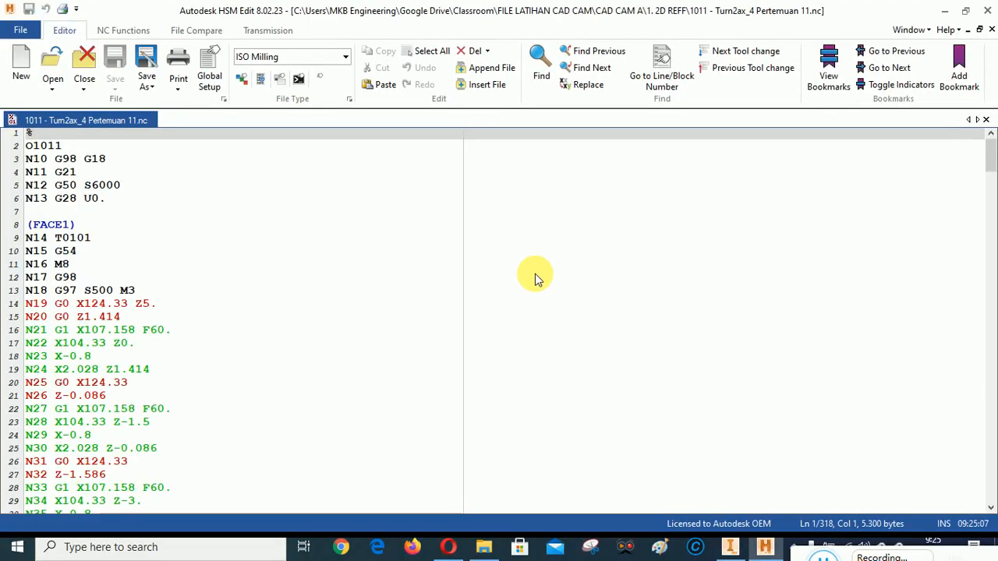
# Review the posted NC code from the program header through the Face1 and Groove1 sections, and close the HSM Edit window
pyautogui.scroll(-1, 312, 295)
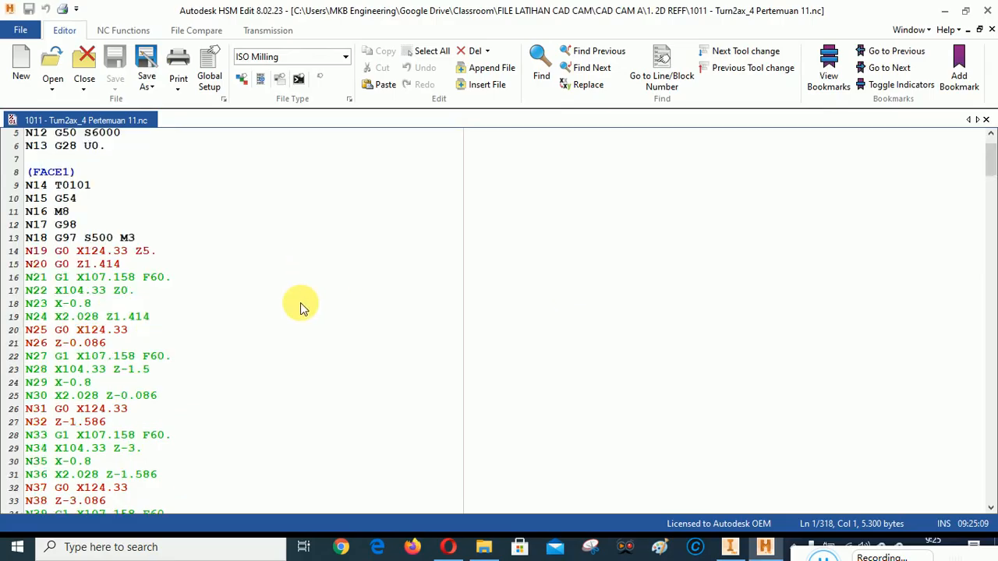
pyautogui.scroll(1, 302, 305)
pyautogui.scroll(-20, 303, 306)
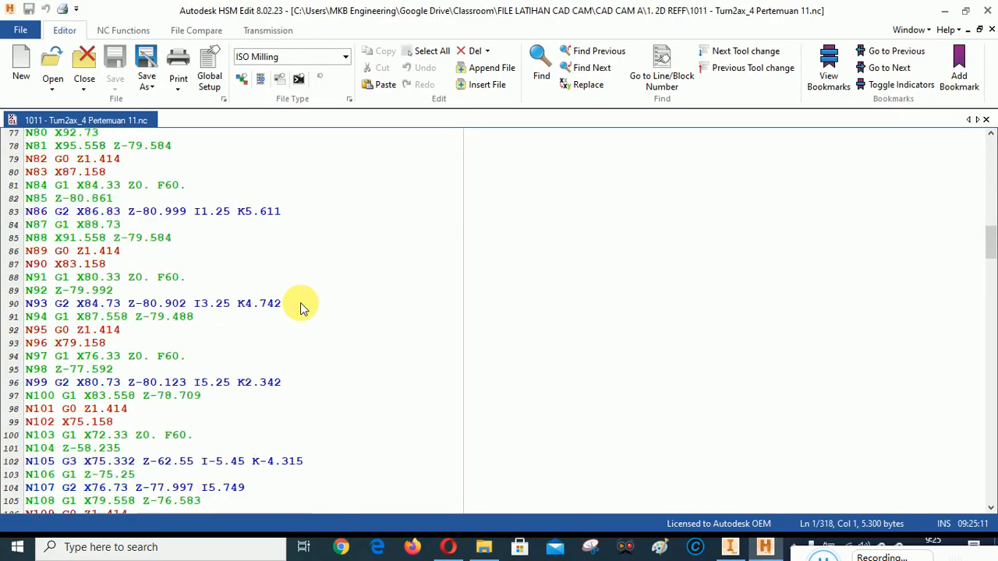
pyautogui.scroll(-20, 301, 305)
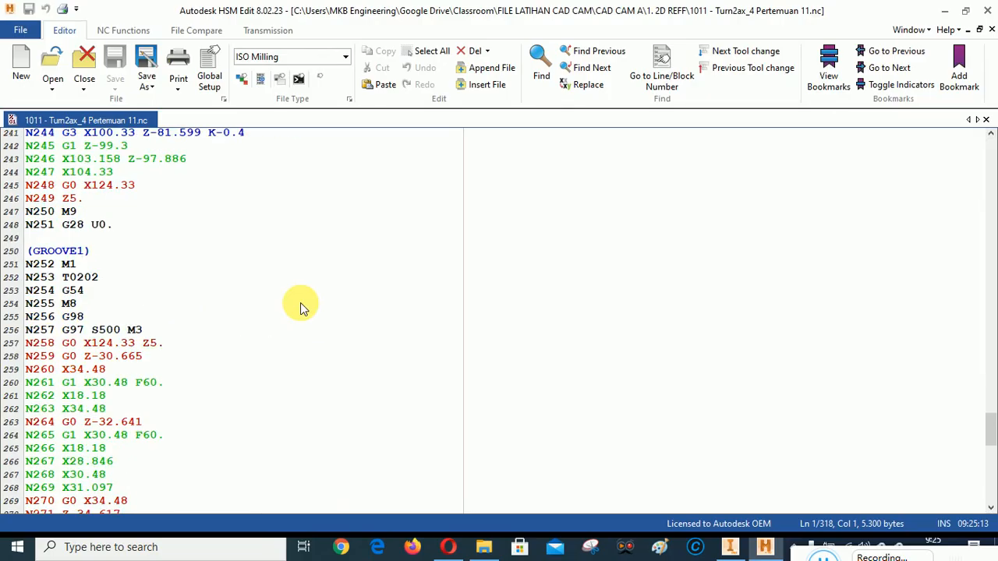
pyautogui.moveTo(990, 456); pyautogui.dragTo(988, 132)
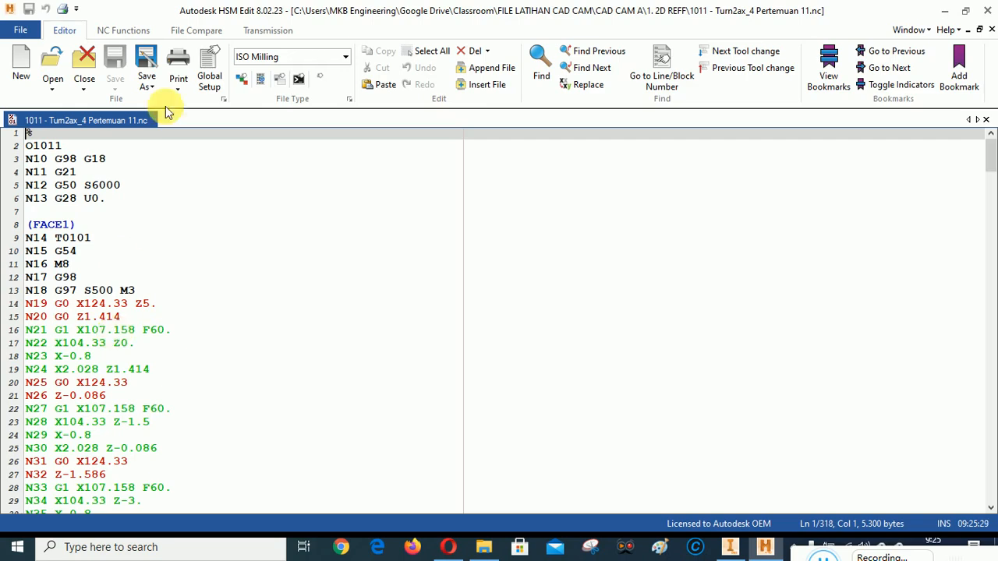
pyautogui.moveTo(993, 153); pyautogui.dragTo(993, 148)
pyautogui.click(987, 10)
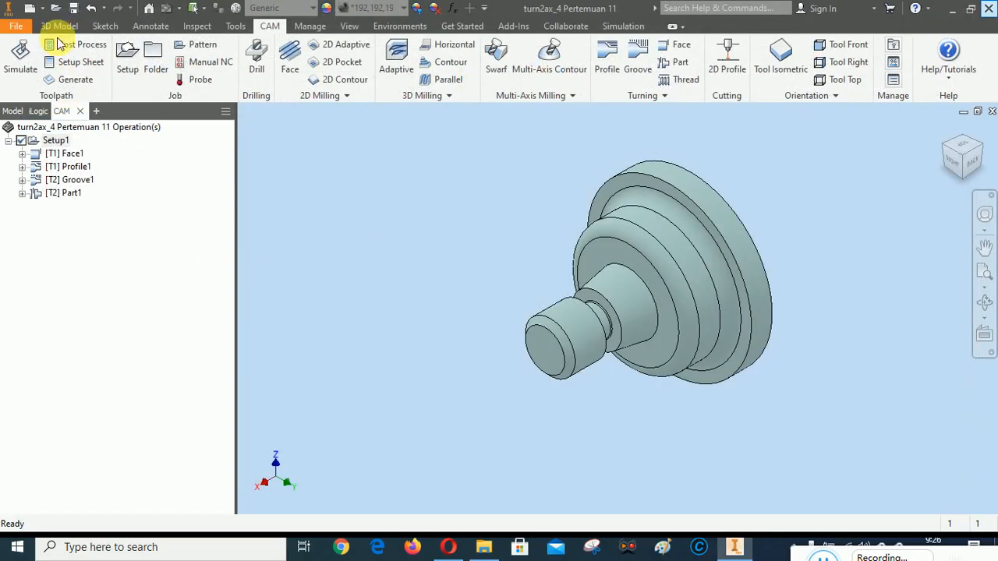
pyautogui.click(127, 61)
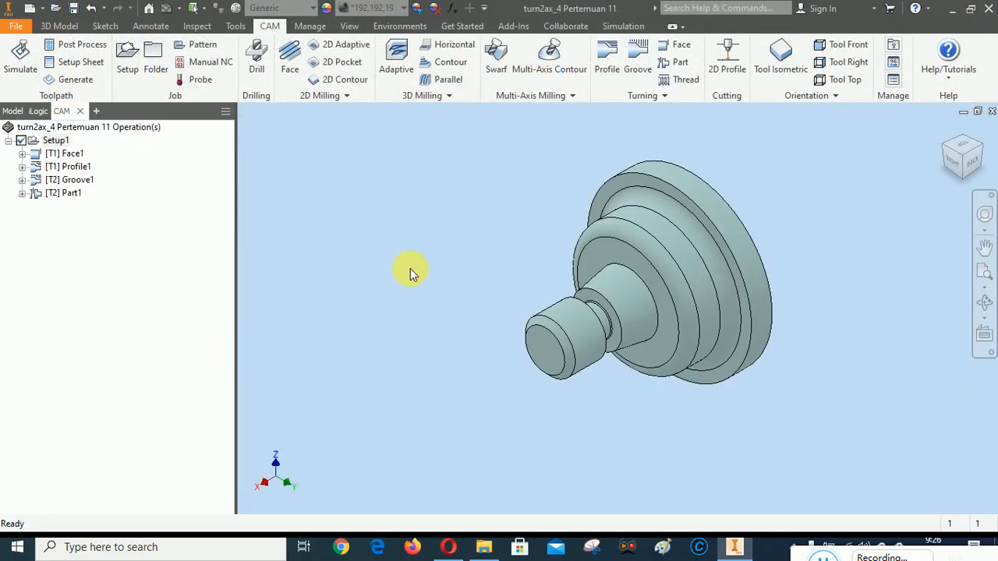